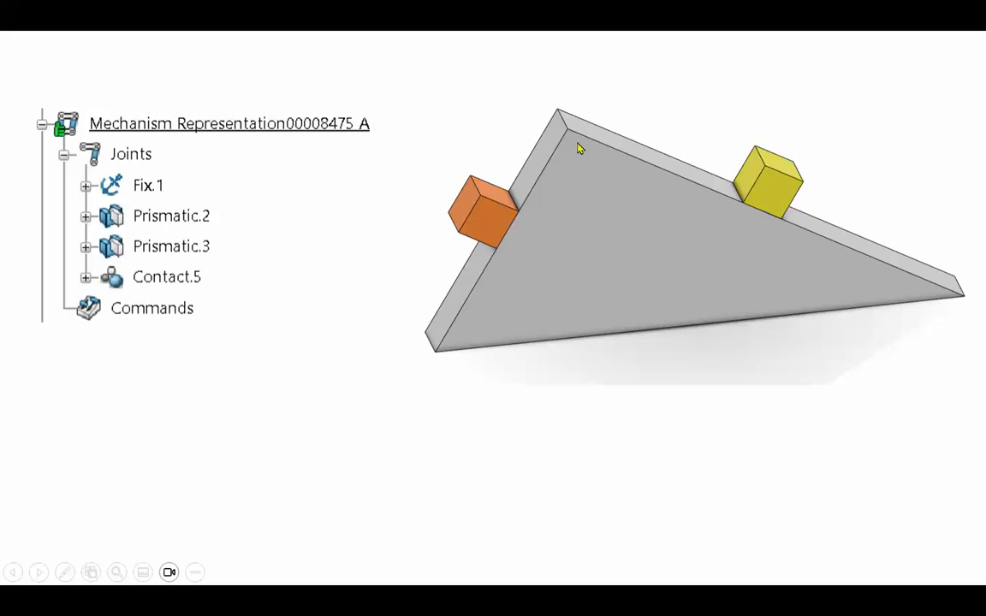
Advance through the rest of the slide show to its end, and switch to 3DEXPERIENCE CATIA.
{"action": "left_click", "coordinate": [503, 444]}
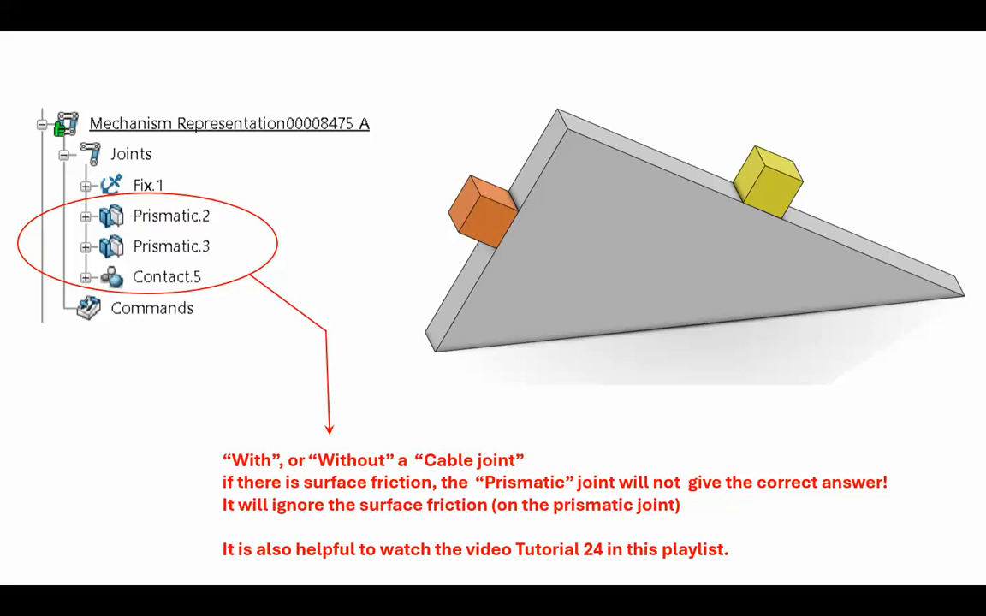
{"action": "key", "text": "Right"}
{"action": "key", "text": "Right"}
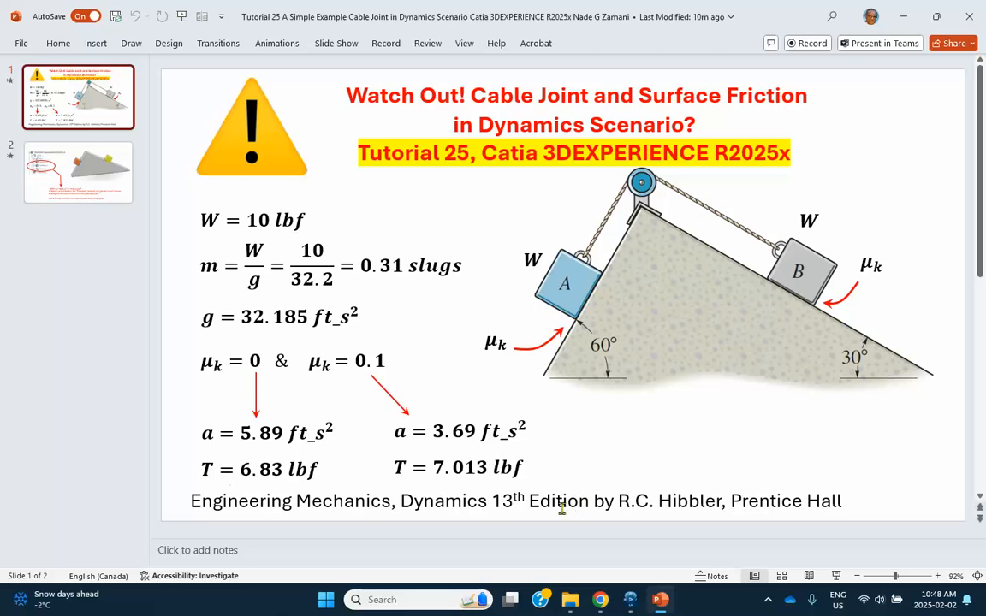
{"action": "left_click", "coordinate": [629, 601]}
Insert a new 3D Part under the root physical product.
{"action": "right_click", "coordinate": [134, 52]}
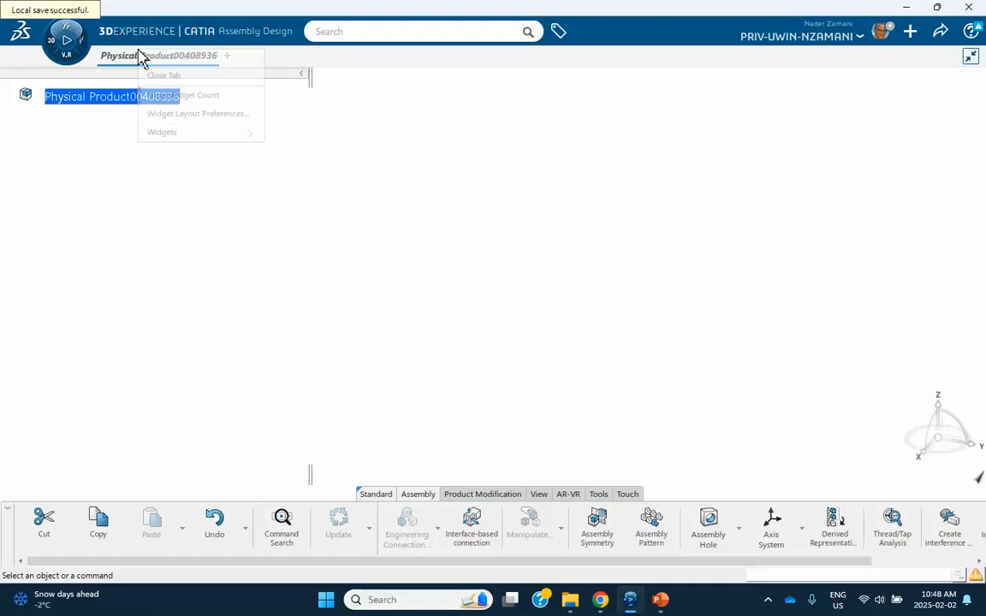
{"action": "left_click", "coordinate": [108, 58]}
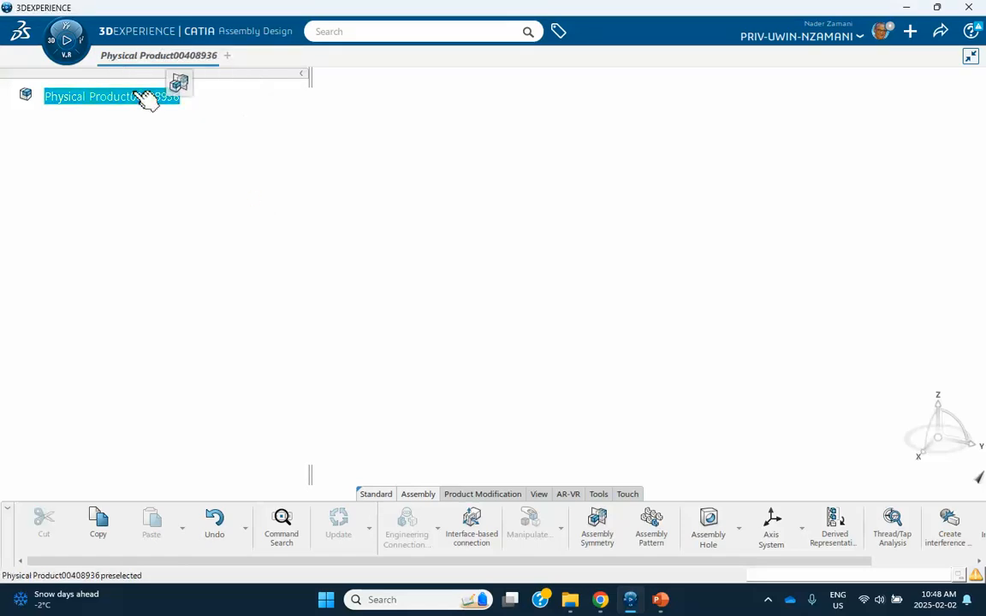
{"action": "right_click", "coordinate": [146, 98]}
{"action": "mouse_move", "coordinate": [205, 438]}
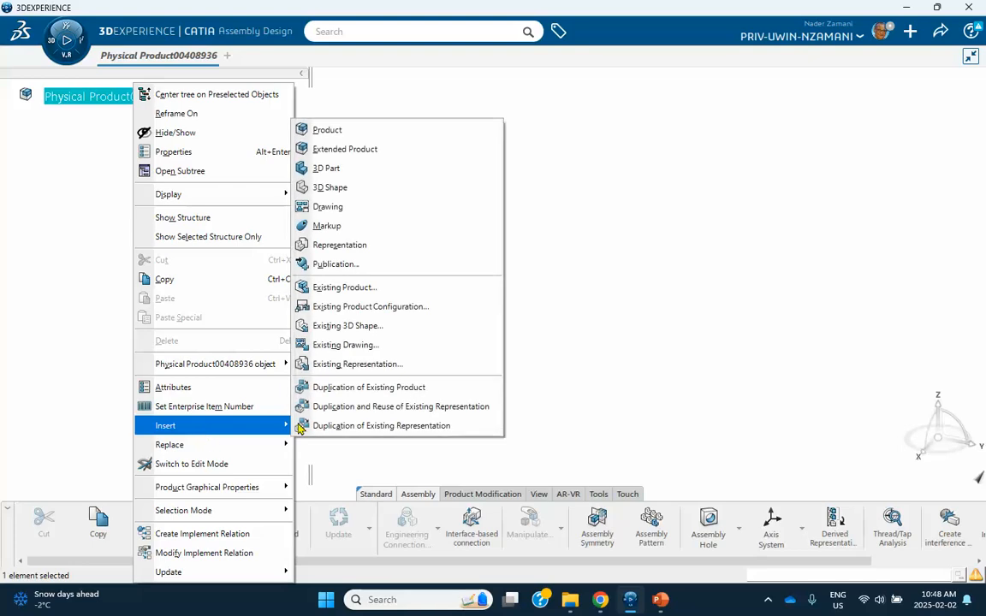
{"action": "left_click", "coordinate": [332, 165]}
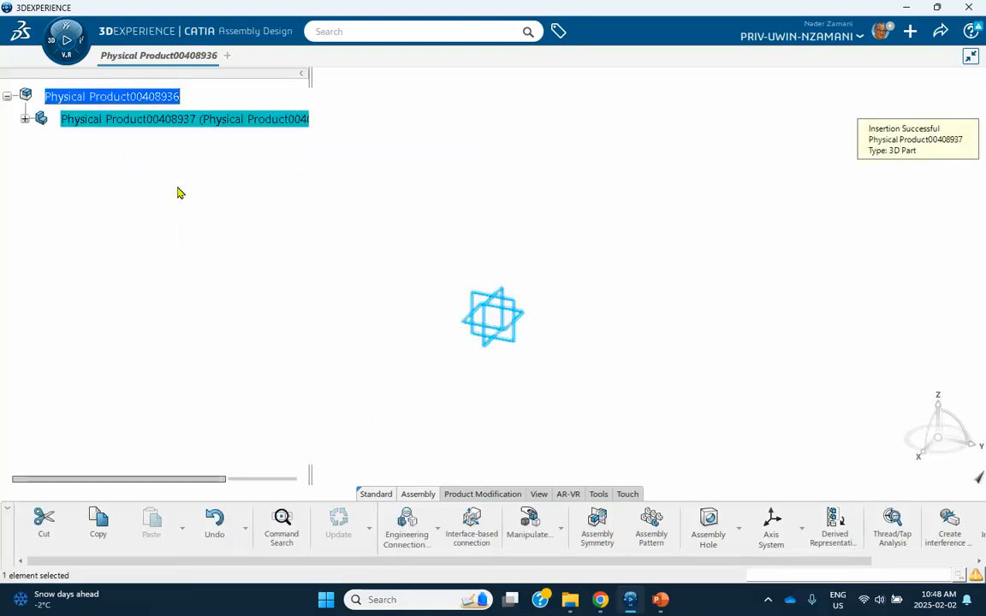
Set both the reference title and the instance title of the inserted part to ramp.
{"action": "right_click", "coordinate": [119, 119]}
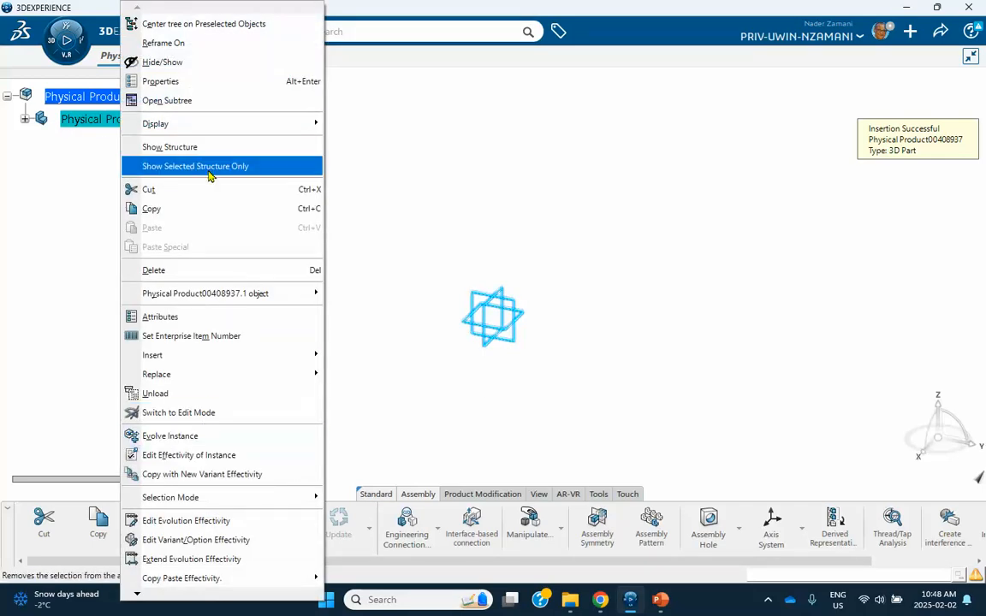
{"action": "left_click", "coordinate": [193, 82]}
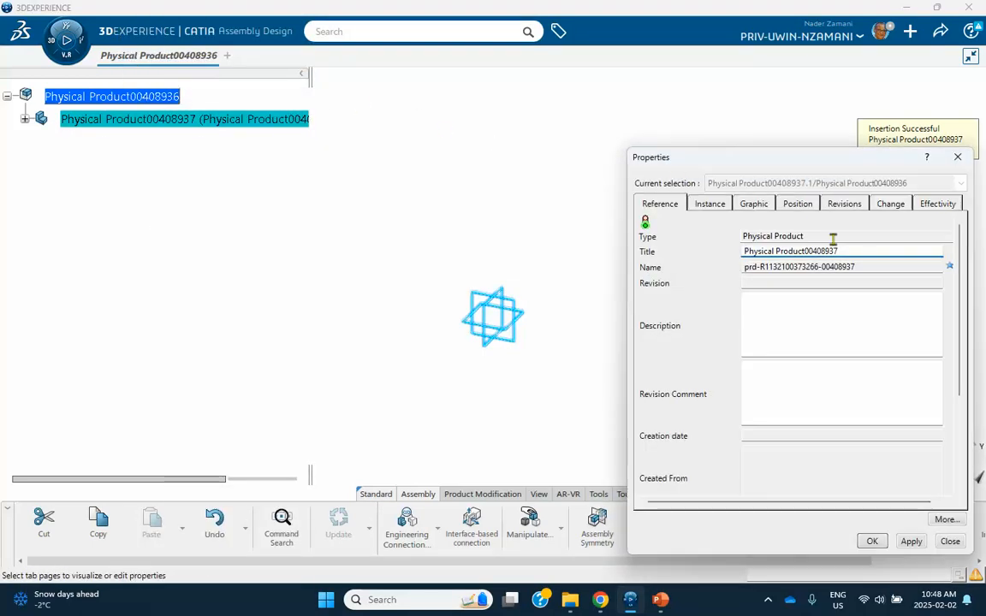
{"action": "triple_click", "coordinate": [853, 251]}
{"action": "type", "text": "ramp"}
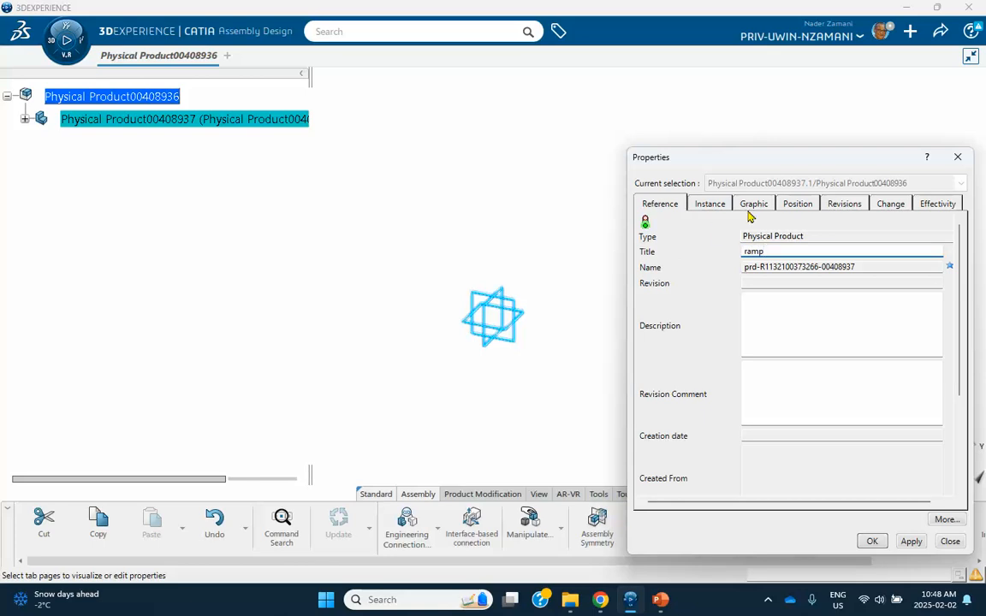
{"action": "left_click", "coordinate": [710, 204]}
{"action": "triple_click", "coordinate": [848, 251]}
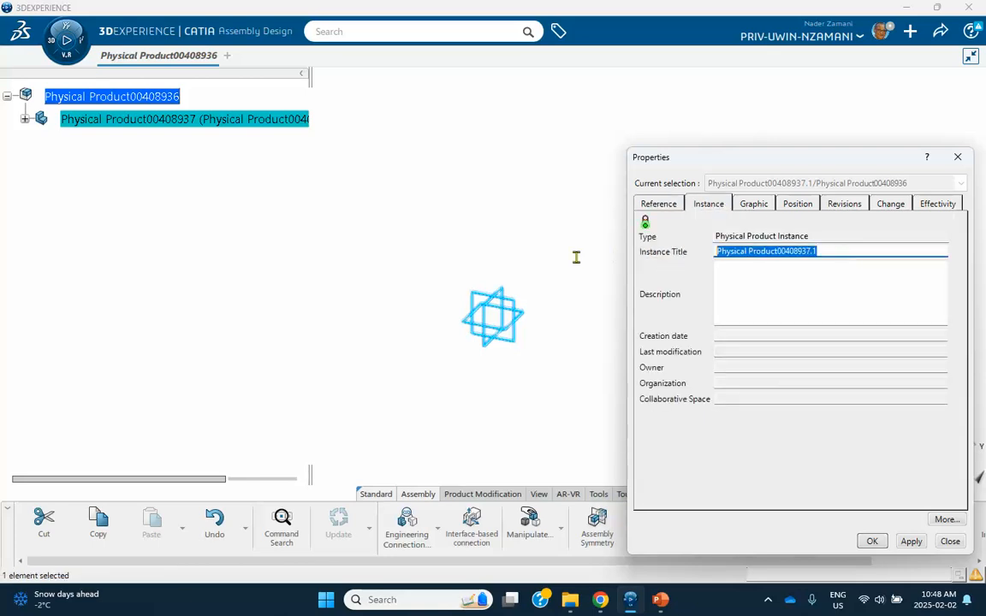
{"action": "type", "text": "ramp"}
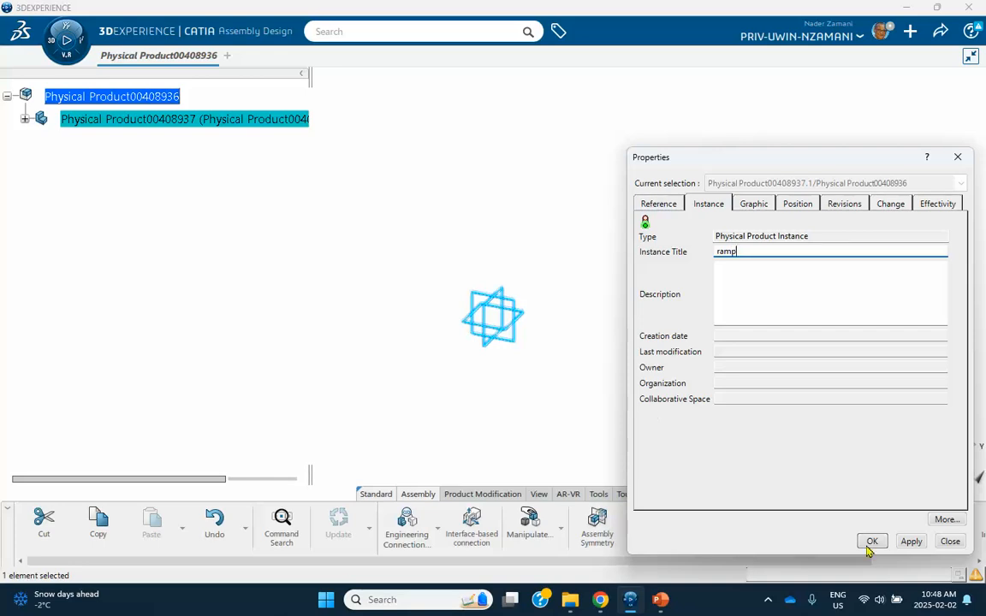
{"action": "left_click", "coordinate": [869, 545]}
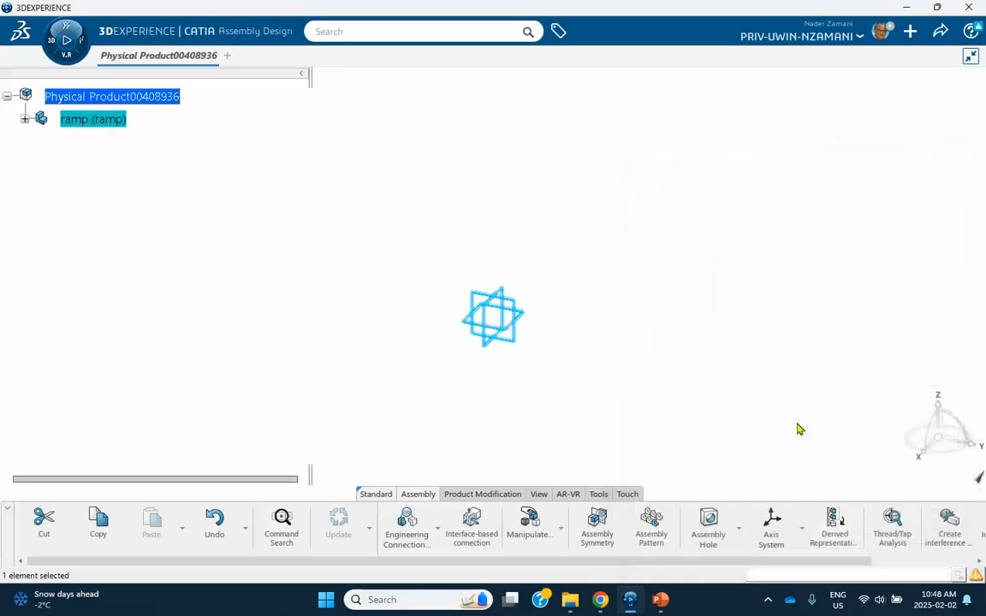
Open the ramp's 3D shape in Part Design and start a sketch on the yz plane.
{"action": "left_click", "coordinate": [25, 120]}
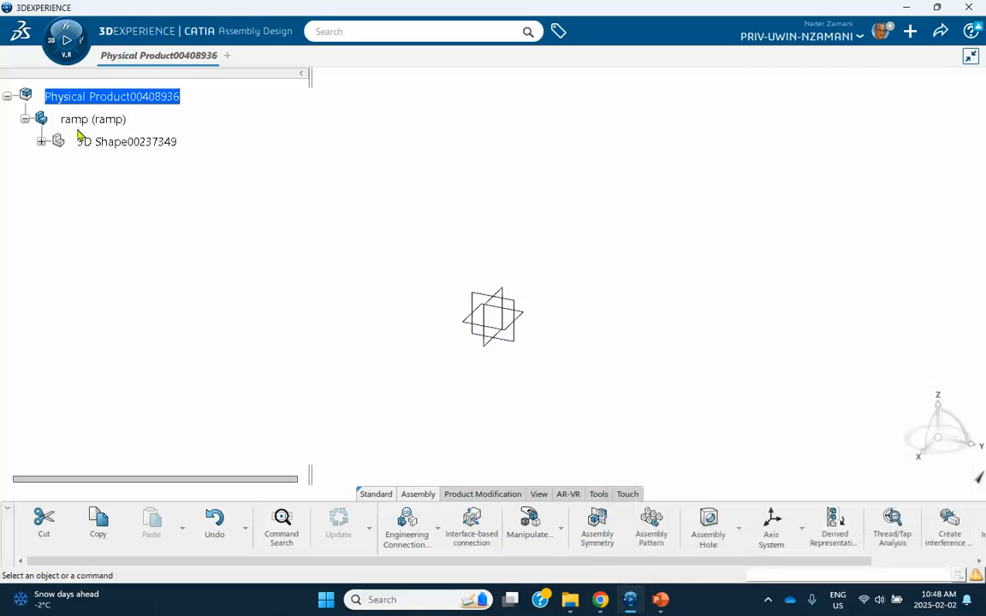
{"action": "left_click", "coordinate": [114, 142]}
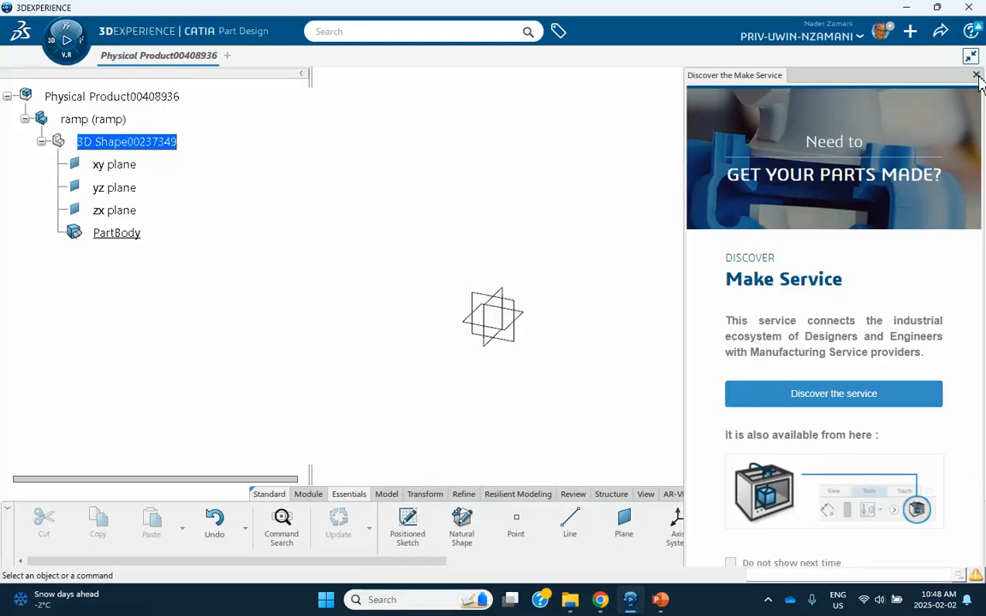
{"action": "left_click", "coordinate": [977, 77]}
{"action": "left_click", "coordinate": [503, 308]}
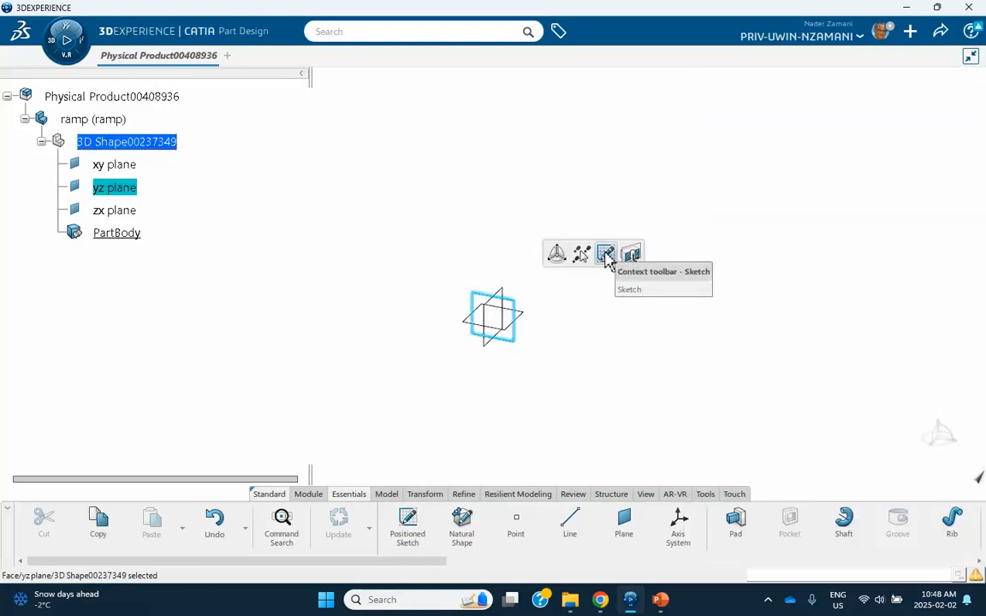
{"action": "left_click", "coordinate": [605, 255]}
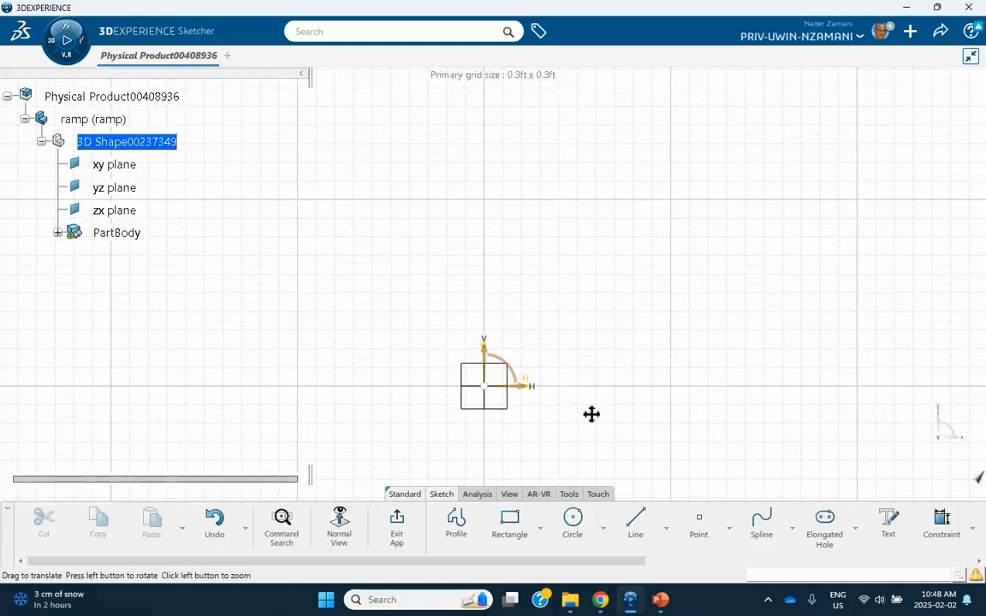
Sketch a closed triangle with a horizontal base on the H axis and a right-hand slope about 0.79 ft long.
{"action": "left_click", "coordinate": [456, 526]}
{"action": "left_click", "coordinate": [238, 382]}
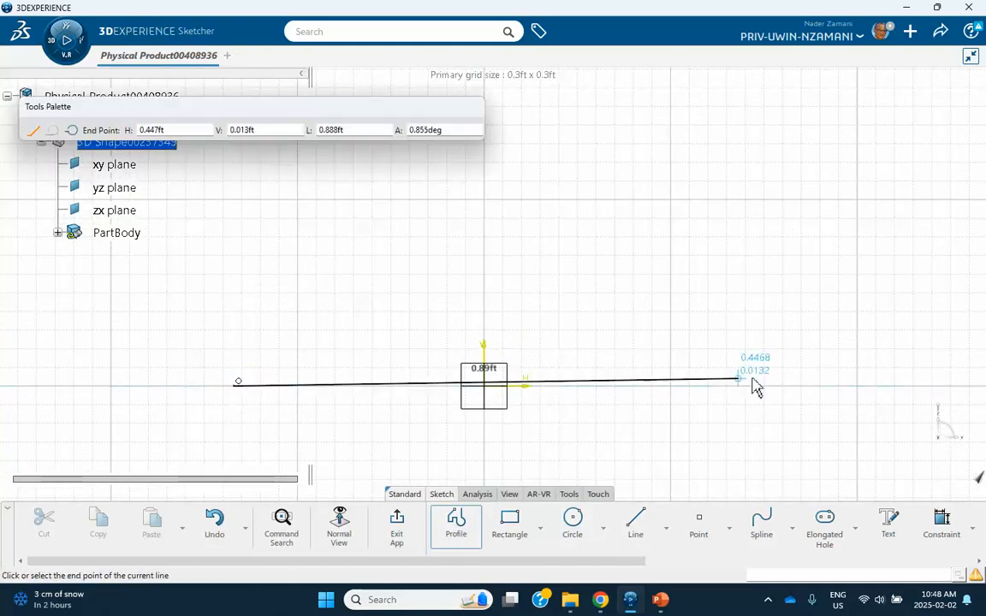
{"action": "left_click", "coordinate": [872, 385]}
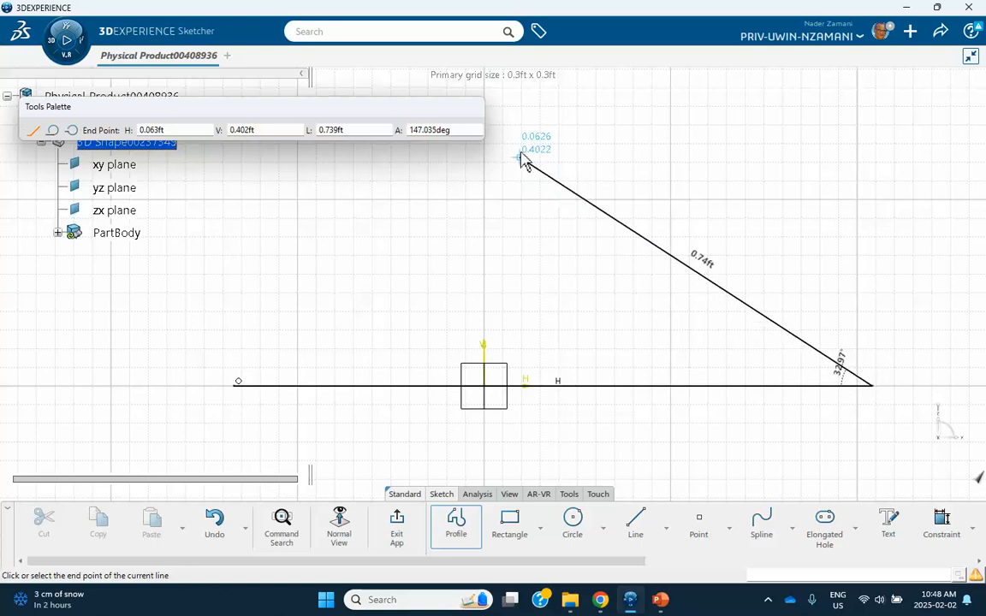
{"action": "left_click", "coordinate": [523, 106]}
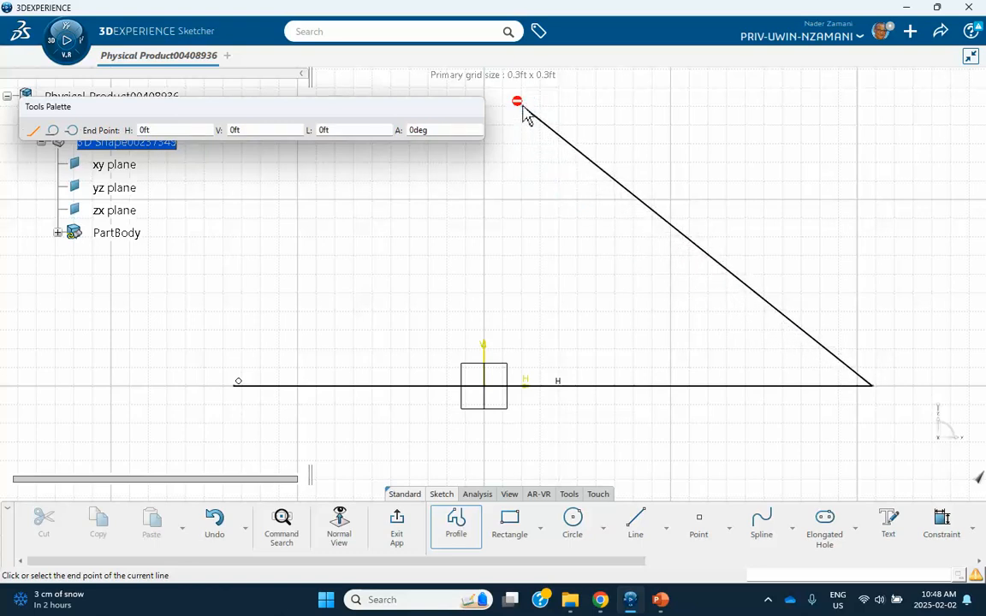
{"action": "left_click", "coordinate": [236, 384]}
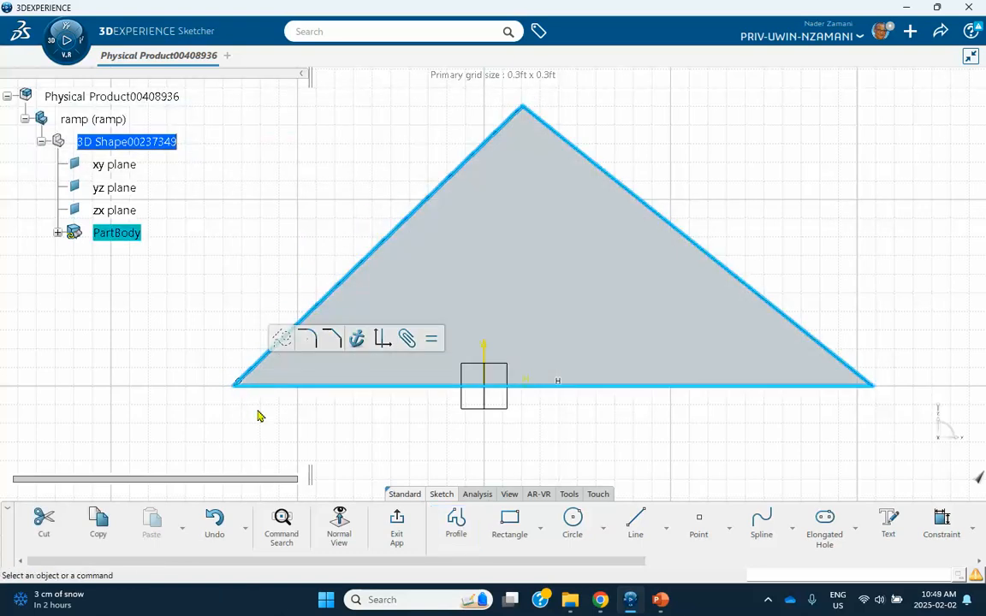
Constrain the angle between the triangle's right-hand slope and its base to 30 degrees.
{"action": "left_click", "coordinate": [942, 522]}
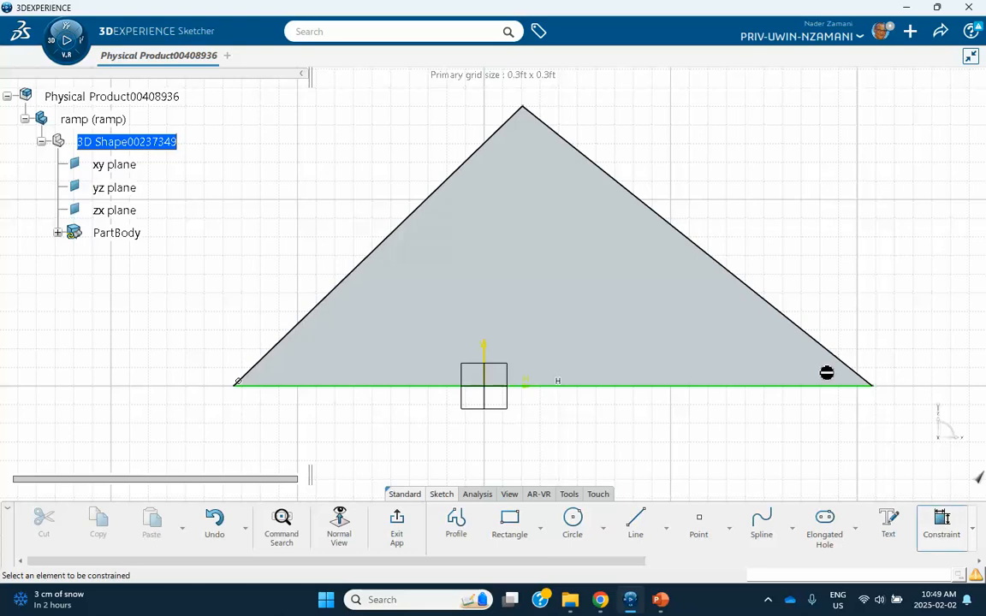
{"action": "left_click", "coordinate": [810, 342]}
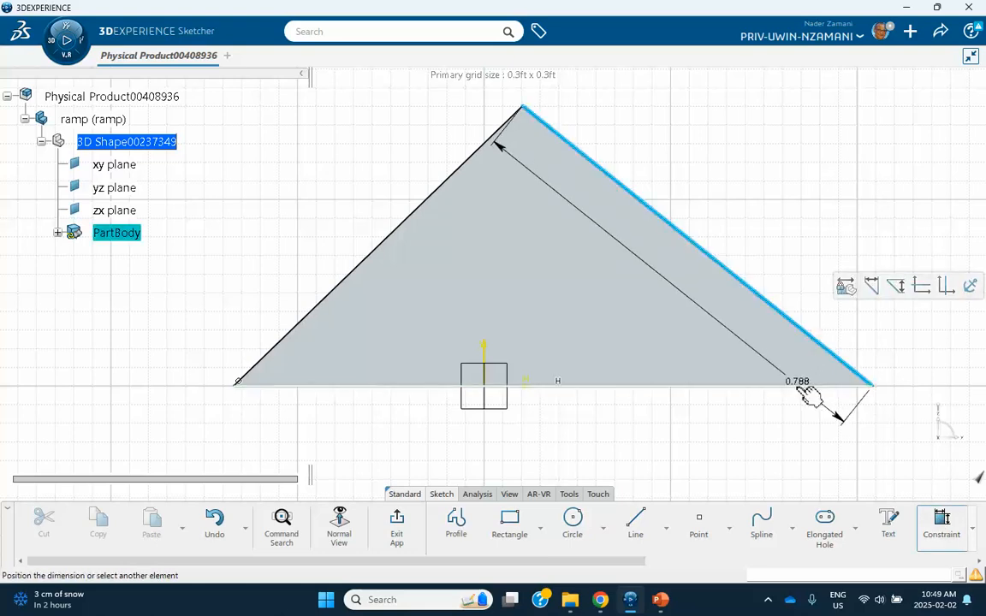
{"action": "left_click", "coordinate": [801, 384]}
{"action": "left_click", "coordinate": [757, 346]}
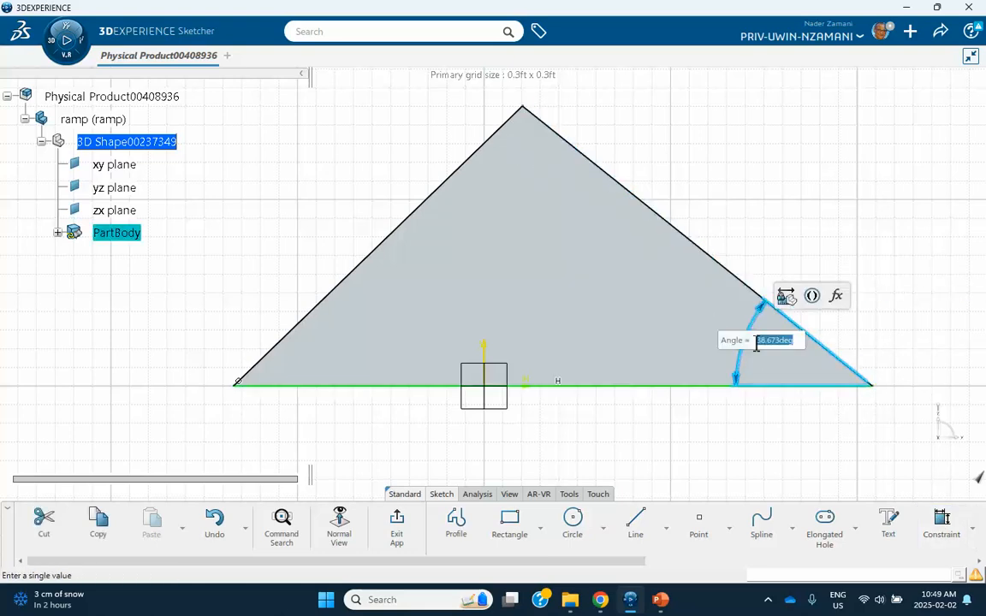
{"action": "type", "text": "30"}
{"action": "key", "text": "Return"}
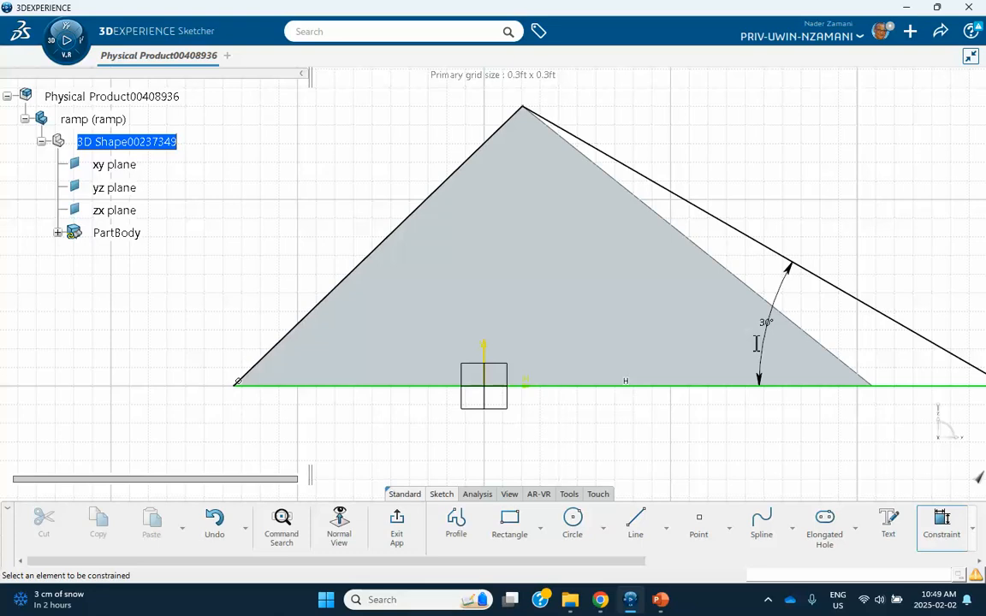
Constrain the angle between the triangle's left-hand slope and its base to 60 degrees, and exit the sketch.
{"action": "left_click", "coordinate": [399, 242]}
{"action": "left_click", "coordinate": [411, 387]}
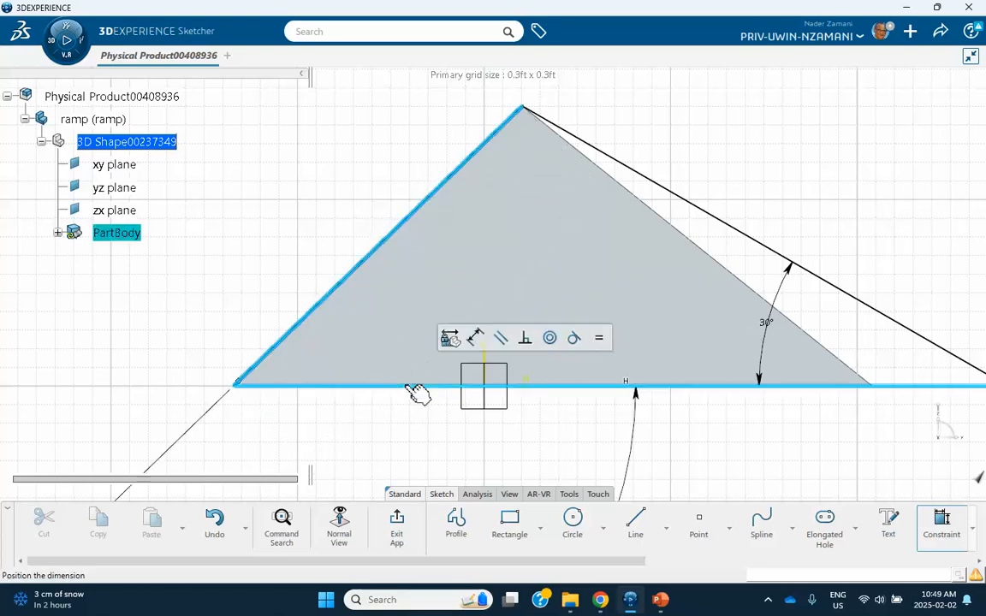
{"action": "left_click", "coordinate": [402, 341]}
{"action": "type", "text": "6"}
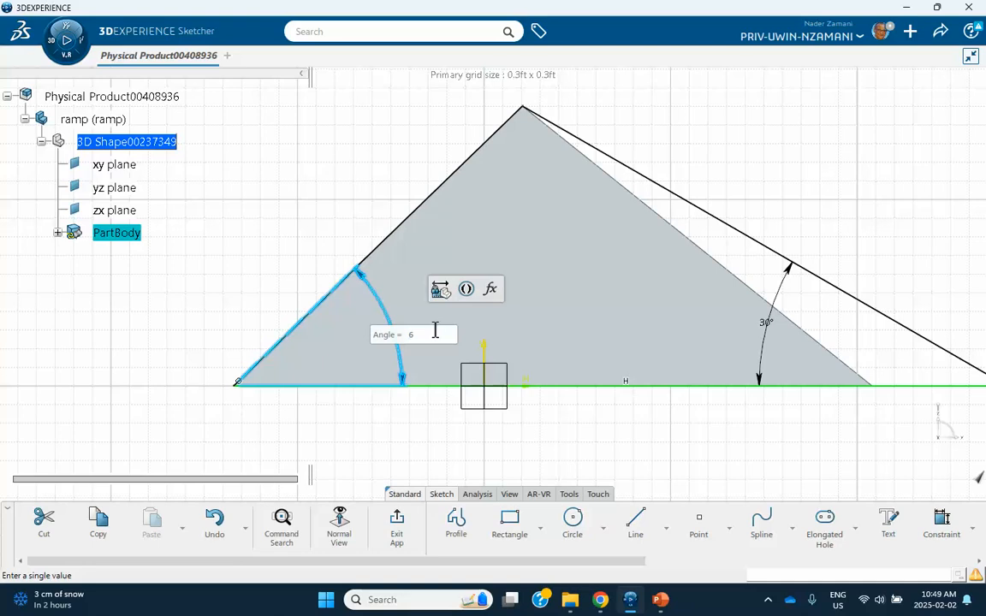
{"action": "type", "text": "0"}
{"action": "key", "text": "Return"}
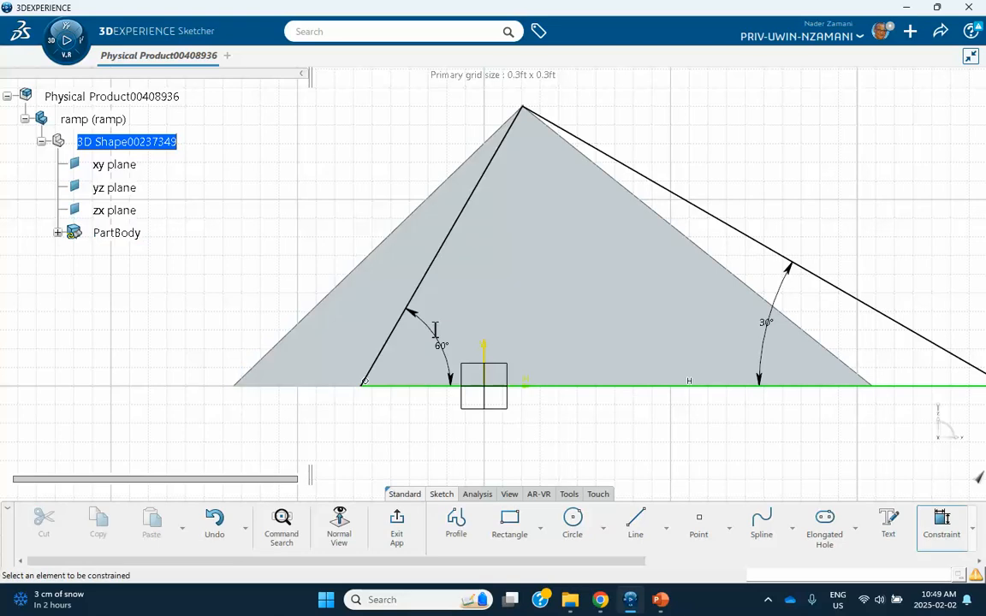
{"action": "left_click", "coordinate": [396, 523]}
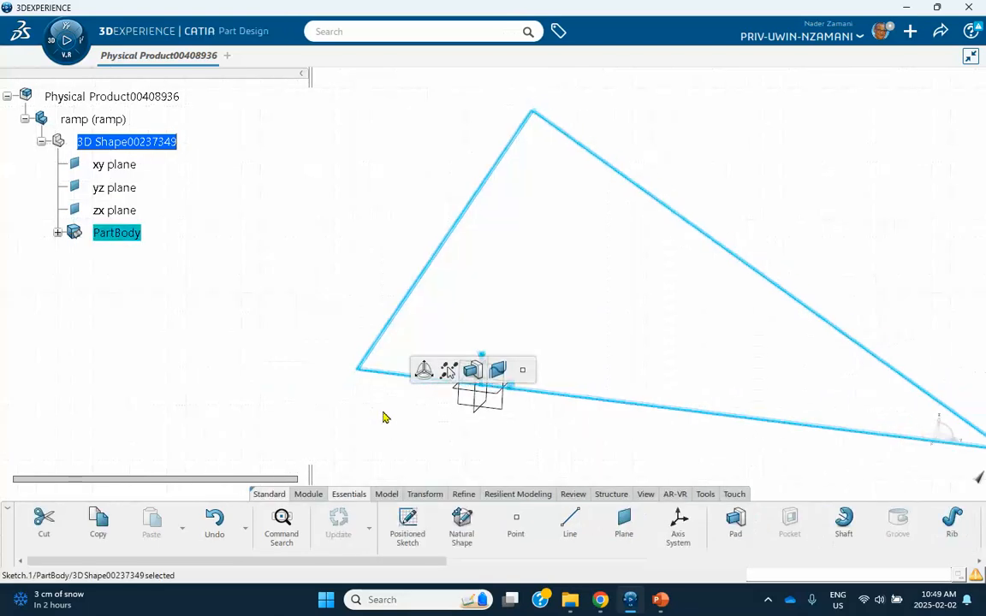
Reopen the triangle sketch and constrain its base length to 6 ft, scaling all sketch elements with it.
{"action": "left_click", "coordinate": [307, 359]}
{"action": "middle_click_drag", "start_coordinate": [322, 296], "coordinate": [251, 200]}
{"action": "left_click", "coordinate": [572, 316]}
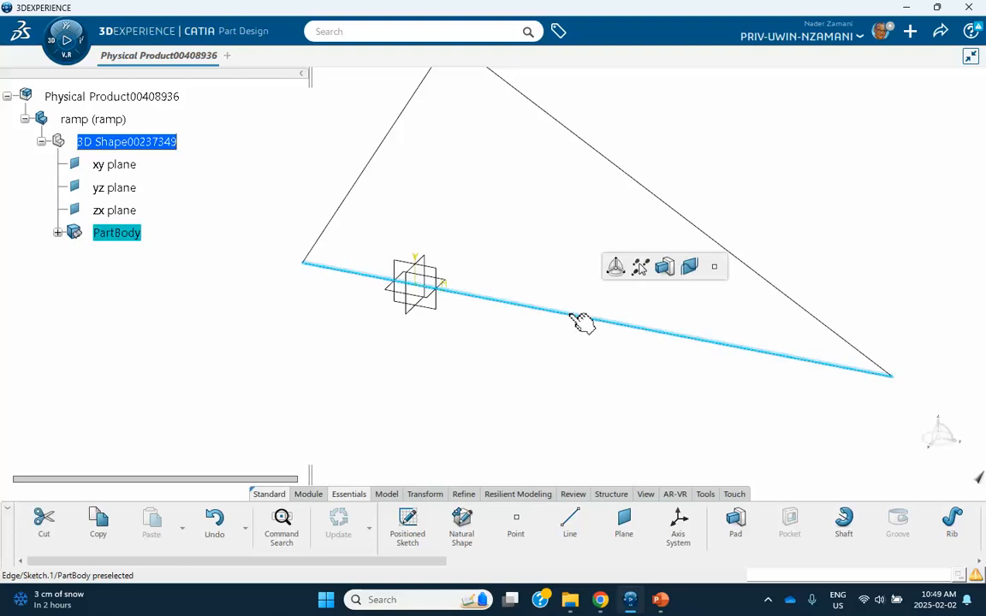
{"action": "double_click", "coordinate": [582, 322]}
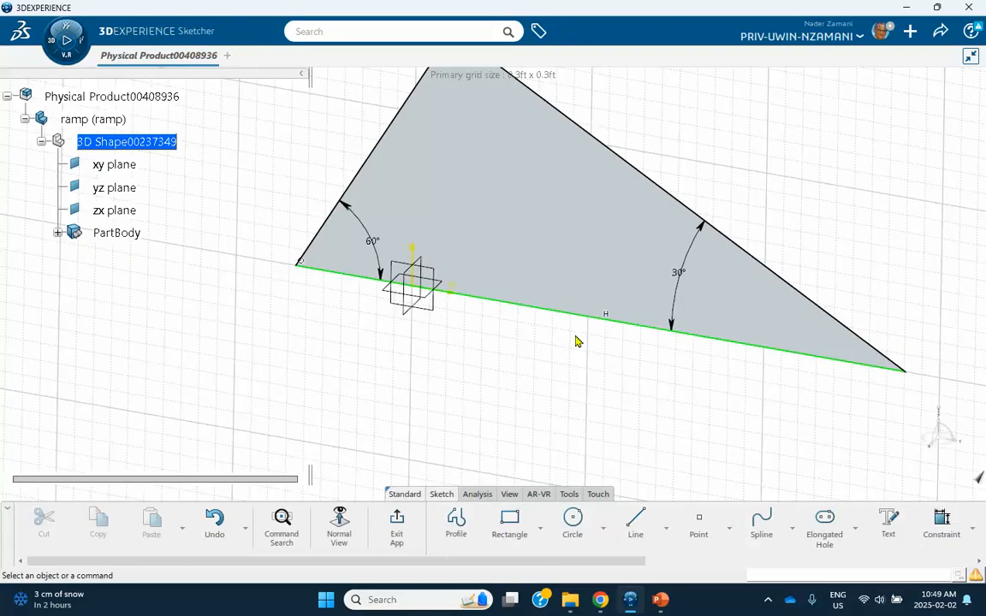
{"action": "left_click", "coordinate": [942, 524]}
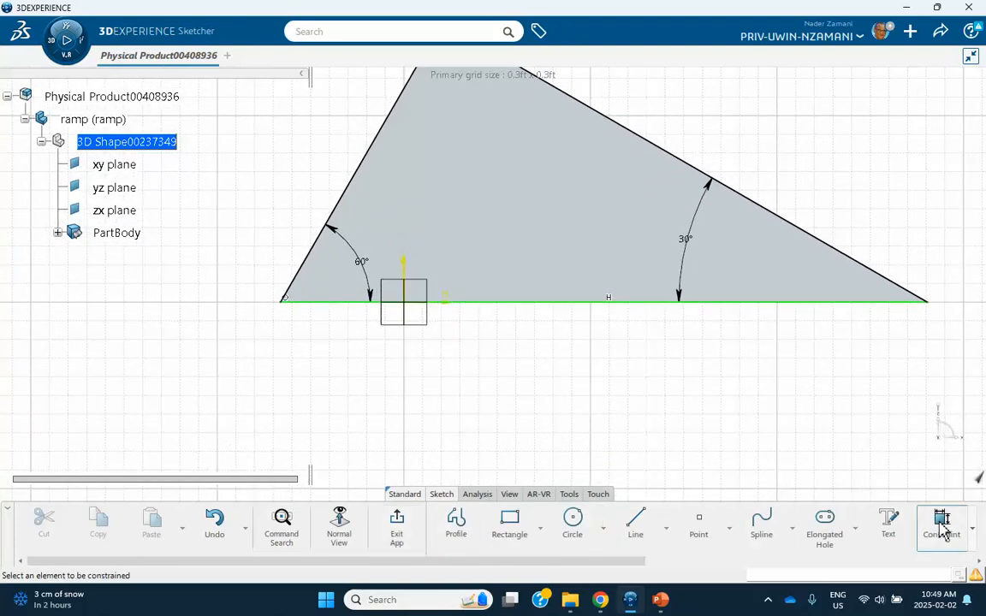
{"action": "left_click", "coordinate": [638, 304]}
{"action": "left_click", "coordinate": [623, 374]}
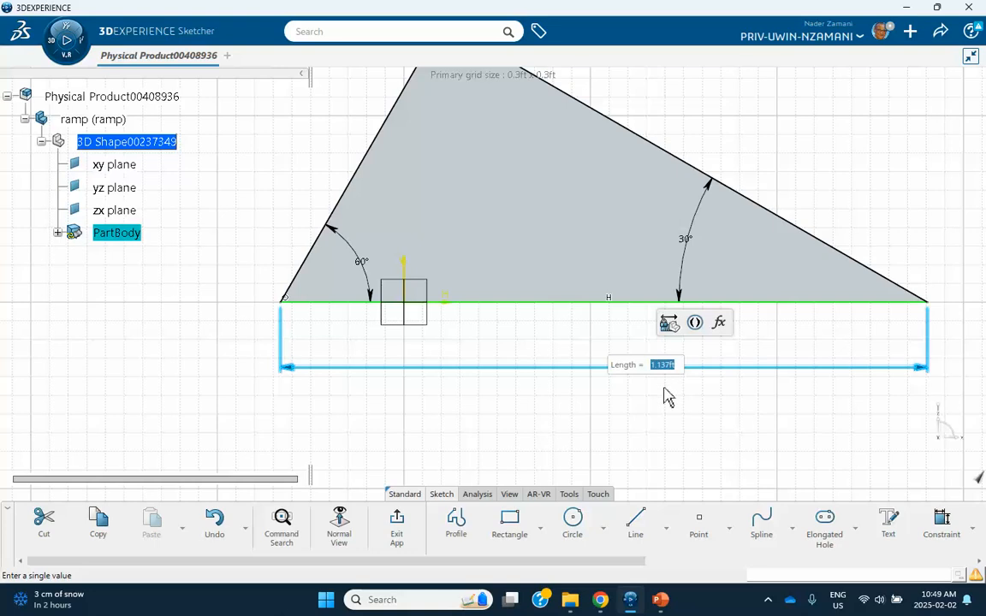
{"action": "type", "text": "6"}
{"action": "key", "text": "Return"}
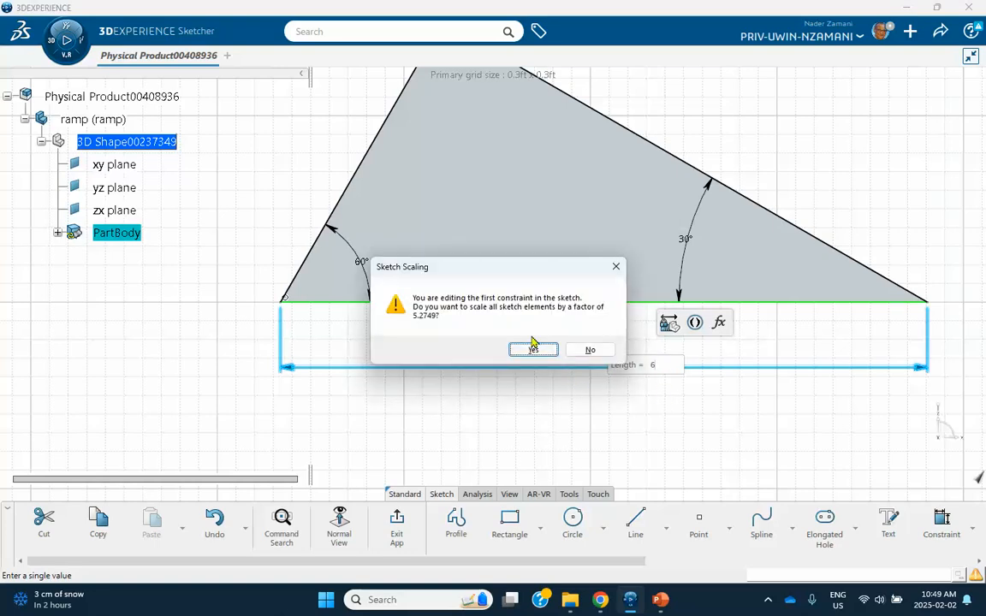
{"action": "left_click", "coordinate": [533, 350]}
{"action": "mouse_move", "coordinate": [532, 356]}
{"action": "middle_mouse_down"}
{"action": "mouse_move", "coordinate": [546, 346]}
{"action": "mouse_move", "coordinate": [574, 592]}
{"action": "middle_mouse_up"}
{"action": "middle_click_drag", "start_coordinate": [479, 326], "coordinate": [427, 346]}
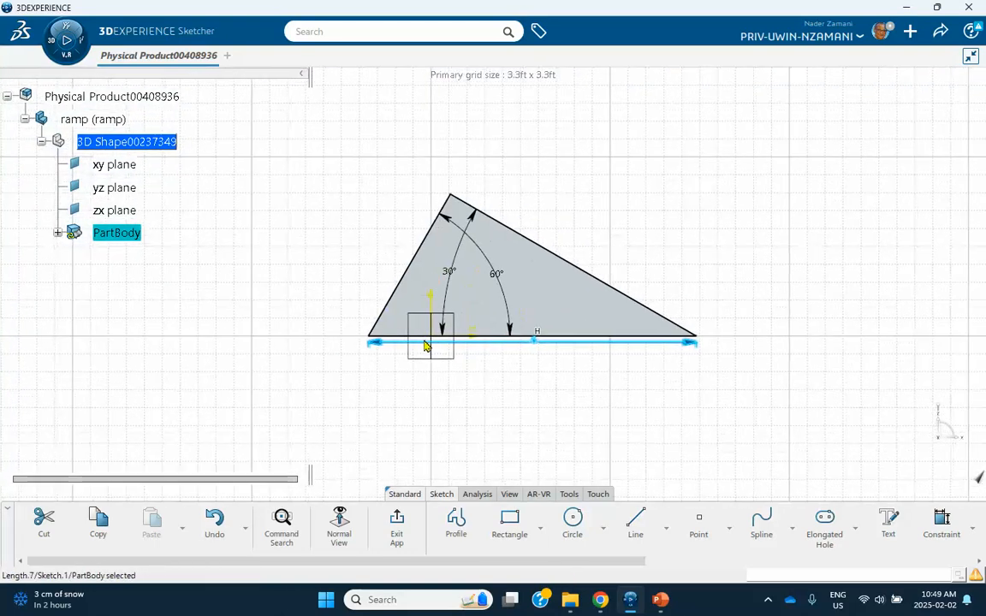
{"action": "left_click", "coordinate": [396, 524]}
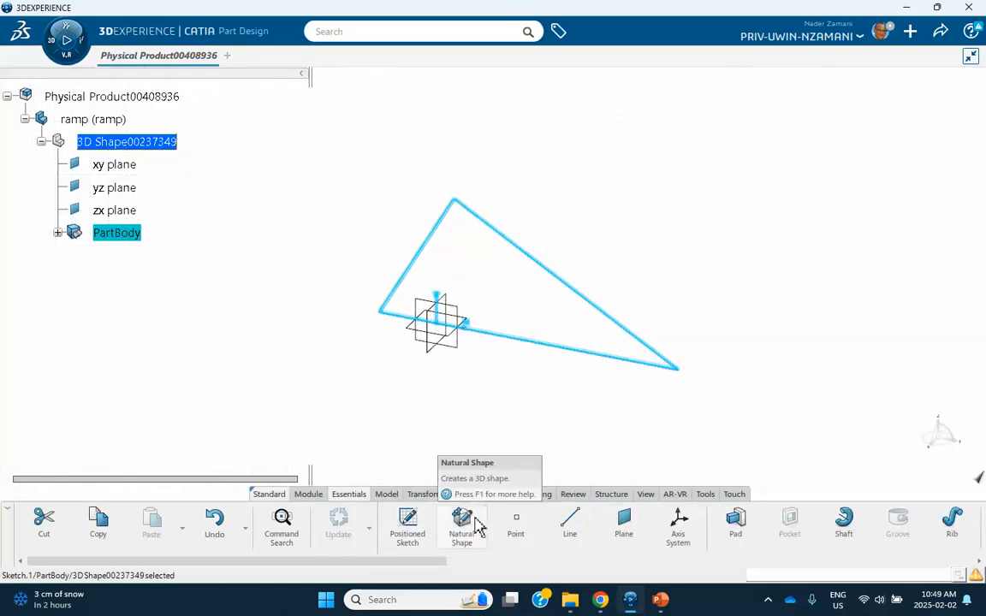
Pad the triangle sketch to a length of 0.5 ft to form the solid ramp.
{"action": "left_click", "coordinate": [735, 520]}
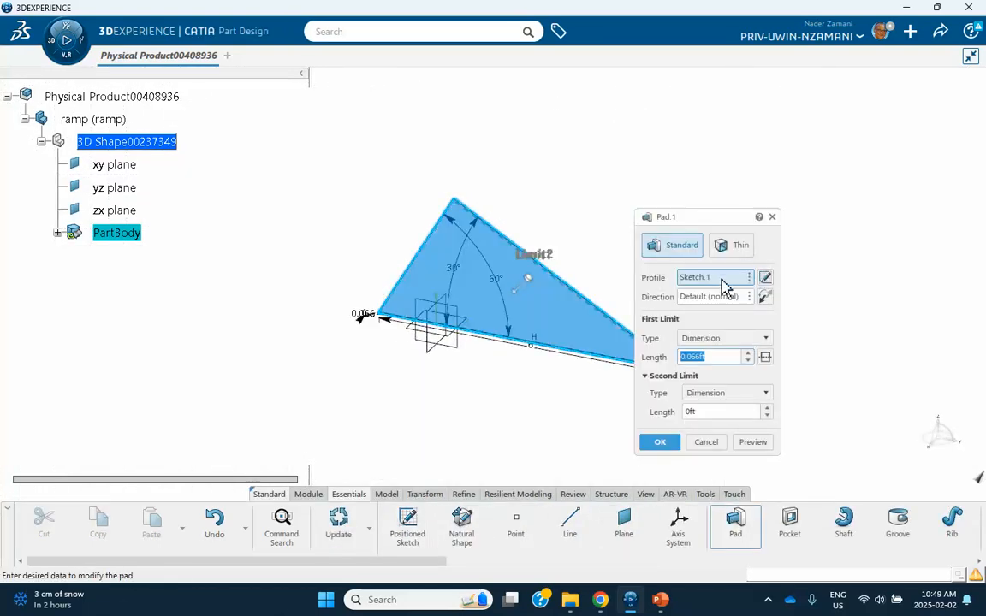
{"action": "key", "text": "BackSpace"}
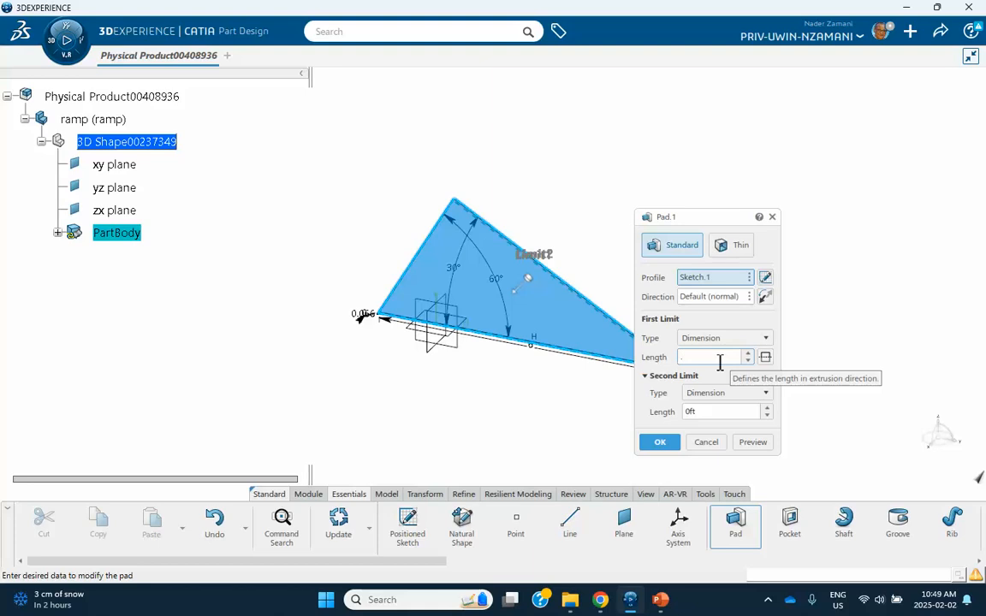
{"action": "type", "text": ".5"}
{"action": "key", "text": "Return"}
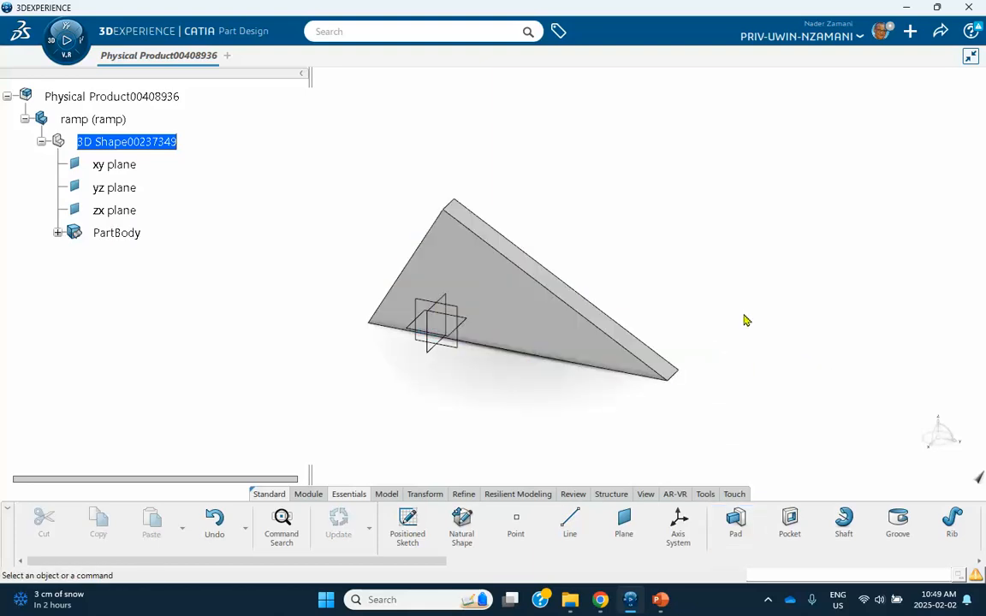
Activate the root product, insert a new 3D Part under it and expand the new part's node.
{"action": "double_click", "coordinate": [152, 97]}
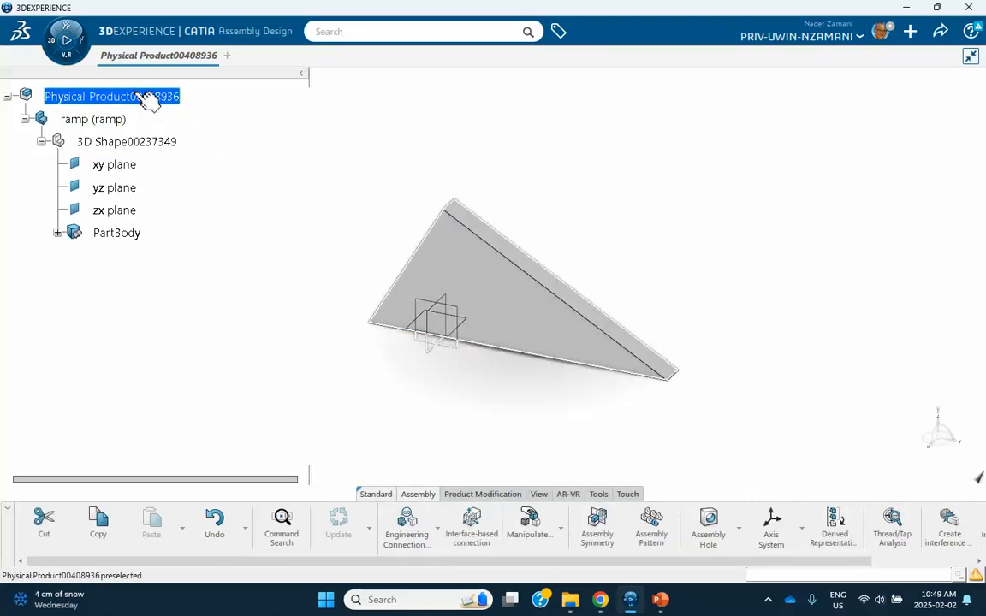
{"action": "right_click", "coordinate": [135, 94]}
{"action": "mouse_move", "coordinate": [293, 428]}
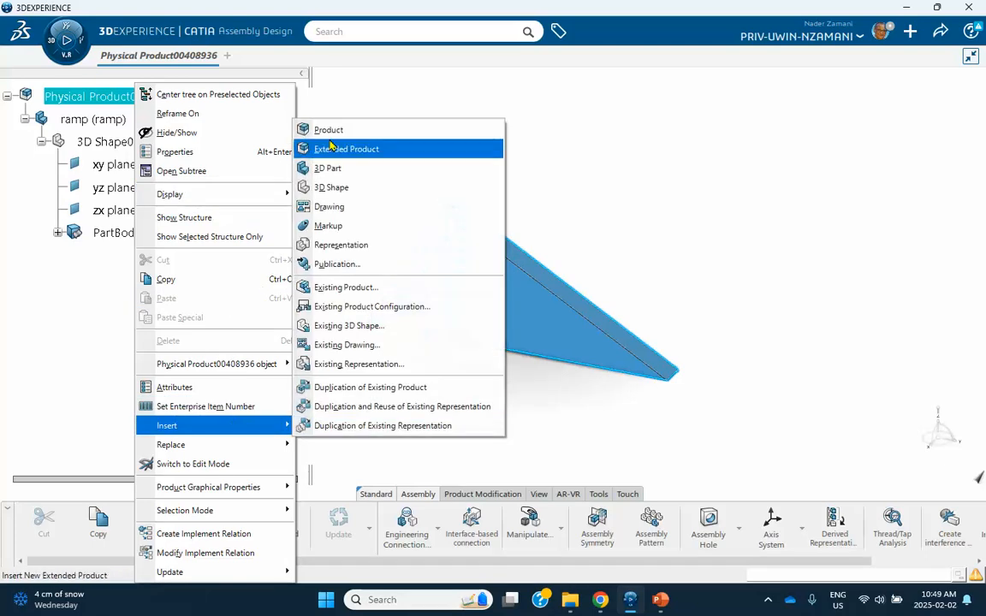
{"action": "left_click", "coordinate": [330, 169]}
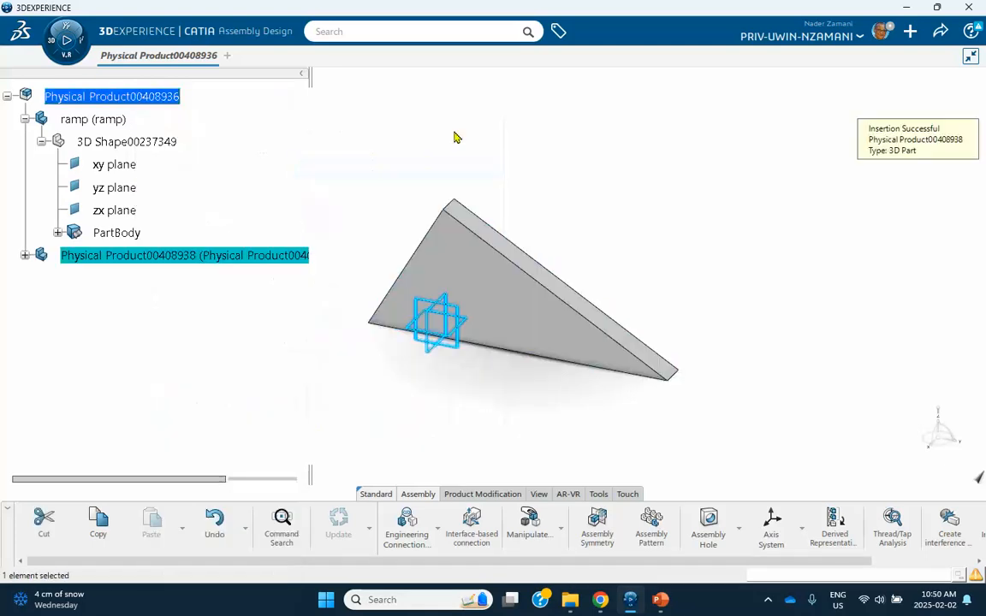
{"action": "left_click", "coordinate": [25, 255]}
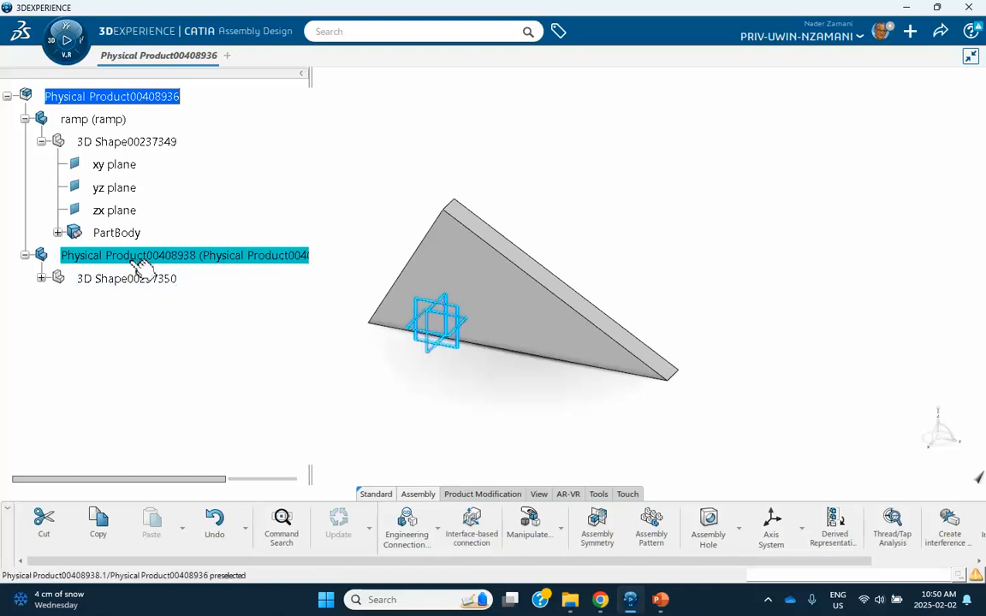
Set the new part's instance title to "orange block" in its properties.
{"action": "right_click", "coordinate": [134, 256]}
{"action": "left_click", "coordinate": [173, 81]}
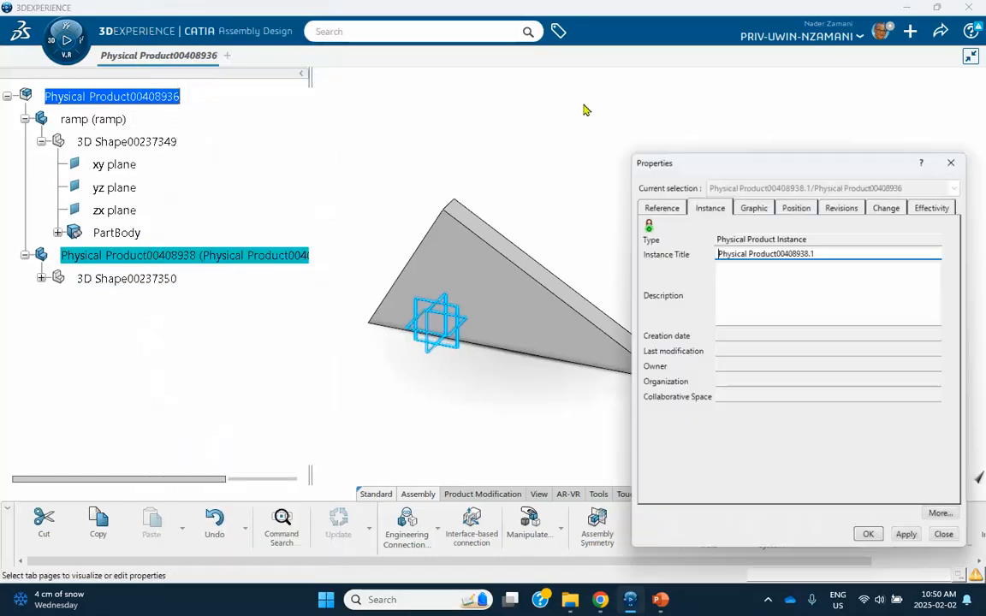
{"action": "left_click", "coordinate": [708, 204]}
{"action": "left_click_drag", "start_coordinate": [836, 247], "coordinate": [632, 240]}
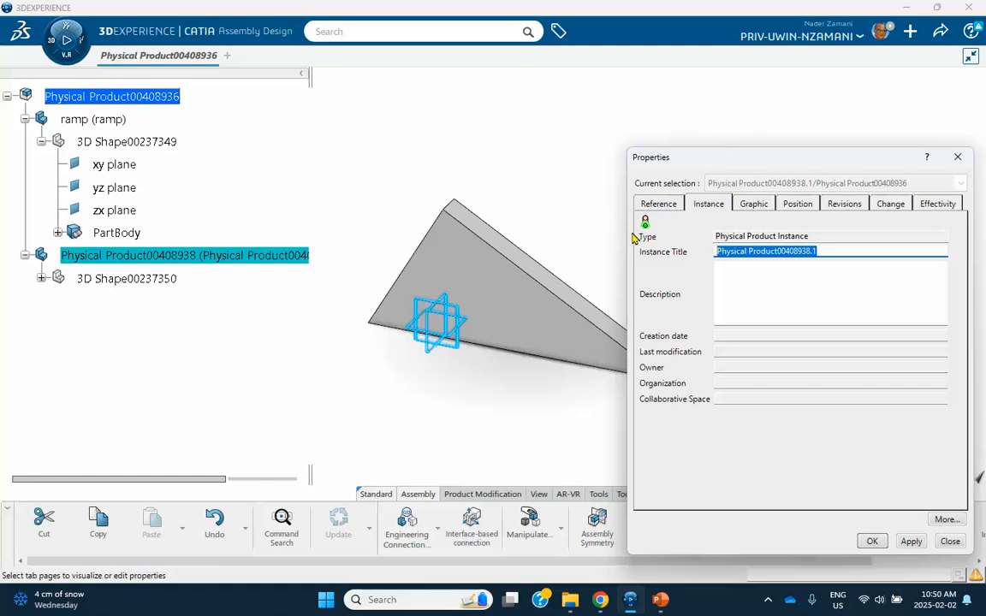
{"action": "type", "text": "n"}
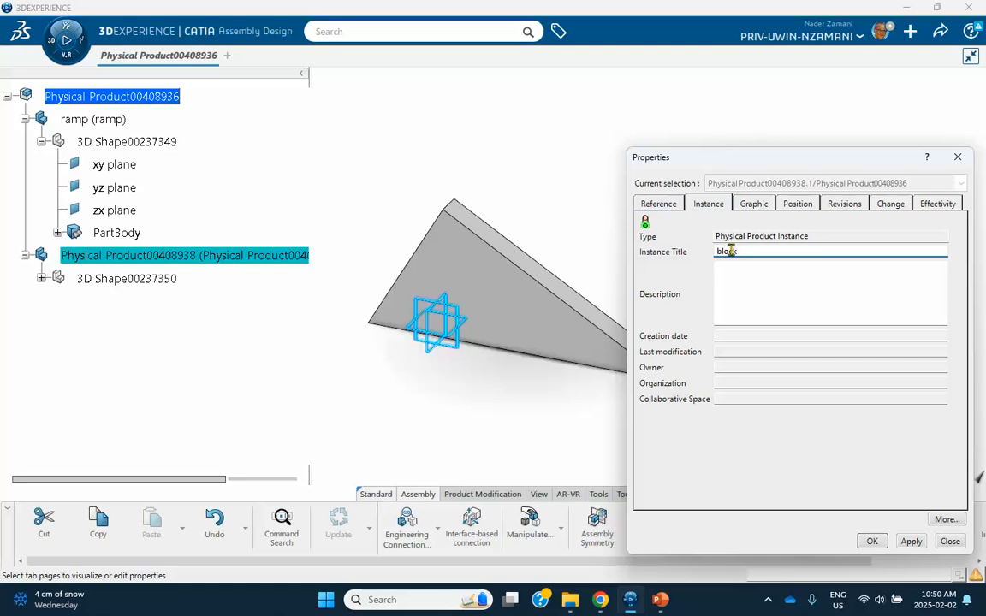
{"action": "type", "text": "orange"}
Copy the instance title "orange block" into the part's reference title and apply the properties.
{"action": "left_click_drag", "start_coordinate": [802, 250], "coordinate": [706, 252]}
{"action": "key", "text": "ctrl+c"}
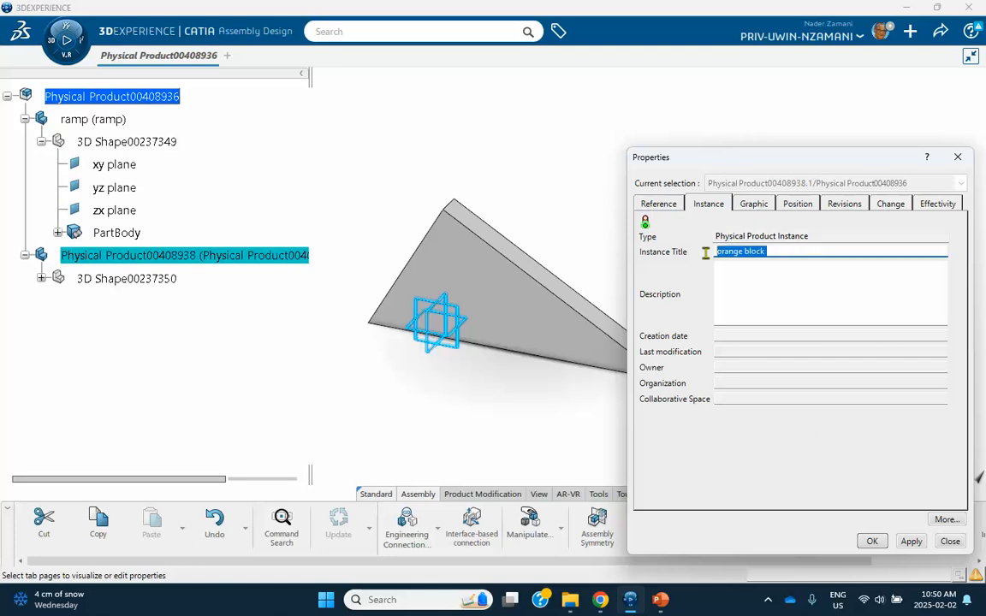
{"action": "right_click", "coordinate": [738, 252]}
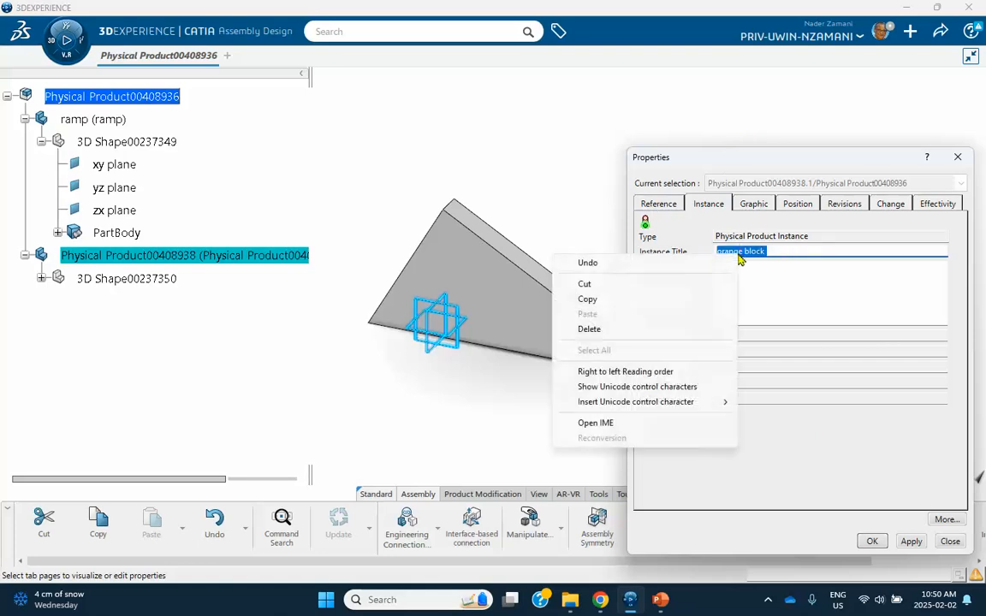
{"action": "left_click", "coordinate": [587, 298]}
{"action": "left_click", "coordinate": [676, 205]}
{"action": "left_click_drag", "start_coordinate": [846, 251], "coordinate": [701, 252]}
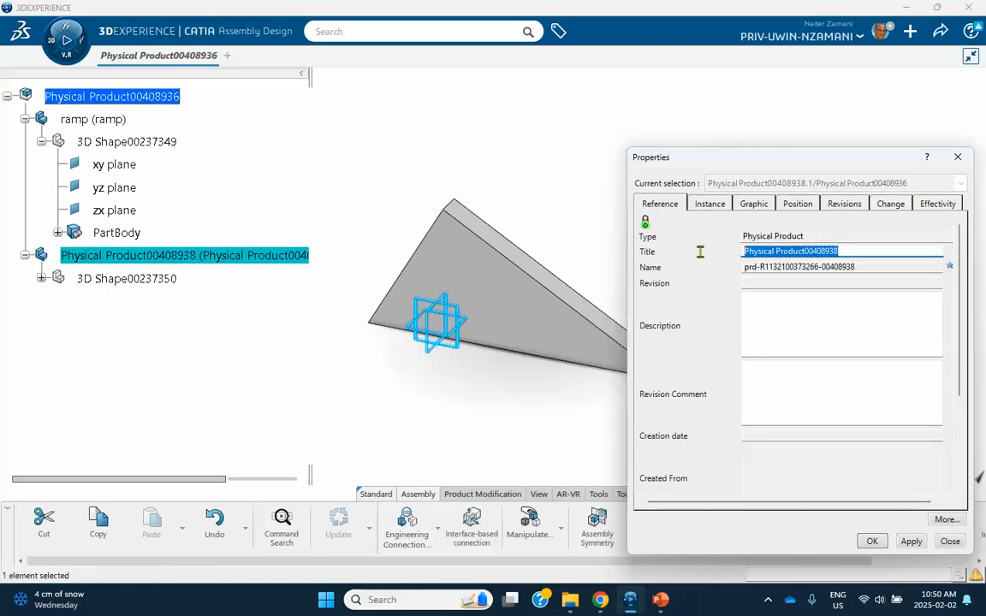
{"action": "right_click", "coordinate": [700, 252]}
{"action": "left_click", "coordinate": [647, 312]}
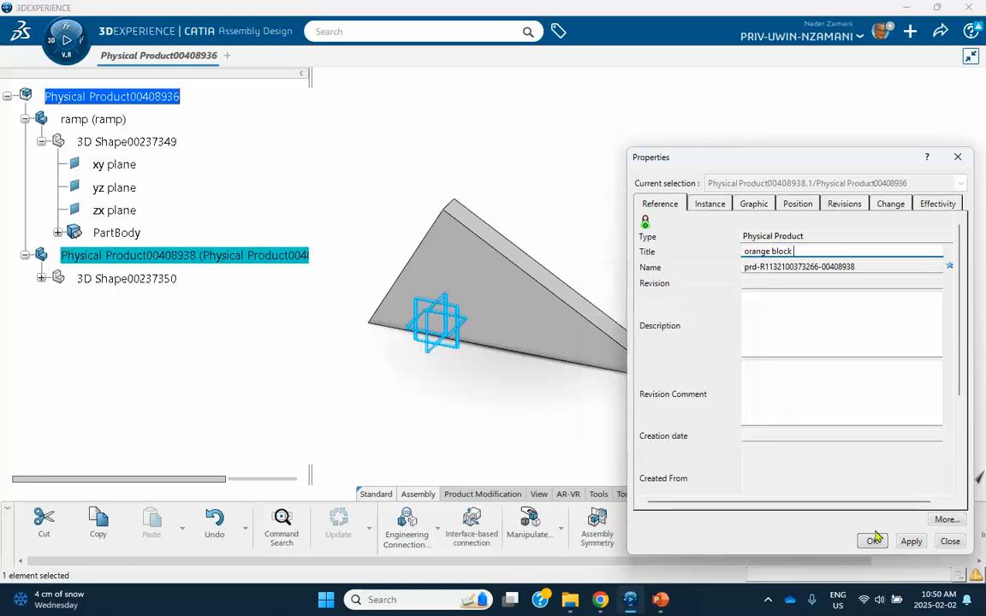
{"action": "left_click", "coordinate": [874, 540]}
In the orange block's 3D shape, sketch a small, nearly square rectangle on the yz plane beside the ramp's upper left slope, and exit the sketch.
{"action": "left_click", "coordinate": [41, 279]}
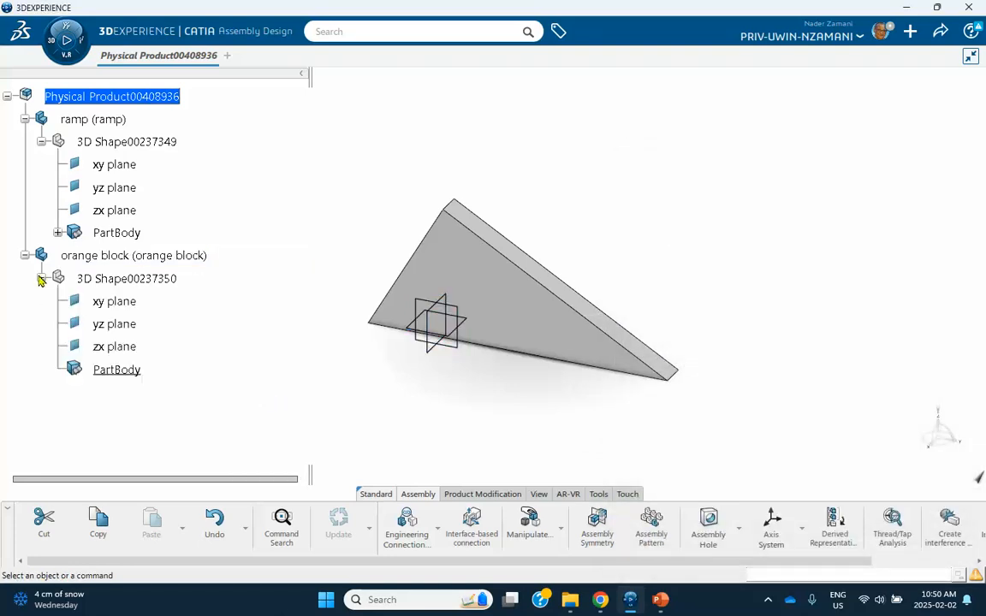
{"action": "double_click", "coordinate": [130, 279]}
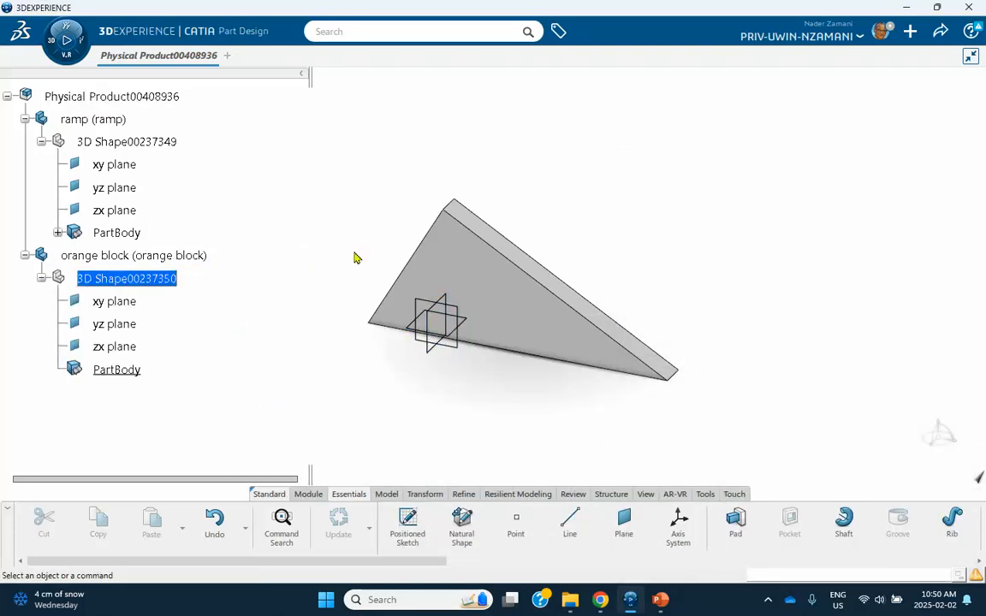
{"action": "left_click", "coordinate": [433, 315]}
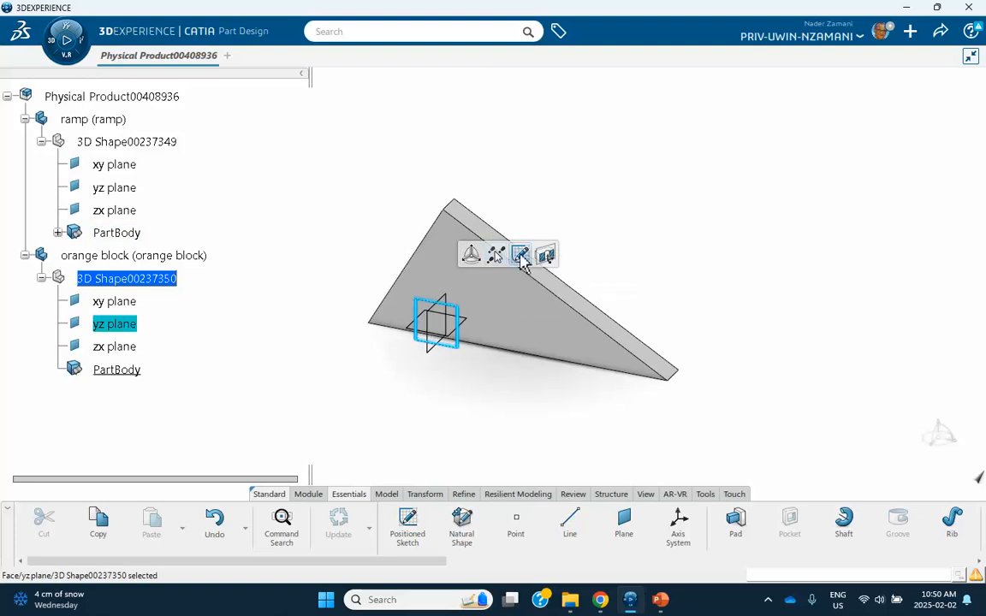
{"action": "left_click", "coordinate": [521, 258]}
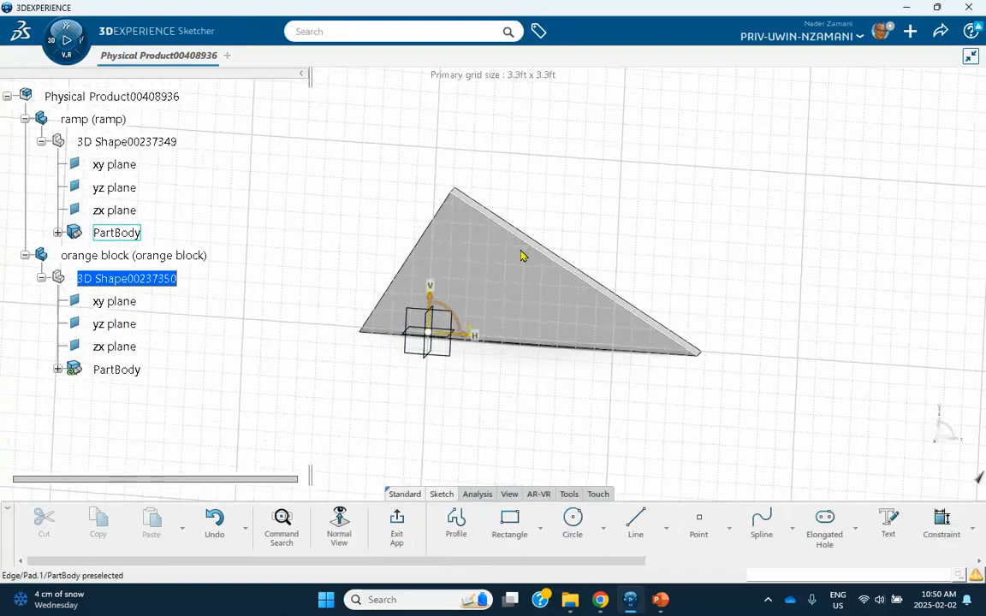
{"action": "left_click", "coordinate": [507, 524]}
{"action": "left_click", "coordinate": [366, 193]}
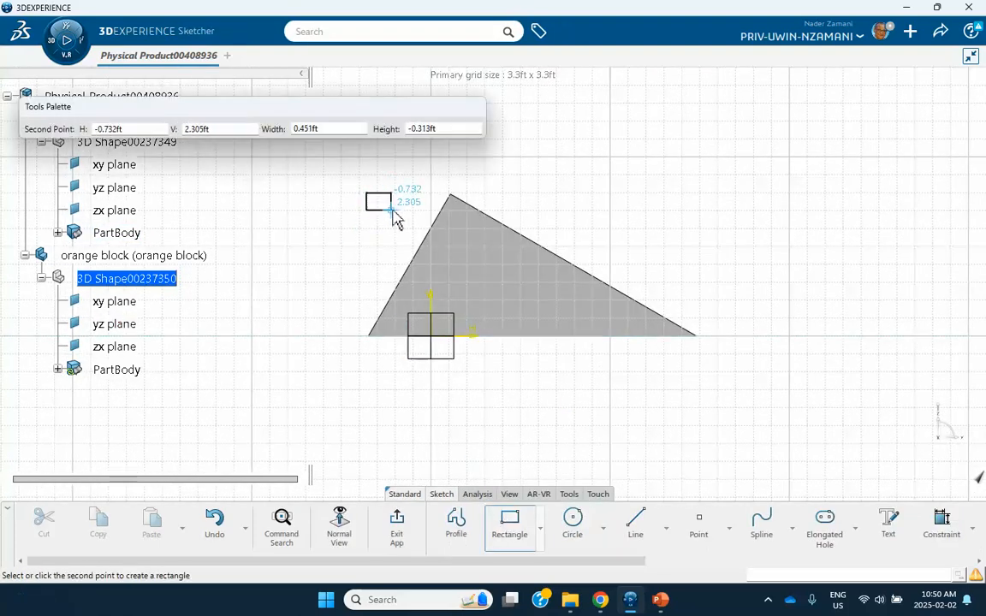
{"action": "left_click", "coordinate": [394, 221]}
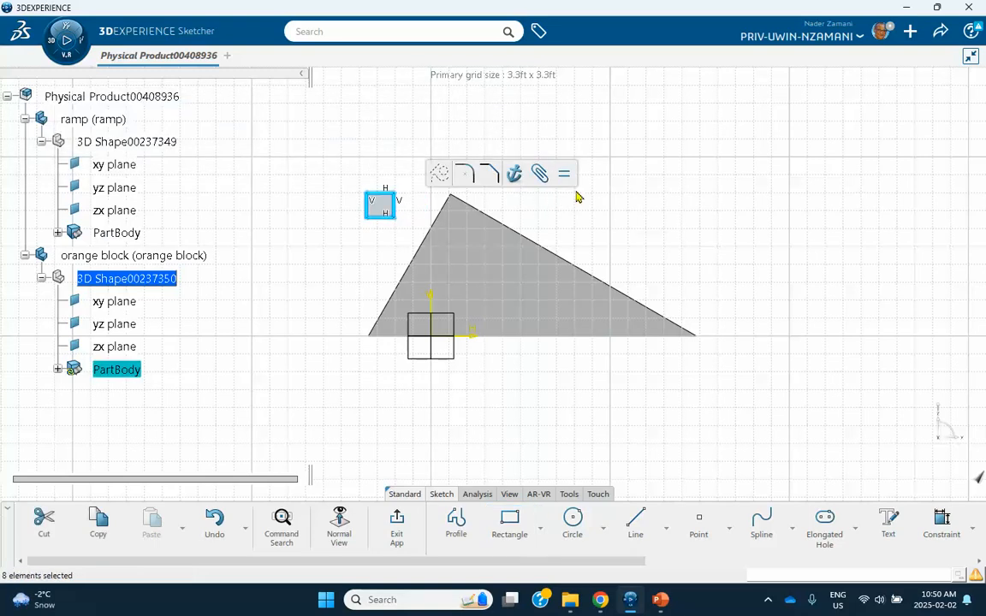
{"action": "mouse_move", "coordinate": [576, 194]}
{"action": "middle_mouse_down"}
{"action": "mouse_move", "coordinate": [618, 213]}
{"action": "mouse_move", "coordinate": [607, 250]}
{"action": "mouse_move", "coordinate": [592, 242]}
{"action": "middle_mouse_up"}
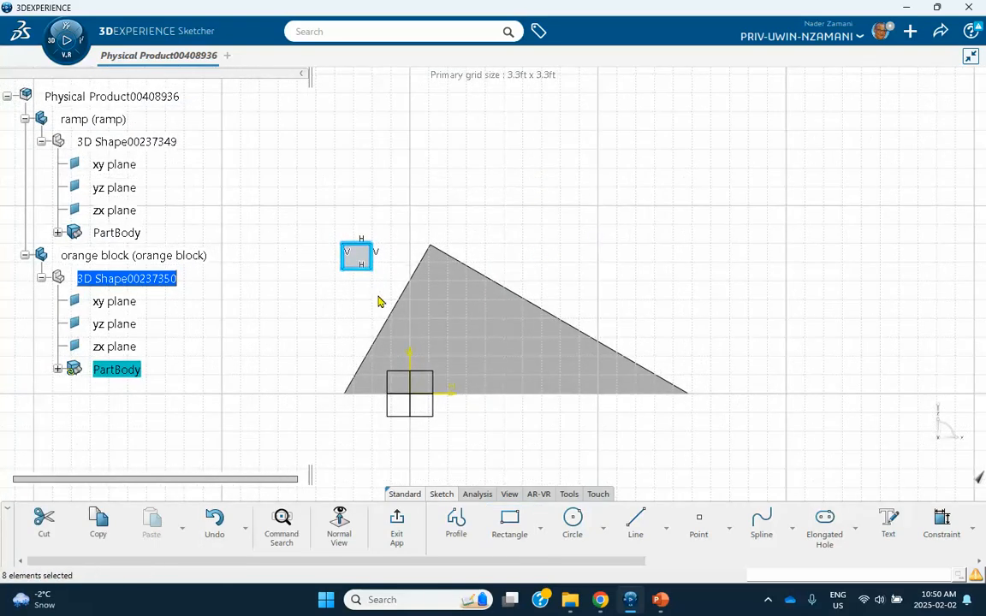
{"action": "left_click", "coordinate": [411, 192]}
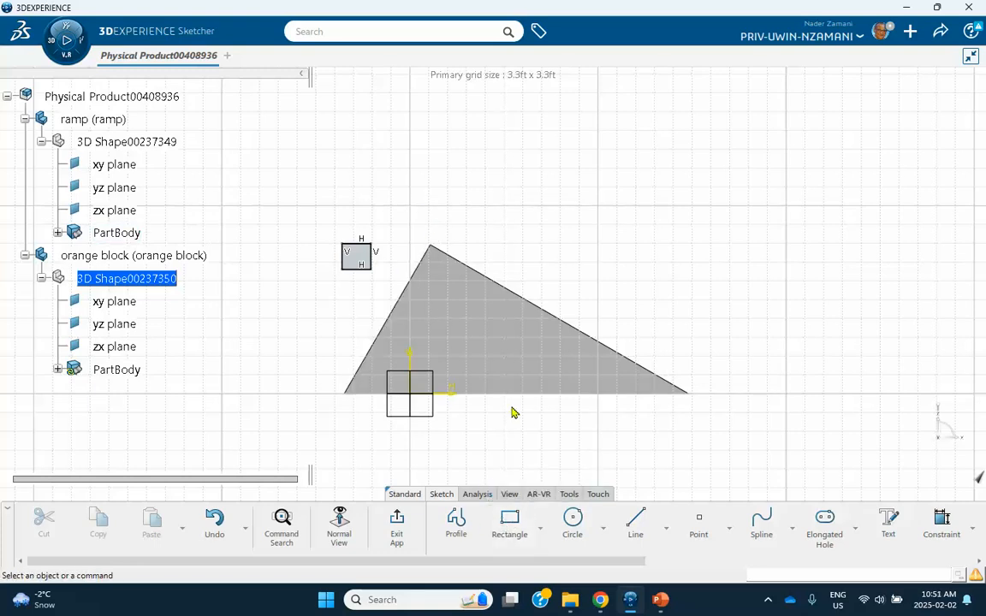
{"action": "left_click", "coordinate": [397, 524]}
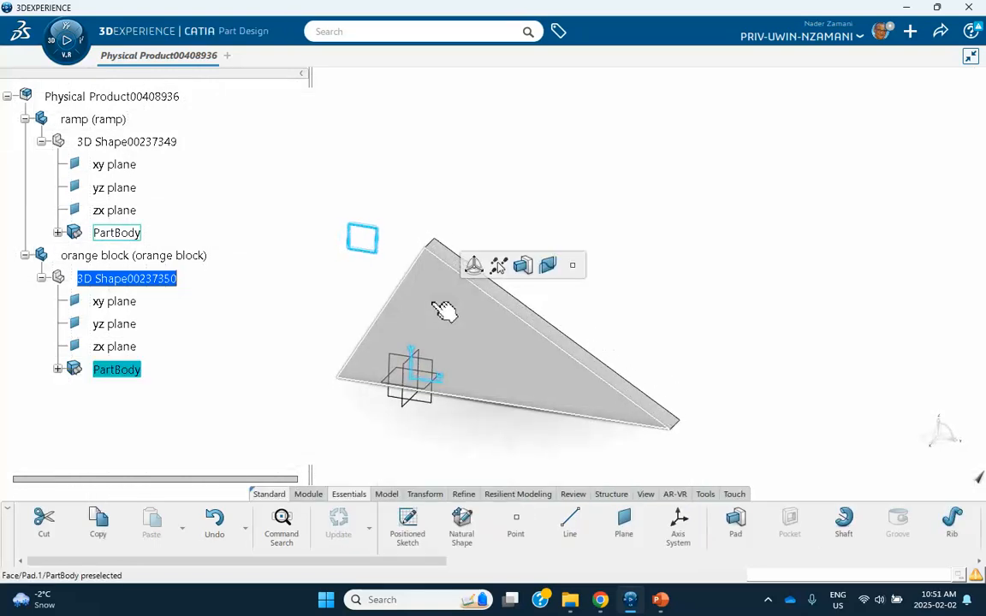
Pad the rectangle sketch to a length of 0.5 ft to form the block.
{"action": "left_click", "coordinate": [523, 266]}
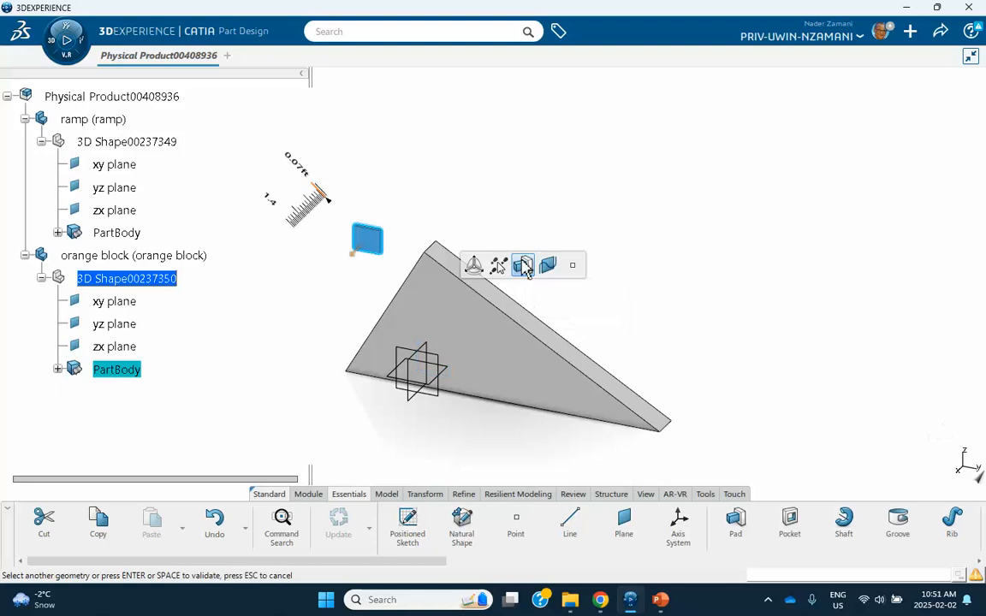
{"action": "left_click", "coordinate": [502, 212]}
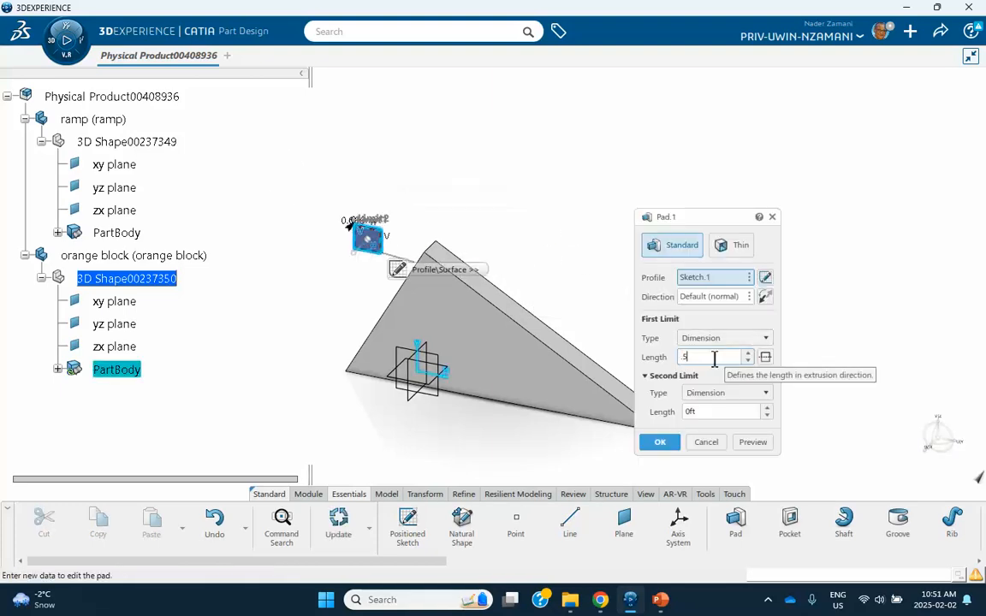
{"action": "key", "text": "Return"}
{"action": "left_click", "coordinate": [708, 366]}
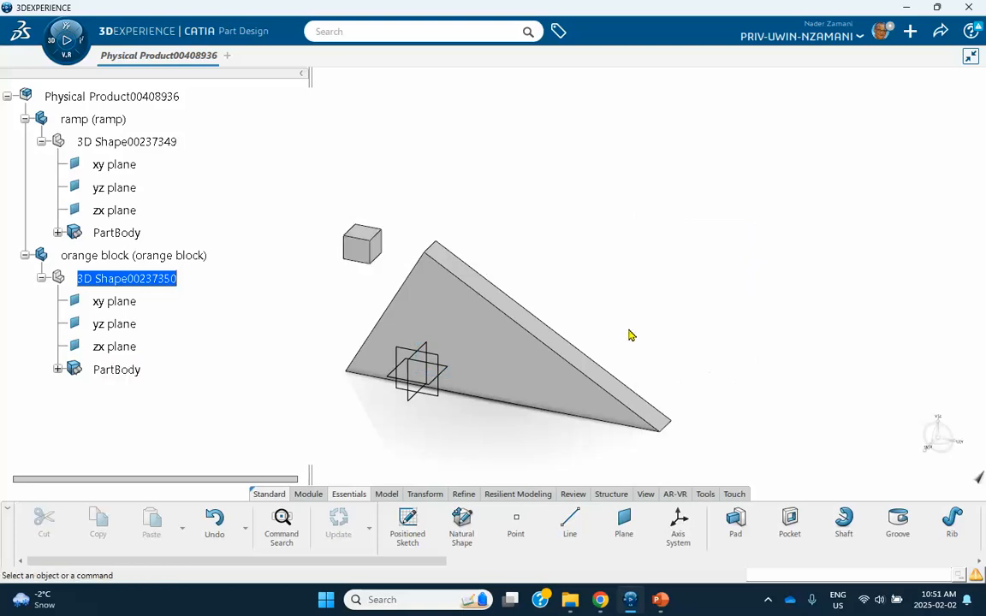
Set the orange block part's graphic color to orange.
{"action": "right_click", "coordinate": [133, 256]}
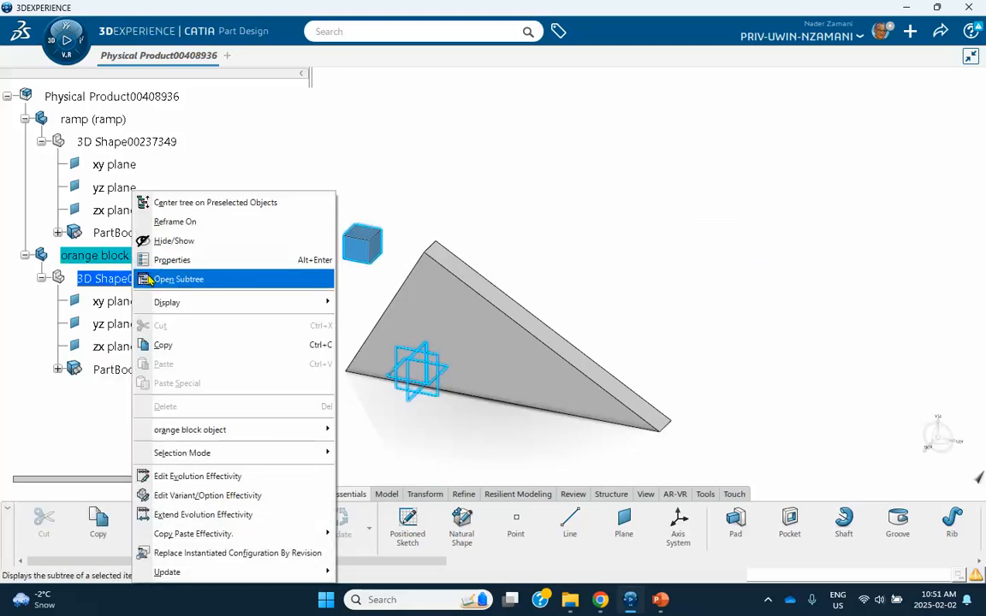
{"action": "left_click", "coordinate": [184, 259]}
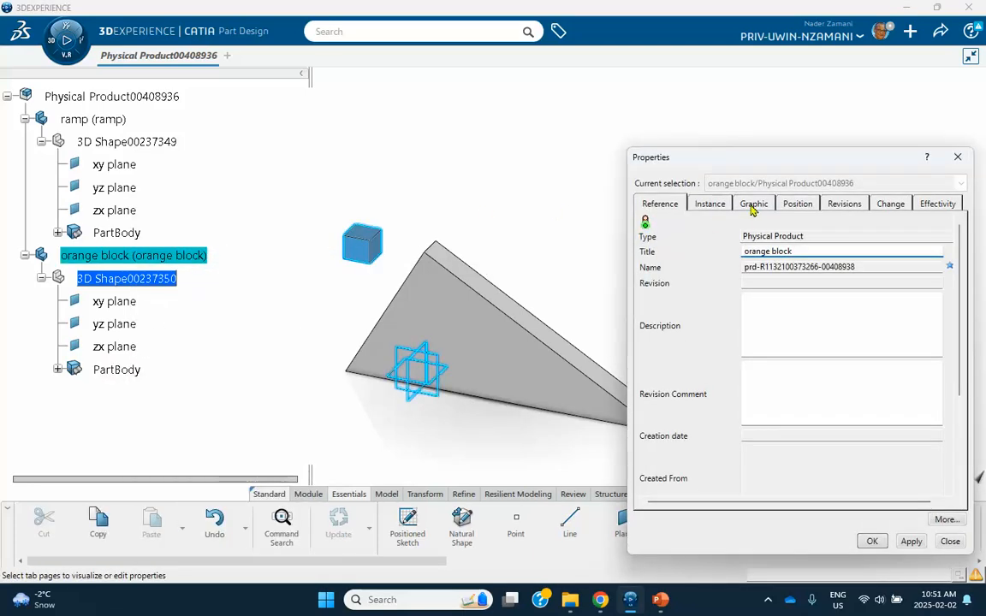
{"action": "left_click", "coordinate": [752, 206]}
{"action": "left_click", "coordinate": [695, 251]}
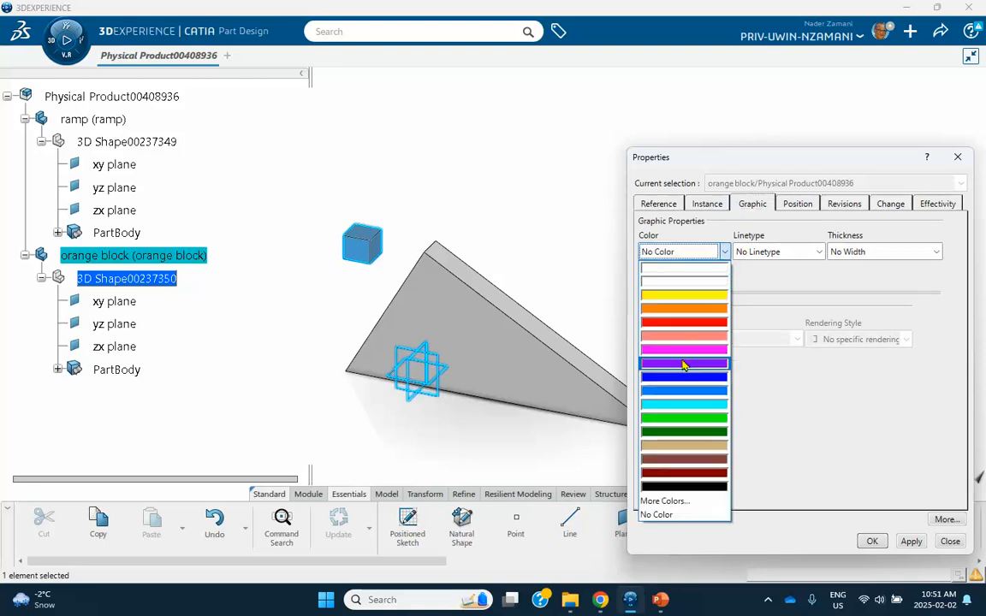
{"action": "left_click", "coordinate": [683, 309]}
{"action": "left_click", "coordinate": [872, 541]}
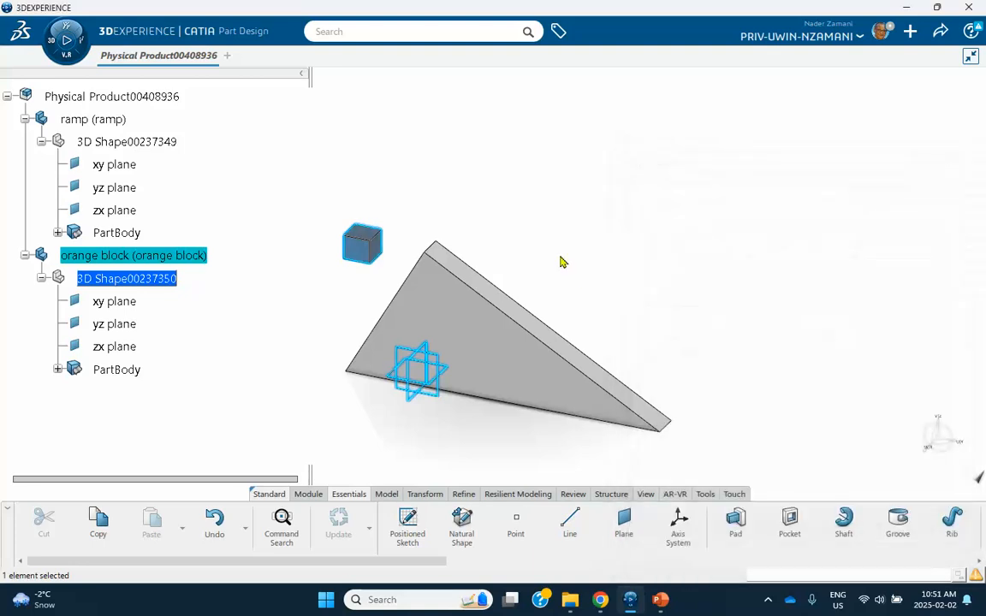
{"action": "left_click", "coordinate": [561, 262]}
Activate the root product again and insert another 3D Part beneath the orange block.
{"action": "scroll", "coordinate": [186, 285], "scroll_direction": "up", "scroll_amount": 3}
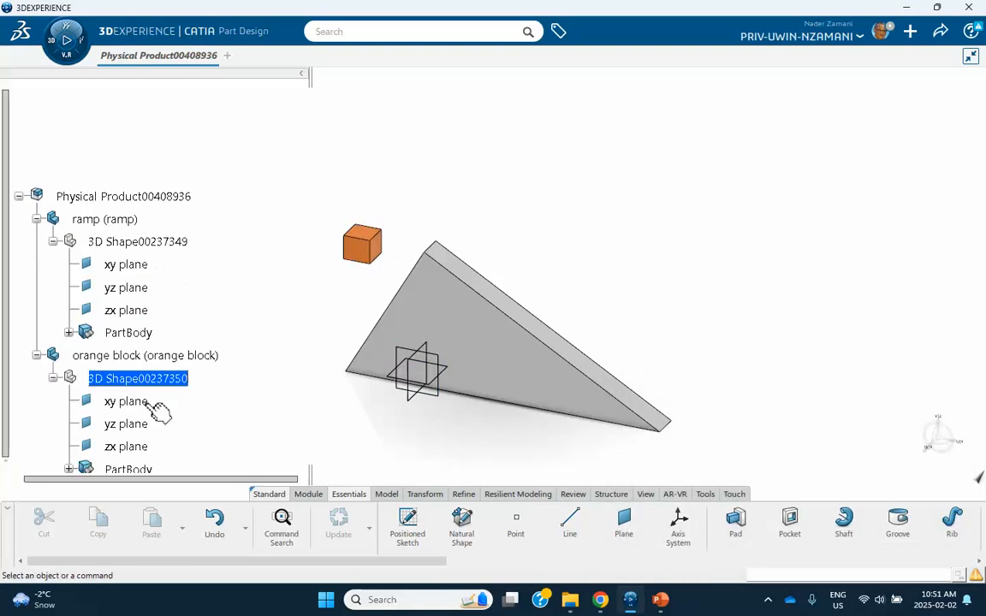
{"action": "scroll", "coordinate": [172, 236], "scroll_direction": "down", "scroll_amount": 3}
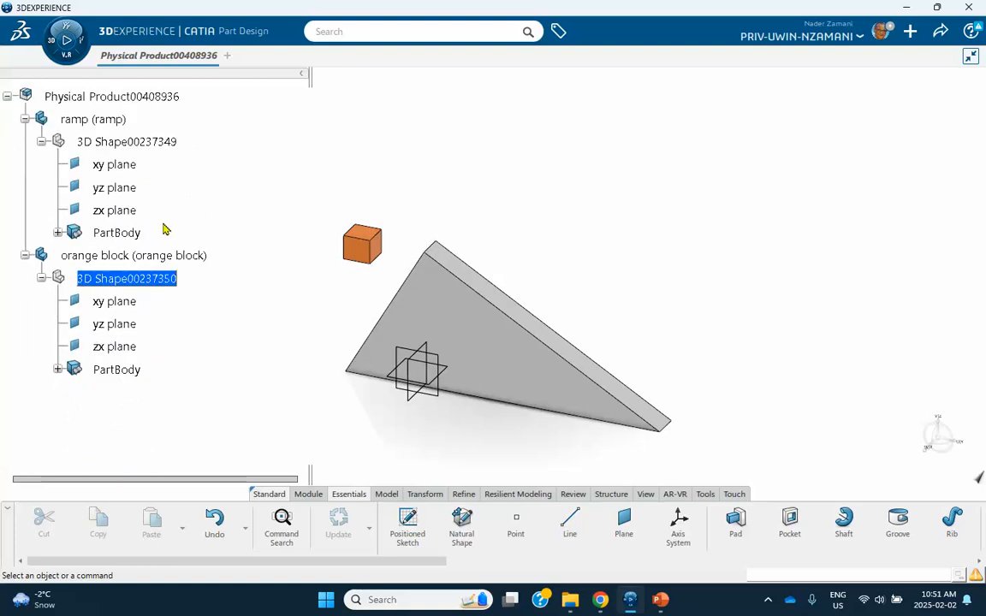
{"action": "double_click", "coordinate": [116, 96]}
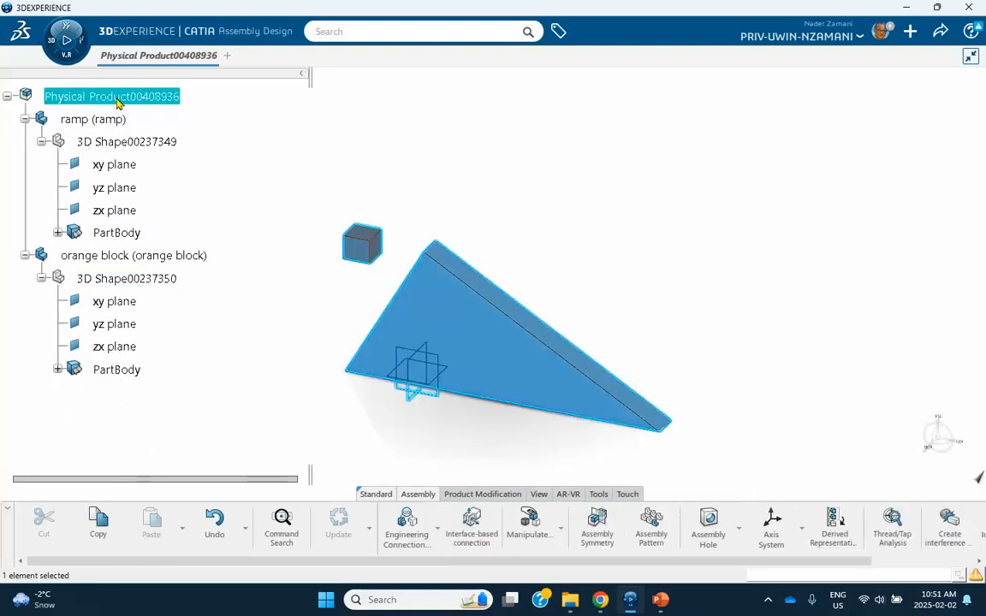
{"action": "right_click", "coordinate": [118, 102]}
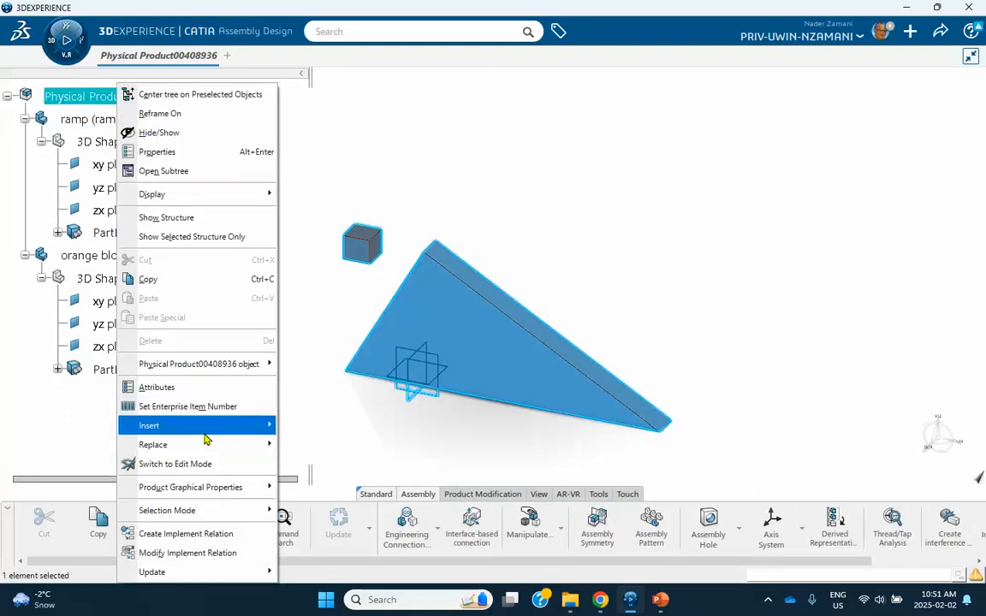
{"action": "mouse_move", "coordinate": [203, 429]}
{"action": "left_click", "coordinate": [317, 165]}
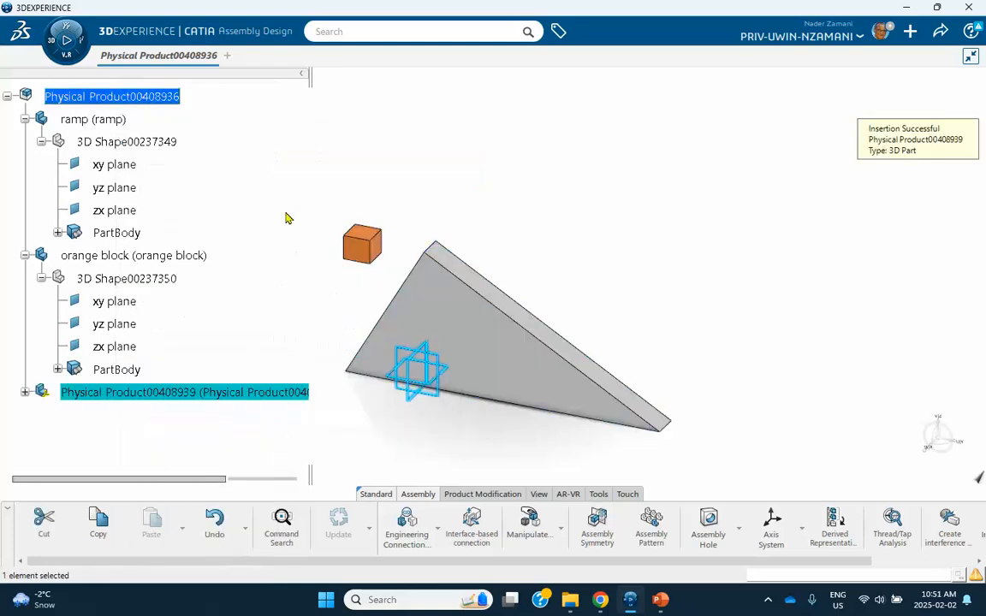
Rename the newly inserted part's instance title and reference title to "yellow block".
{"action": "right_click", "coordinate": [180, 396]}
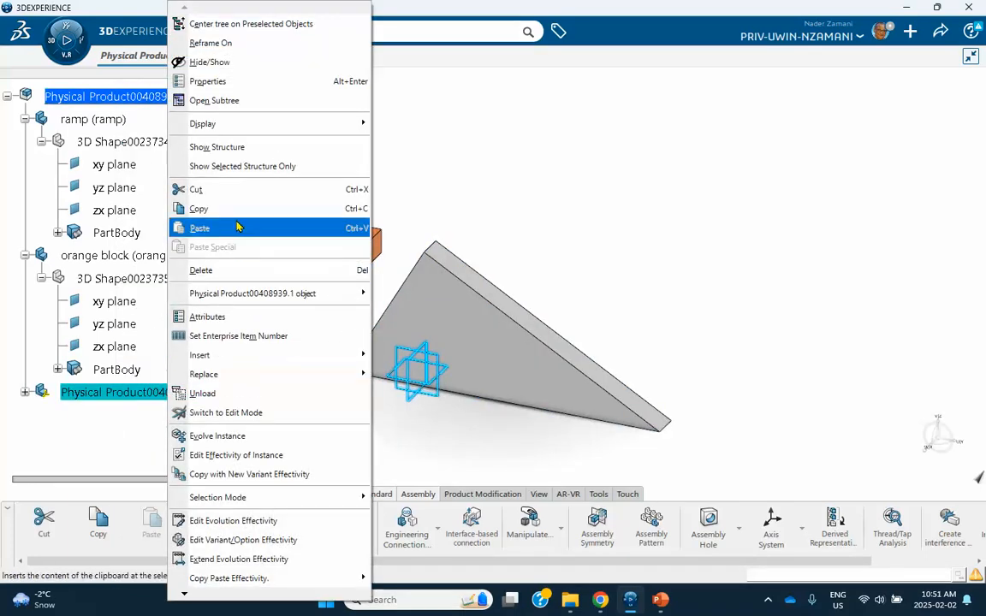
{"action": "left_click", "coordinate": [207, 81]}
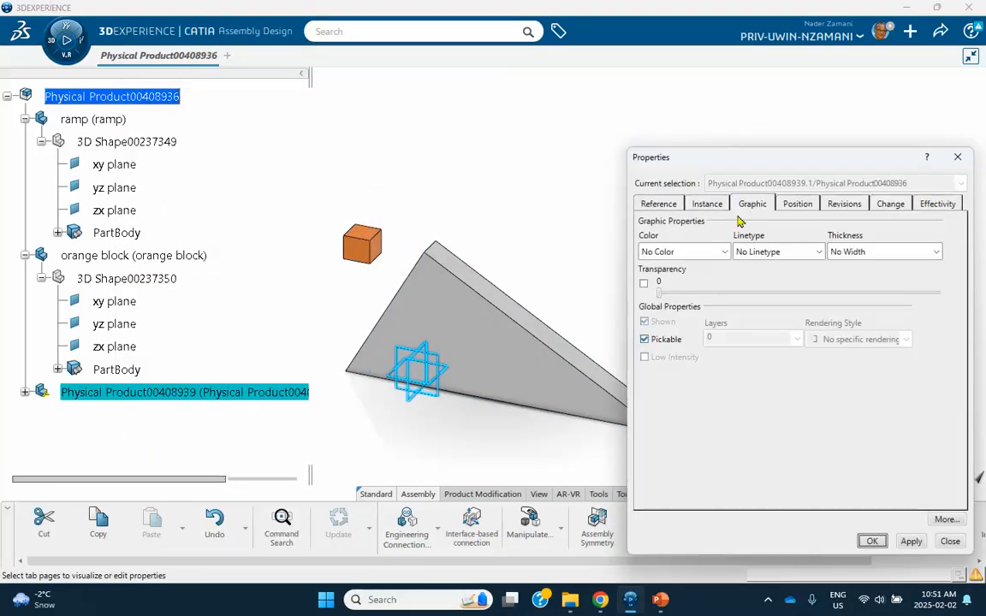
{"action": "left_click", "coordinate": [708, 204]}
{"action": "left_click_drag", "start_coordinate": [829, 253], "coordinate": [583, 221]}
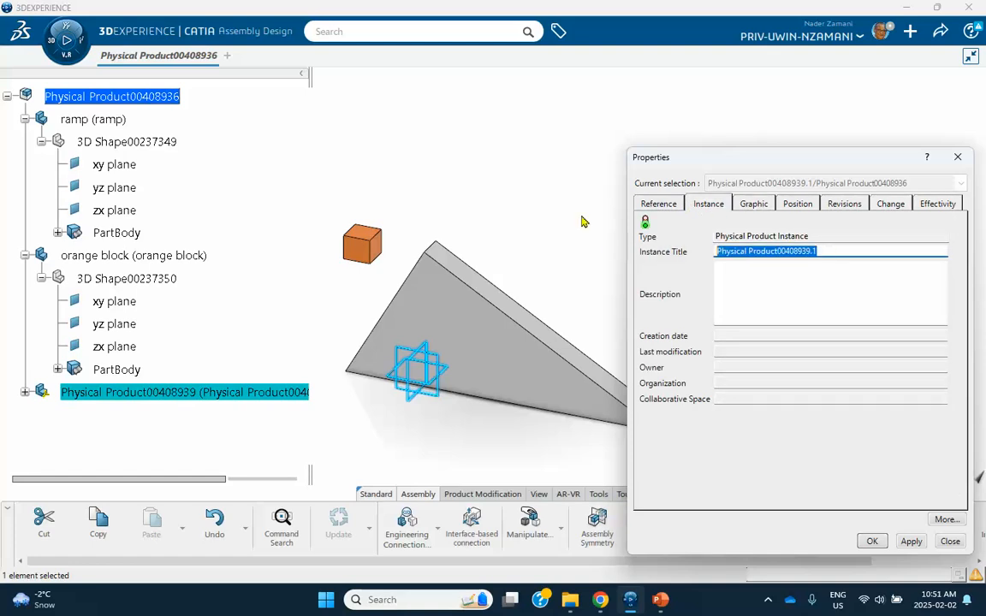
{"action": "type", "text": "yellow block"}
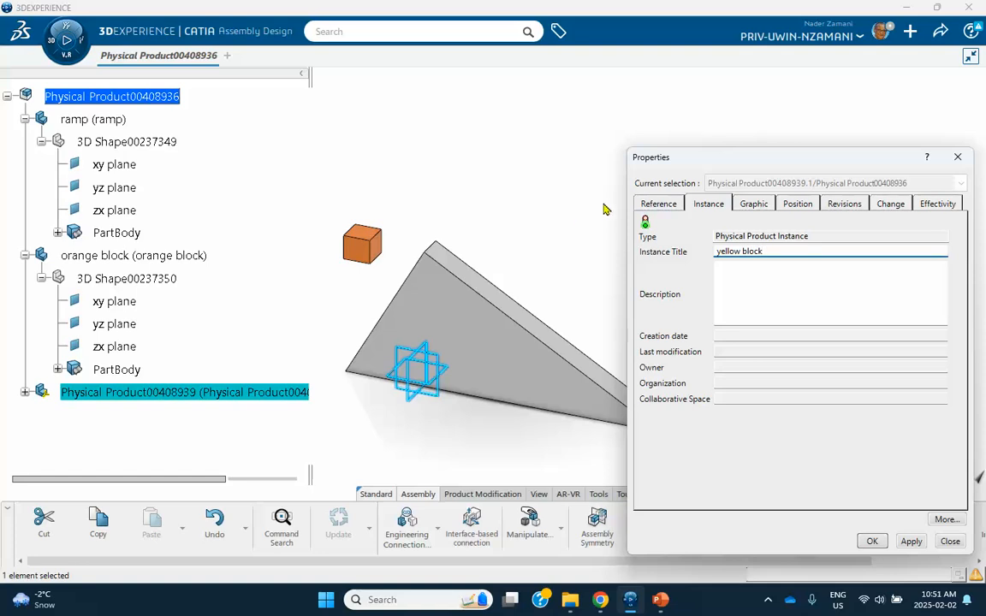
{"action": "left_click", "coordinate": [659, 204]}
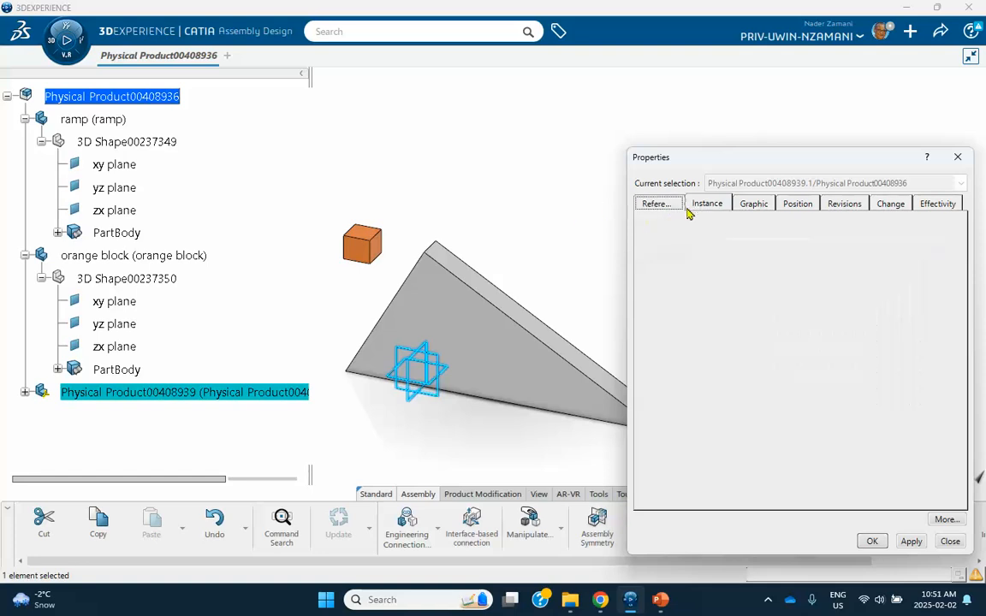
{"action": "left_click_drag", "start_coordinate": [837, 252], "coordinate": [675, 249]}
{"action": "type", "text": "yellow block"}
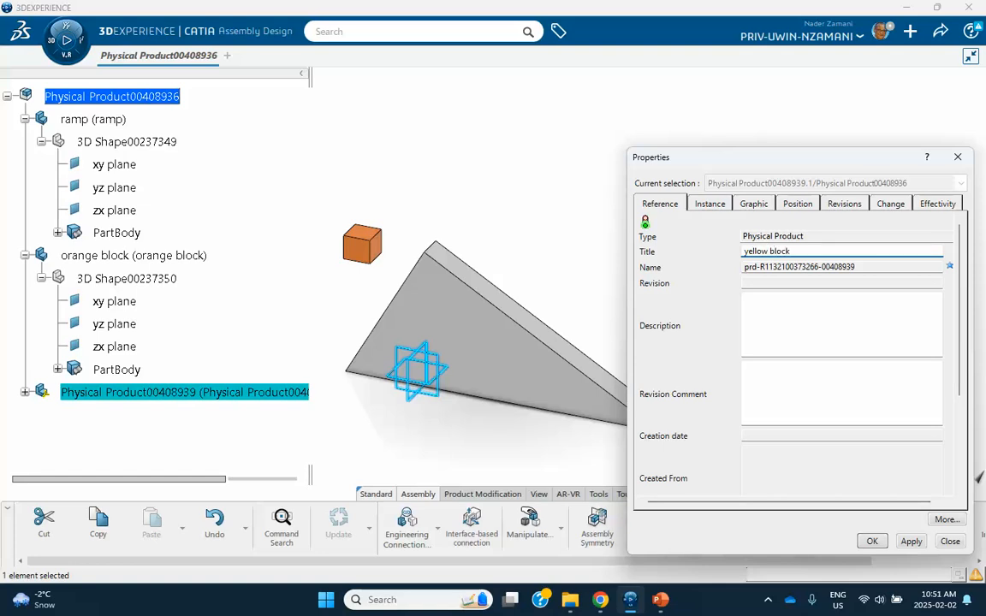
{"action": "left_click", "coordinate": [872, 541]}
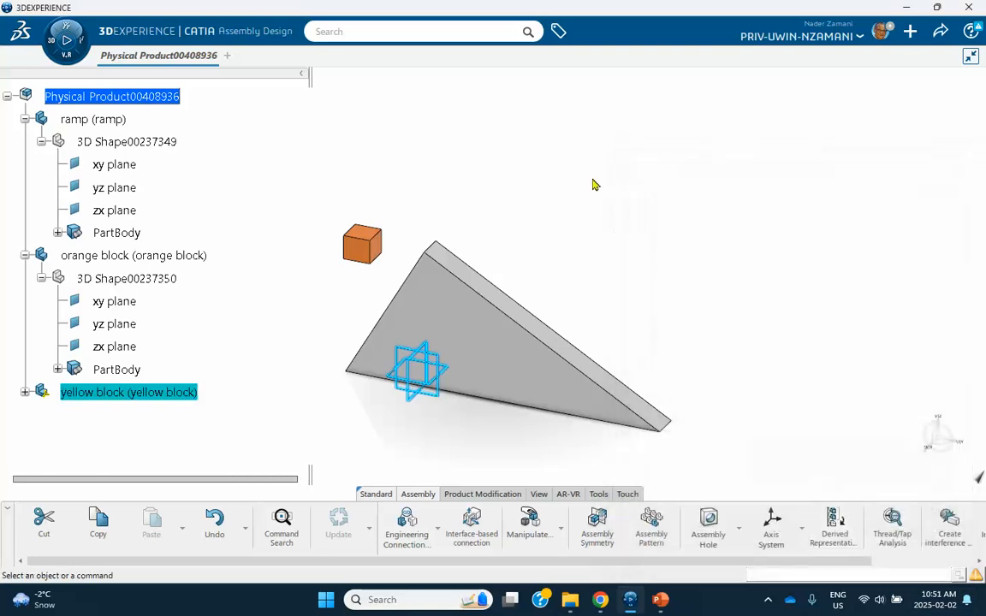
In the yellow block's 3D shape, sketch a rectangle about 0.53 ft high above the ramp's longer slope, on the plane parallel to its triangular face.
{"action": "left_click", "coordinate": [68, 435]}
{"action": "left_click", "coordinate": [25, 392]}
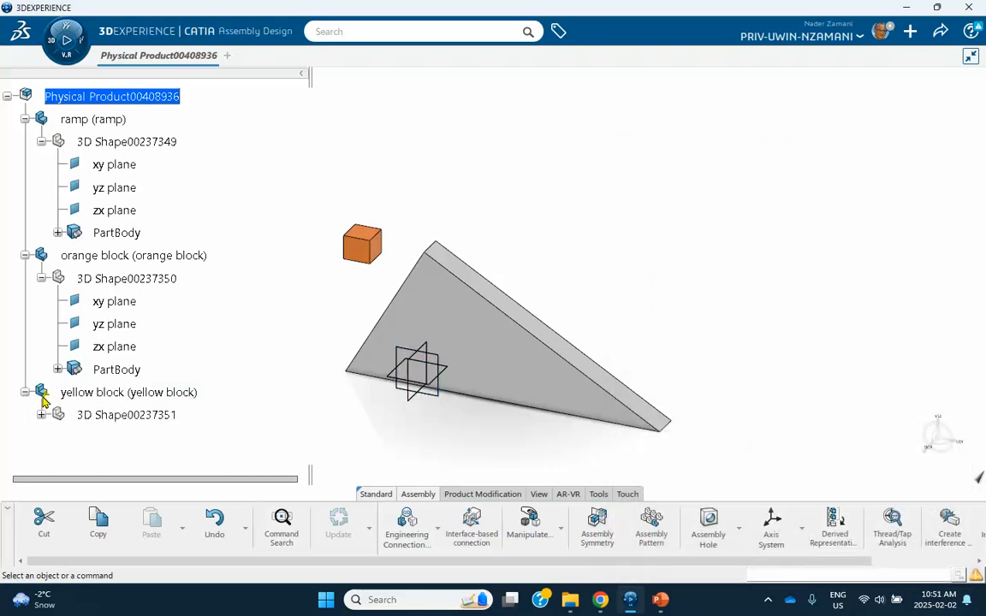
{"action": "double_click", "coordinate": [132, 414]}
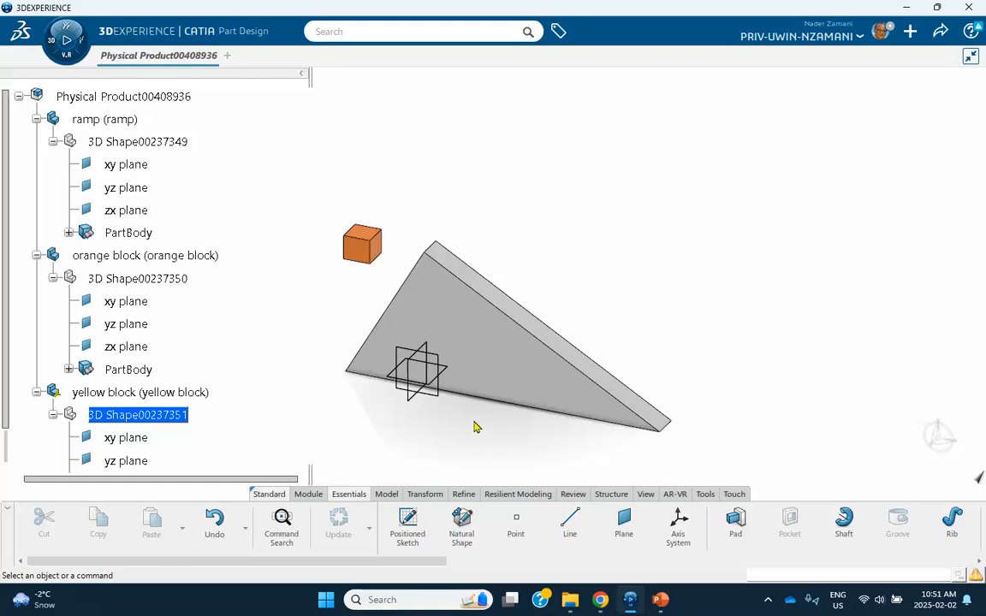
{"action": "left_click", "coordinate": [448, 365]}
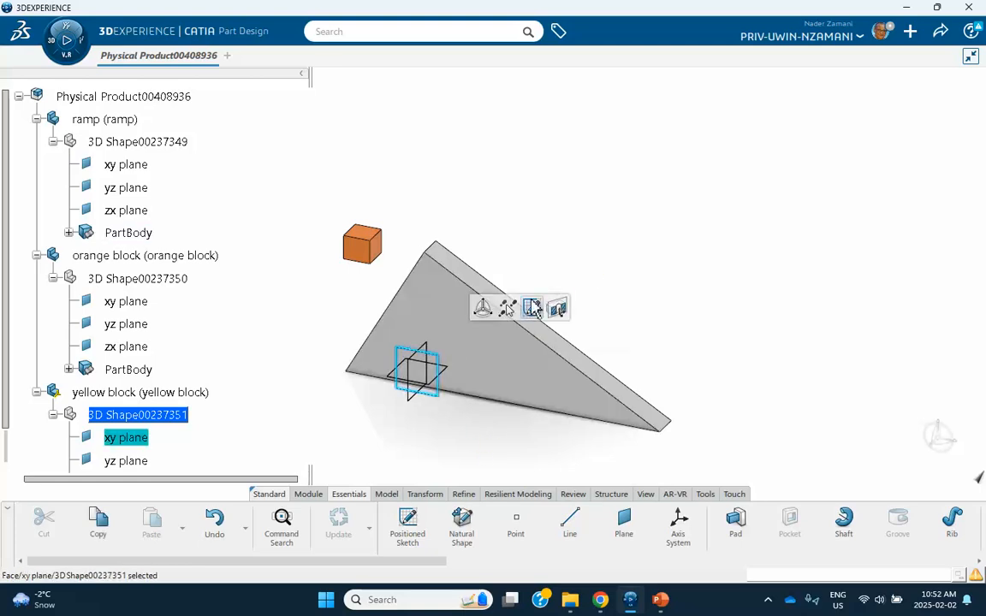
{"action": "left_click", "coordinate": [531, 308]}
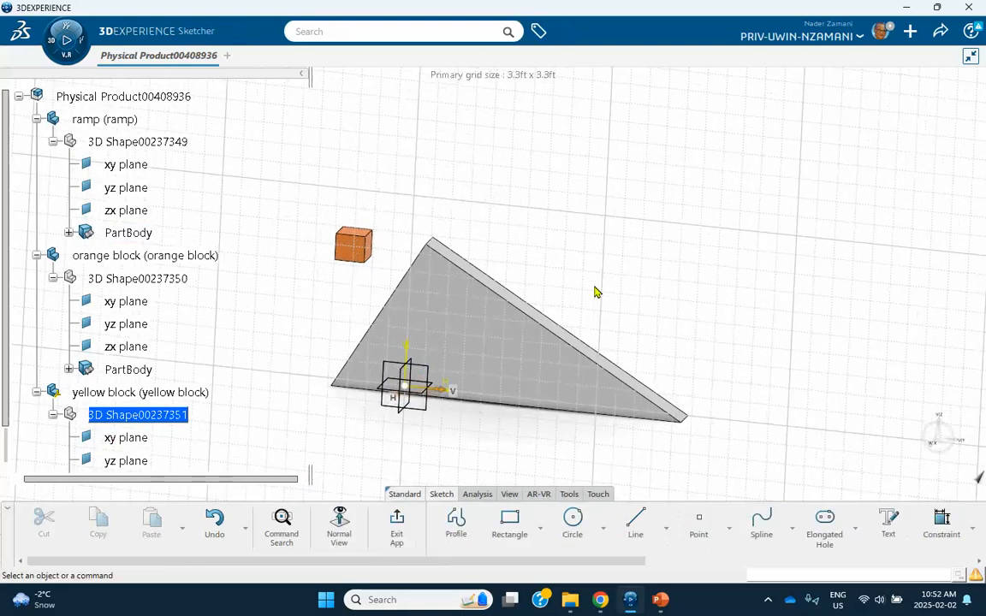
{"action": "left_click", "coordinate": [509, 522]}
{"action": "left_click", "coordinate": [570, 264]}
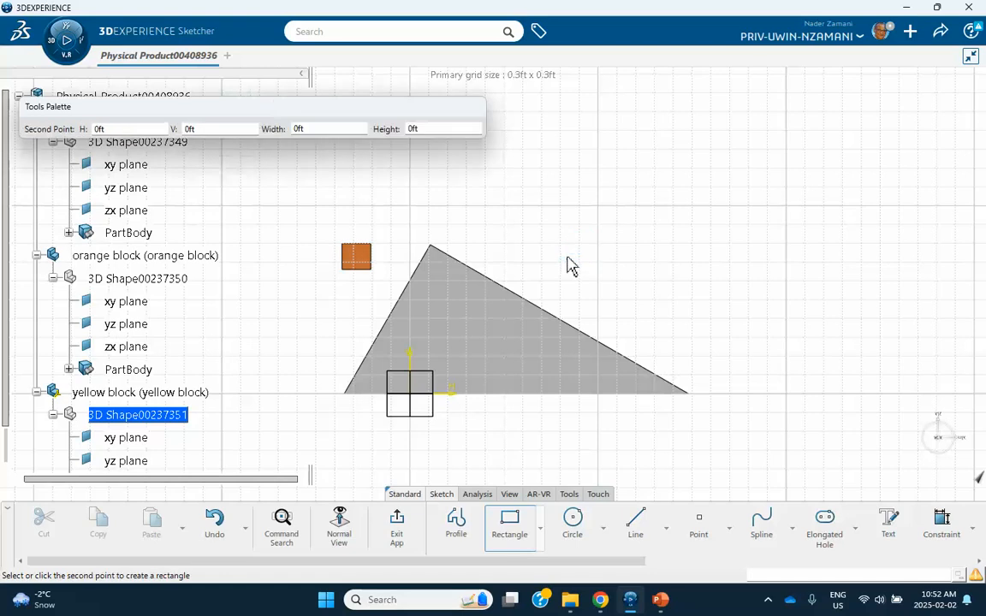
{"action": "left_click", "coordinate": [598, 288]}
{"action": "left_click", "coordinate": [672, 307]}
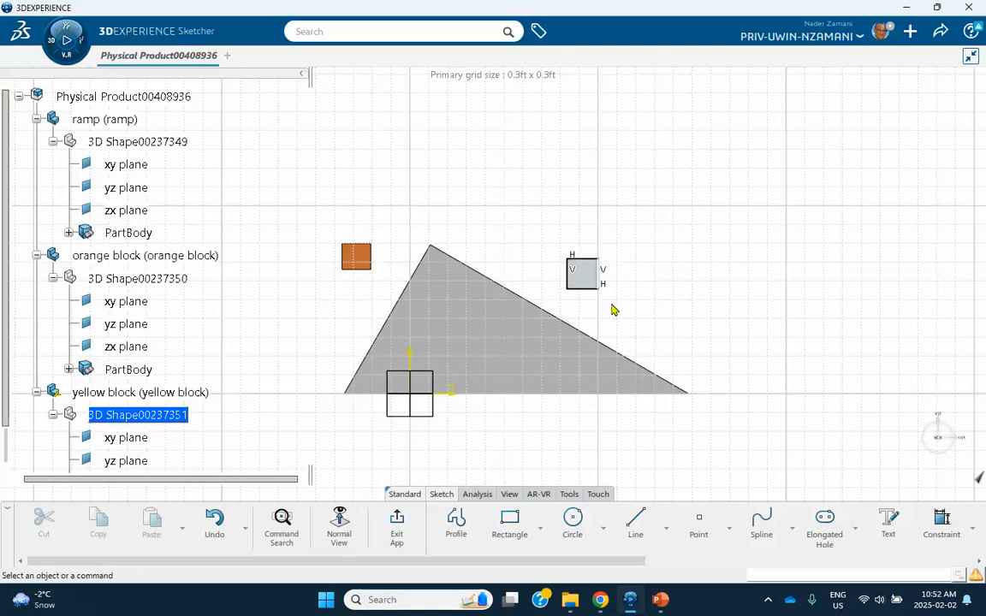
Constrain the rectangle's height to 0.5 ft and accept scaling all sketch elements.
{"action": "left_click", "coordinate": [942, 519]}
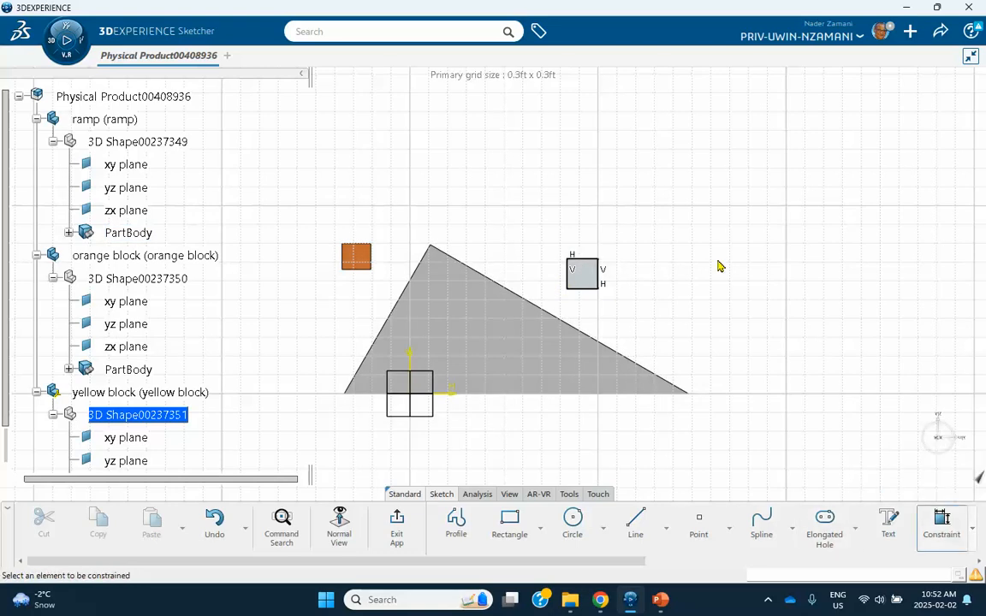
{"action": "left_click", "coordinate": [609, 277]}
{"action": "left_click", "coordinate": [625, 276]}
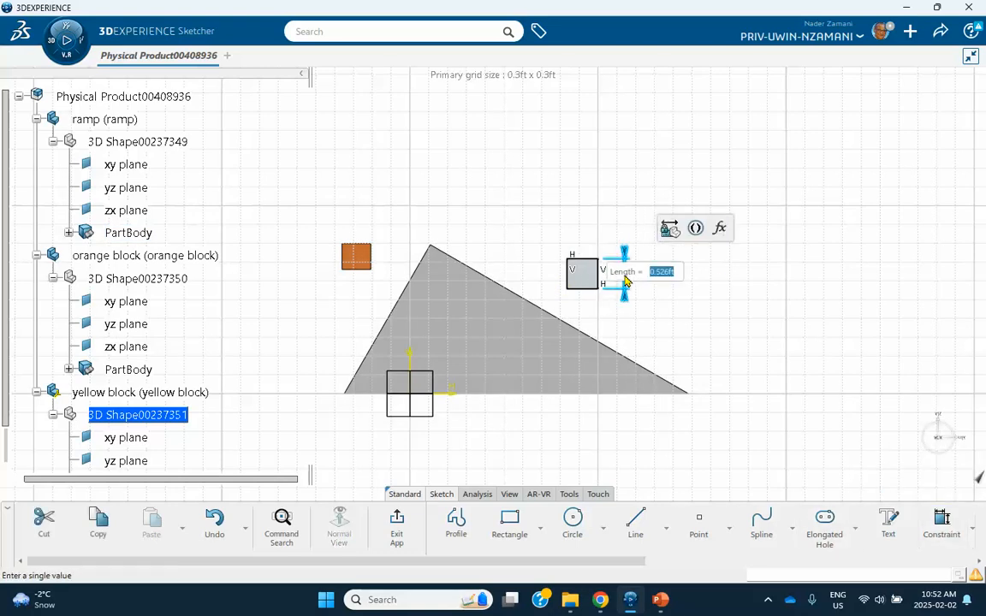
{"action": "key", "text": "BackSpace"}
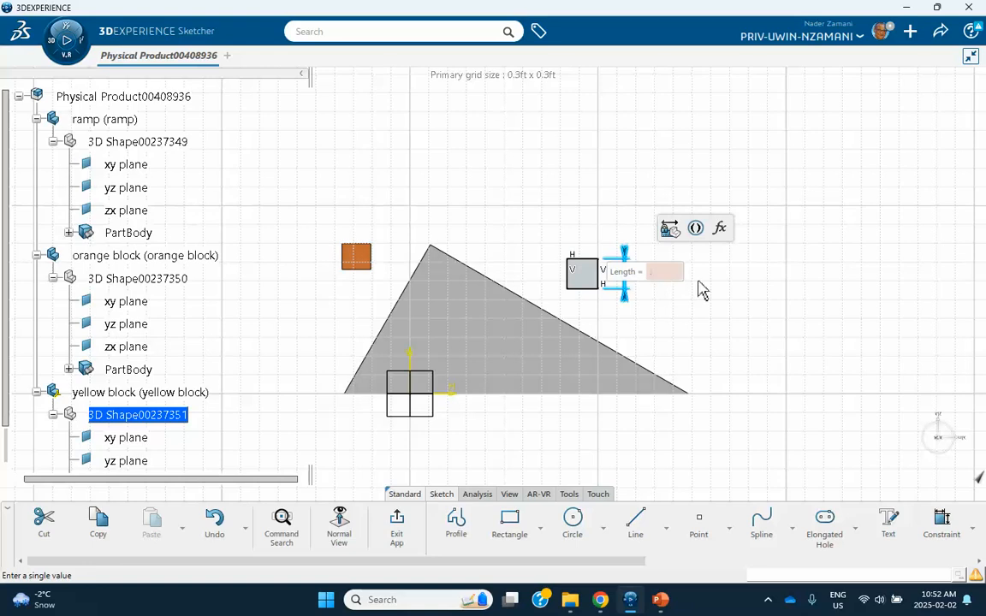
{"action": "type", "text": ".5"}
{"action": "key", "text": "Return"}
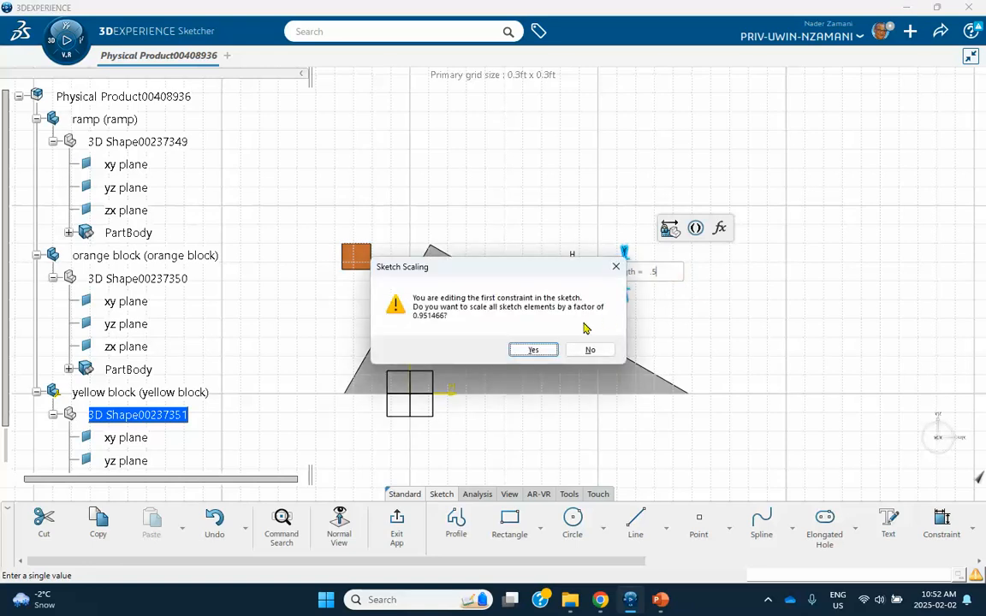
{"action": "left_click", "coordinate": [532, 351]}
Constrain the rectangle's width to 0.5 ft and exit the sketch.
{"action": "left_click", "coordinate": [570, 267]}
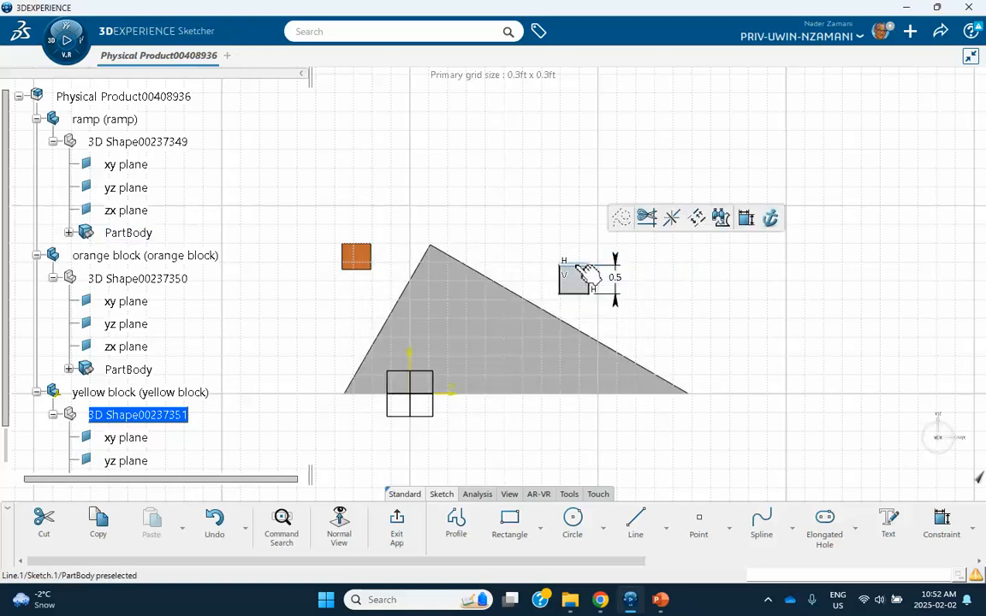
{"action": "left_click", "coordinate": [746, 219]}
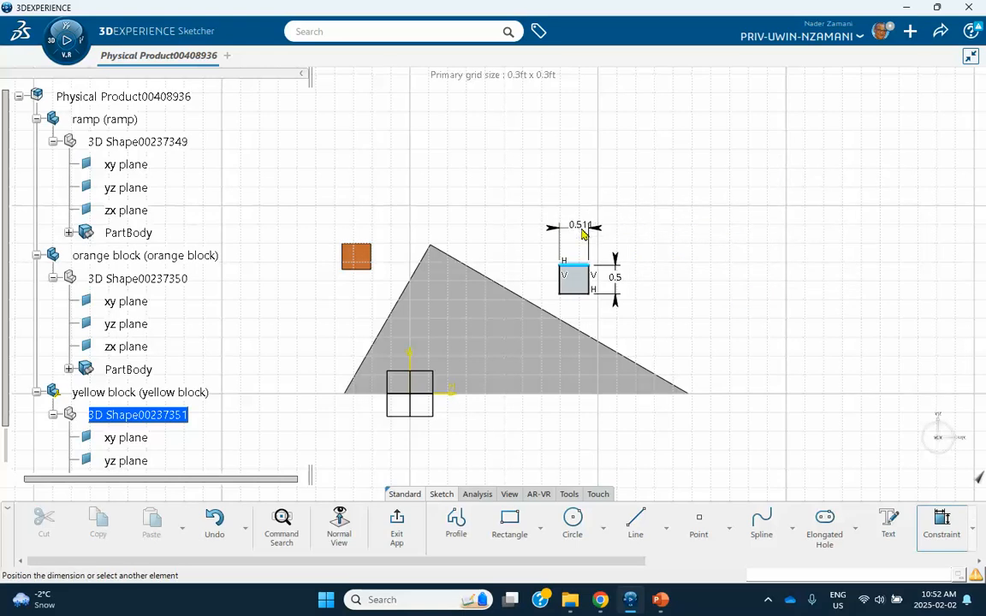
{"action": "left_click", "coordinate": [578, 233]}
{"action": "type", "text": ".5"}
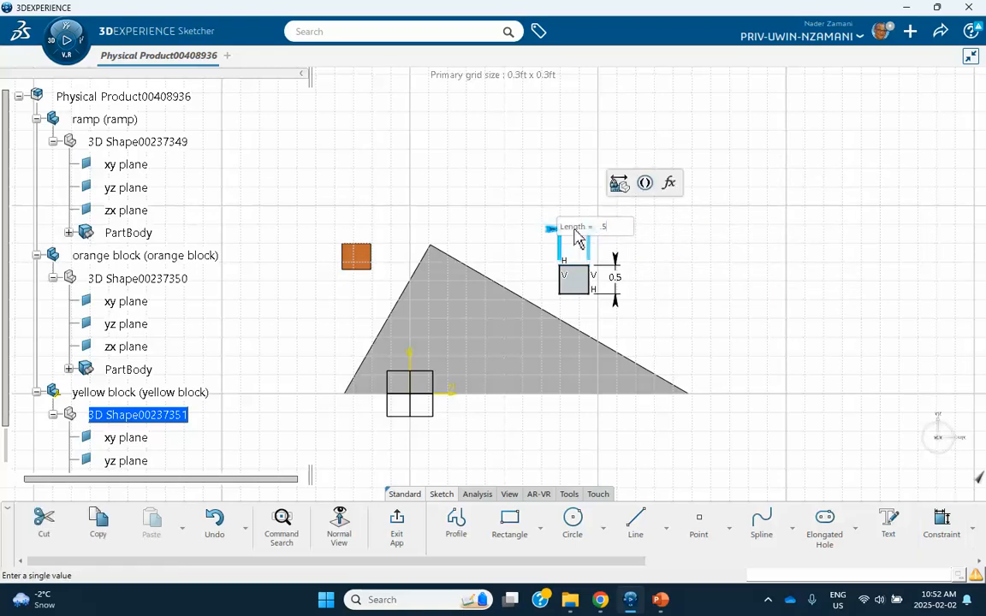
{"action": "key", "text": "Return"}
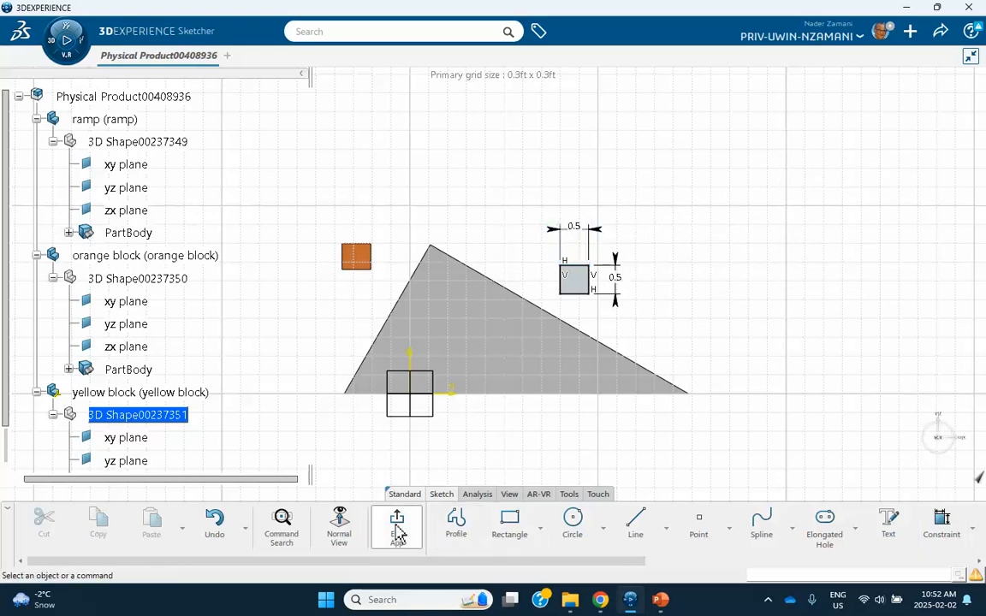
{"action": "left_click", "coordinate": [396, 522]}
Pad the yellow block's square sketch to a length of 0.5 ft.
{"action": "left_click", "coordinate": [692, 342]}
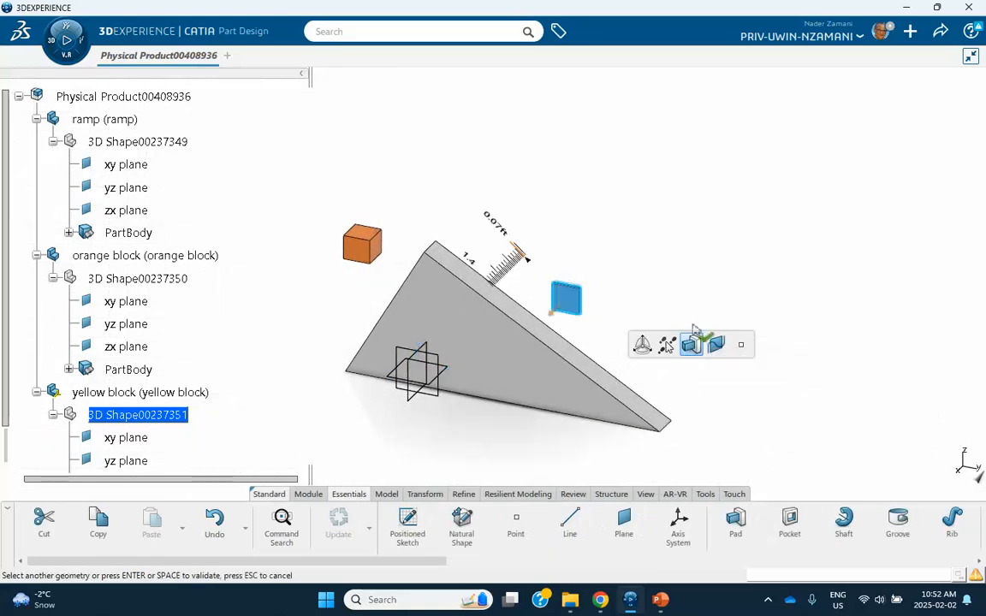
{"action": "left_click", "coordinate": [735, 334]}
{"action": "double_click", "coordinate": [569, 296]}
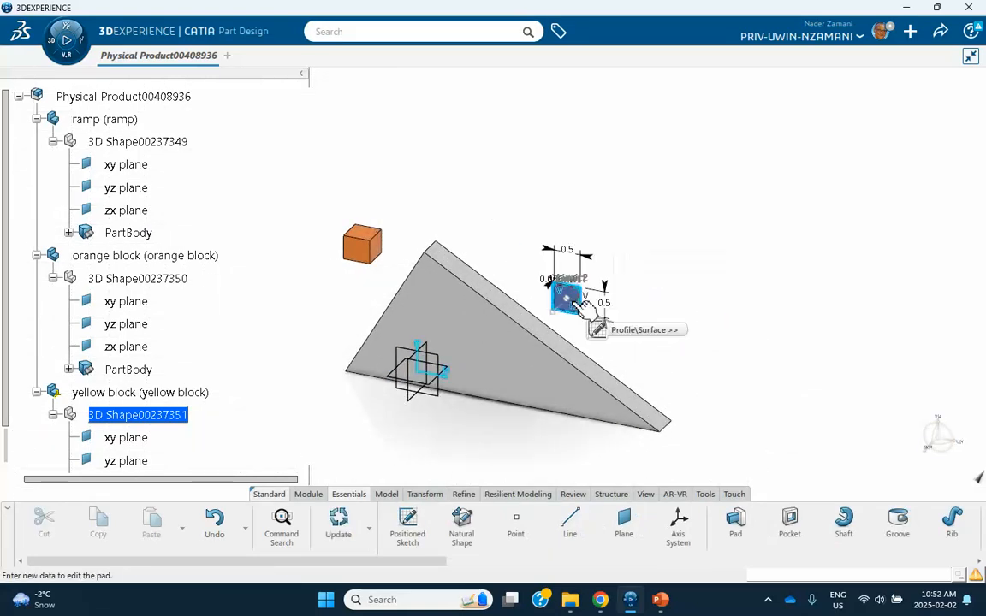
{"action": "left_click", "coordinate": [708, 354]}
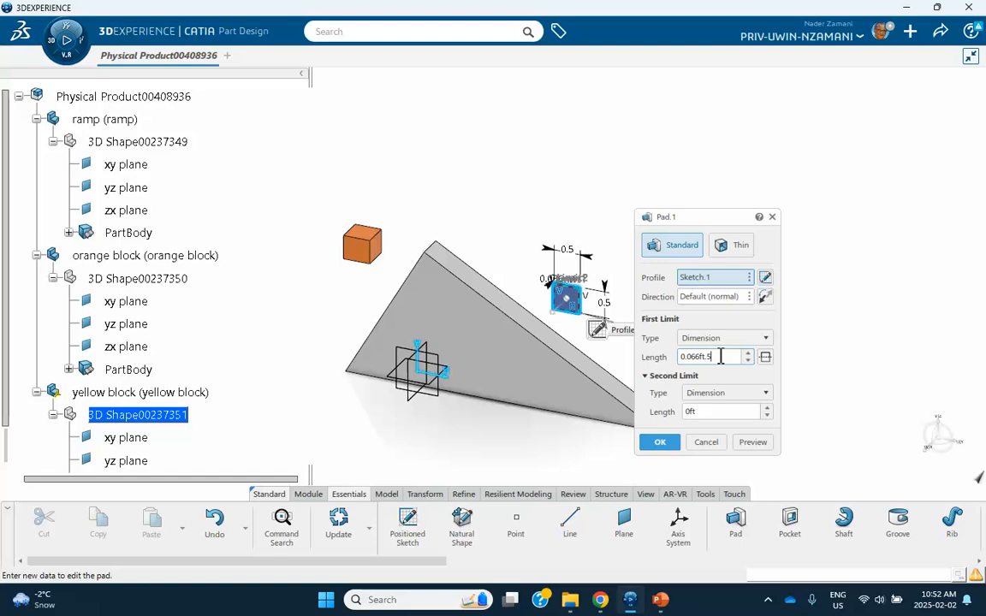
{"action": "type", "text": ".5"}
{"action": "key", "text": "Return"}
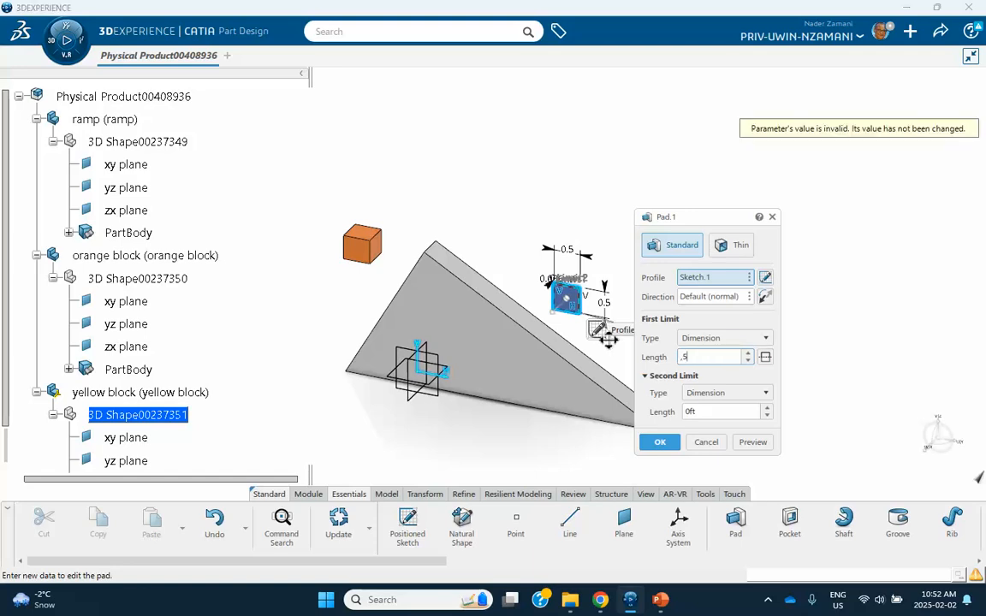
{"action": "left_click", "coordinate": [958, 270]}
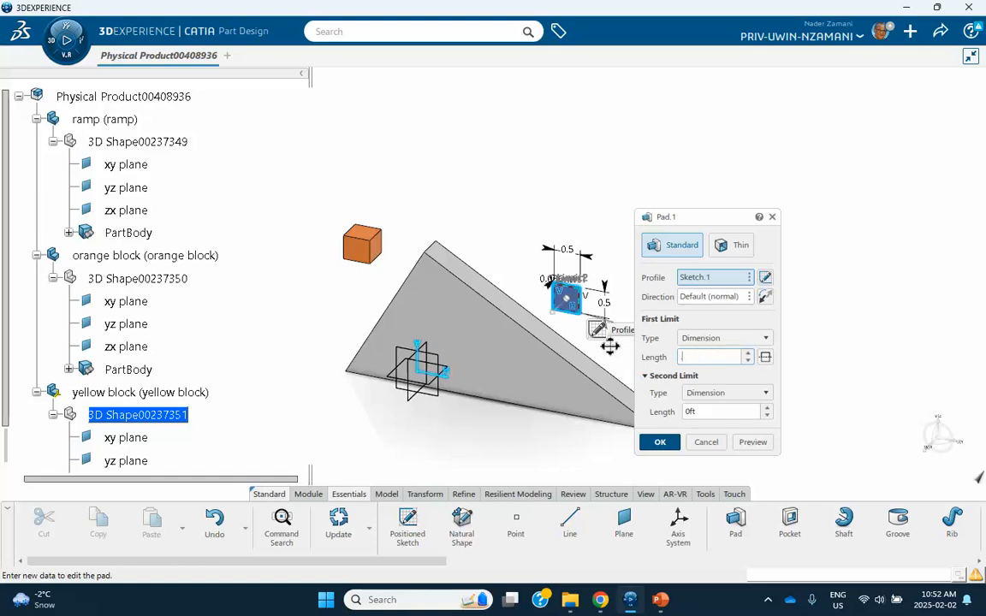
{"action": "key", "text": "Return"}
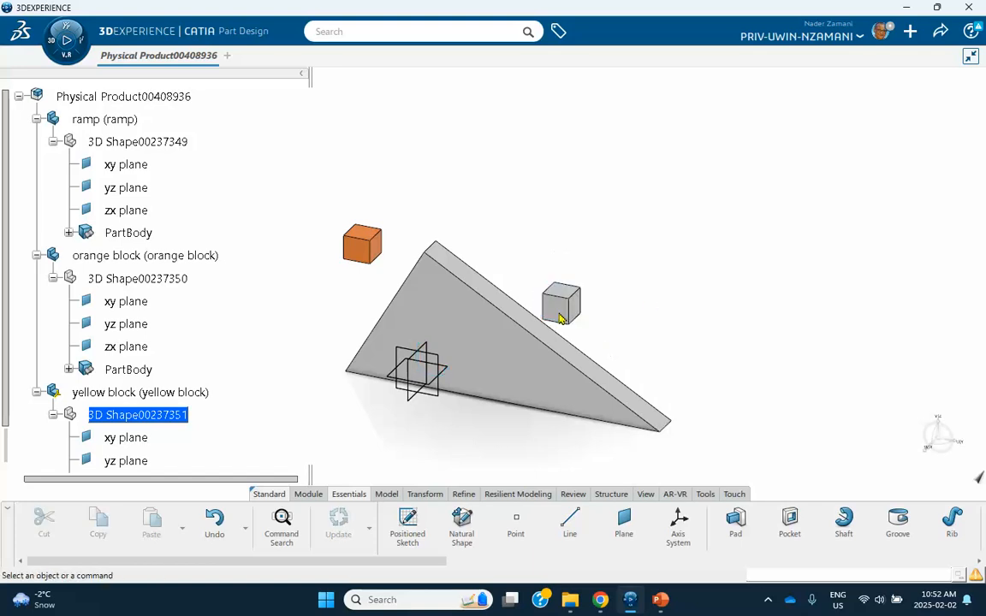
Set the yellow block part's graphic color to yellow.
{"action": "right_click", "coordinate": [130, 396]}
{"action": "left_click", "coordinate": [155, 259]}
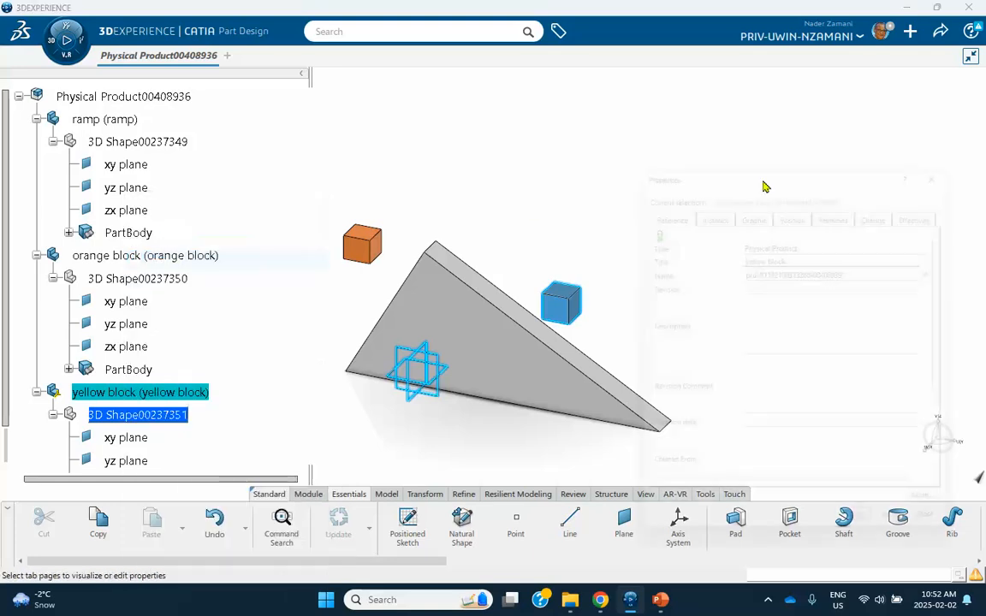
{"action": "left_click", "coordinate": [751, 205]}
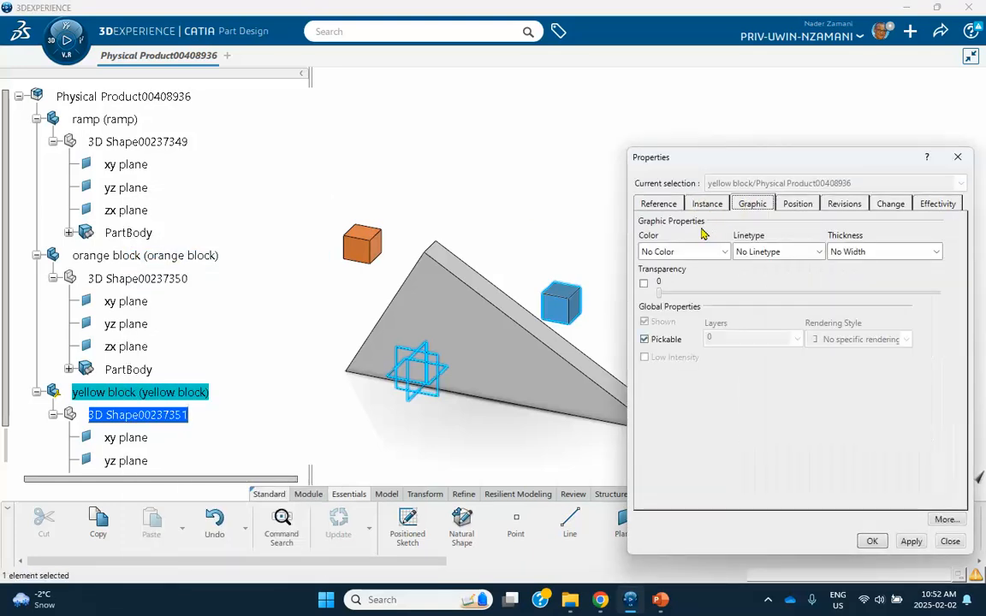
{"action": "left_click", "coordinate": [706, 253]}
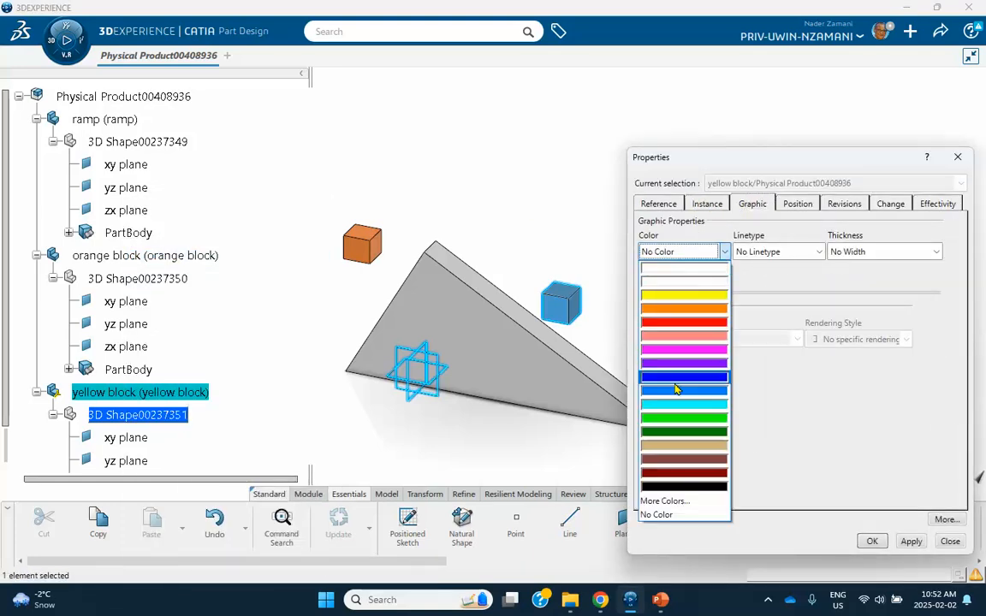
{"action": "left_click", "coordinate": [671, 310]}
{"action": "left_click", "coordinate": [872, 540]}
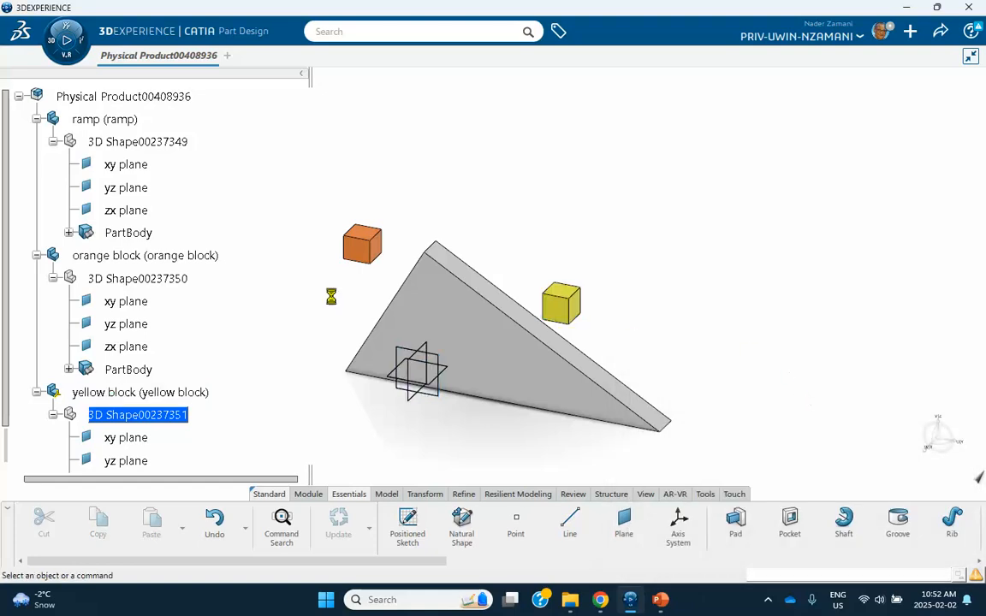
Open the sketch beneath the orange block's pad for editing.
{"action": "scroll", "coordinate": [206, 304], "scroll_direction": "down", "scroll_amount": 3}
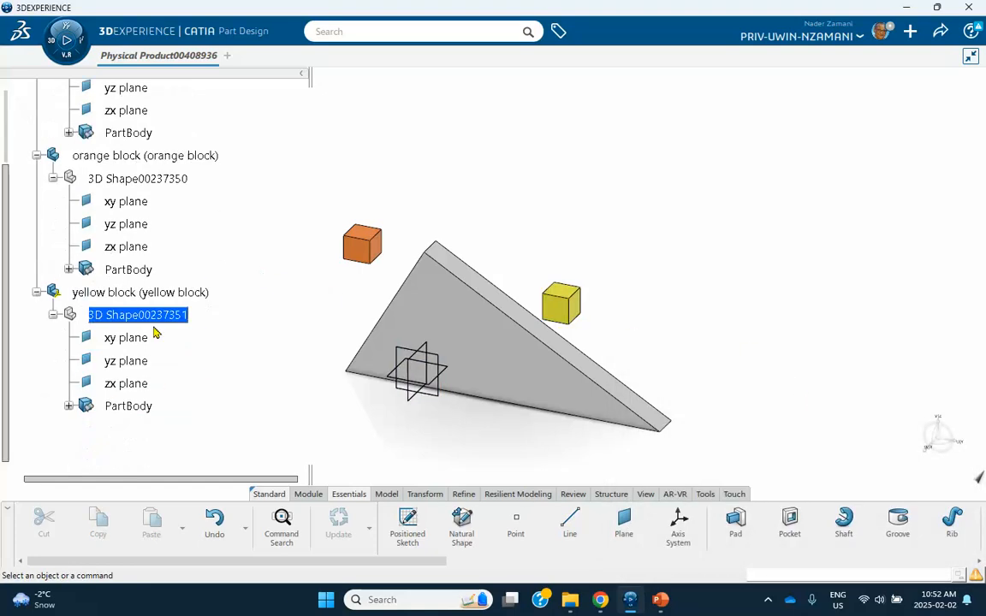
{"action": "left_click", "coordinate": [68, 270]}
{"action": "left_click", "coordinate": [87, 293]}
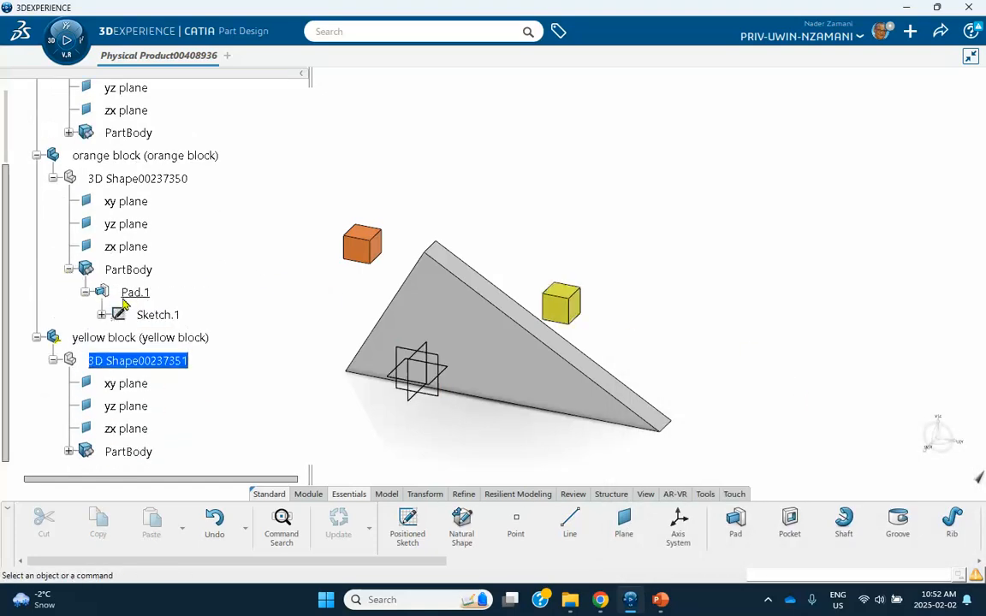
{"action": "double_click", "coordinate": [163, 314]}
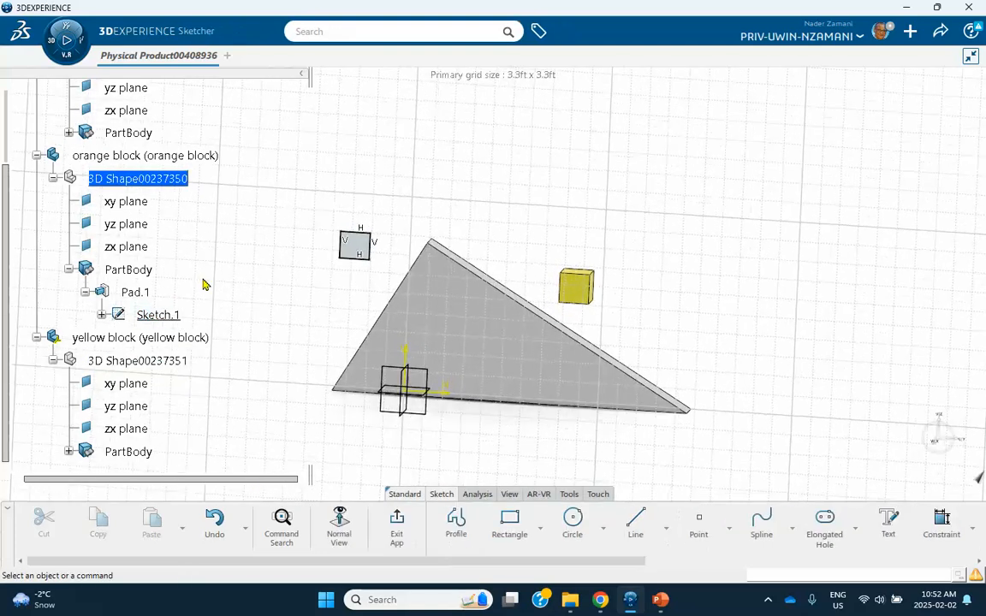
Constrain the height of the orange block's rectangle to 0.5 ft and accept scaling all sketch elements.
{"action": "left_click", "coordinate": [942, 527]}
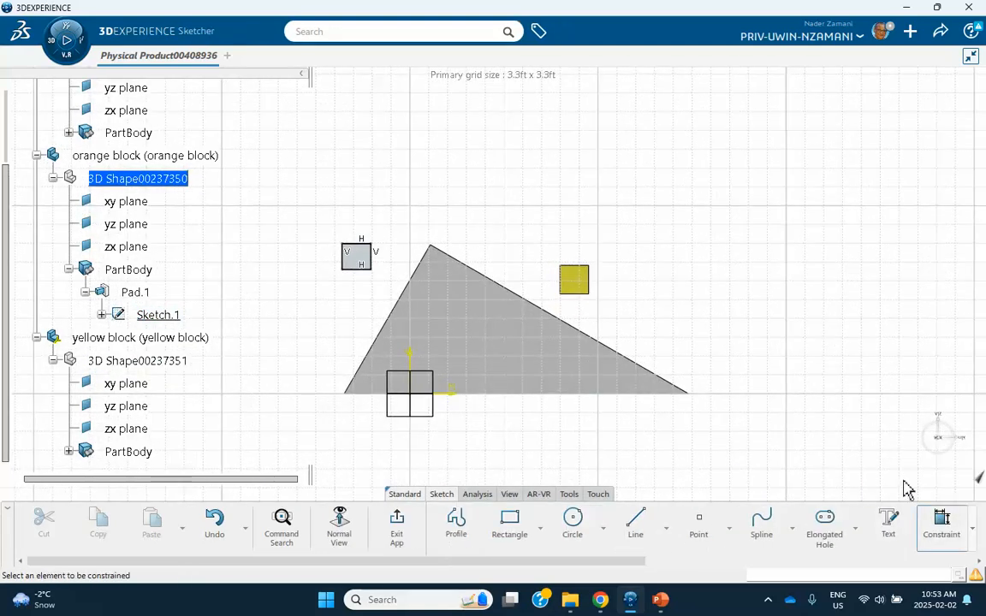
{"action": "left_click", "coordinate": [343, 255]}
{"action": "left_click", "coordinate": [324, 269]}
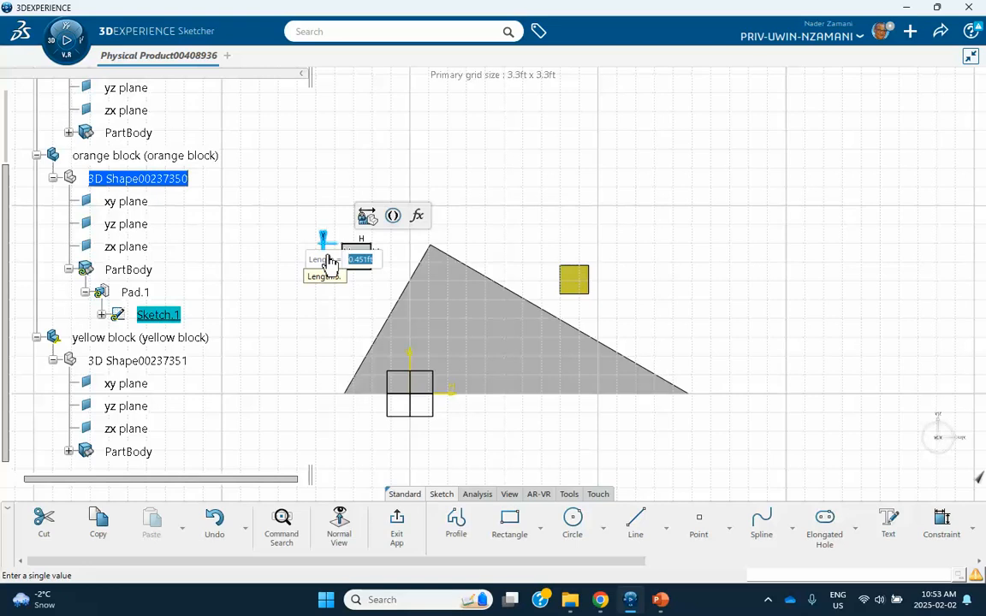
{"action": "key", "text": "BackSpace"}
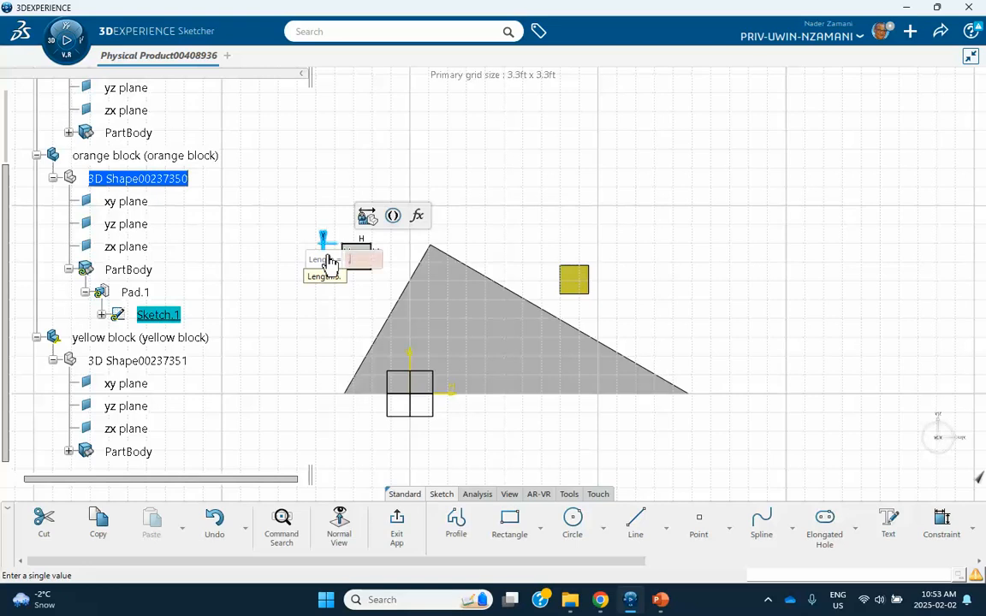
{"action": "key", "text": "Return"}
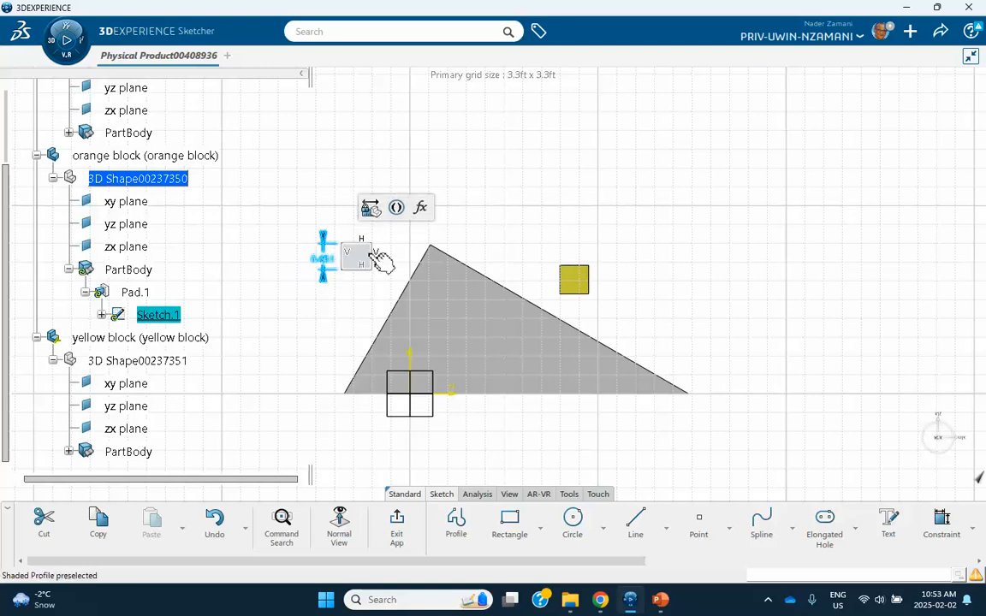
{"action": "left_click", "coordinate": [279, 226]}
{"action": "double_click", "coordinate": [331, 259]}
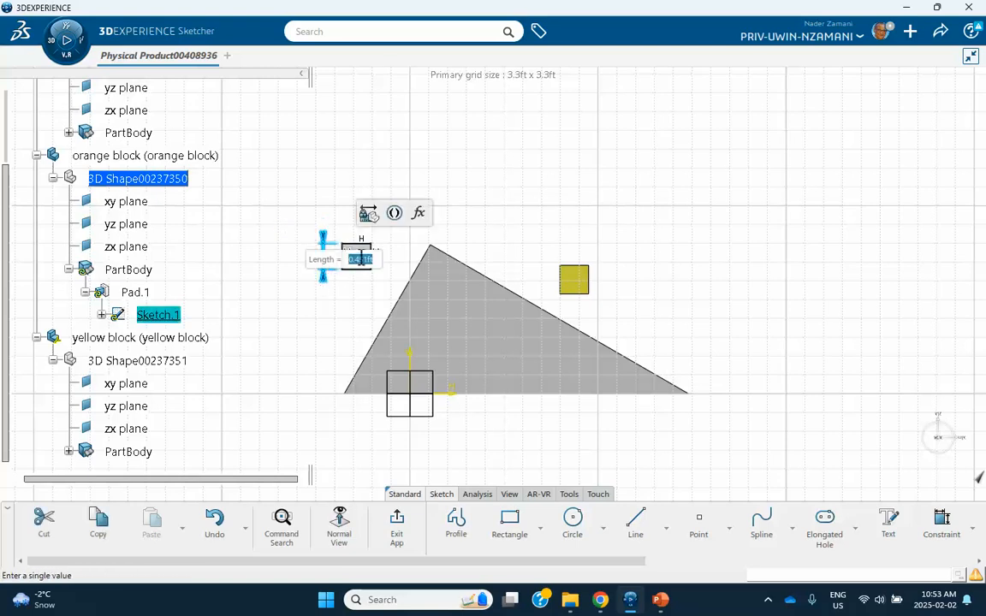
{"action": "key", "text": "BackSpace"}
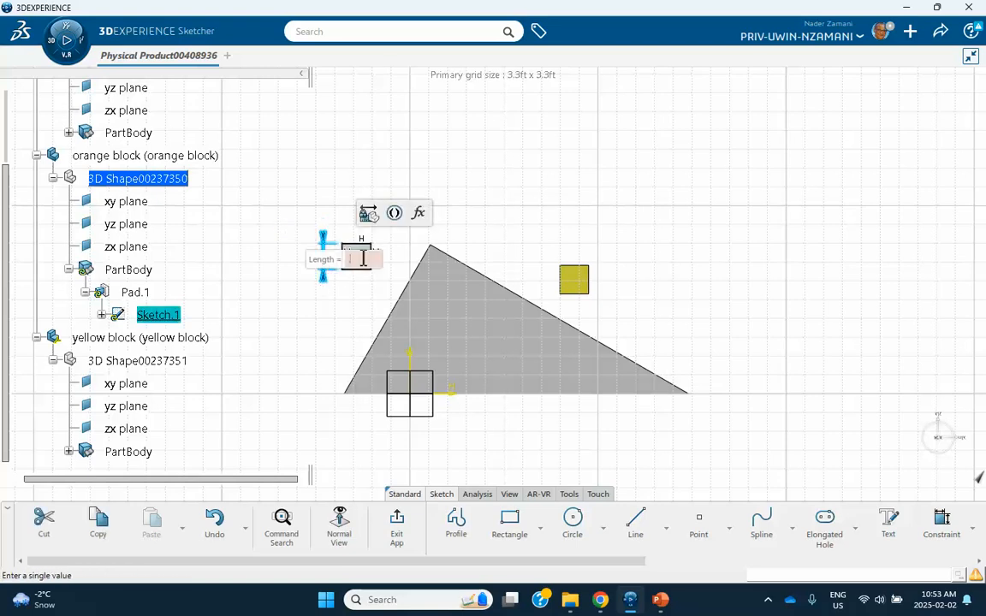
{"action": "key", "text": "Return"}
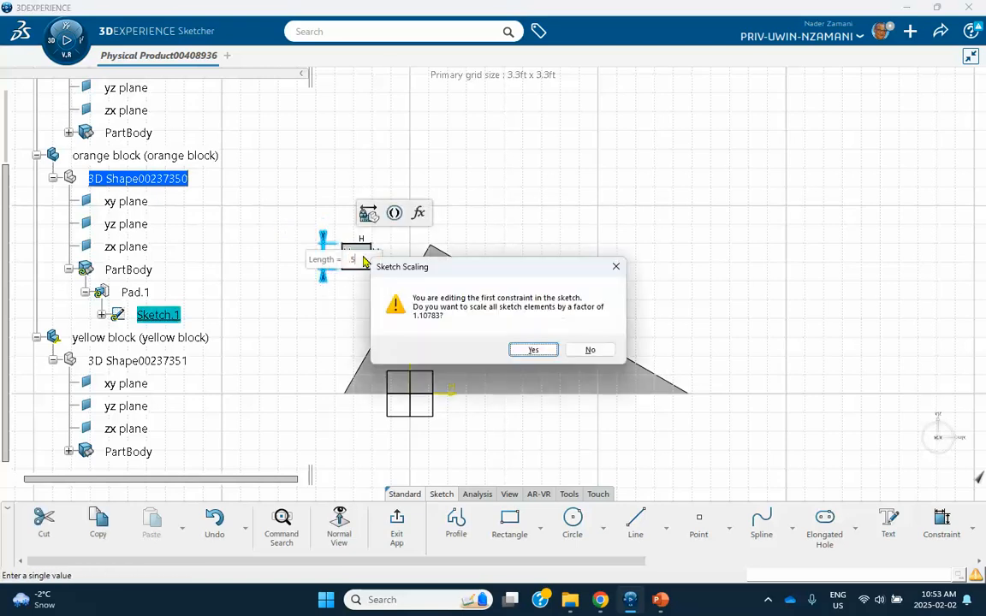
{"action": "left_click", "coordinate": [533, 348]}
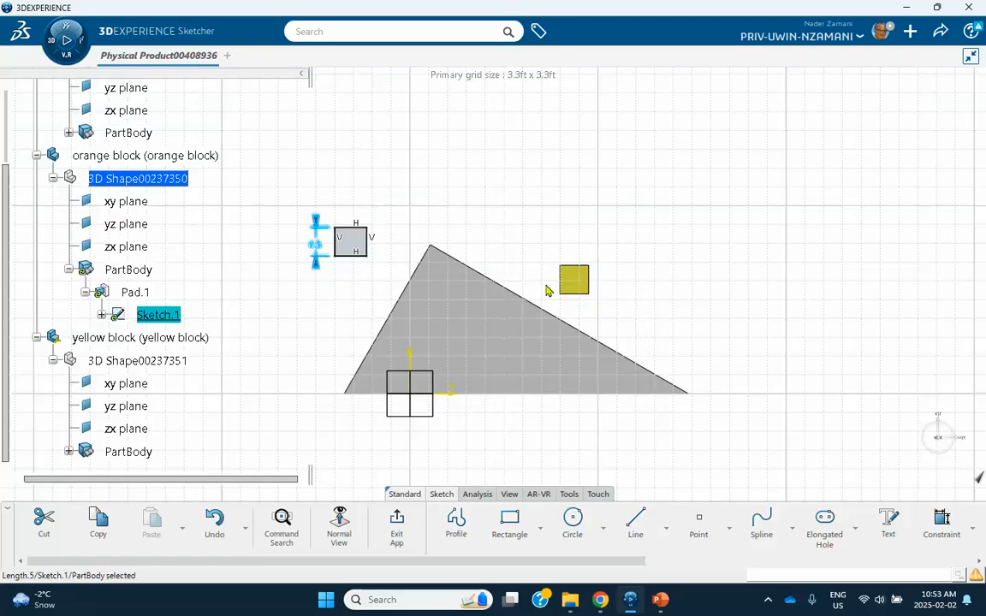
Constrain the width of the orange block's rectangle to 0.5 ft and exit the sketch.
{"action": "left_click", "coordinate": [943, 524]}
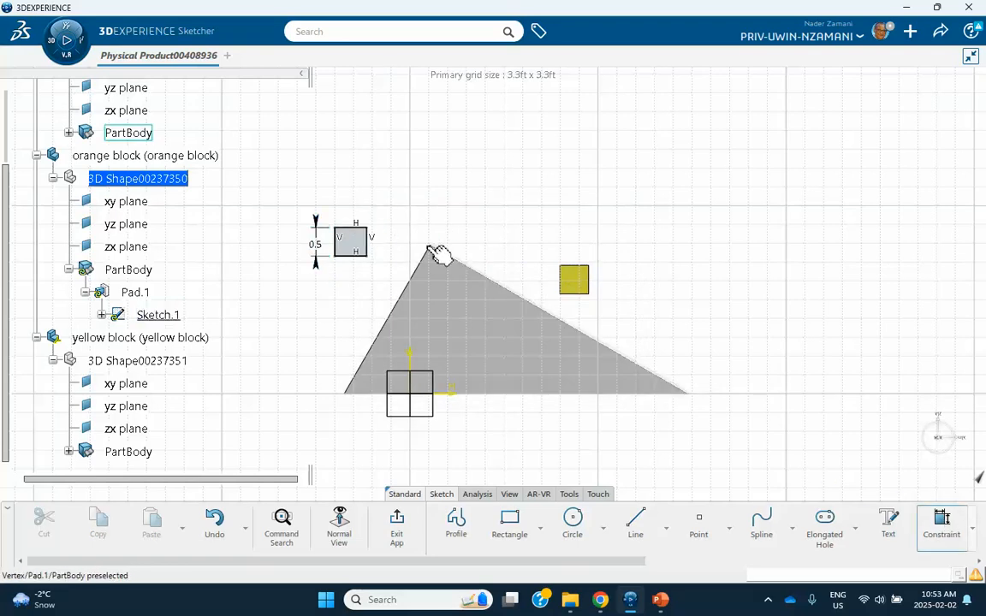
{"action": "left_click", "coordinate": [351, 226]}
{"action": "double_click", "coordinate": [348, 202]}
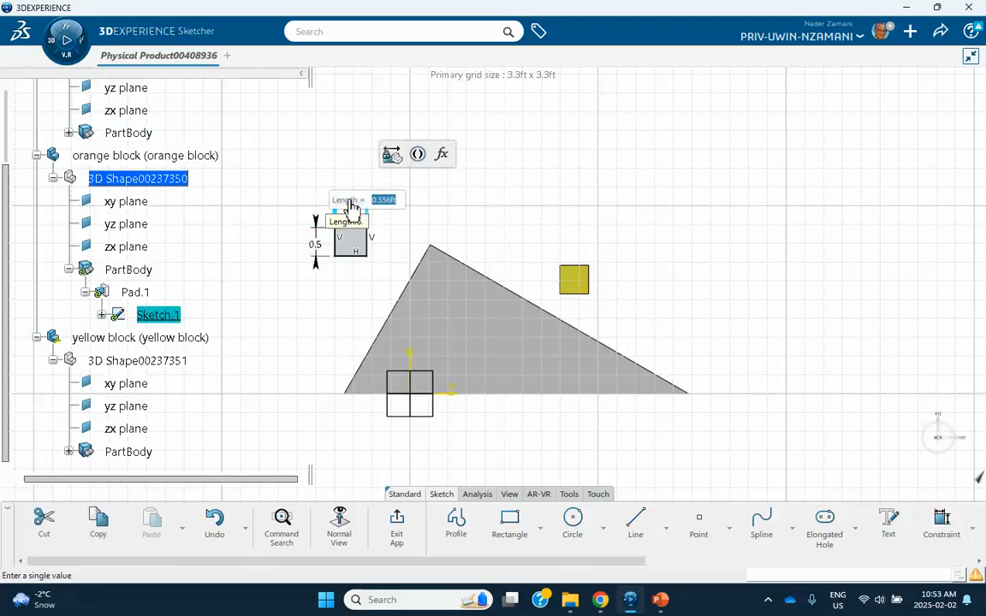
{"action": "key", "text": "BackSpace"}
{"action": "type", "text": "0.5"}
{"action": "key", "text": "Return"}
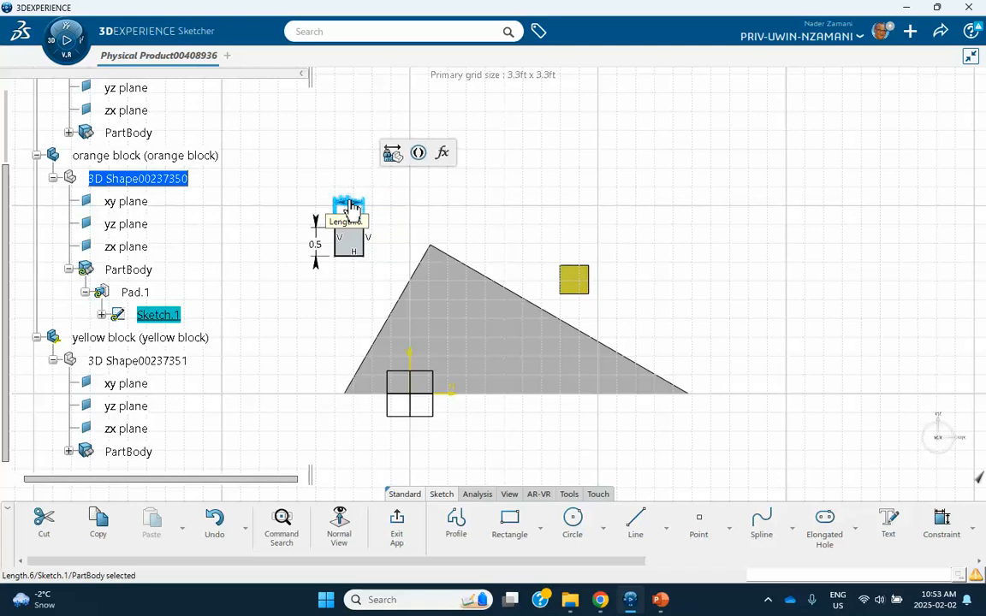
{"action": "key", "text": "Escape"}
{"action": "left_click", "coordinate": [397, 522]}
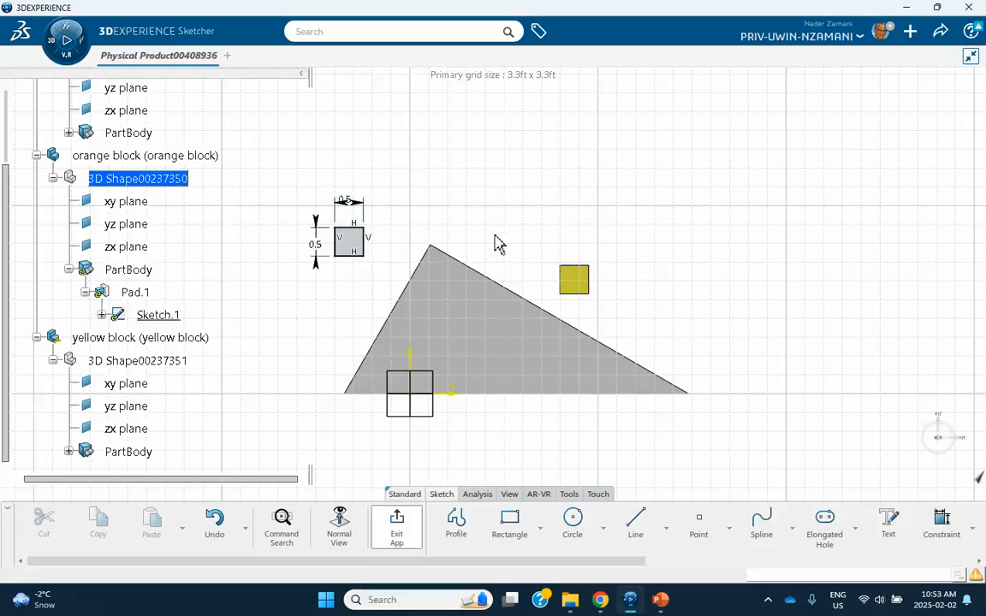
Activate the root physical product to return to assembly design.
{"action": "middle_click_drag", "start_coordinate": [468, 221], "coordinate": [470, 209]}
{"action": "scroll", "coordinate": [163, 281], "scroll_direction": "up", "scroll_amount": 3}
{"action": "left_click", "coordinate": [163, 281]}
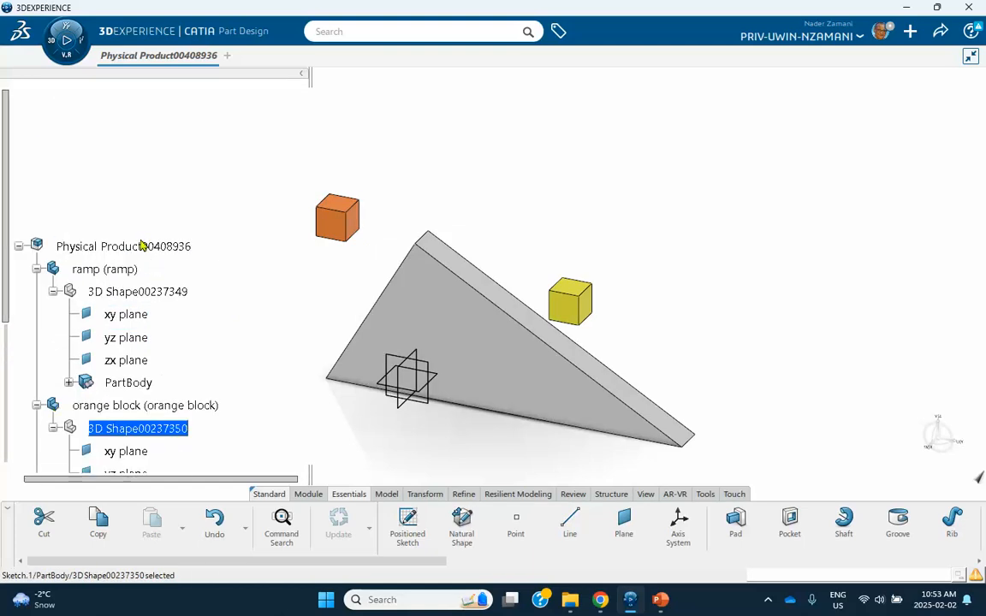
{"action": "double_click", "coordinate": [143, 246]}
{"action": "scroll", "coordinate": [163, 223], "scroll_direction": "down", "scroll_amount": 6}
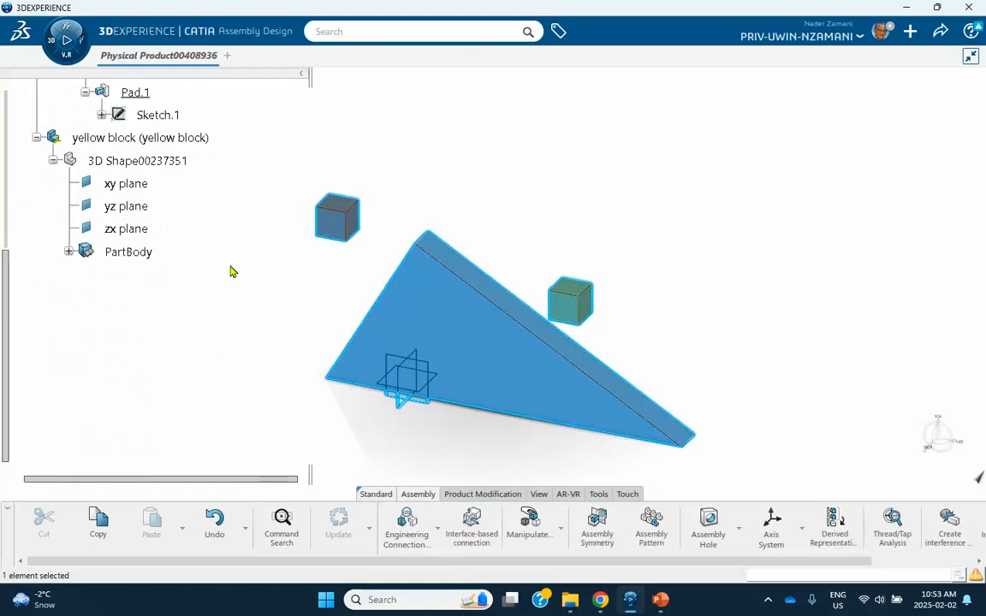
{"action": "left_click", "coordinate": [258, 280]}
{"action": "middle_click_drag", "start_coordinate": [440, 320], "coordinate": [486, 288]}
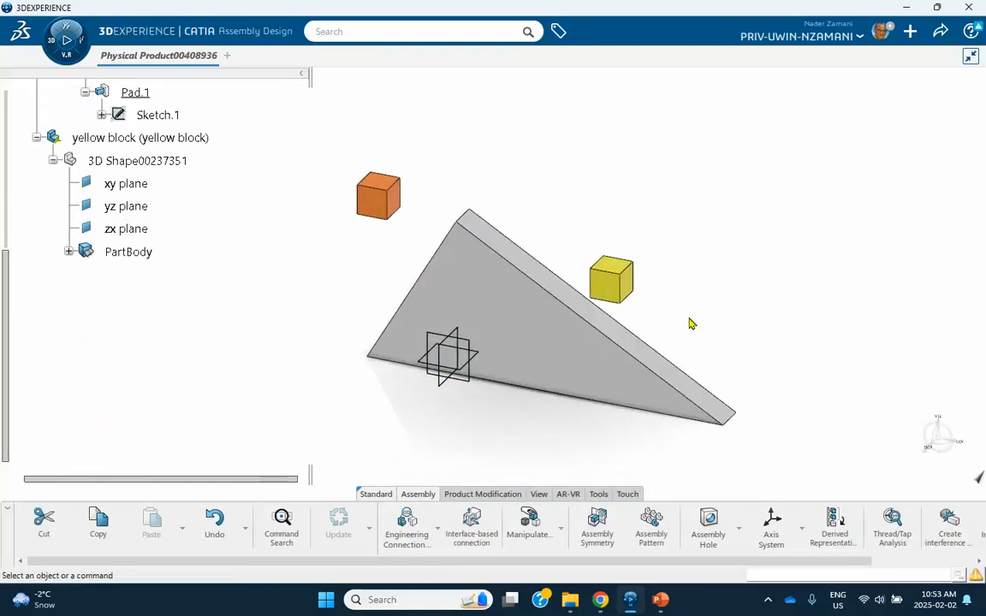
{"action": "middle_click_drag", "start_coordinate": [691, 324], "coordinate": [706, 308]}
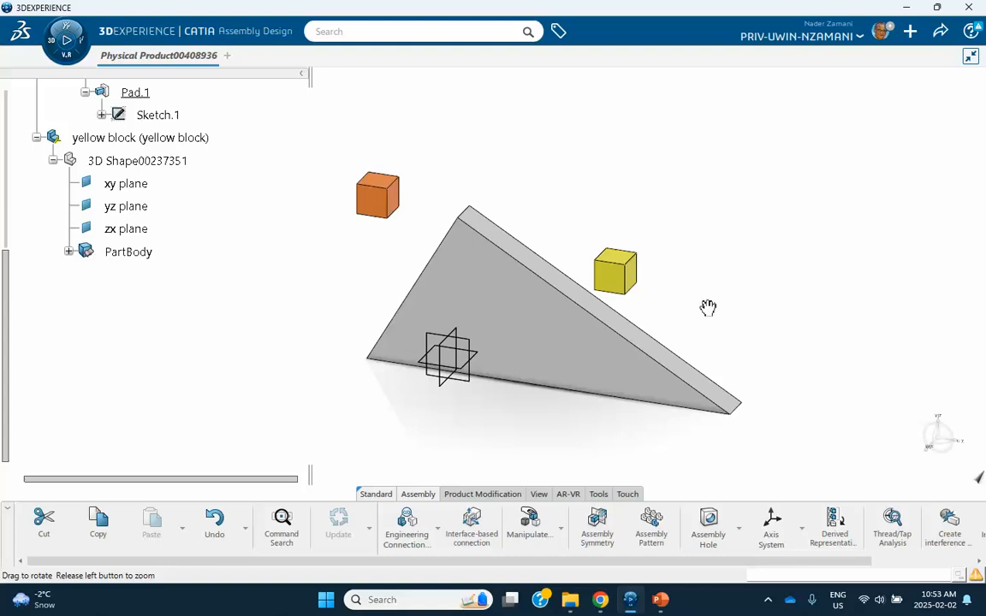
{"action": "left_click", "coordinate": [769, 603]}
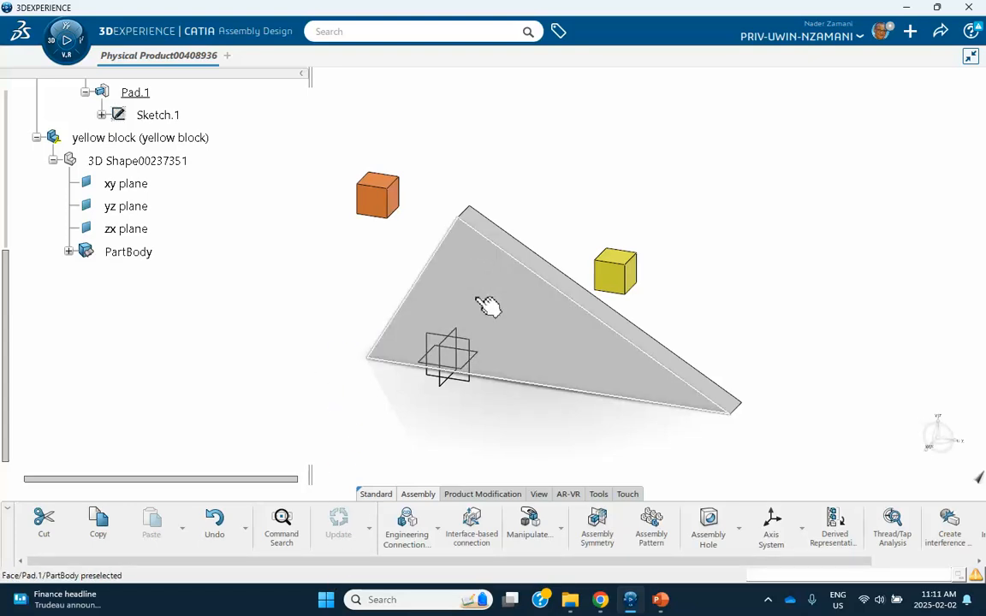
Fix the ramp in place with a Fix engineering connection.
{"action": "left_click", "coordinate": [438, 532]}
{"action": "left_click", "coordinate": [422, 489]}
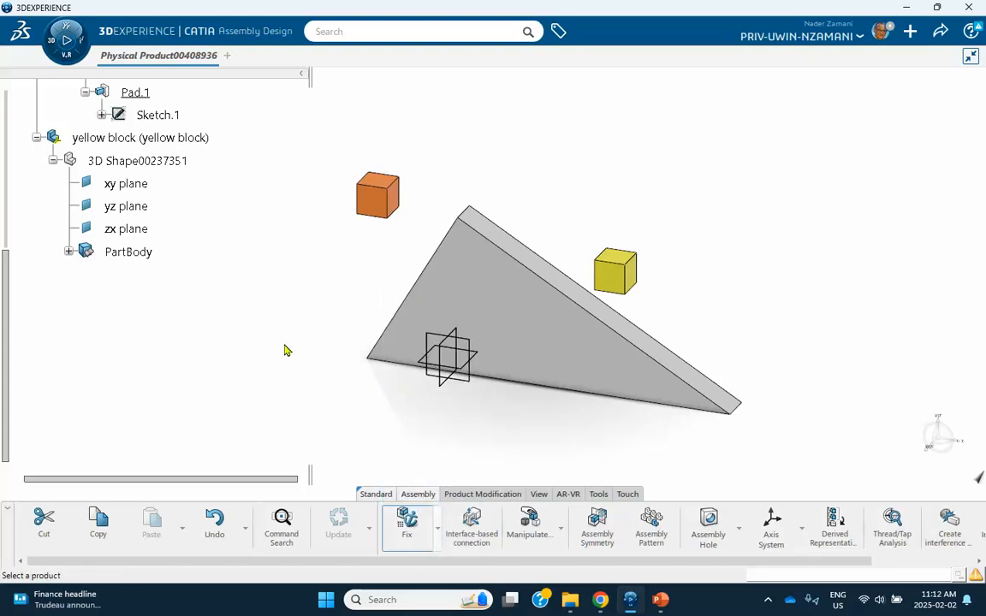
{"action": "scroll", "coordinate": [121, 264], "scroll_direction": "up", "scroll_amount": 5}
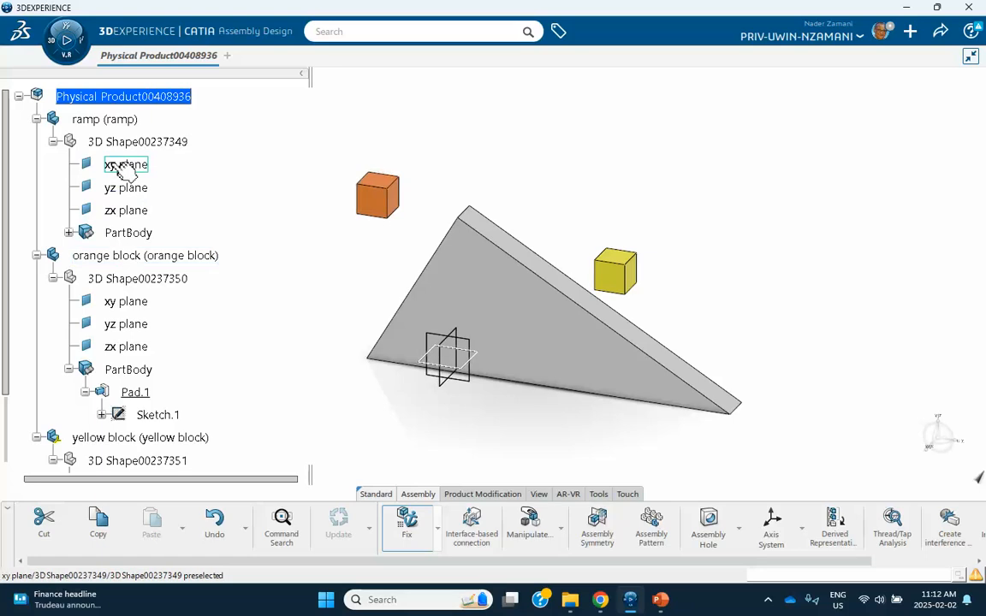
{"action": "left_click", "coordinate": [129, 121]}
{"action": "scroll", "coordinate": [246, 283], "scroll_direction": "down", "scroll_amount": 5}
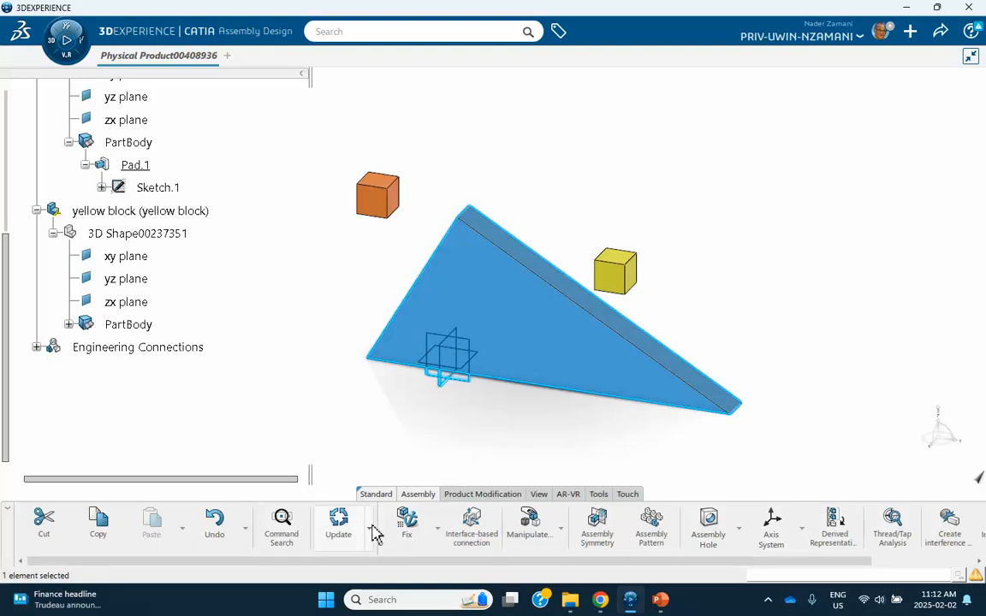
Start a Prismatic connection from a line-plane-offset template, making the orange block's lower edge coincident with the ramp's steep edge and their front faces coincident.
{"action": "left_click", "coordinate": [437, 529]}
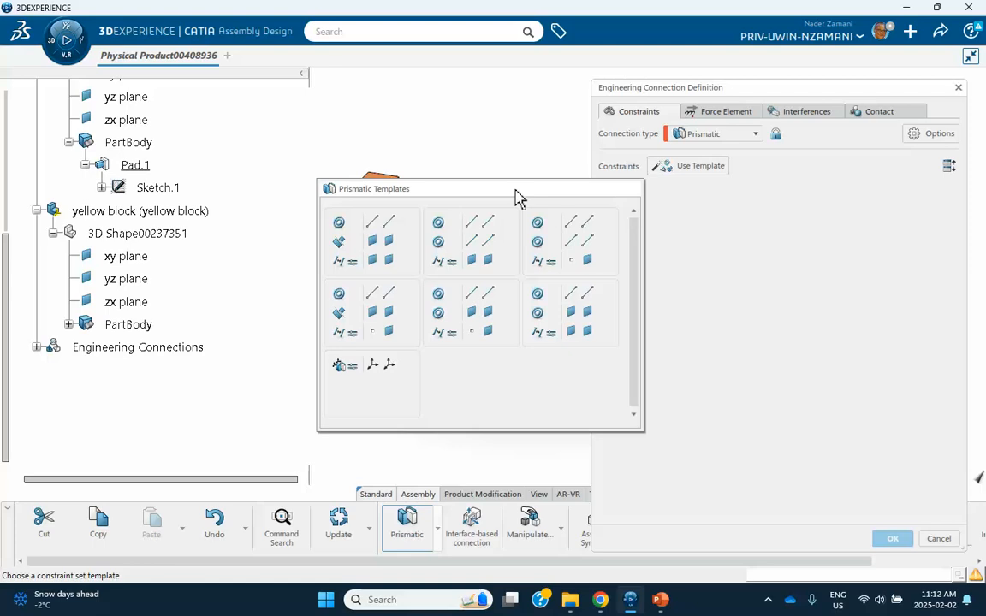
{"action": "left_click", "coordinate": [578, 317]}
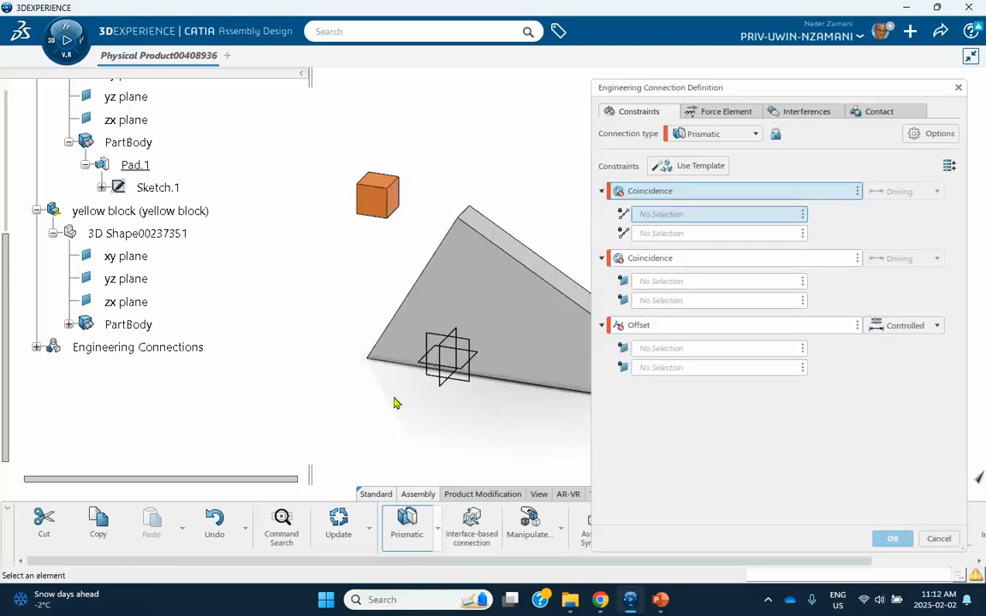
{"action": "left_click", "coordinate": [390, 215]}
{"action": "left_click", "coordinate": [447, 266]}
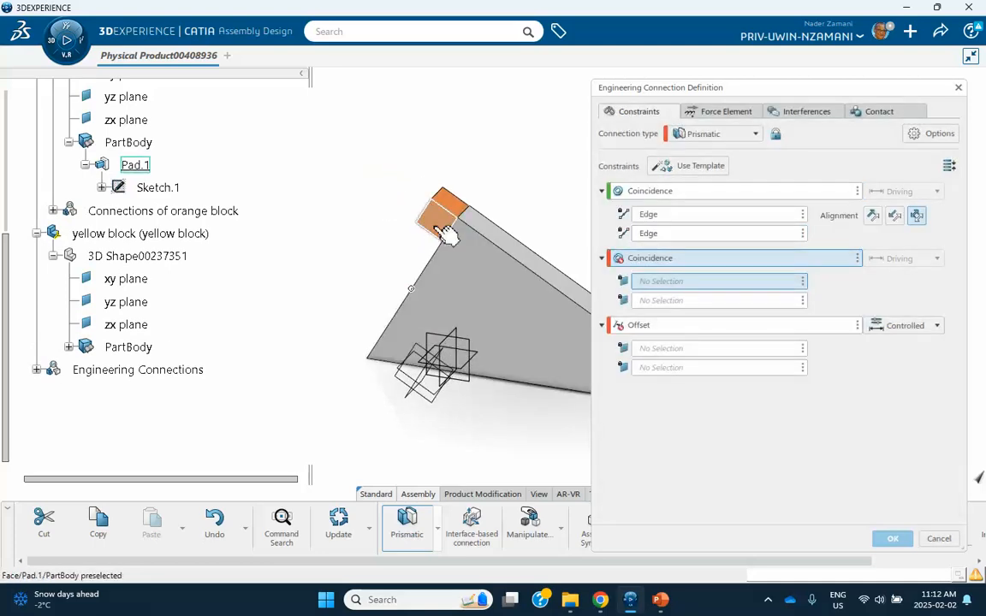
{"action": "left_click", "coordinate": [424, 216]}
{"action": "left_click", "coordinate": [474, 286]}
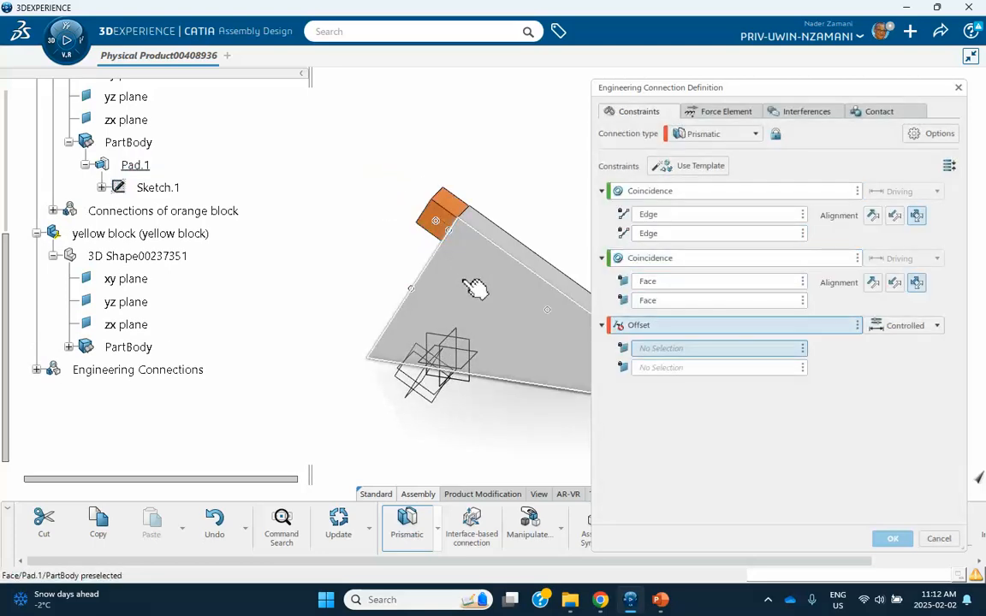
Define the controlled offset between the orange block's upper face and the ramp's shallow slope face, and finish the connection without a check contact specification.
{"action": "left_click", "coordinate": [461, 207]}
{"action": "left_click", "coordinate": [487, 229]}
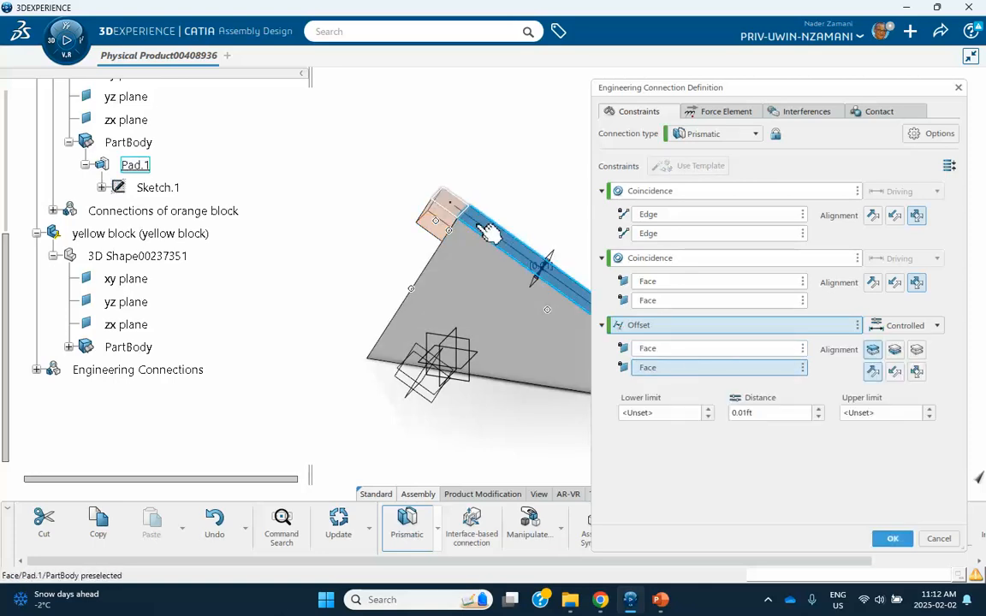
{"action": "left_click", "coordinate": [899, 541]}
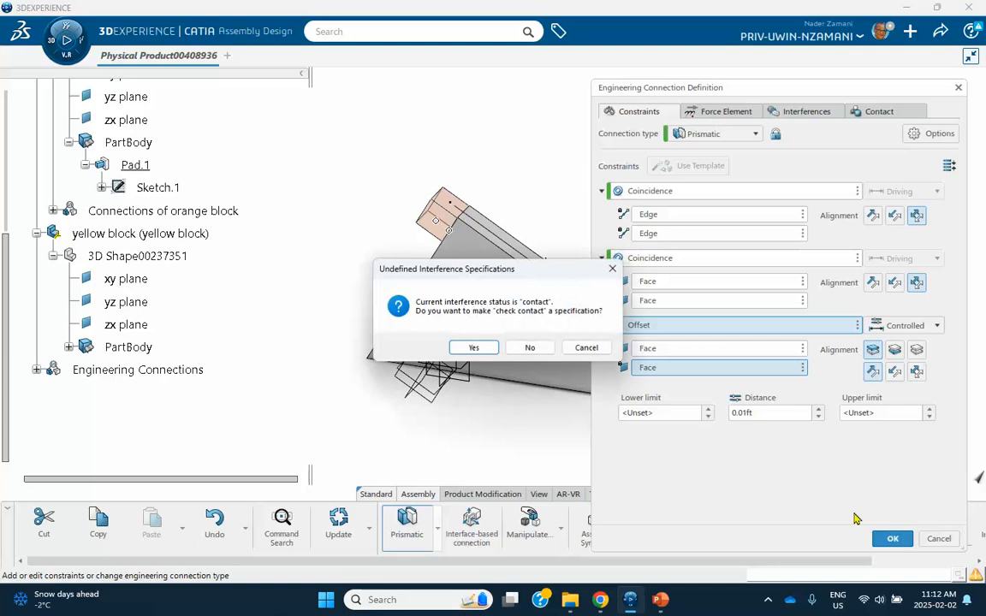
{"action": "left_click", "coordinate": [536, 349]}
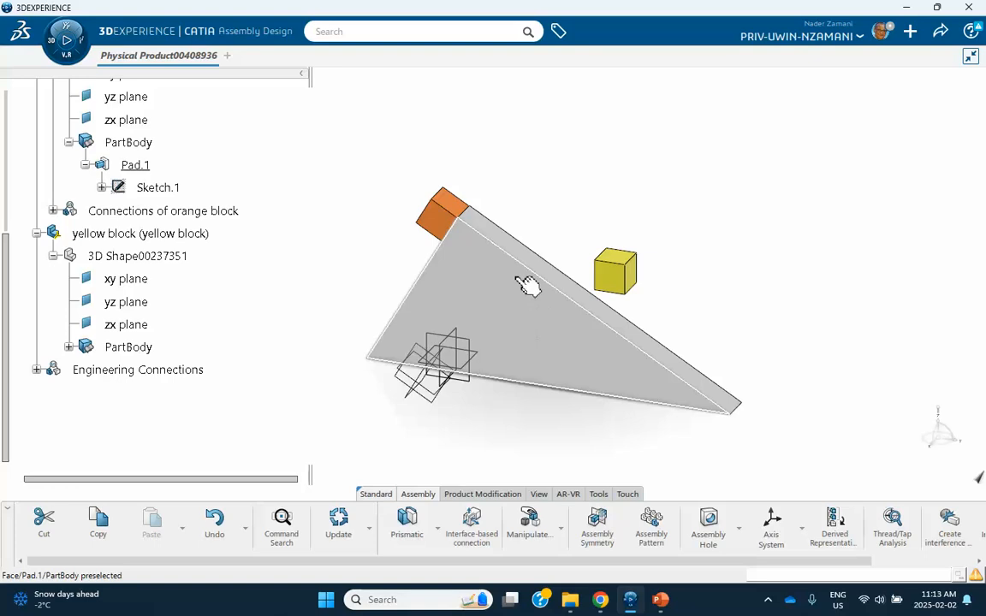
Manipulate the orange block by translating it along the ramp's steep edge to about halfway down the slope.
{"action": "left_click", "coordinate": [561, 528]}
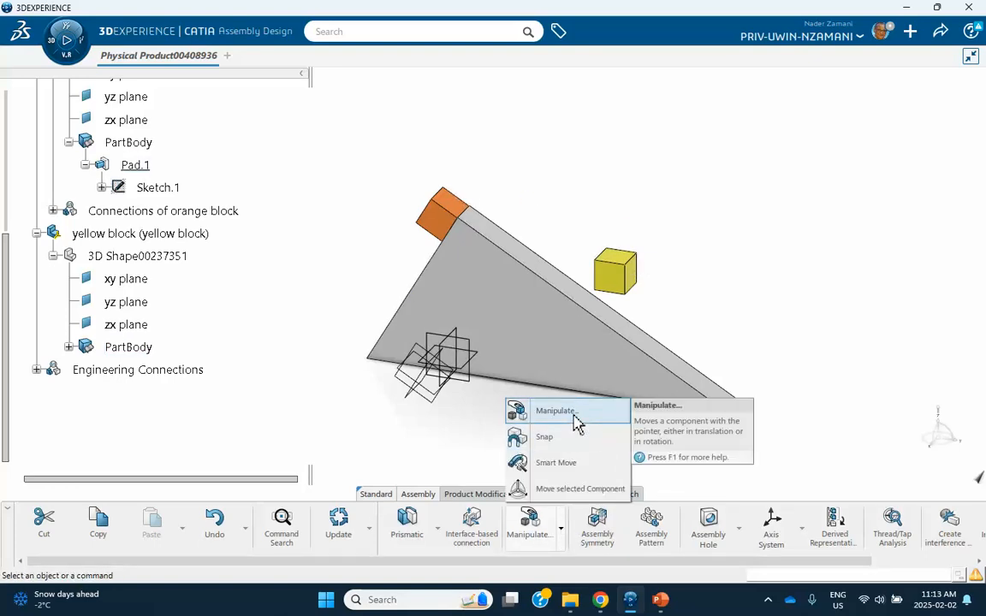
{"action": "left_click", "coordinate": [581, 426]}
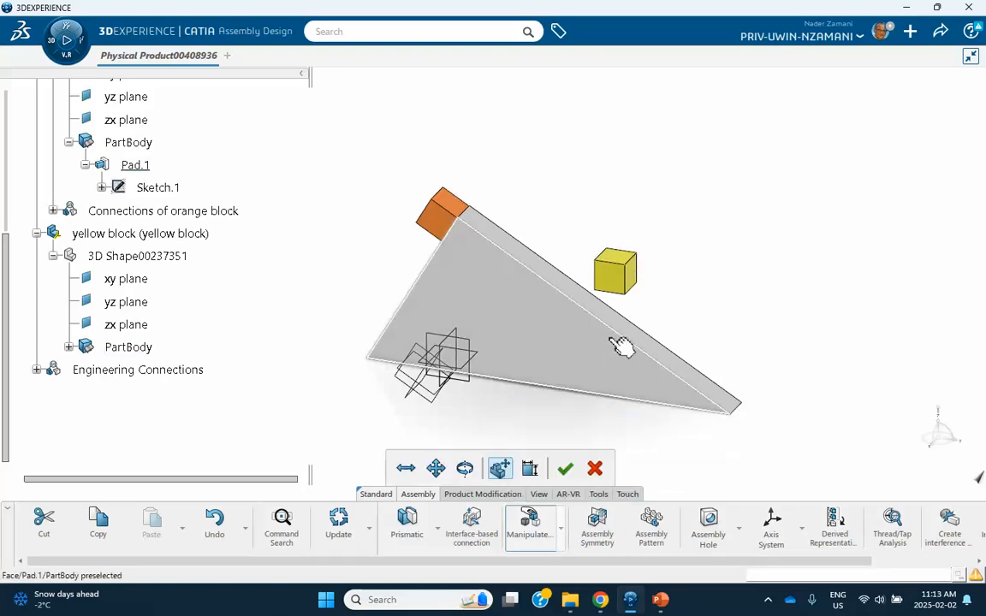
{"action": "left_click", "coordinate": [406, 468]}
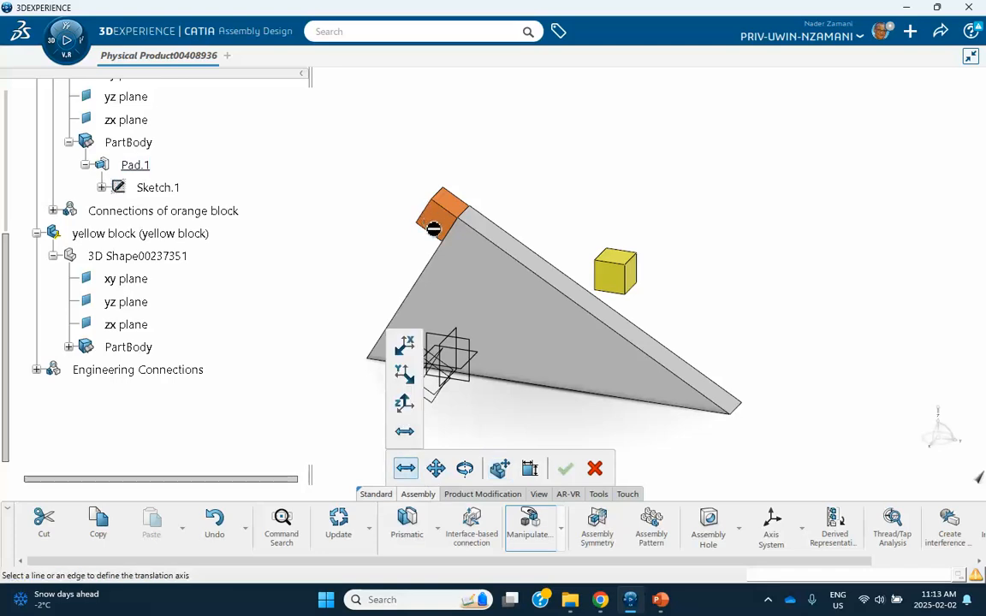
{"action": "left_click", "coordinate": [446, 262]}
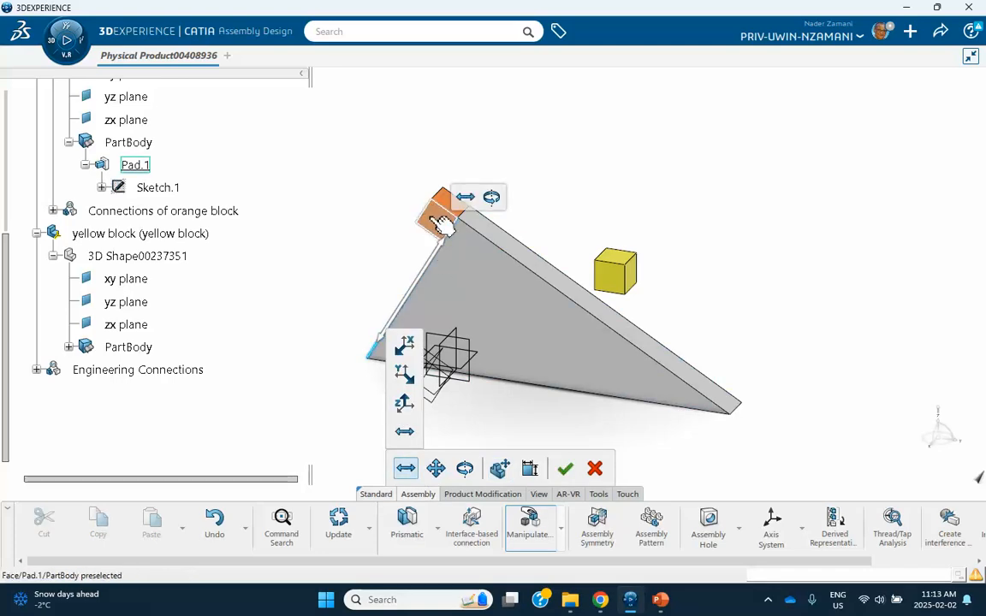
{"action": "left_click_drag", "start_coordinate": [438, 214], "coordinate": [413, 285]}
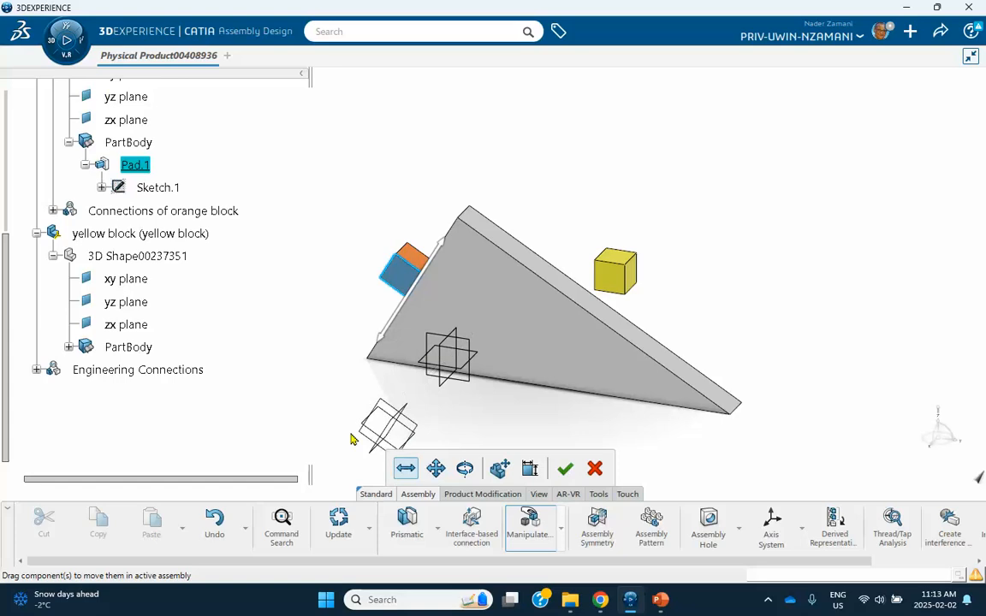
{"action": "left_click", "coordinate": [565, 470]}
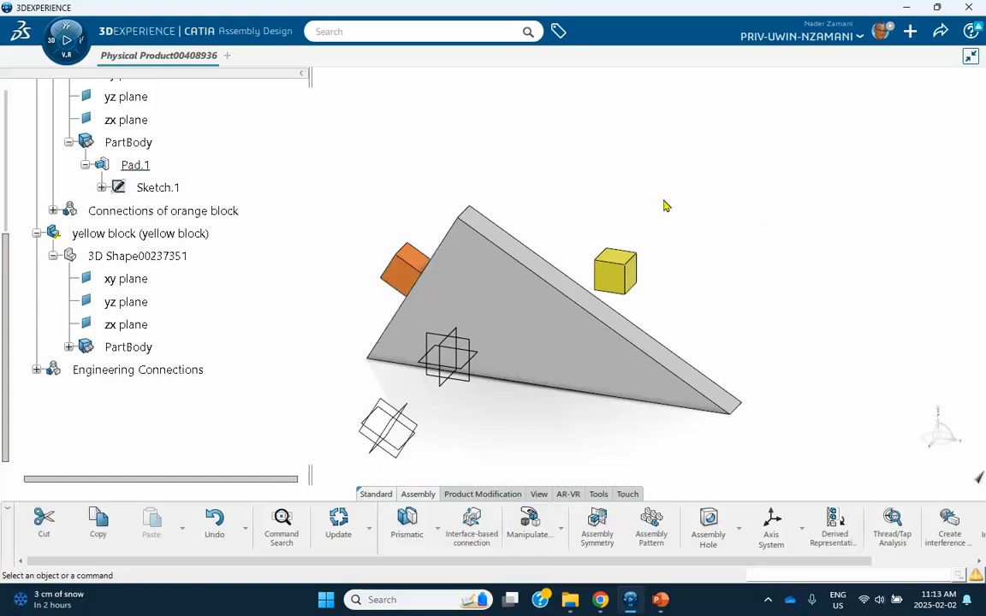
Start a line-plane-offset Prismatic connection making the yellow block's lower edge coincident with the ramp's shallow edge and their front faces coincident.
{"action": "left_click", "coordinate": [37, 370]}
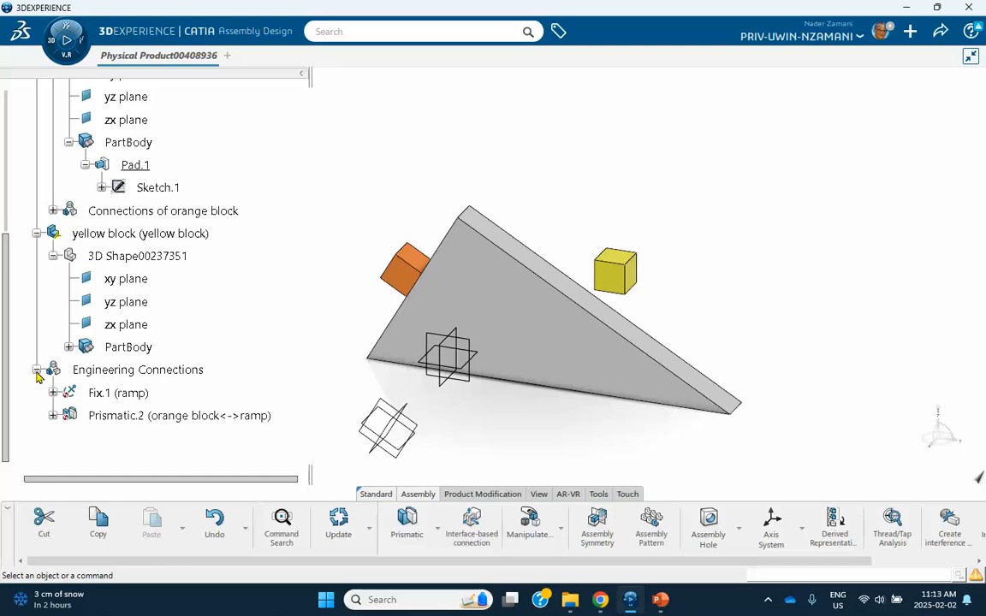
{"action": "scroll", "coordinate": [194, 336], "scroll_direction": "down", "scroll_amount": 3}
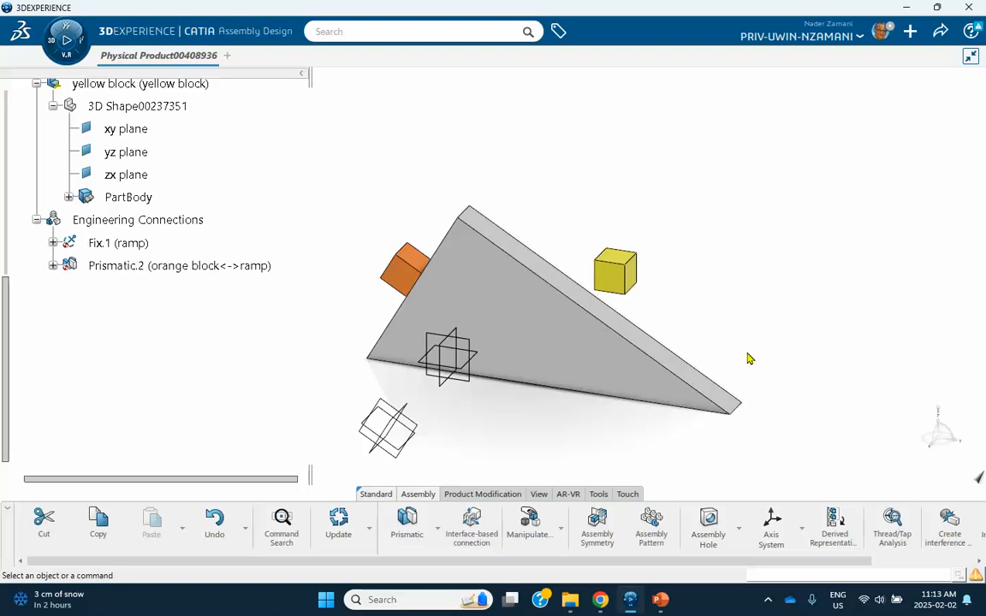
{"action": "left_click", "coordinate": [408, 522]}
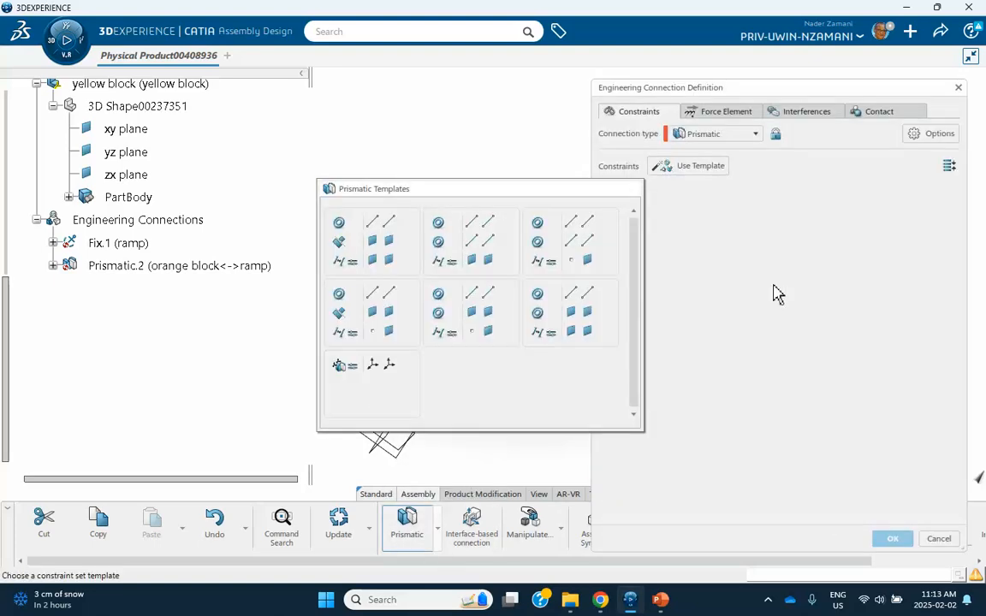
{"action": "left_click", "coordinate": [578, 333]}
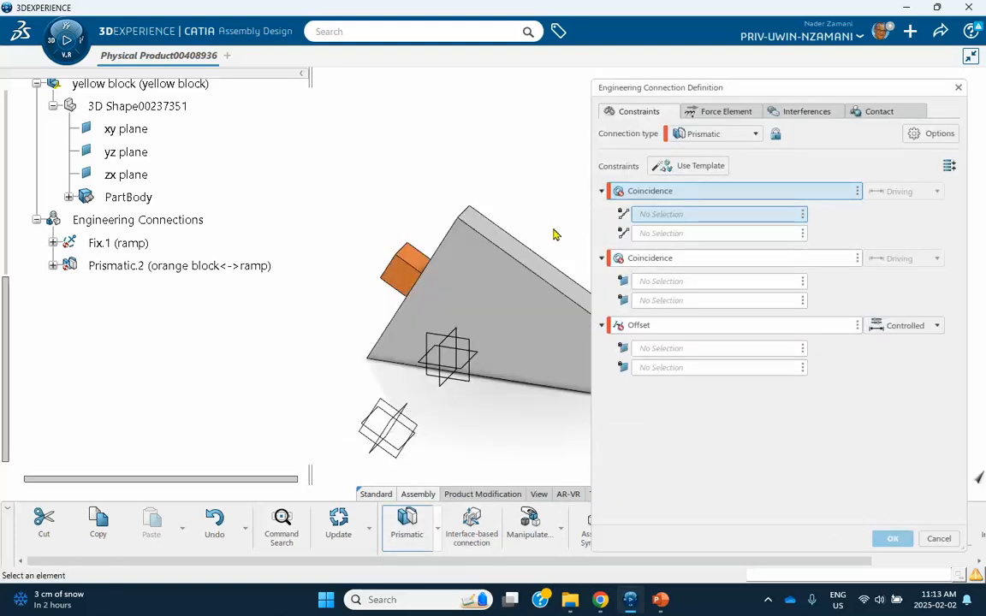
{"action": "middle_click_drag", "start_coordinate": [553, 234], "coordinate": [325, 244]}
{"action": "left_click", "coordinate": [355, 286]}
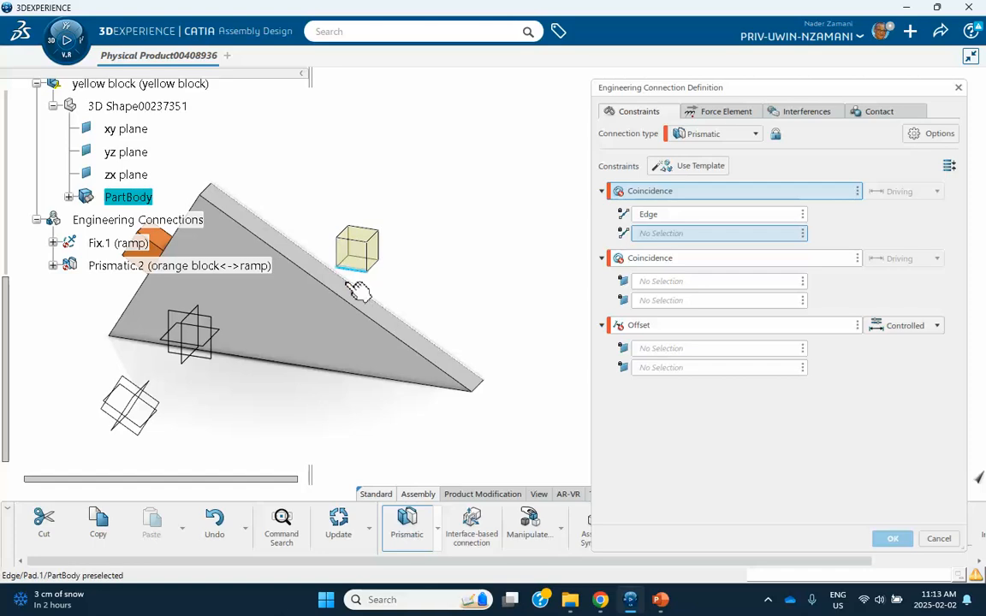
{"action": "left_click", "coordinate": [345, 295]}
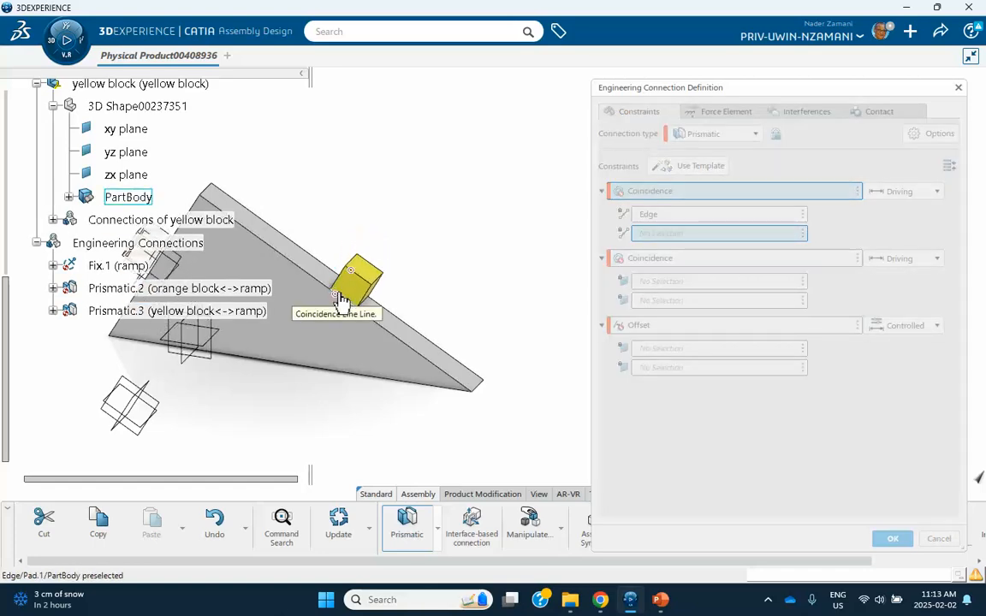
{"action": "left_click", "coordinate": [363, 286]}
{"action": "left_click", "coordinate": [334, 332]}
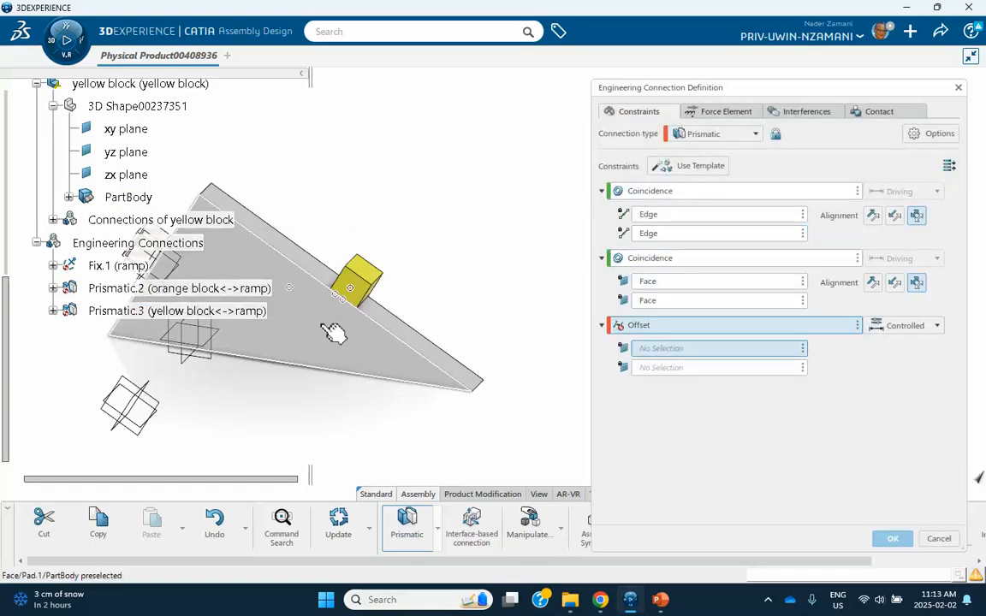
Define the controlled offset between the yellow block's upslope face and the ramp's steep face, and finish without a check contact specification.
{"action": "middle_click_drag", "start_coordinate": [320, 292], "coordinate": [528, 326]}
{"action": "scroll", "coordinate": [514, 316], "scroll_direction": "up", "scroll_amount": 3}
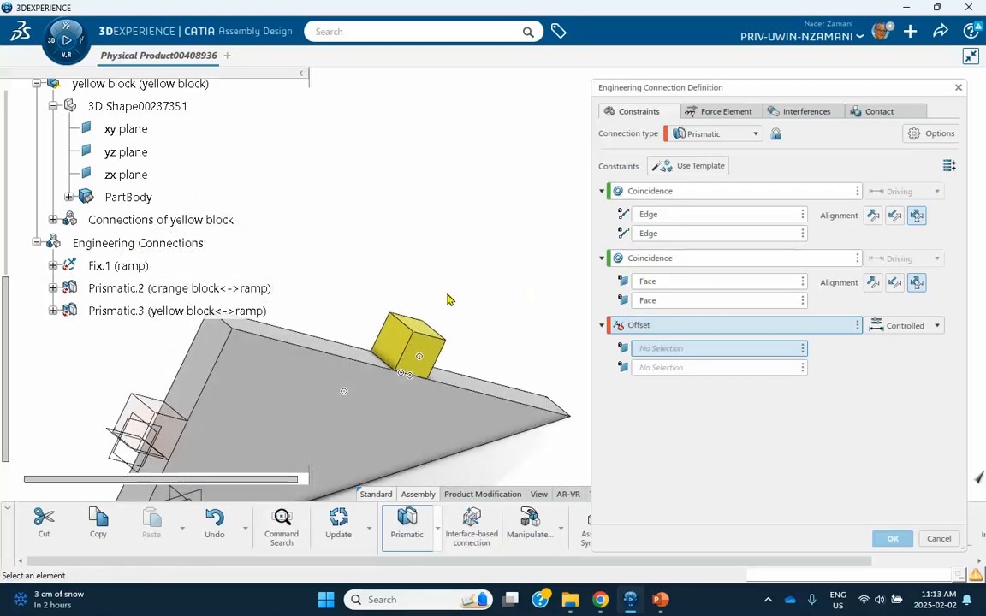
{"action": "left_click", "coordinate": [499, 297]}
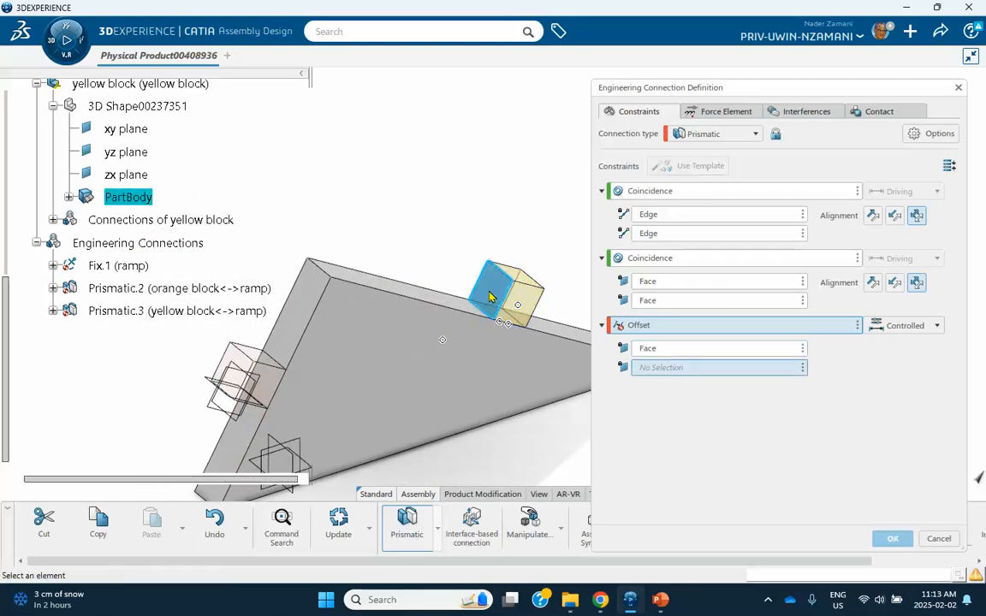
{"action": "left_click", "coordinate": [321, 304]}
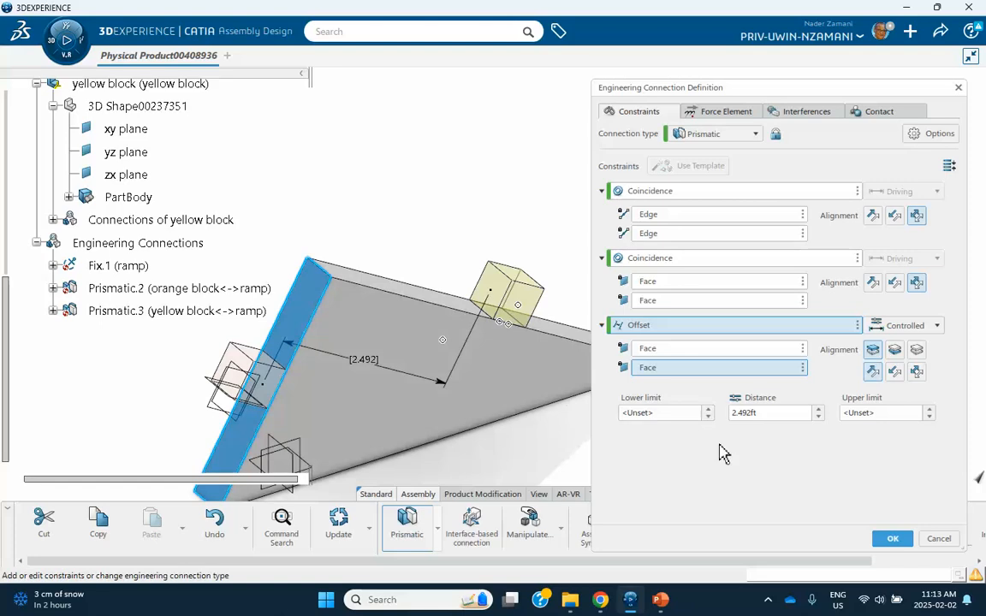
{"action": "left_click", "coordinate": [890, 534]}
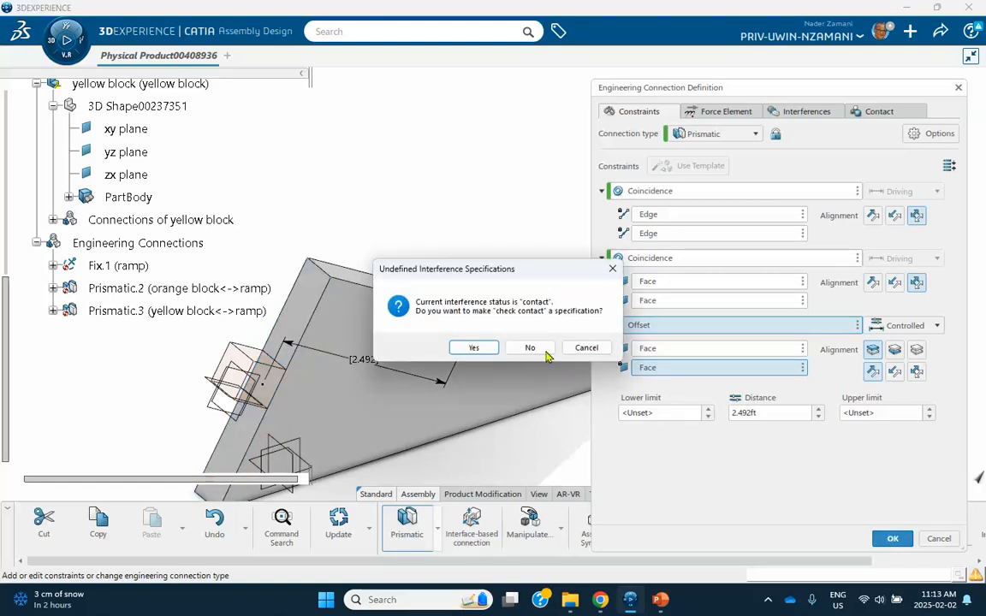
{"action": "left_click", "coordinate": [544, 349]}
Create a Cable engineering connection linking the orange block's prismatic joint as input to the yellow block's prismatic joint as output.
{"action": "middle_click_drag", "start_coordinate": [594, 237], "coordinate": [576, 359]}
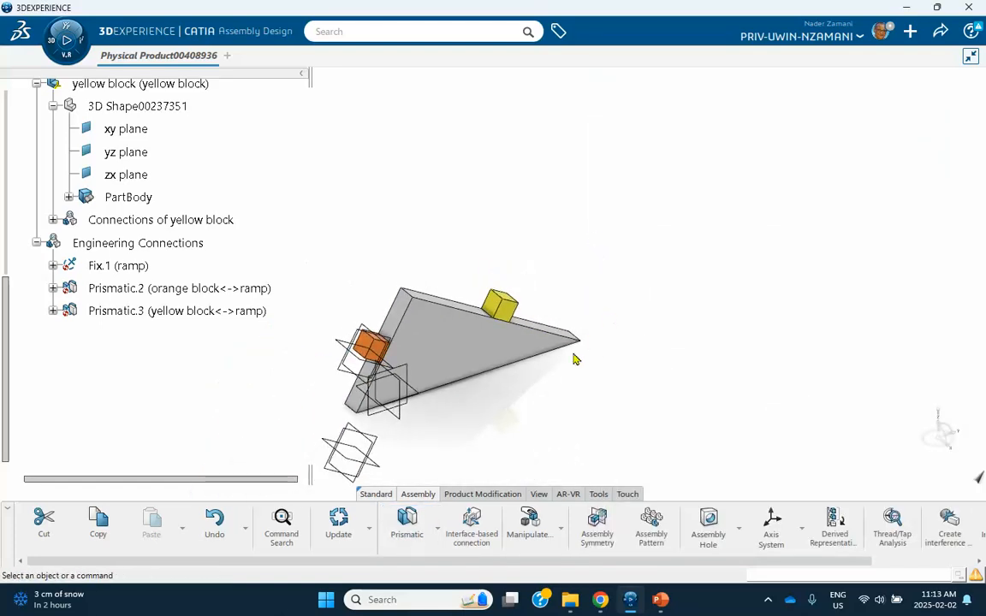
{"action": "right_click", "coordinate": [575, 359]}
{"action": "middle_click_drag", "start_coordinate": [379, 396], "coordinate": [737, 370]}
{"action": "middle_click_drag", "start_coordinate": [310, 211], "coordinate": [424, 225]}
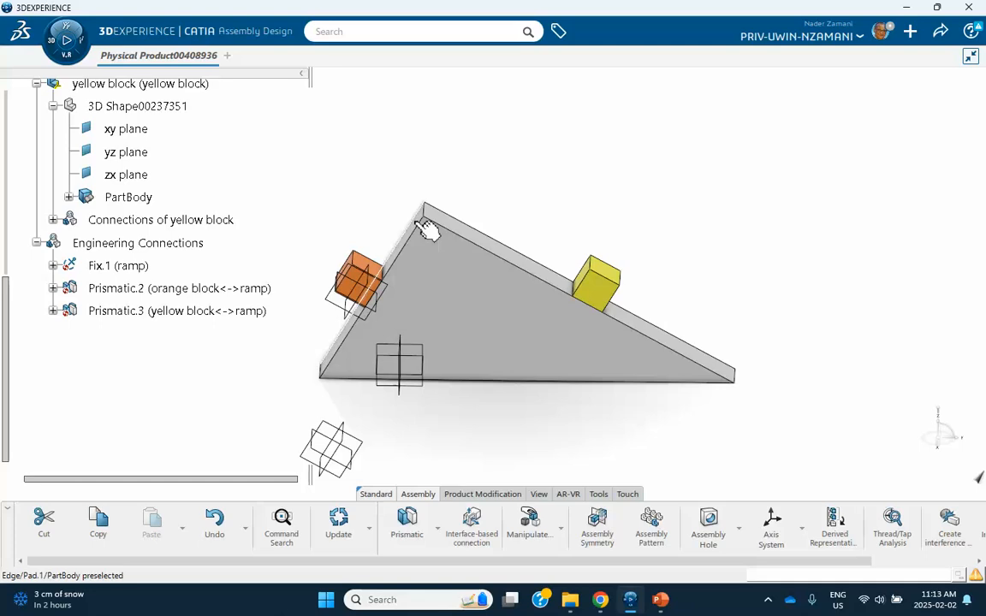
{"action": "scroll", "coordinate": [184, 360], "scroll_direction": "up", "scroll_amount": 1}
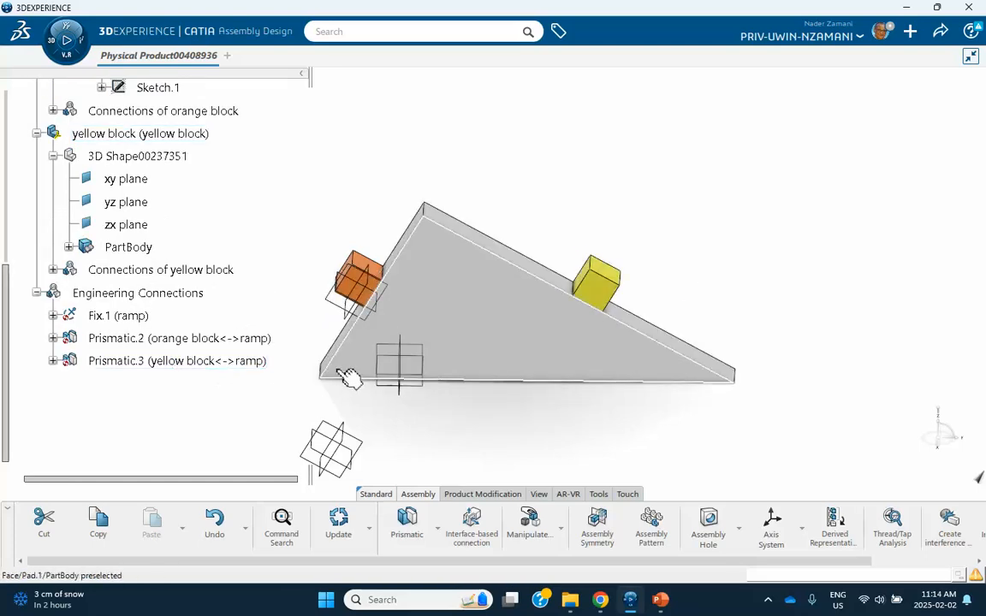
{"action": "left_click", "coordinate": [437, 533]}
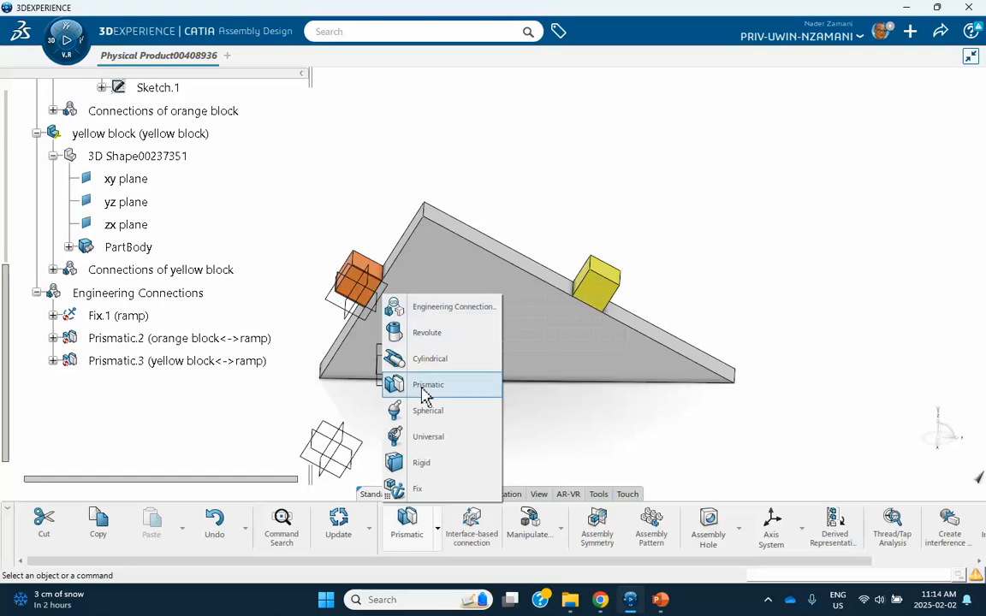
{"action": "left_click", "coordinate": [439, 308]}
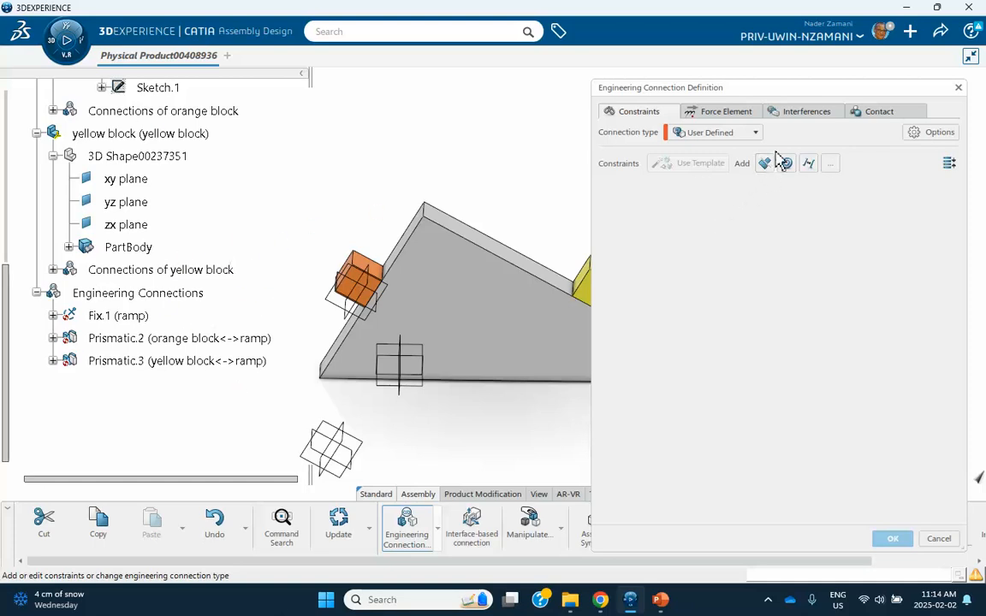
{"action": "left_click", "coordinate": [756, 135]}
{"action": "scroll", "coordinate": [738, 190], "scroll_direction": "down", "scroll_amount": 2}
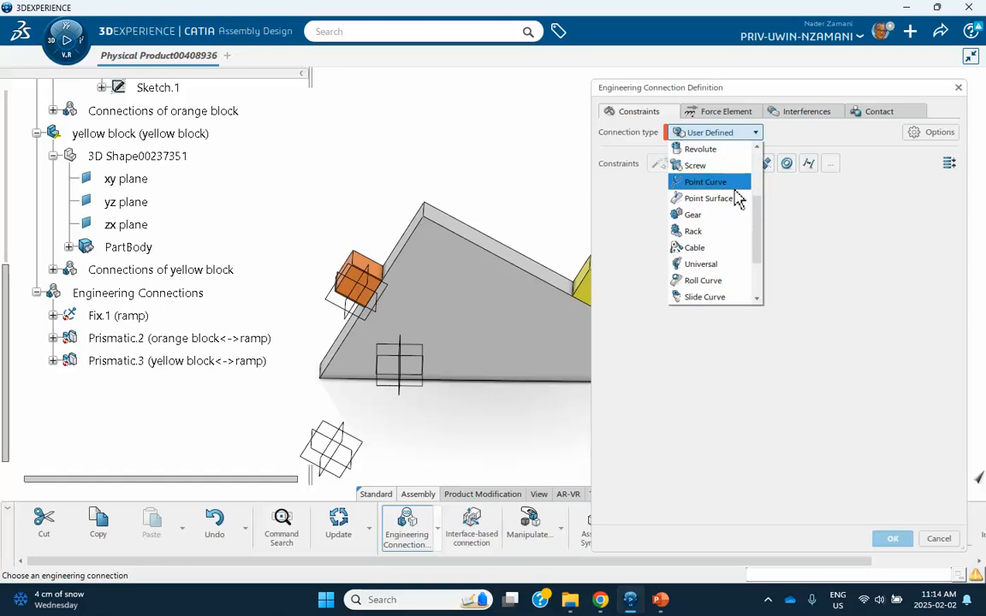
{"action": "left_click", "coordinate": [728, 248]}
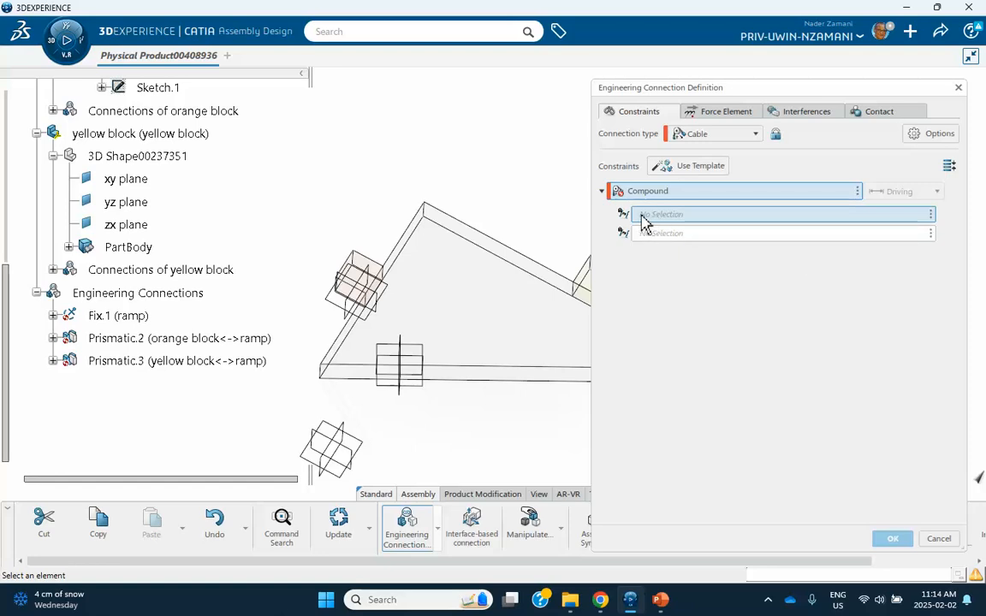
{"action": "left_click", "coordinate": [146, 340]}
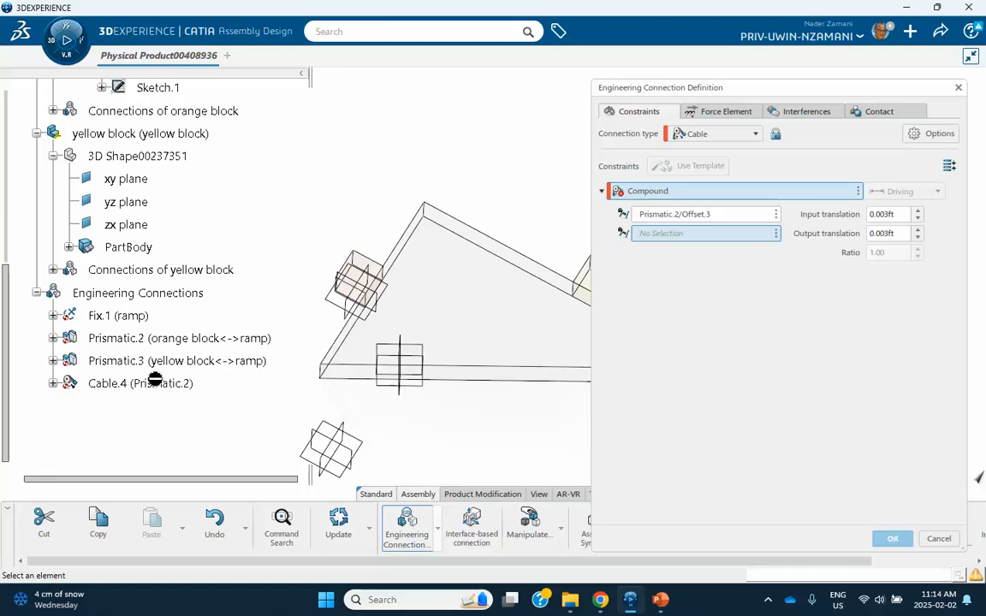
{"action": "left_click", "coordinate": [163, 362]}
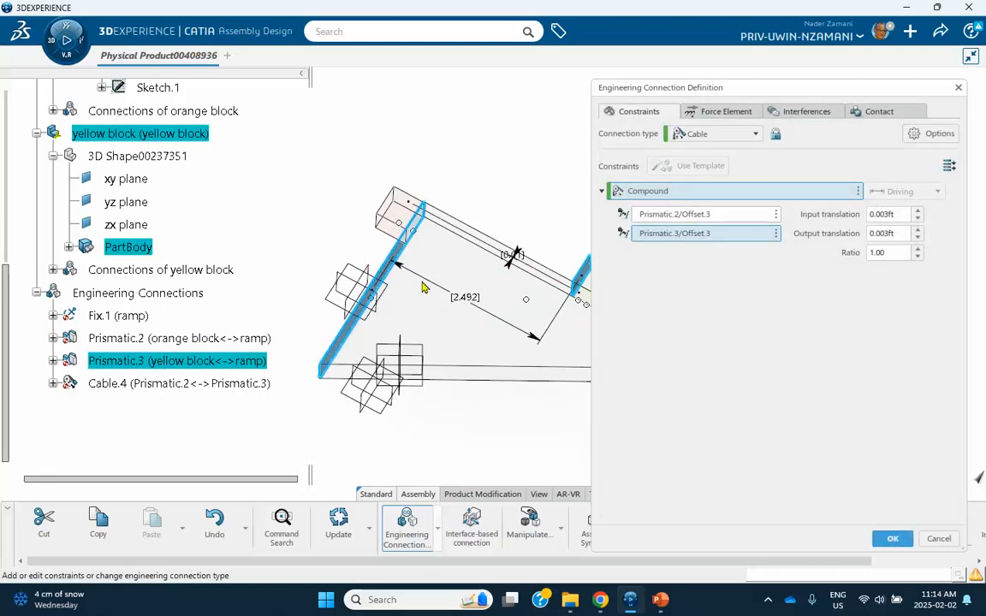
{"action": "left_click", "coordinate": [890, 540]}
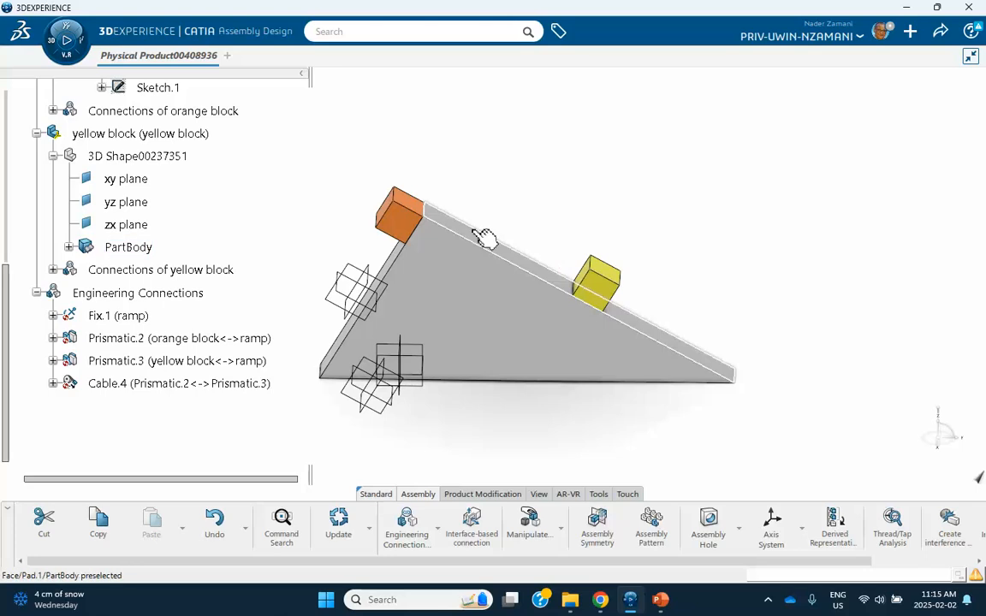
Reopen the cable connection's definition to review its input and output translations and ratio.
{"action": "double_click", "coordinate": [188, 387]}
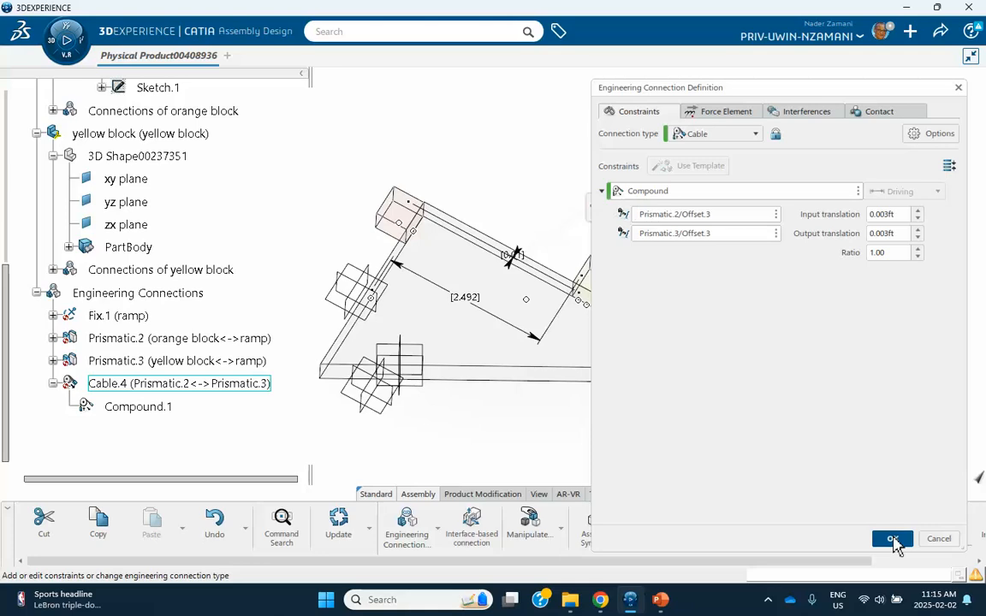
{"action": "left_click", "coordinate": [893, 538]}
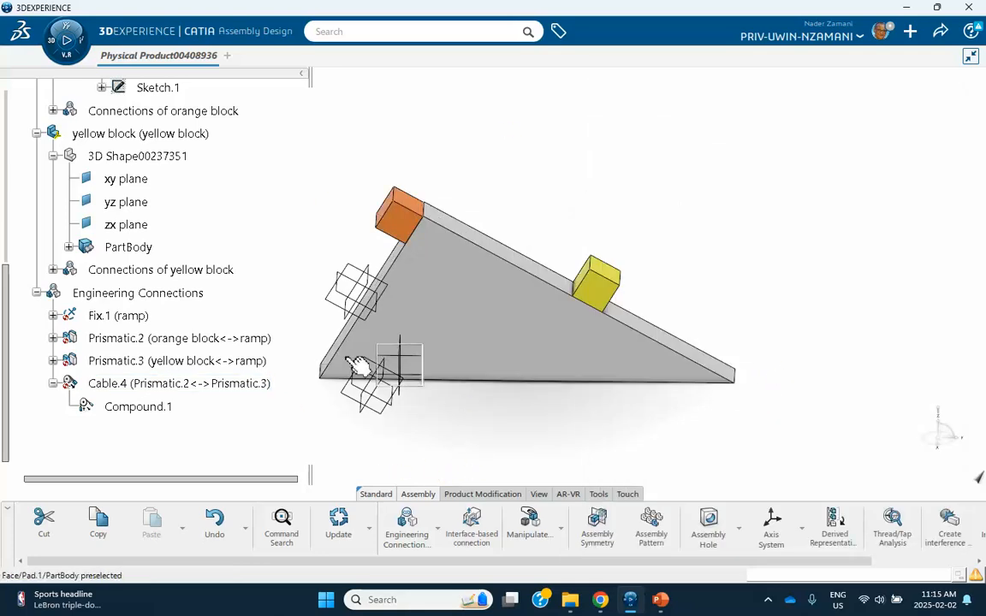
Switch to Mechanical Systems Design and create a mechanism representation with the default title and Normal Range design range.
{"action": "left_click", "coordinate": [68, 40]}
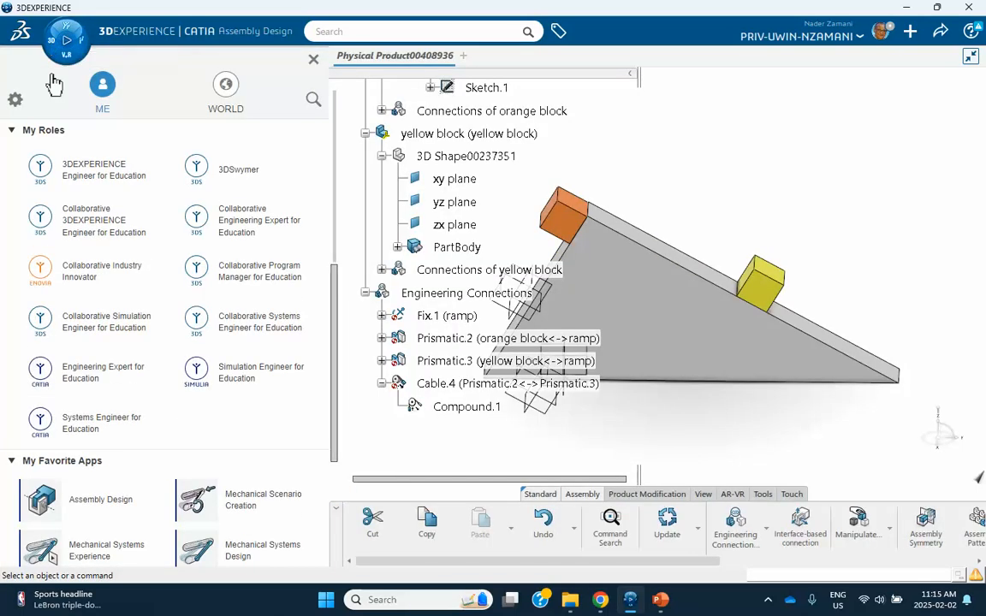
{"action": "scroll", "coordinate": [281, 482], "scroll_direction": "down", "scroll_amount": 2}
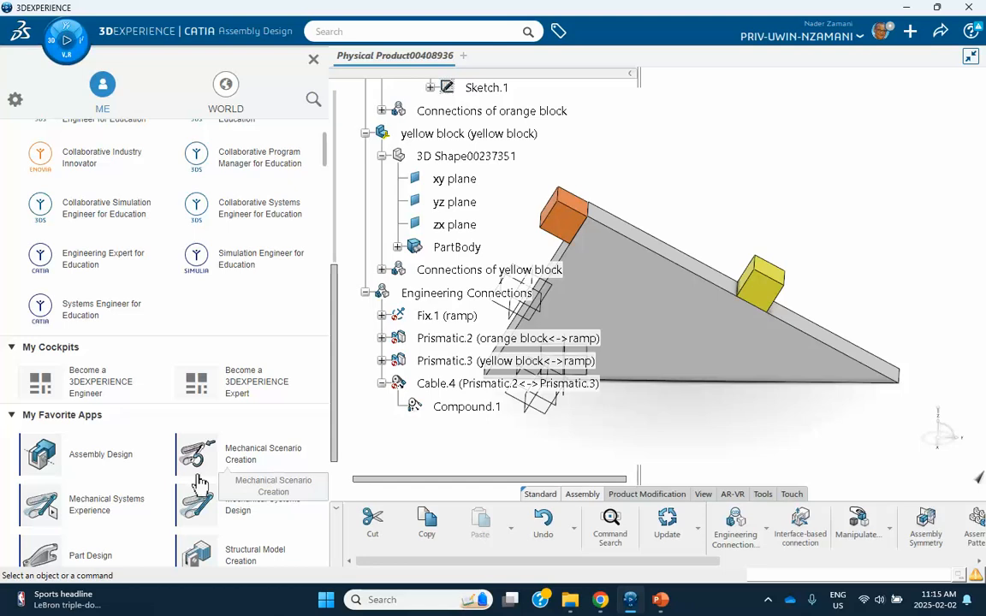
{"action": "left_click", "coordinate": [260, 512]}
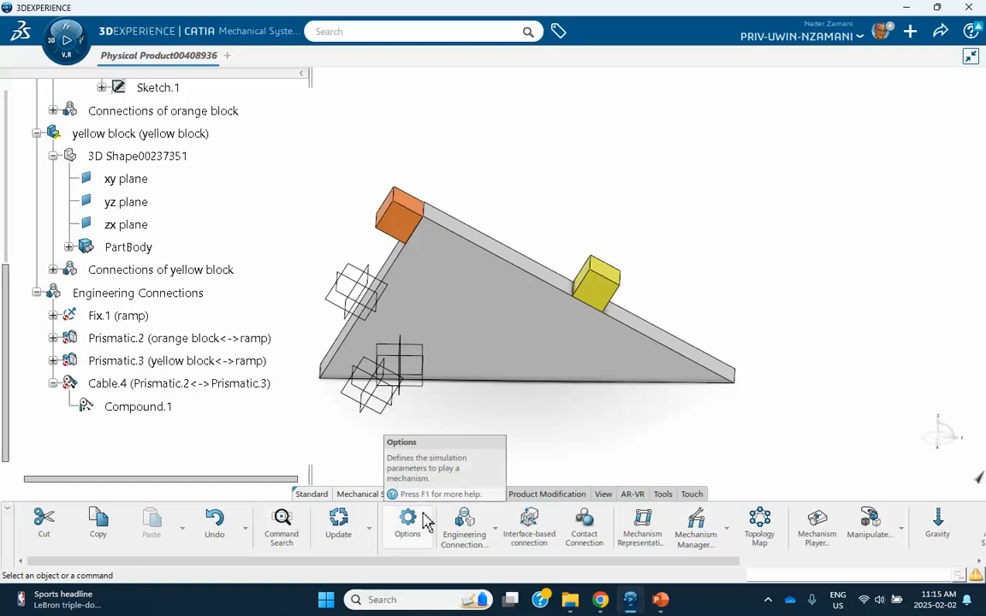
{"action": "left_click", "coordinate": [644, 530]}
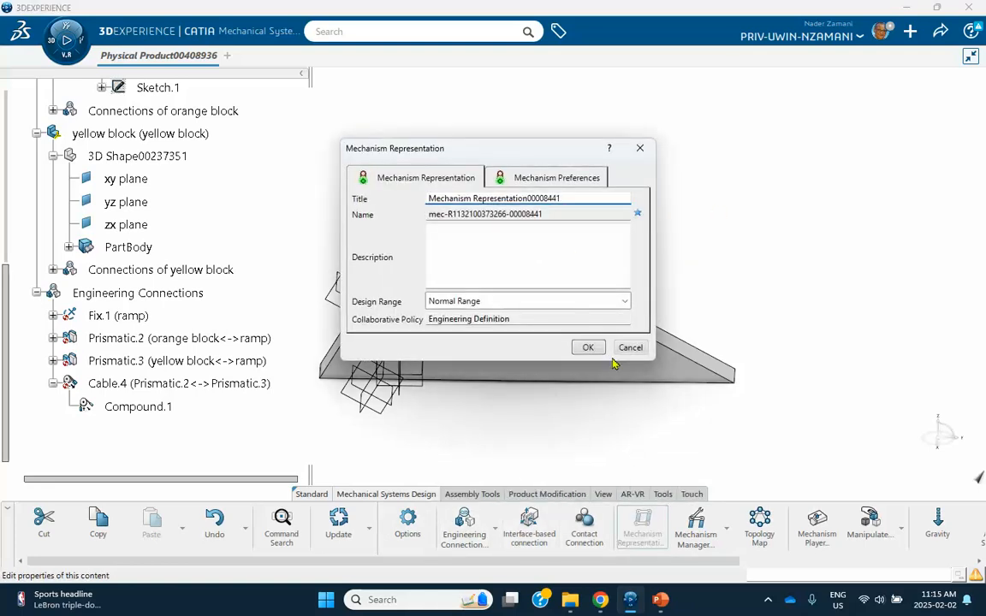
{"action": "left_click", "coordinate": [589, 349]}
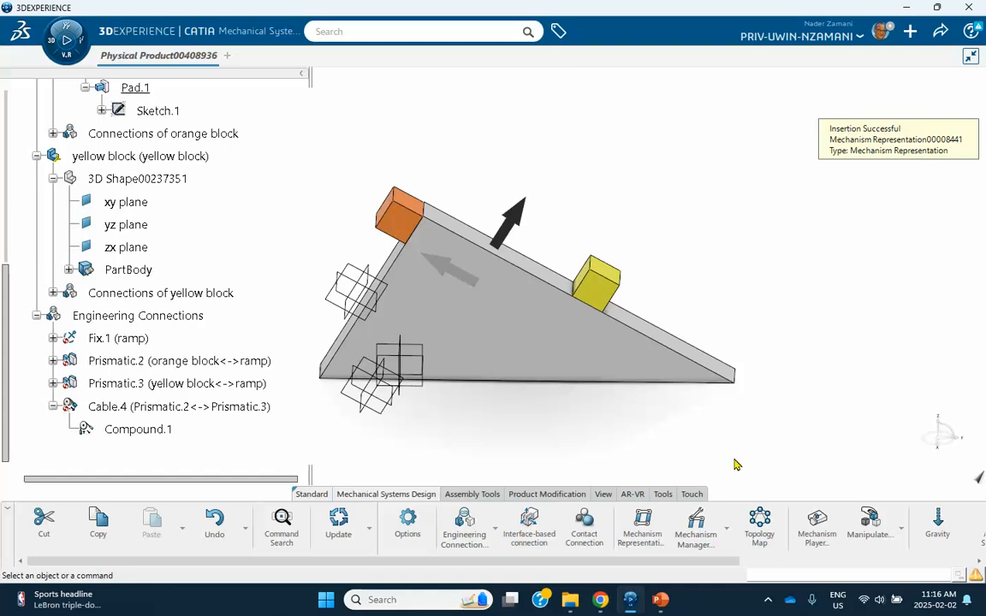
Review the mechanism's included joints, length commands and degrees of freedom in the Mechanism Manager.
{"action": "left_click", "coordinate": [696, 531]}
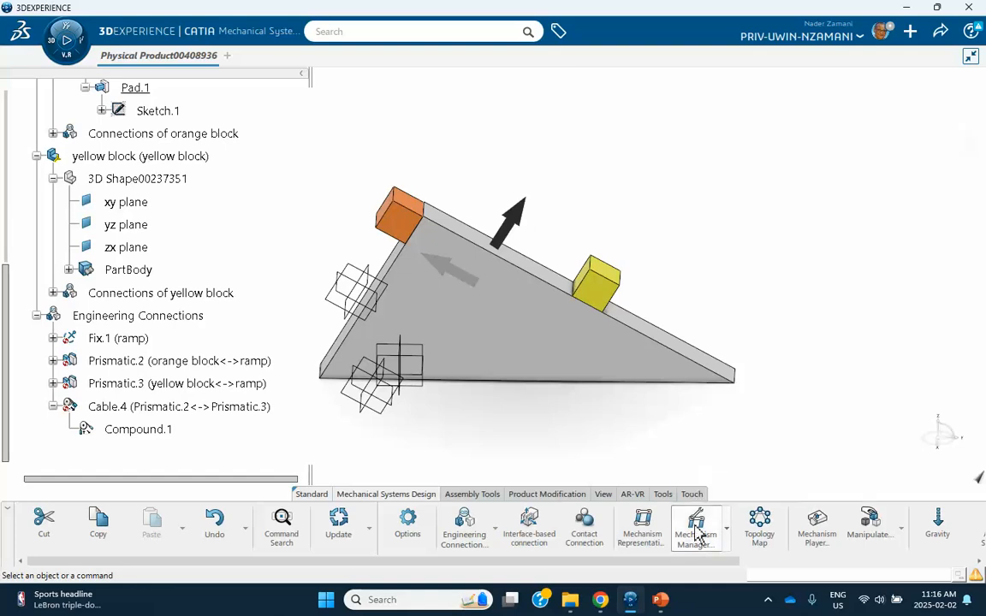
{"action": "middle_click_drag", "start_coordinate": [561, 314], "coordinate": [385, 257]}
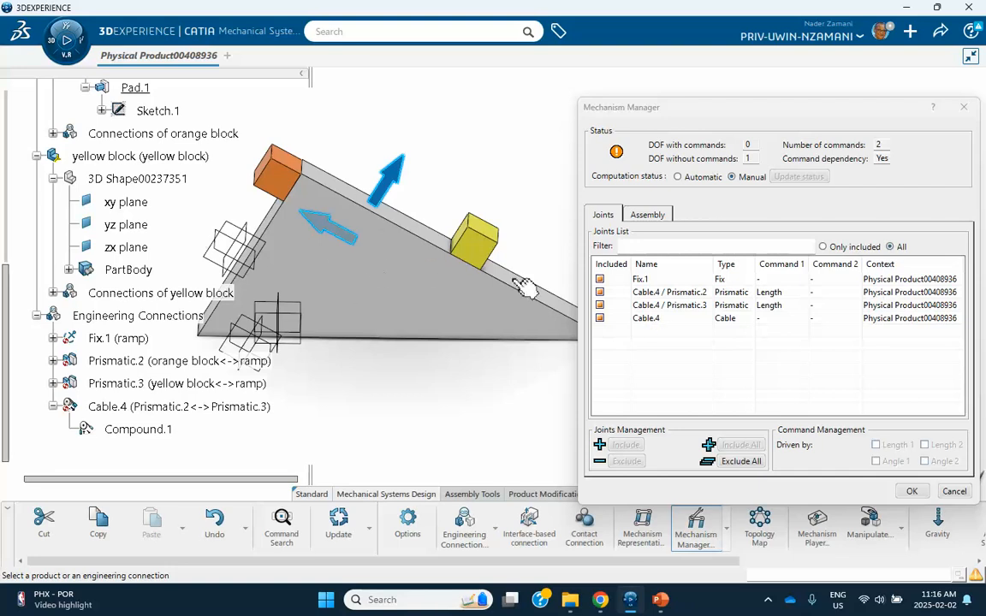
{"action": "left_click", "coordinate": [914, 496]}
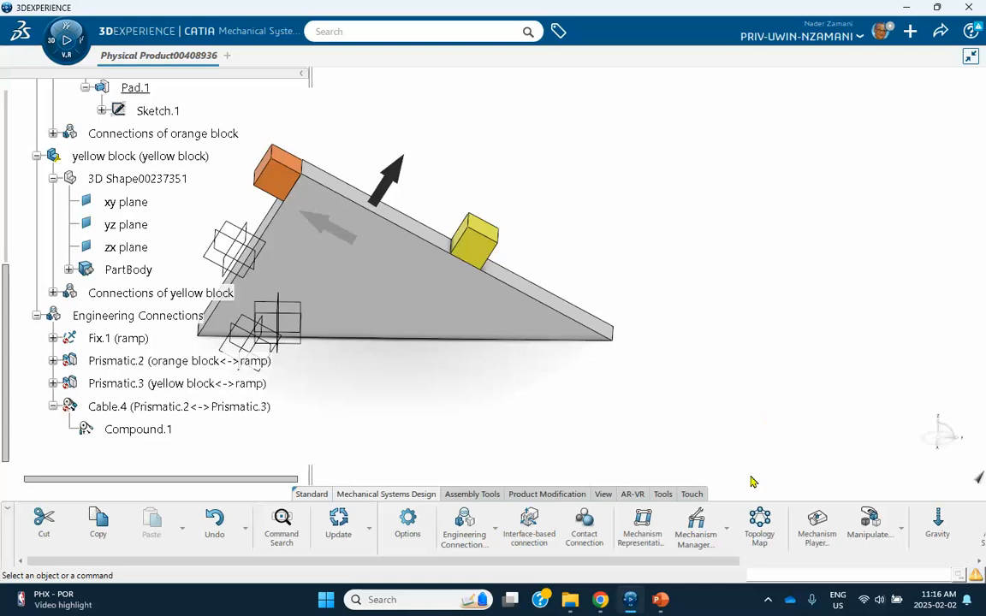
Test the motion in the Mechanism Player by raising Command.1 and lowering Command.2, resetting all commands after each trial.
{"action": "left_click", "coordinate": [818, 529]}
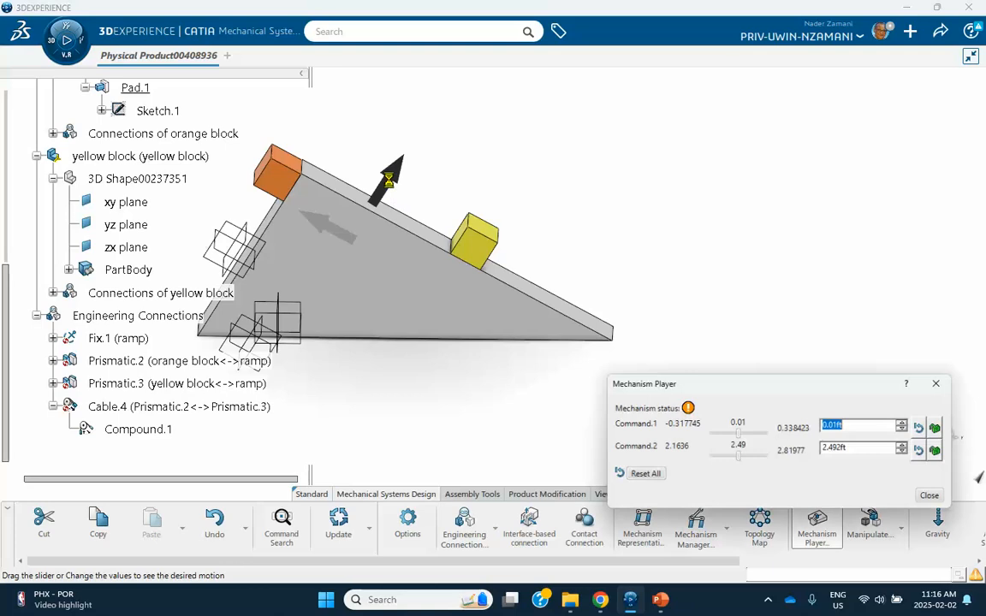
{"action": "left_click", "coordinate": [740, 436]}
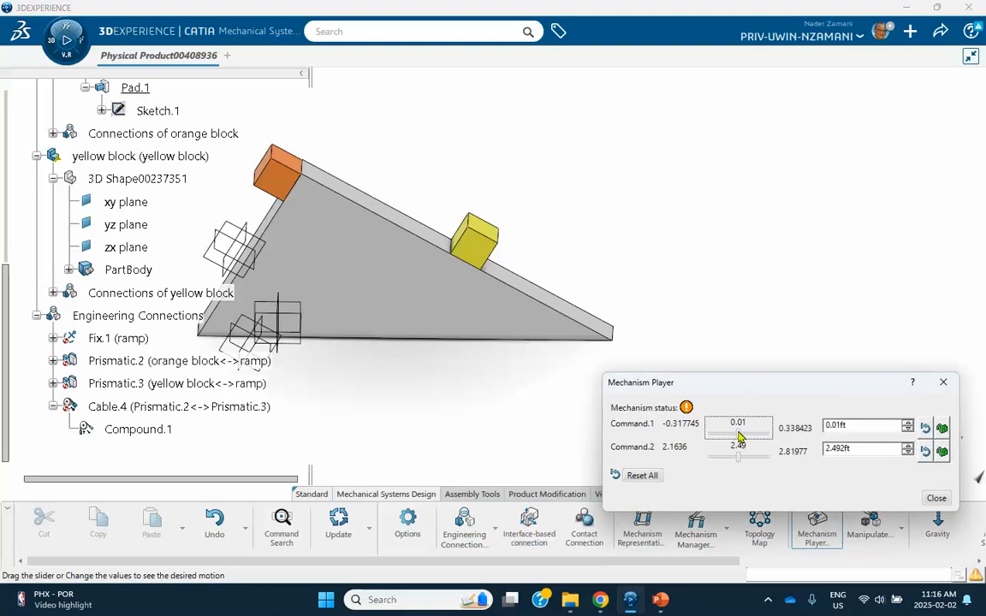
{"action": "left_click_drag", "start_coordinate": [740, 437], "coordinate": [762, 428]}
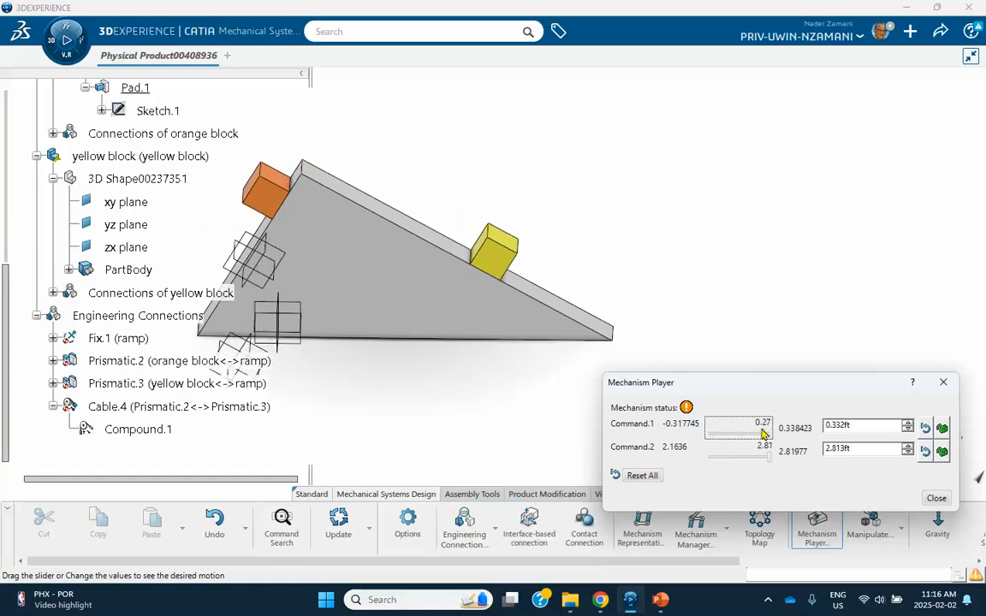
{"action": "left_click", "coordinate": [644, 474]}
{"action": "left_click_drag", "start_coordinate": [741, 457], "coordinate": [714, 458]}
{"action": "left_click", "coordinate": [651, 476]}
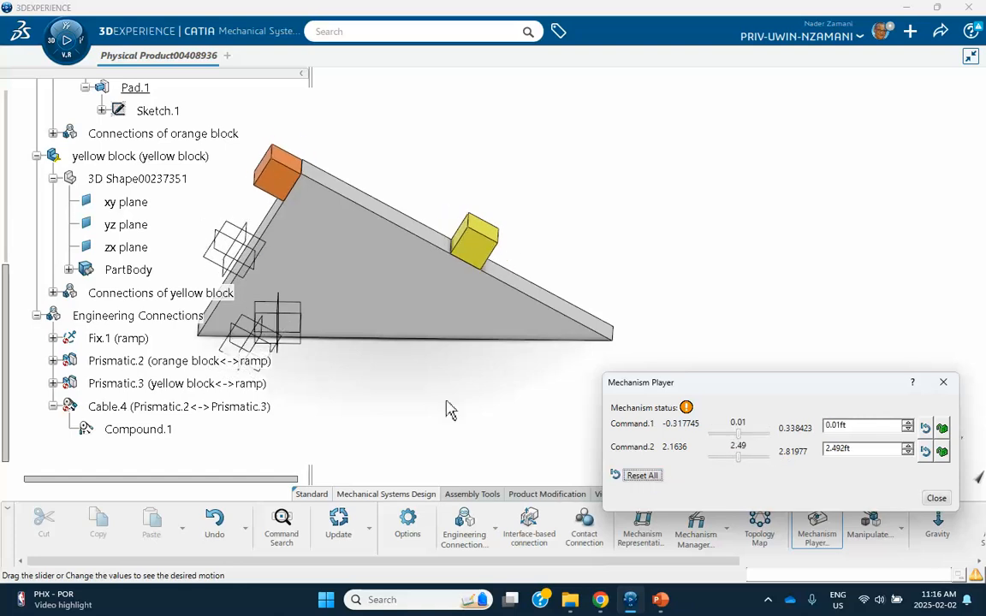
{"action": "left_click", "coordinate": [944, 382]}
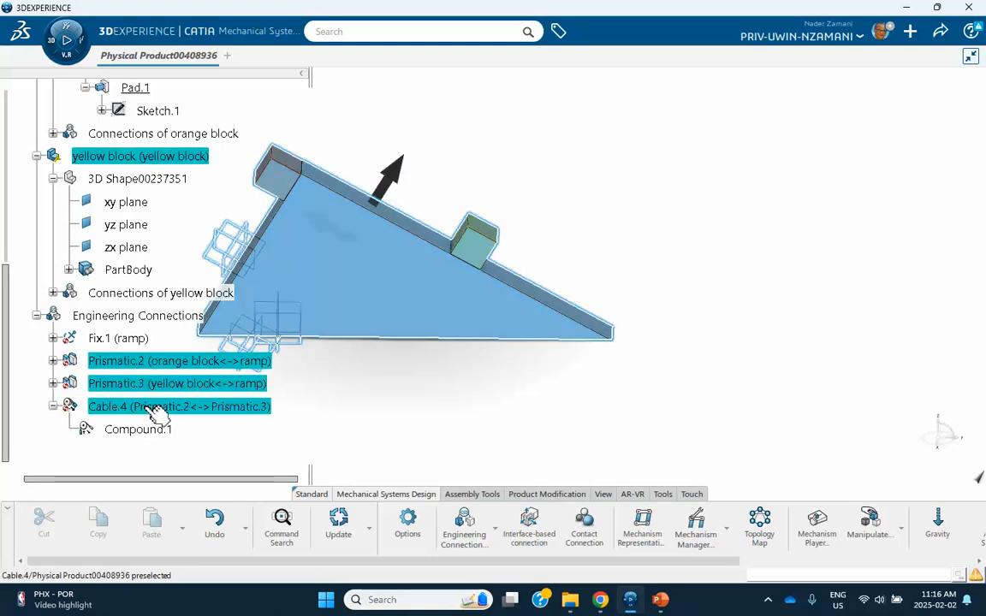
{"action": "double_click", "coordinate": [147, 408]}
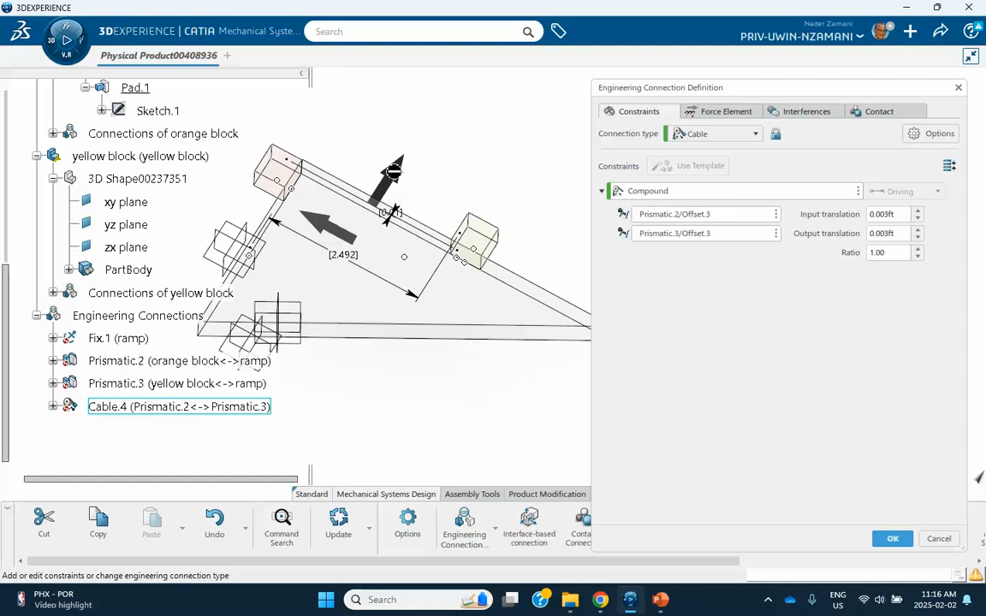
{"action": "right_click", "coordinate": [389, 171]}
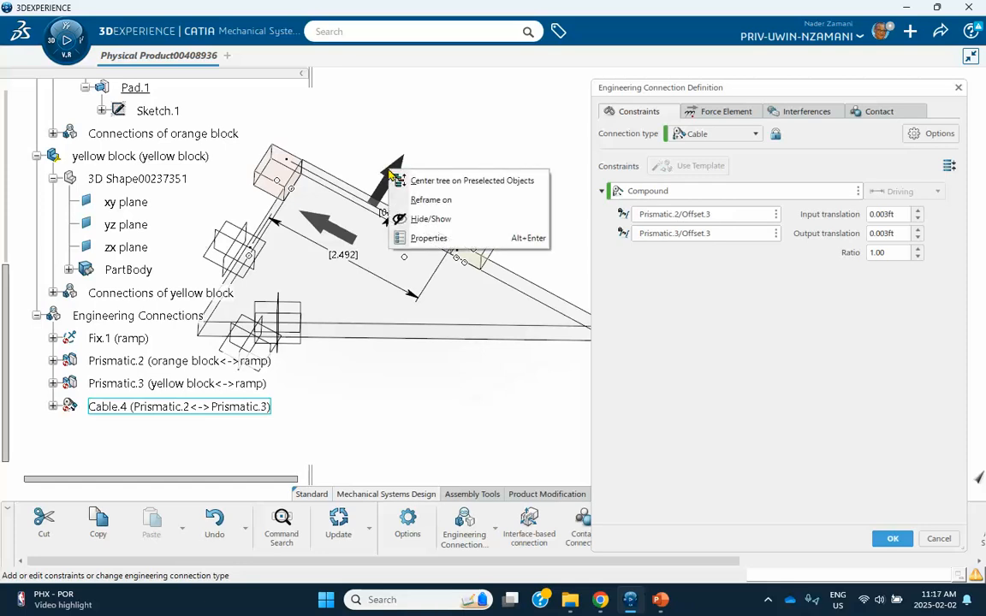
{"action": "left_click", "coordinate": [886, 538]}
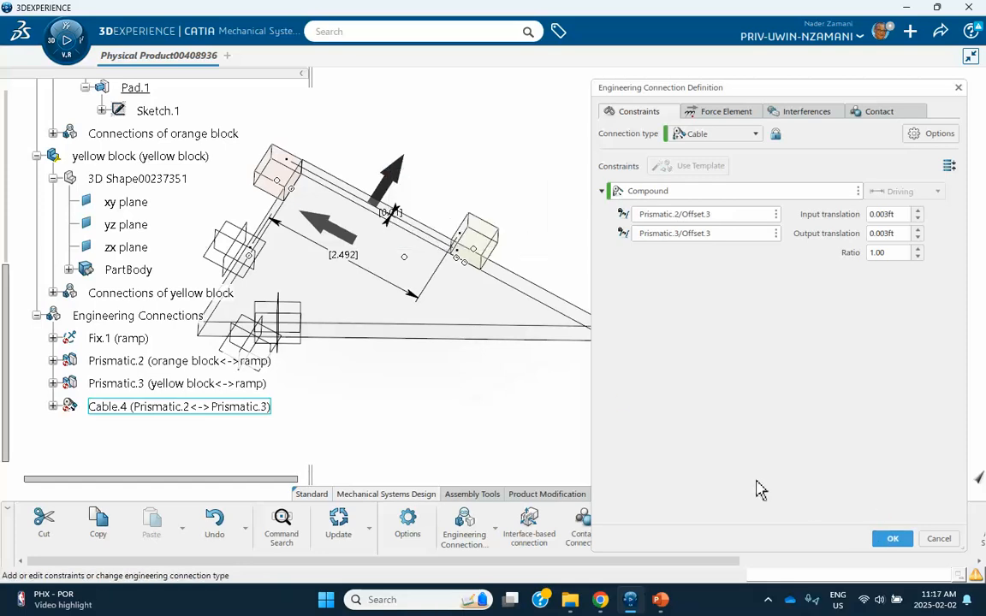
{"action": "left_click", "coordinate": [939, 540]}
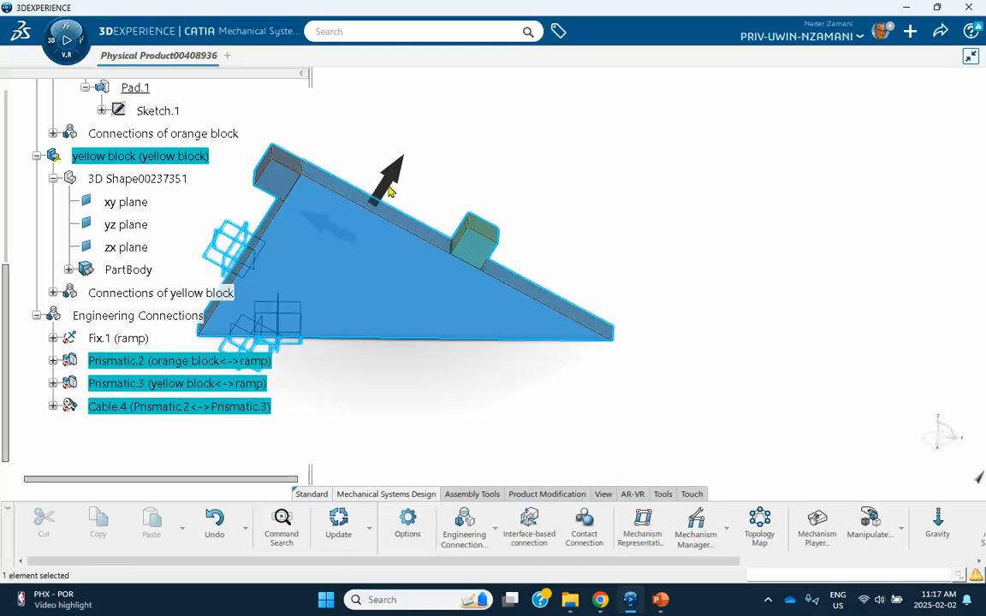
{"action": "left_click", "coordinate": [442, 167]}
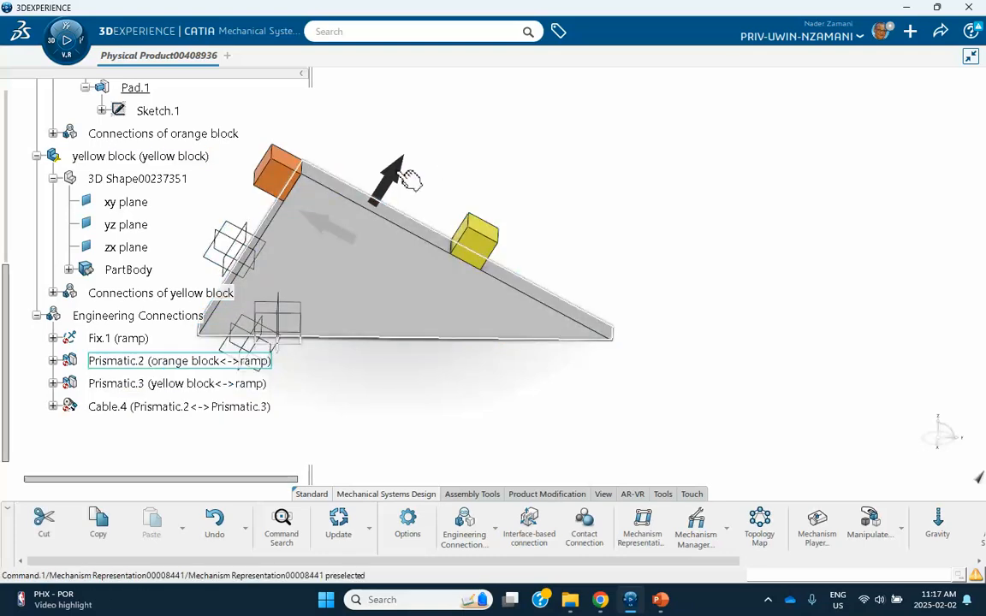
Reverse the orientation of Command.1, the orange block's prismatic command.
{"action": "right_click", "coordinate": [399, 176]}
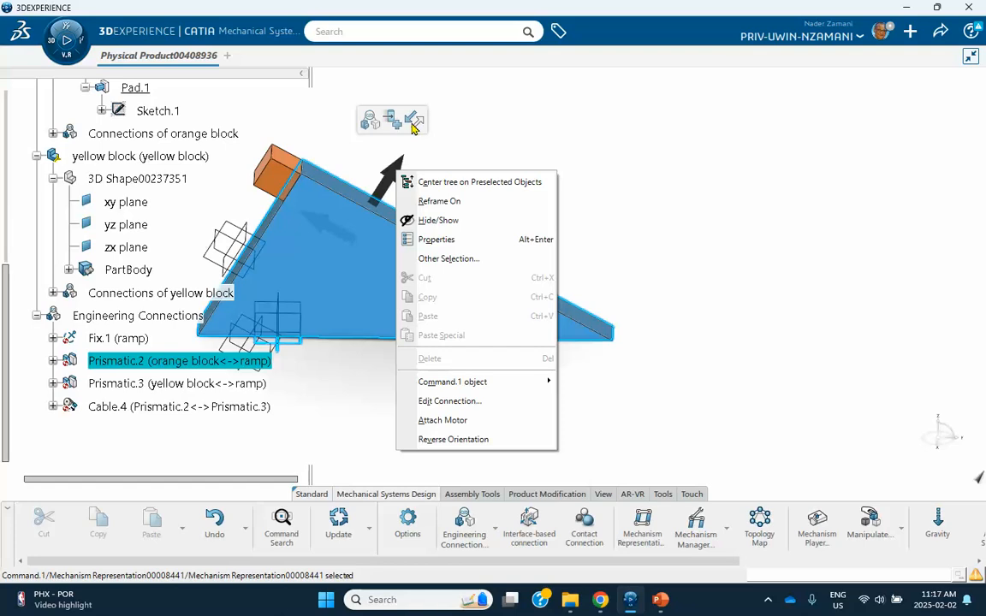
{"action": "left_click", "coordinate": [415, 129]}
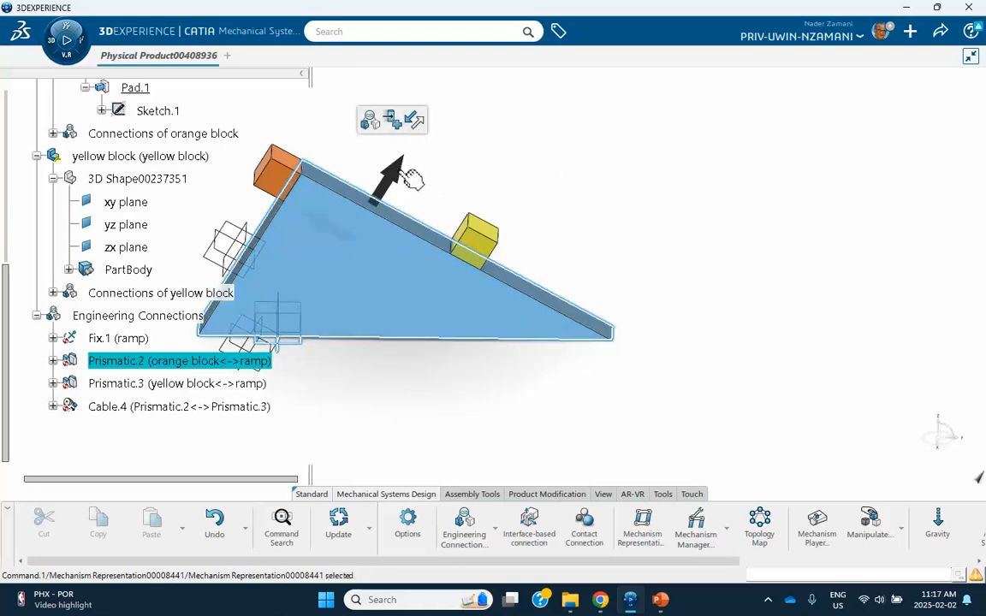
{"action": "left_click", "coordinate": [417, 129]}
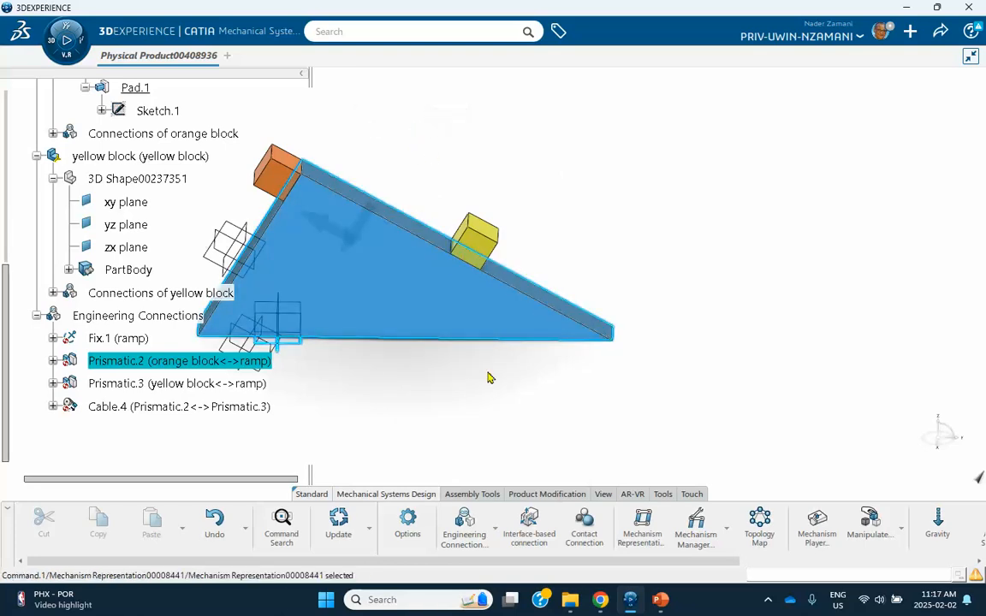
{"action": "left_click", "coordinate": [666, 435]}
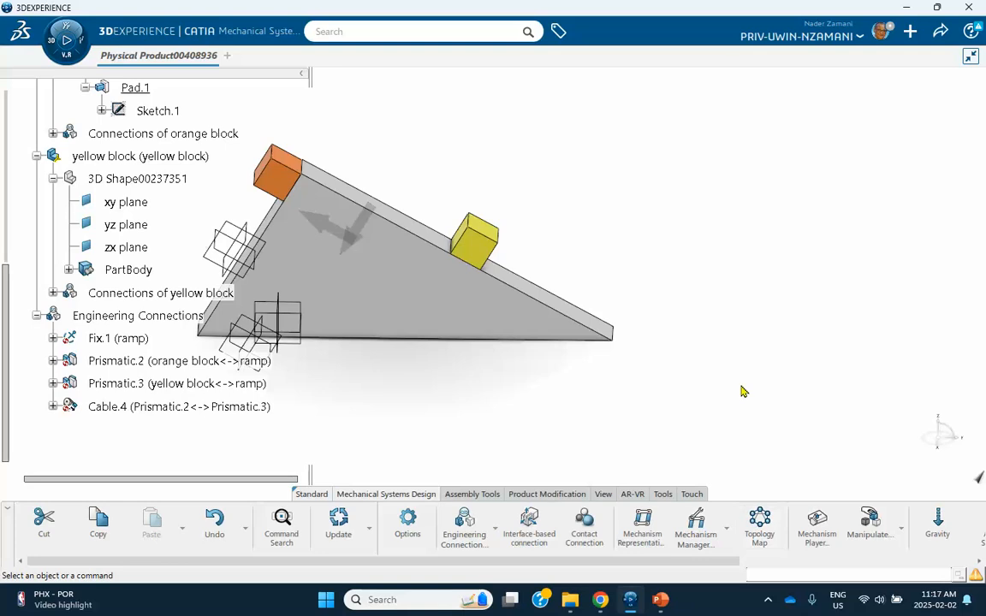
Test the blocks' coupled motion in the Mechanism Player by driving the commands to their lower limits.
{"action": "middle_click_drag", "start_coordinate": [743, 391], "coordinate": [805, 377]}
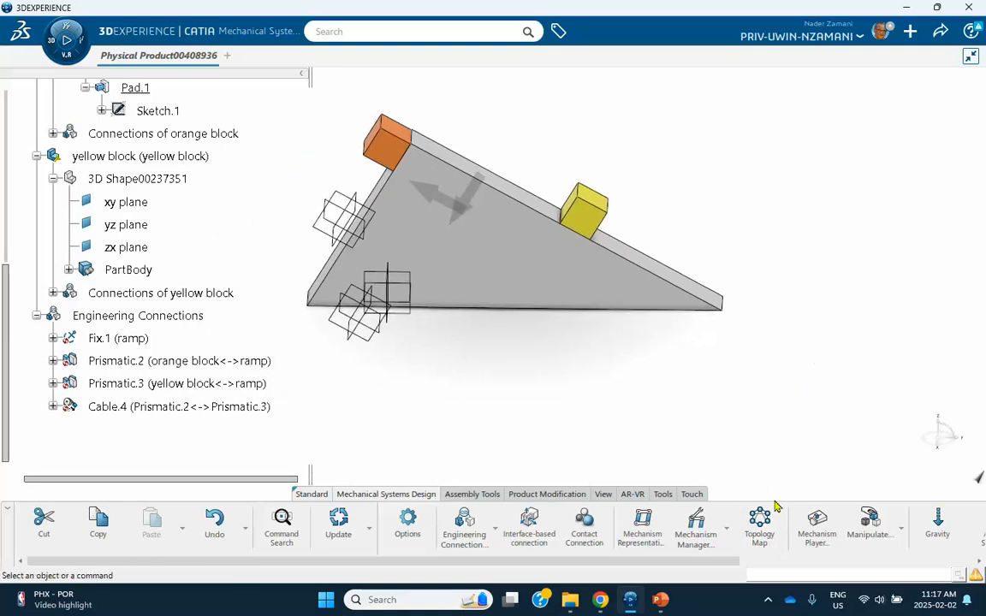
{"action": "left_click", "coordinate": [819, 525]}
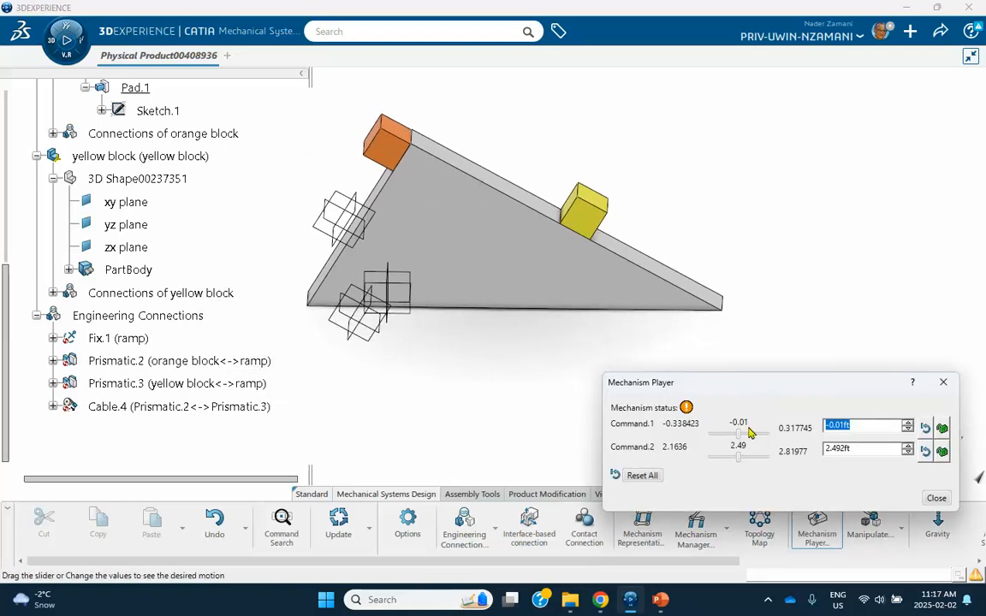
{"action": "left_click_drag", "start_coordinate": [741, 438], "coordinate": [661, 460]}
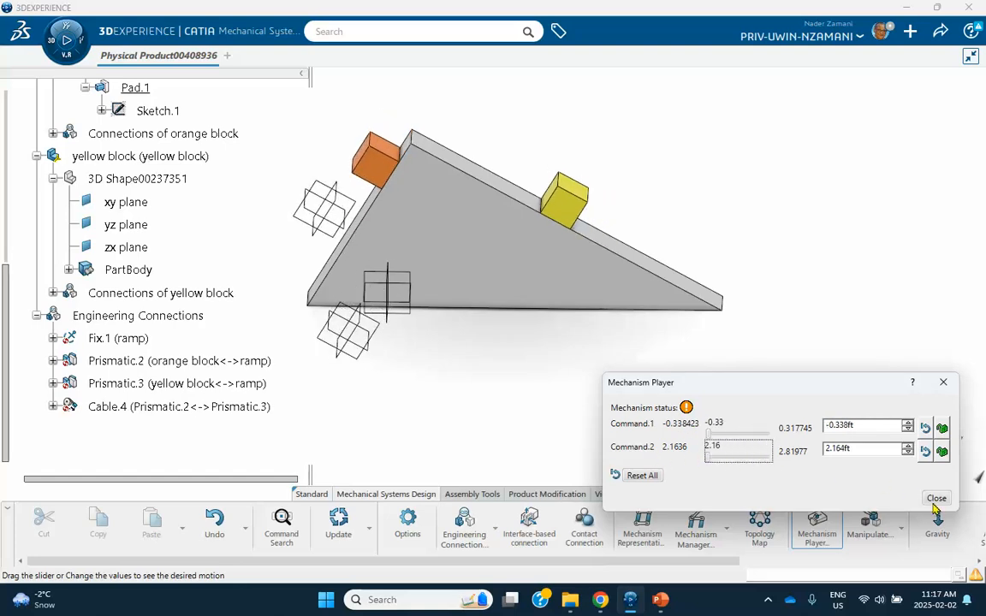
{"action": "left_click_drag", "start_coordinate": [709, 437], "coordinate": [668, 441]}
{"action": "mouse_move", "coordinate": [490, 177]}
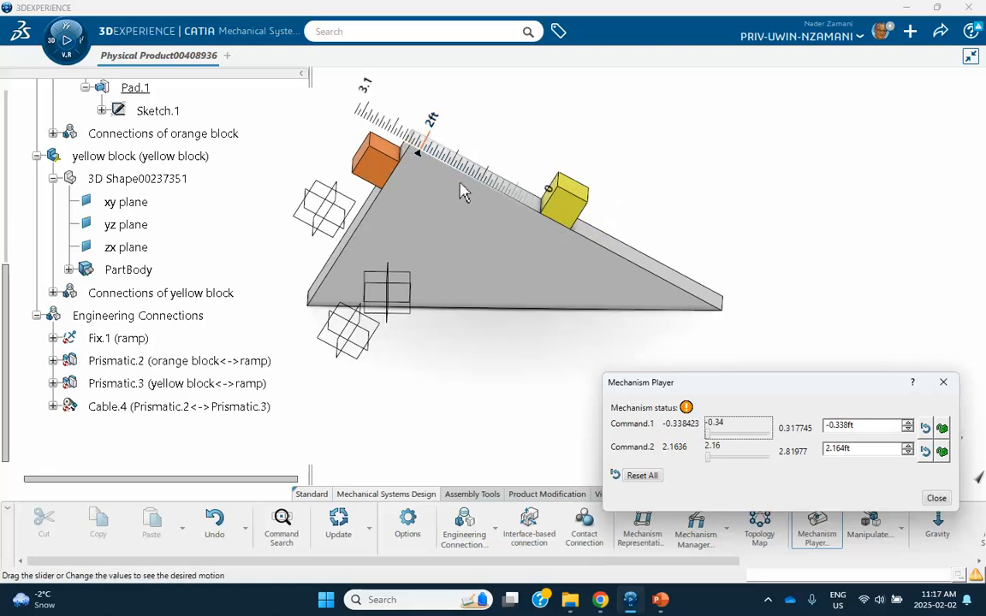
{"action": "left_click", "coordinate": [937, 499]}
Set the controlled offset distance of the orange block's prismatic joint to 0 ft.
{"action": "double_click", "coordinate": [116, 361]}
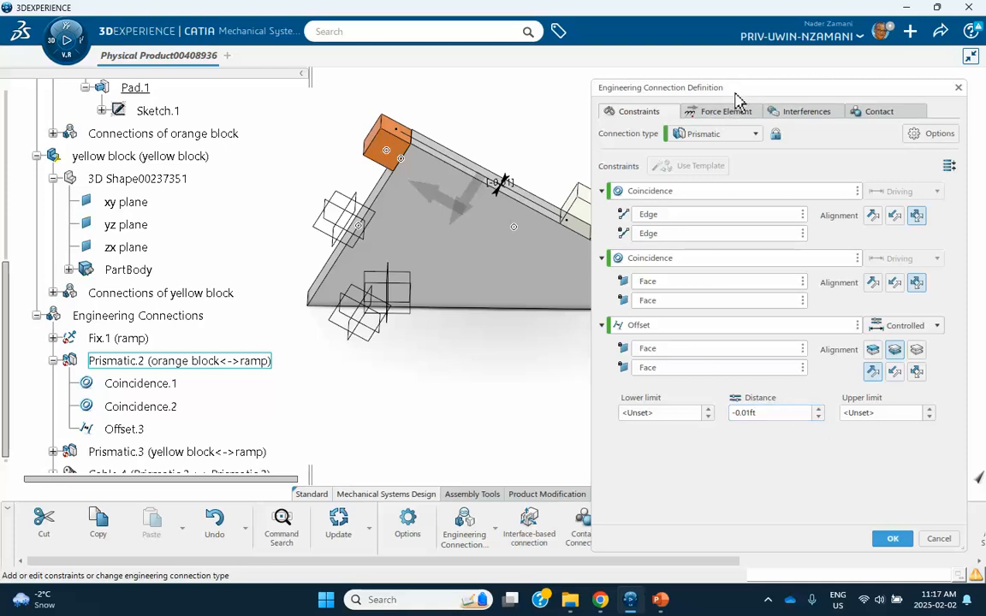
{"action": "left_click_drag", "start_coordinate": [736, 98], "coordinate": [629, 84]}
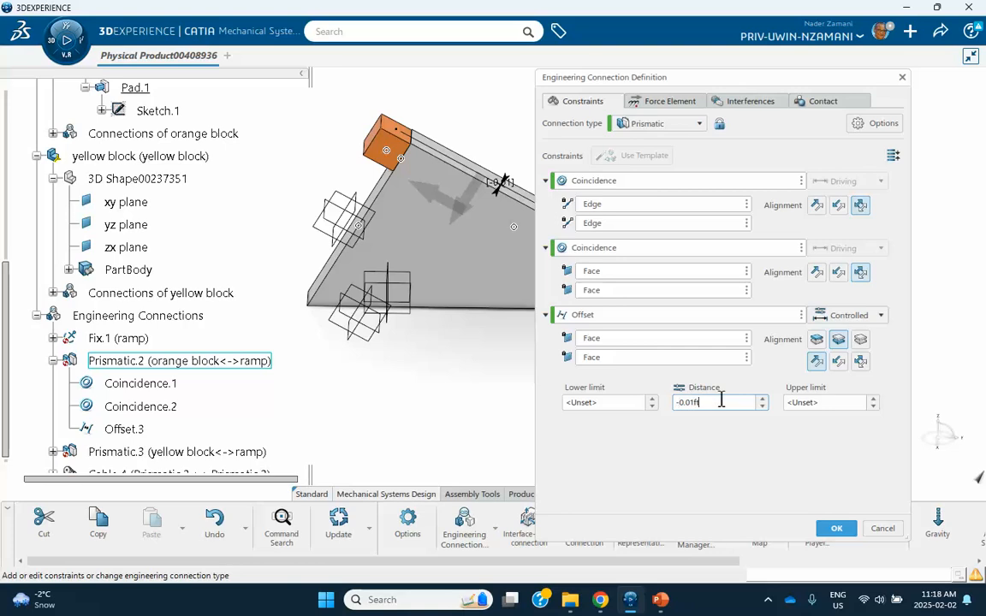
{"action": "key", "text": "Return"}
{"action": "key", "text": "Return"}
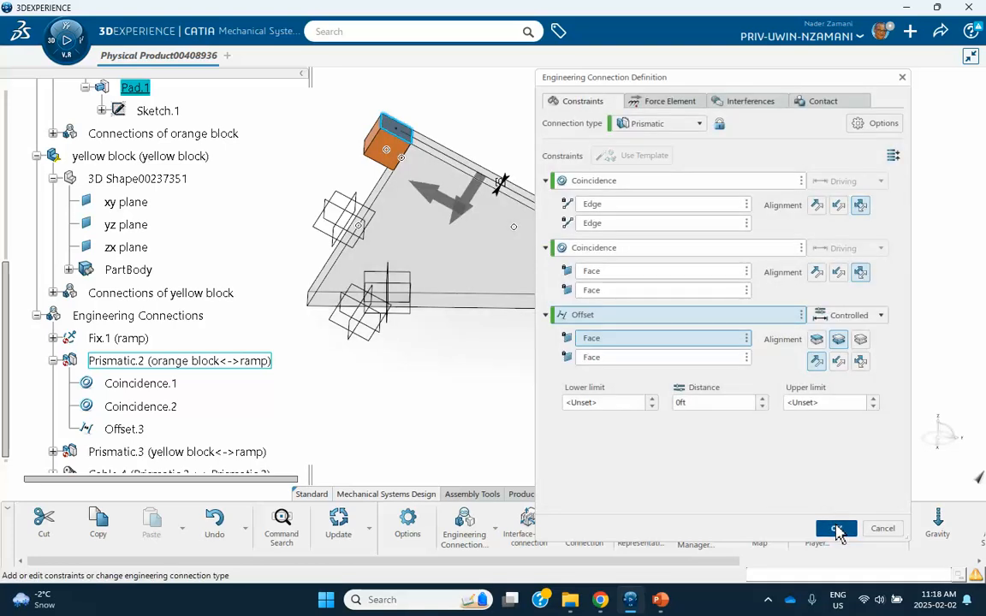
{"action": "left_click", "coordinate": [836, 530]}
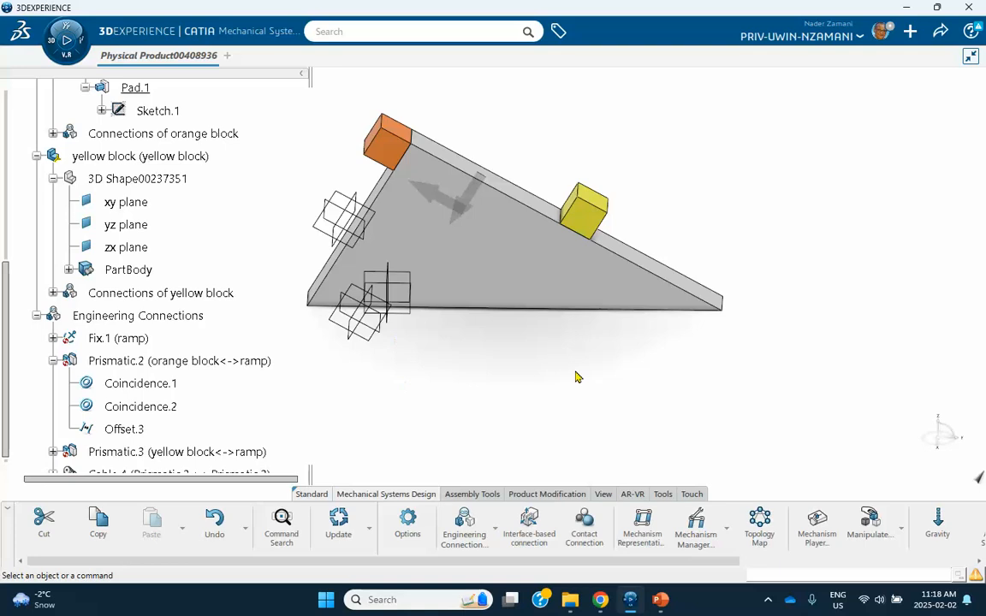
Recheck the mechanism in the Mechanism Manager and play it with Command.1 driven to its lower limit.
{"action": "left_click", "coordinate": [698, 524]}
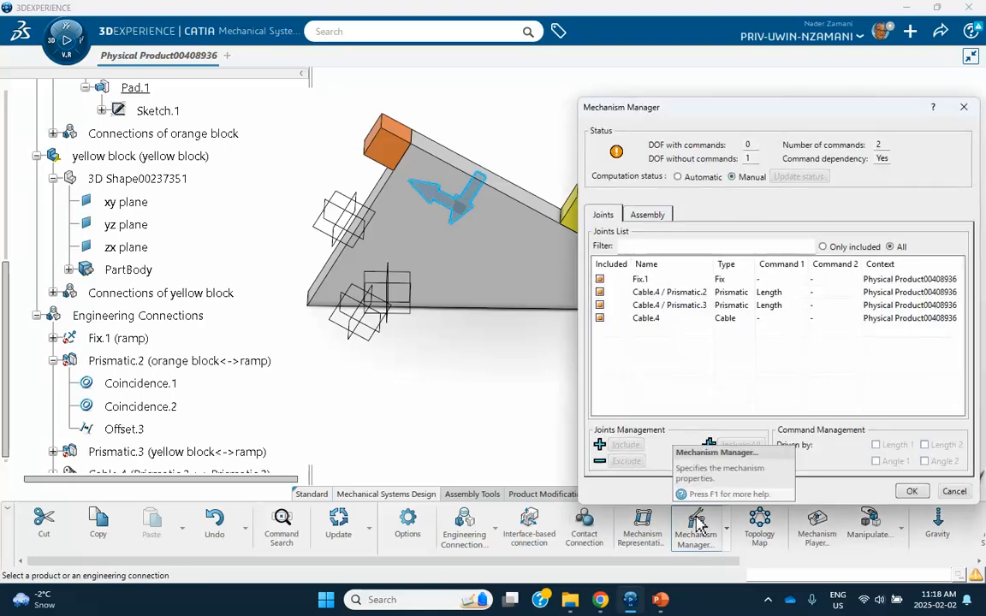
{"action": "left_click", "coordinate": [911, 492]}
{"action": "left_click", "coordinate": [817, 524]}
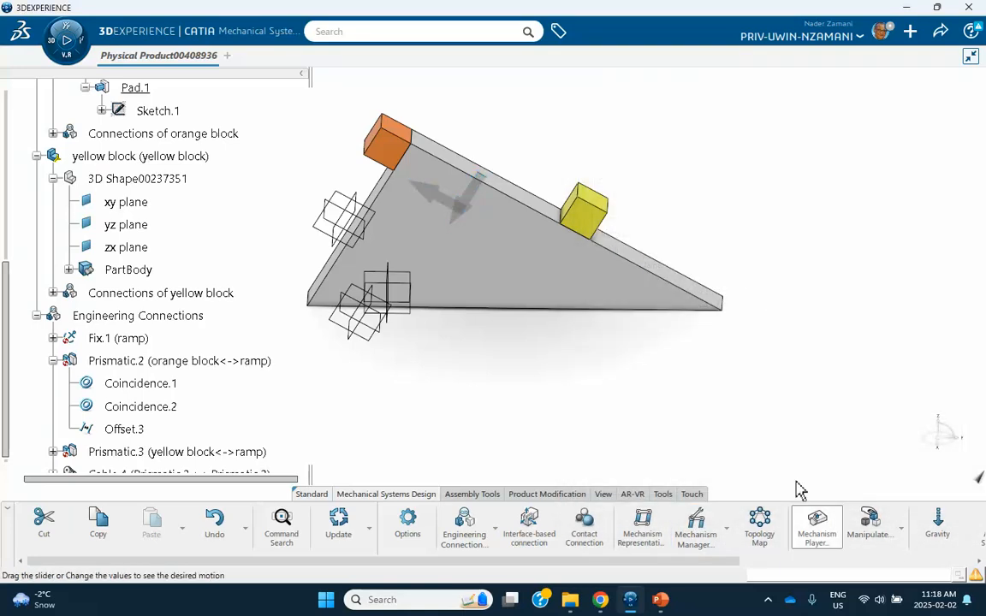
{"action": "left_click_drag", "start_coordinate": [738, 439], "coordinate": [682, 440]}
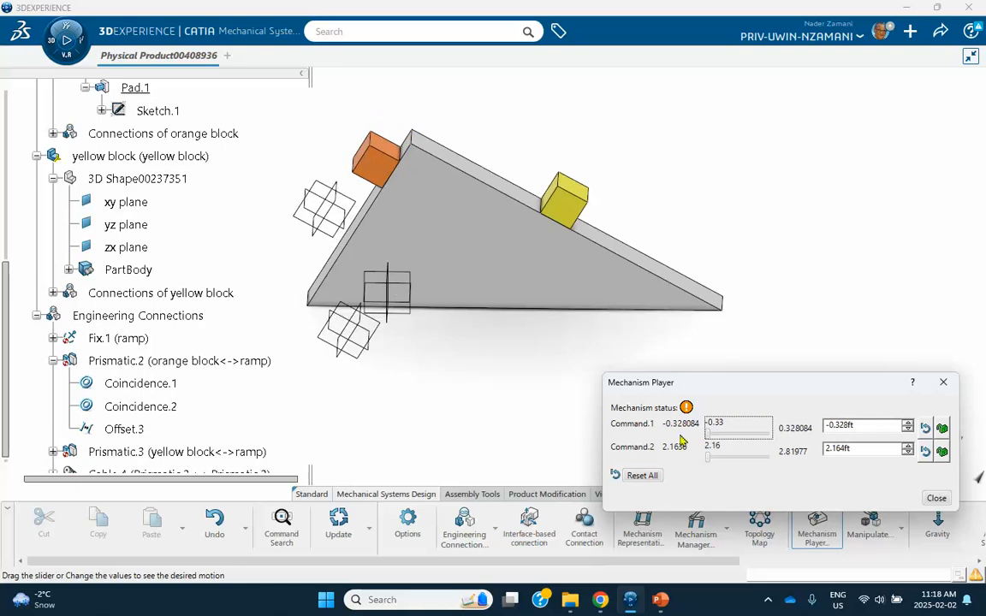
{"action": "left_click", "coordinate": [929, 499]}
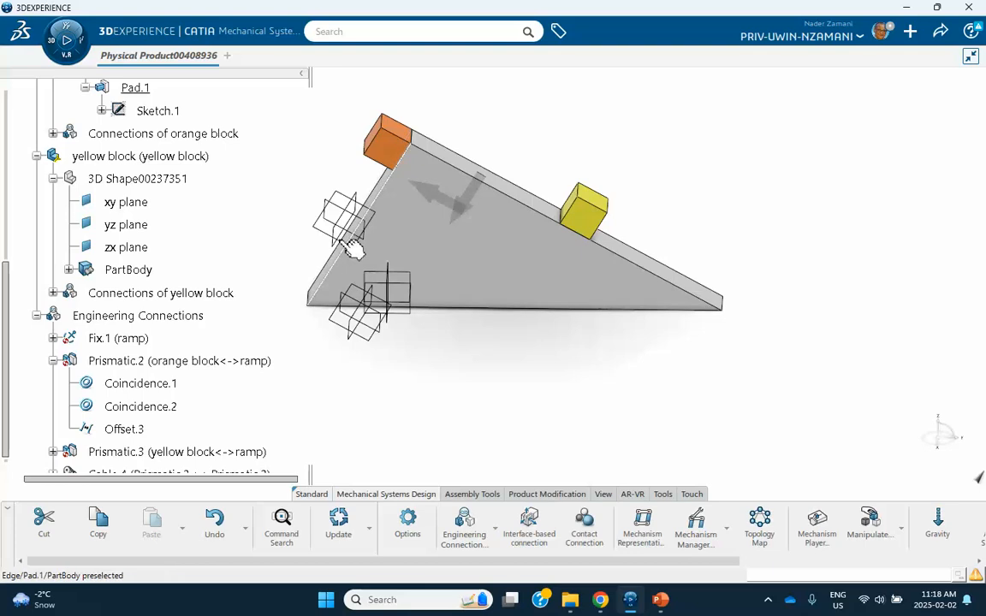
Try 1 ft as the orange block's prismatic offset distance, and set it to -1 ft.
{"action": "double_click", "coordinate": [154, 363]}
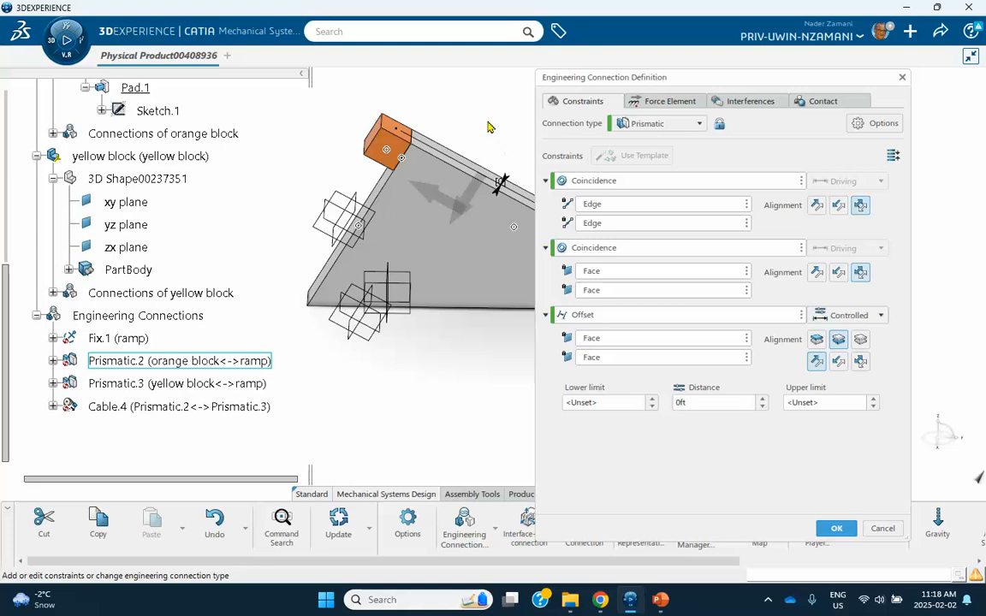
{"action": "middle_click_drag", "start_coordinate": [488, 127], "coordinate": [370, 101]}
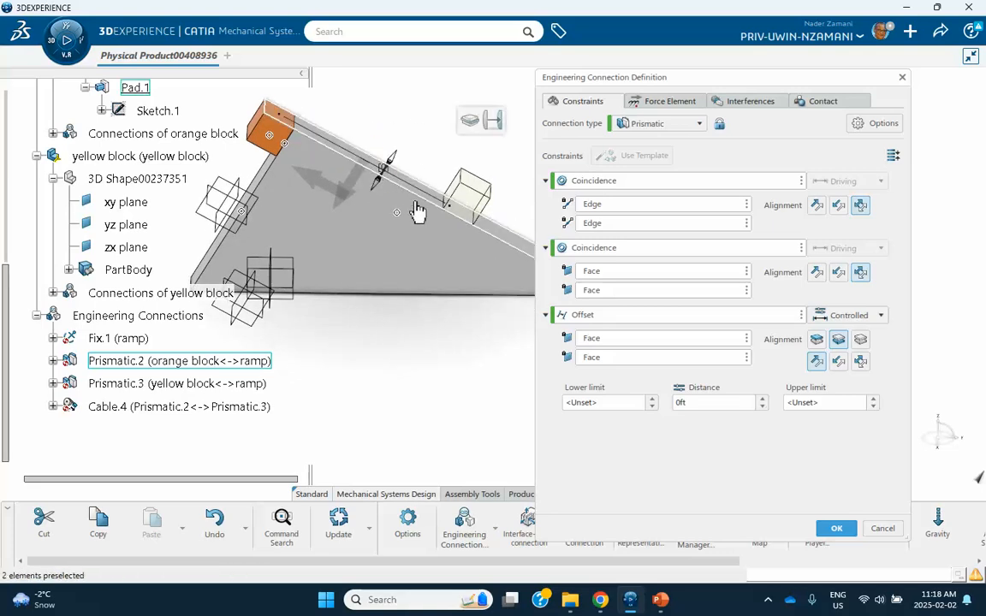
{"action": "double_click", "coordinate": [700, 403]}
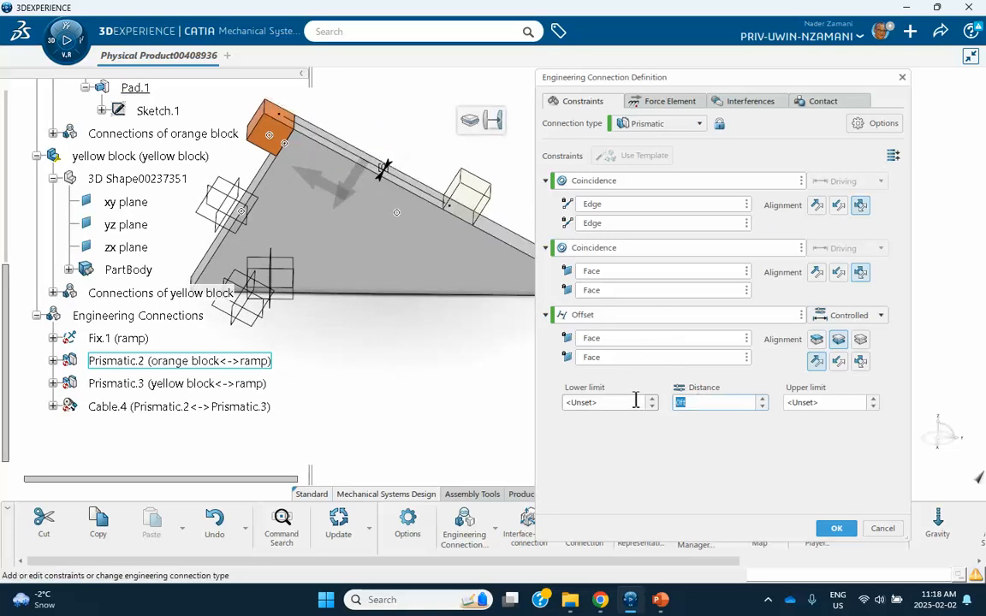
{"action": "type", "text": "1"}
{"action": "left_click", "coordinate": [825, 528]}
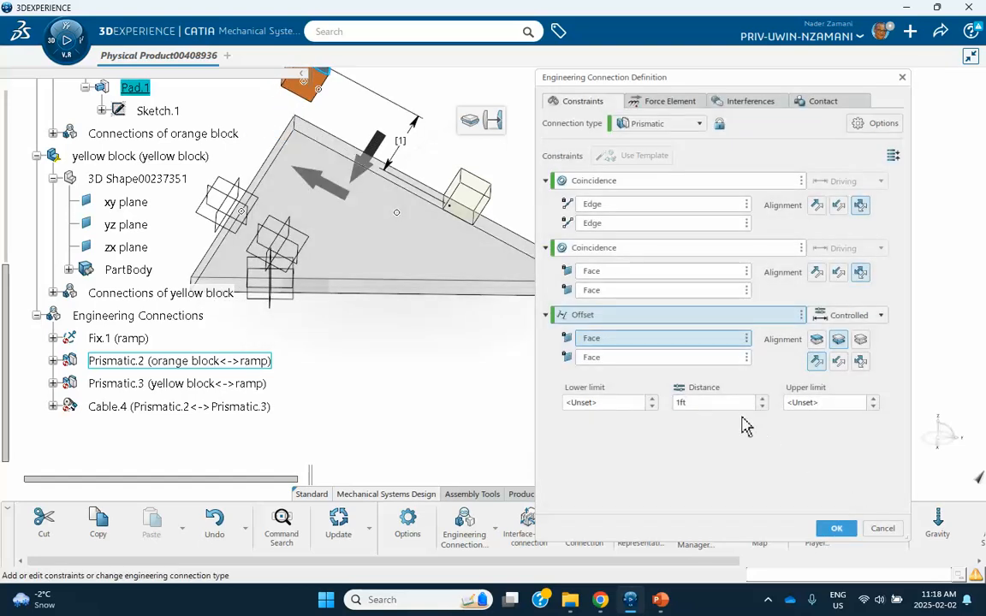
{"action": "type", "text": "-"}
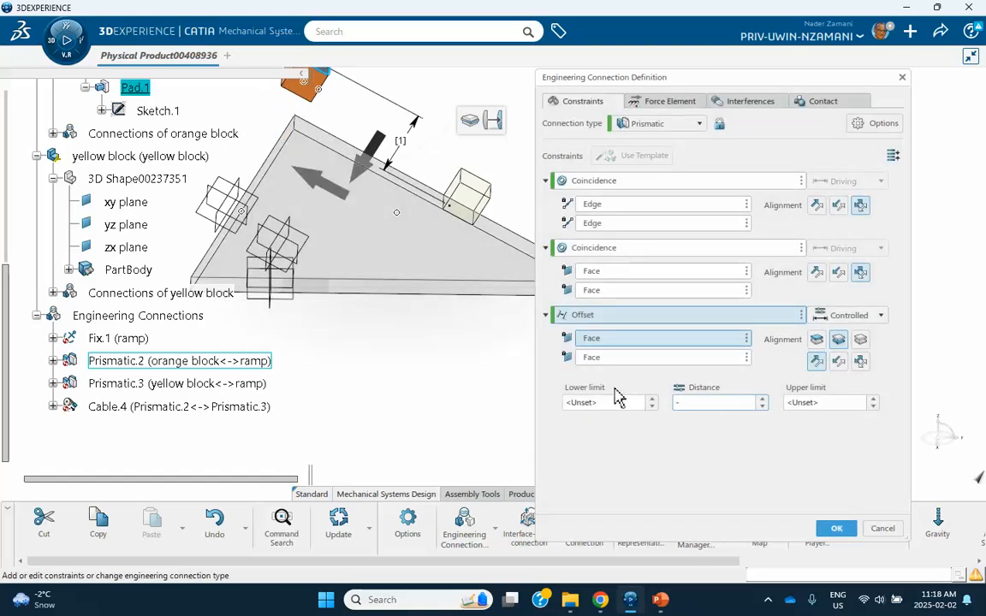
{"action": "type", "text": "1"}
{"action": "left_click", "coordinate": [836, 529]}
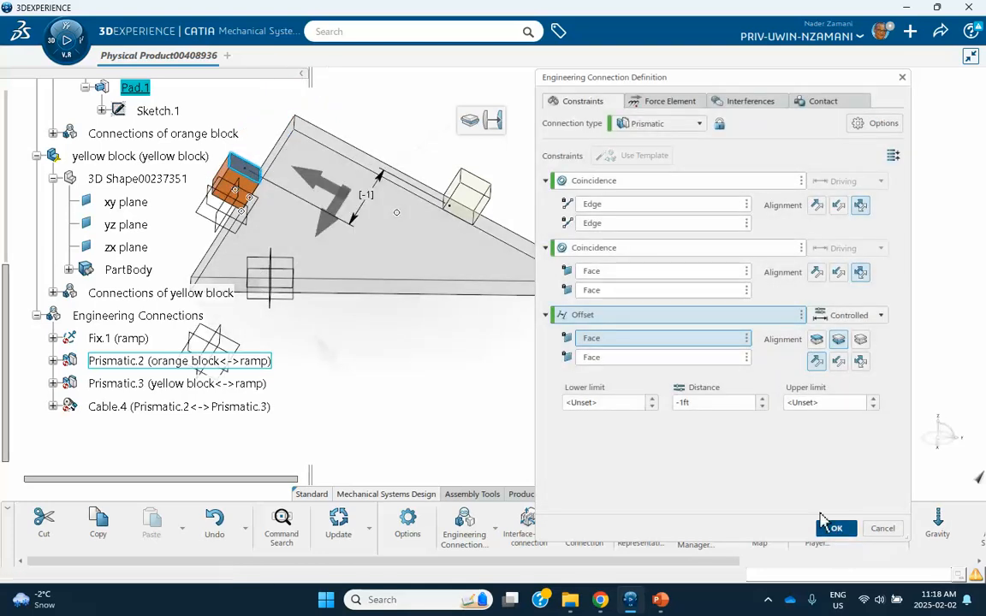
Accept the orange block's prismatic joint definition and play the mechanism with Command.1 and Command.2 driven to their lower limits.
{"action": "left_click", "coordinate": [826, 526]}
{"action": "middle_click_drag", "start_coordinate": [728, 369], "coordinate": [835, 381]}
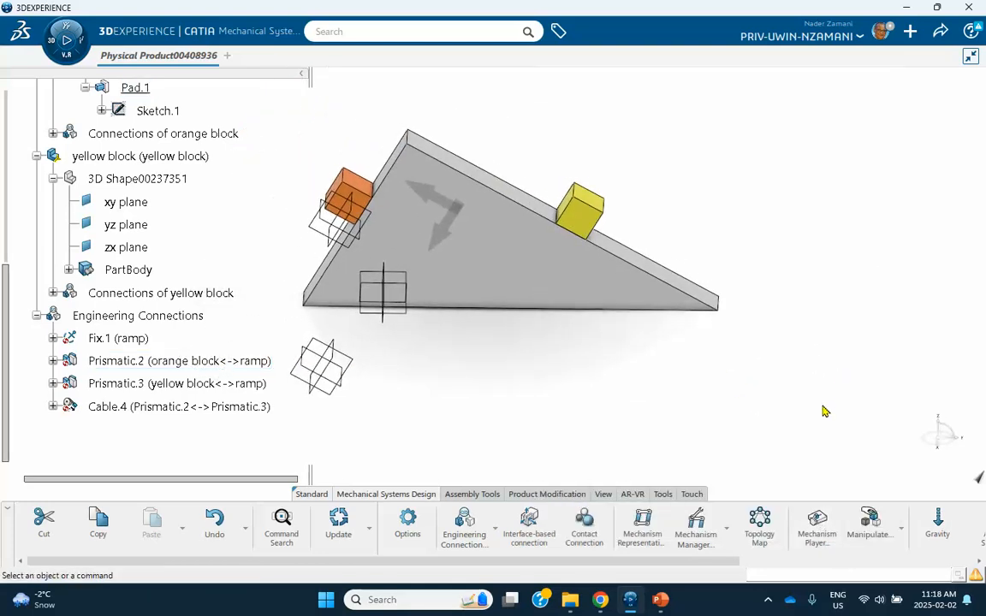
{"action": "left_click", "coordinate": [818, 524]}
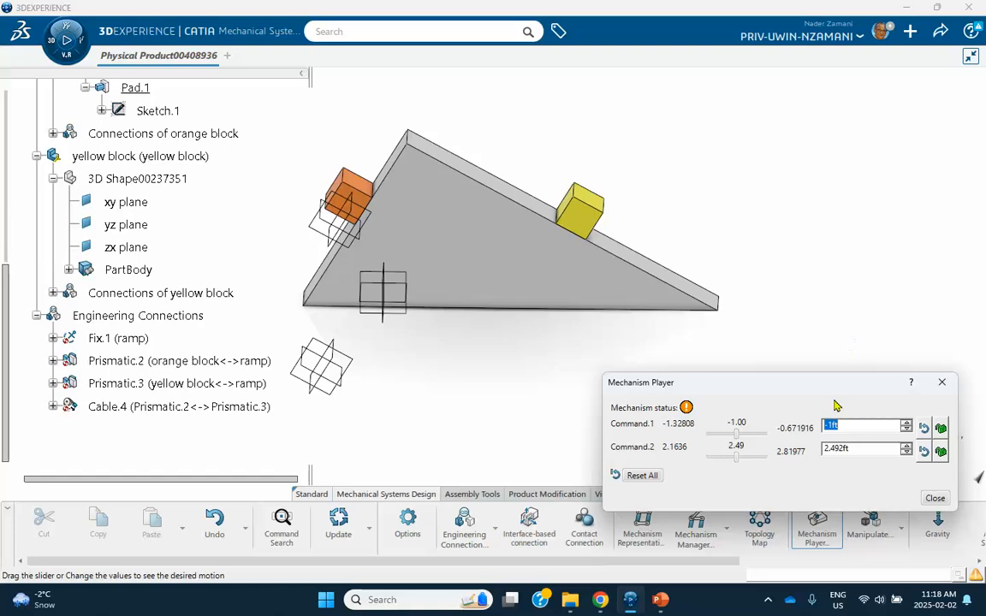
{"action": "left_click_drag", "start_coordinate": [746, 435], "coordinate": [677, 428]}
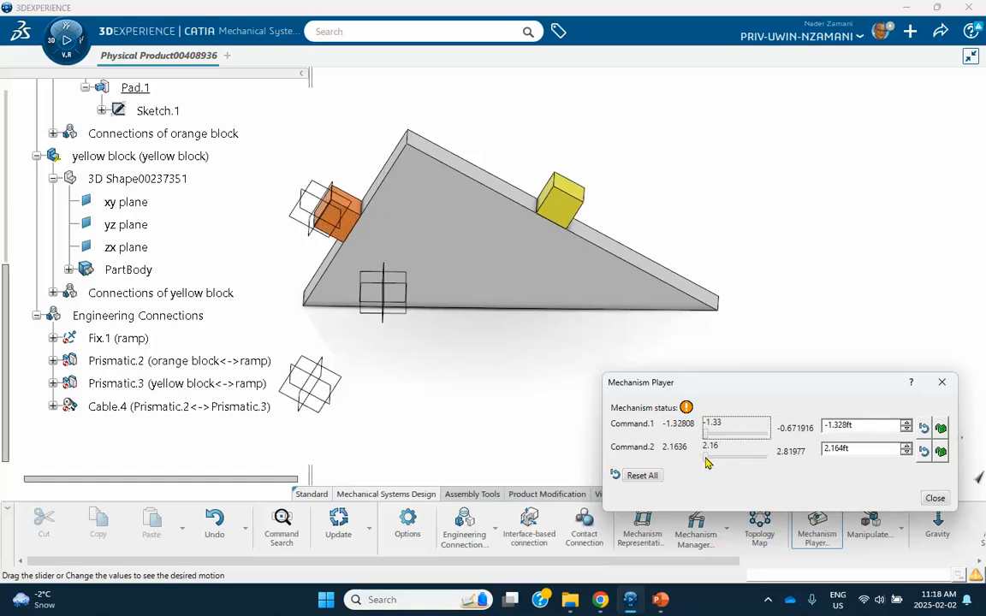
{"action": "left_click_drag", "start_coordinate": [707, 463], "coordinate": [682, 451]}
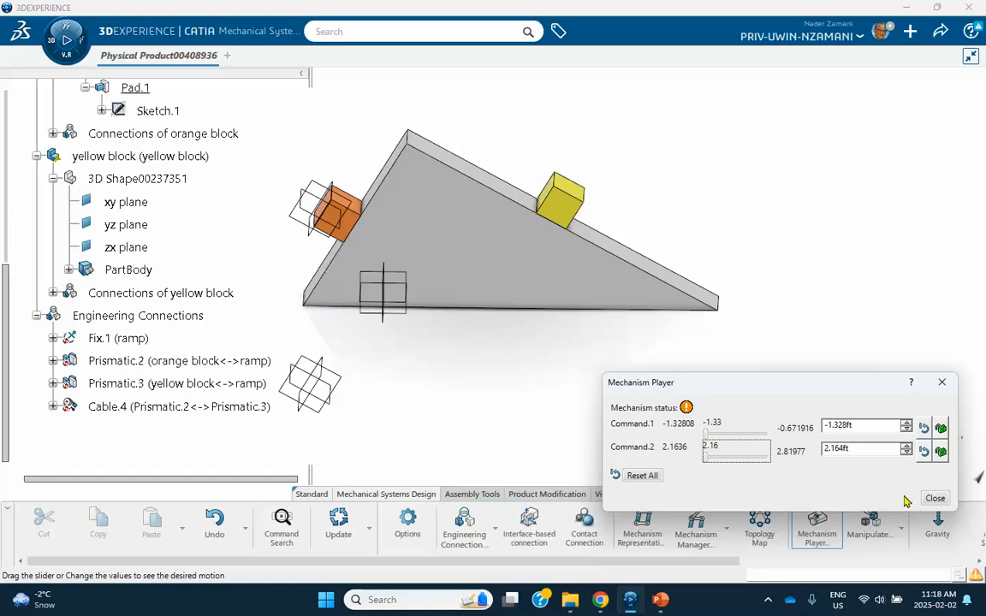
{"action": "left_click", "coordinate": [935, 499]}
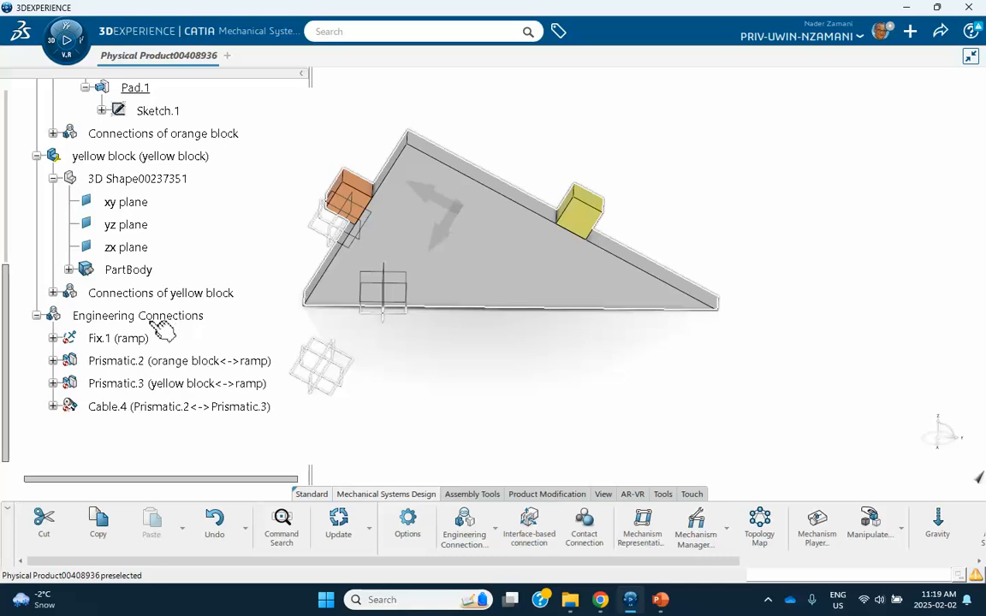
Inspect the translation and ratio settings of the Cable.4 connection and leave its definition without changes.
{"action": "double_click", "coordinate": [190, 407]}
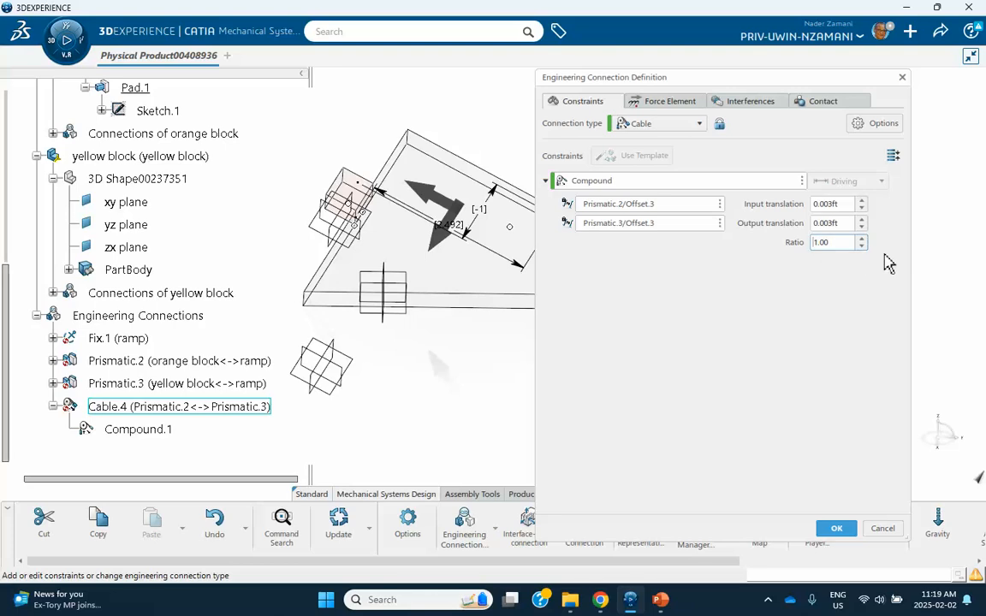
{"action": "left_click", "coordinate": [832, 528]}
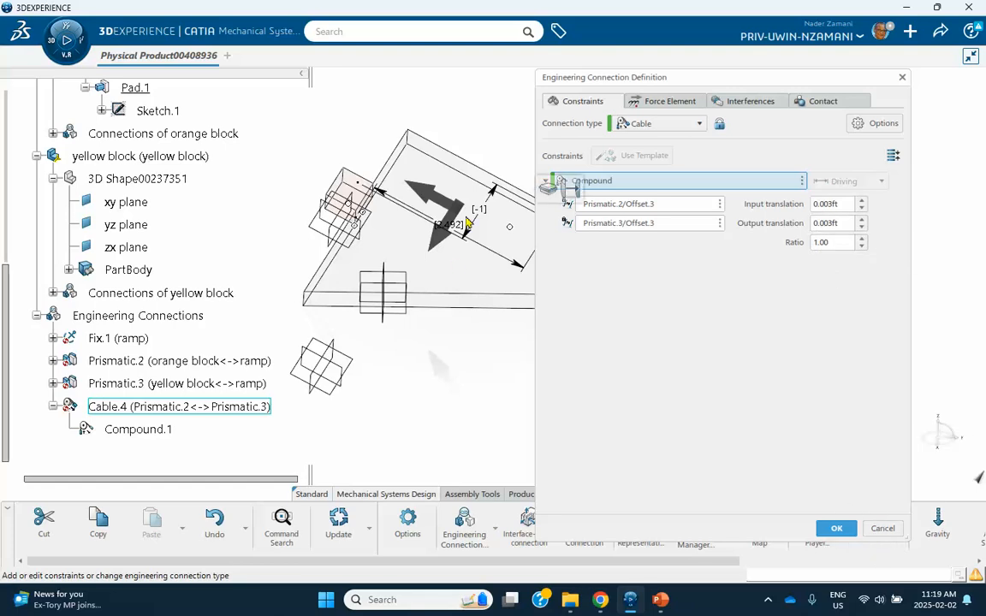
{"action": "left_click", "coordinate": [883, 528]}
{"action": "left_click", "coordinate": [513, 375]}
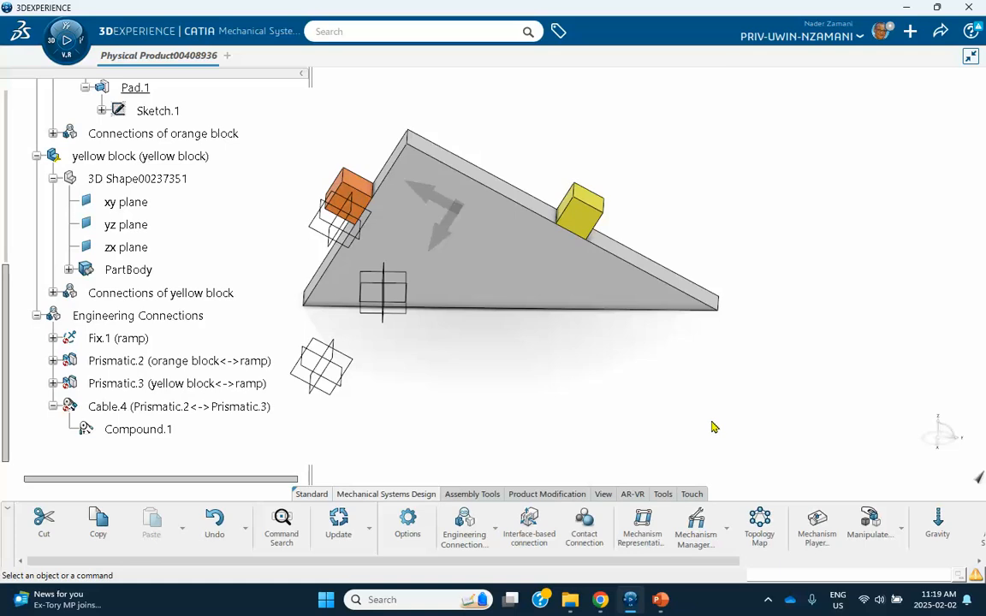
Play the mechanism again using Command.1, reset all commands, and close the Mechanism Player.
{"action": "left_click", "coordinate": [817, 526]}
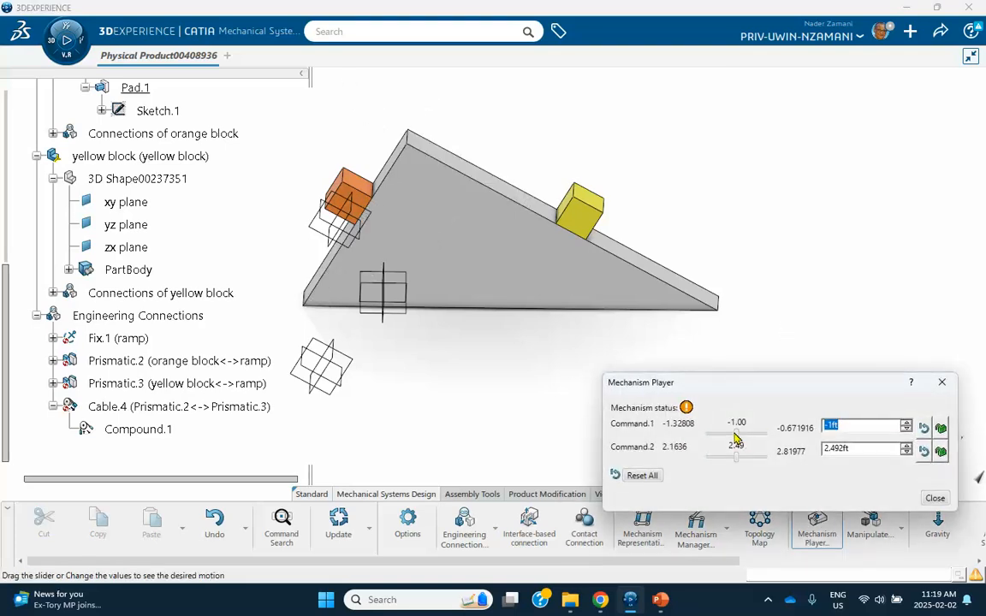
{"action": "mouse_move", "coordinate": [738, 440]}
{"action": "left_mouse_down"}
{"action": "mouse_move", "coordinate": [723, 438]}
{"action": "mouse_move", "coordinate": [746, 443]}
{"action": "left_mouse_up"}
{"action": "left_click", "coordinate": [638, 475]}
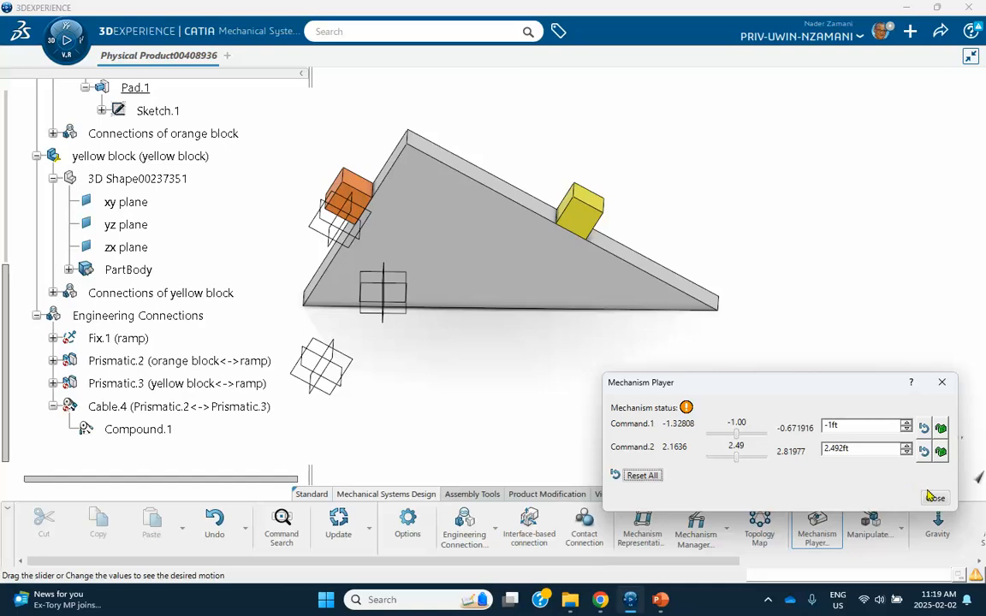
{"action": "left_click", "coordinate": [935, 498]}
Update the assembly's engineering connections.
{"action": "middle_click_drag", "start_coordinate": [249, 409], "coordinate": [244, 280]}
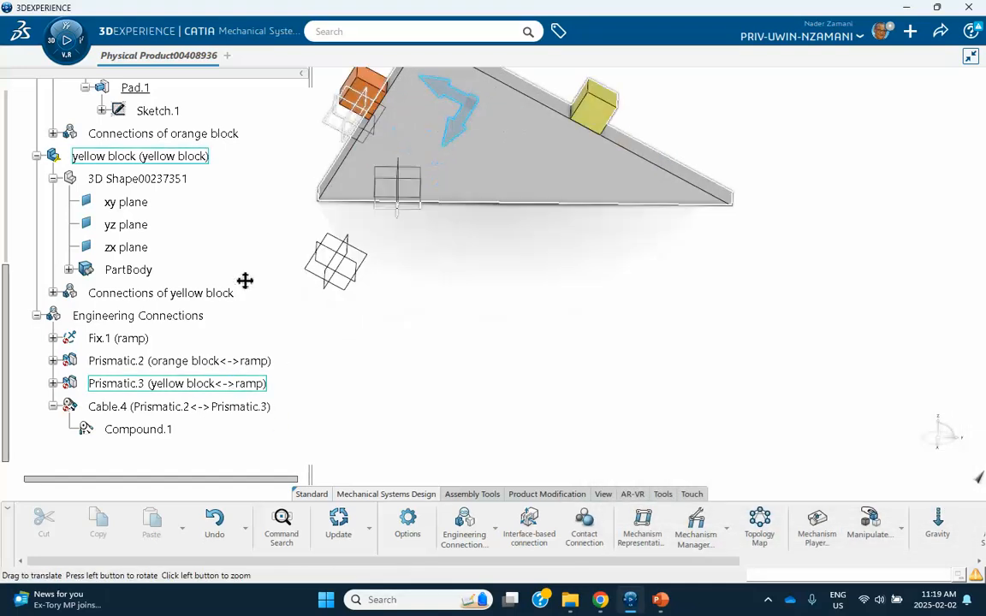
{"action": "left_click", "coordinate": [338, 519]}
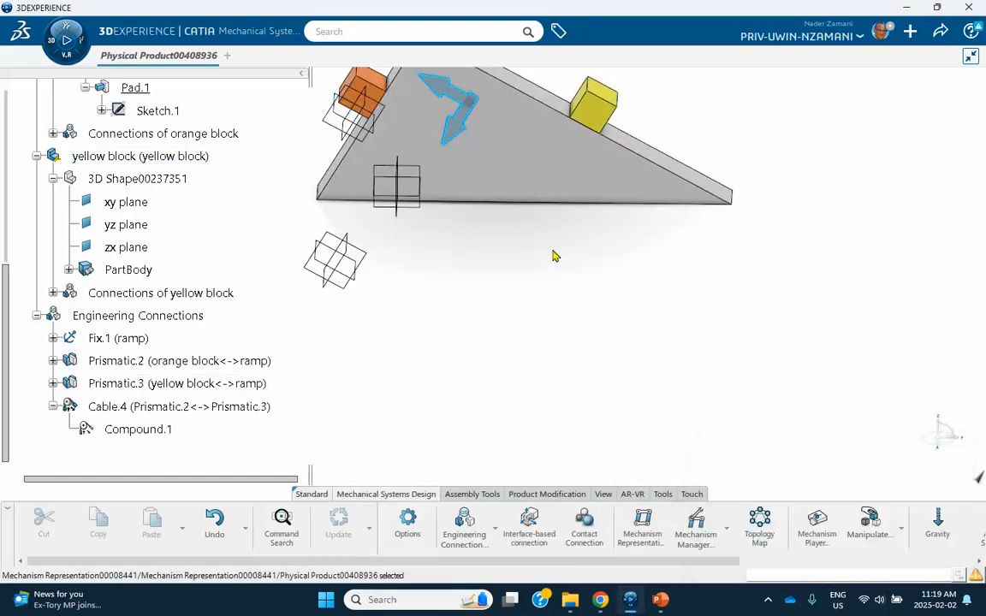
{"action": "left_click", "coordinate": [469, 316]}
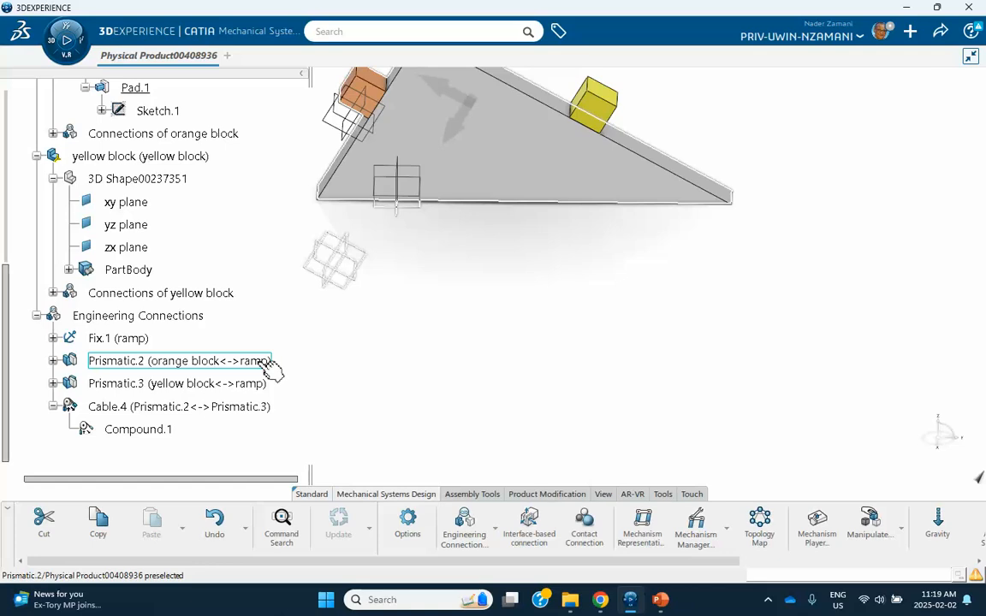
Start Weight Definition and declare the ramp's weight, filling its mass and inertia attributes from the geometry.
{"action": "scroll", "coordinate": [552, 484], "scroll_direction": "right", "scroll_amount": 5}
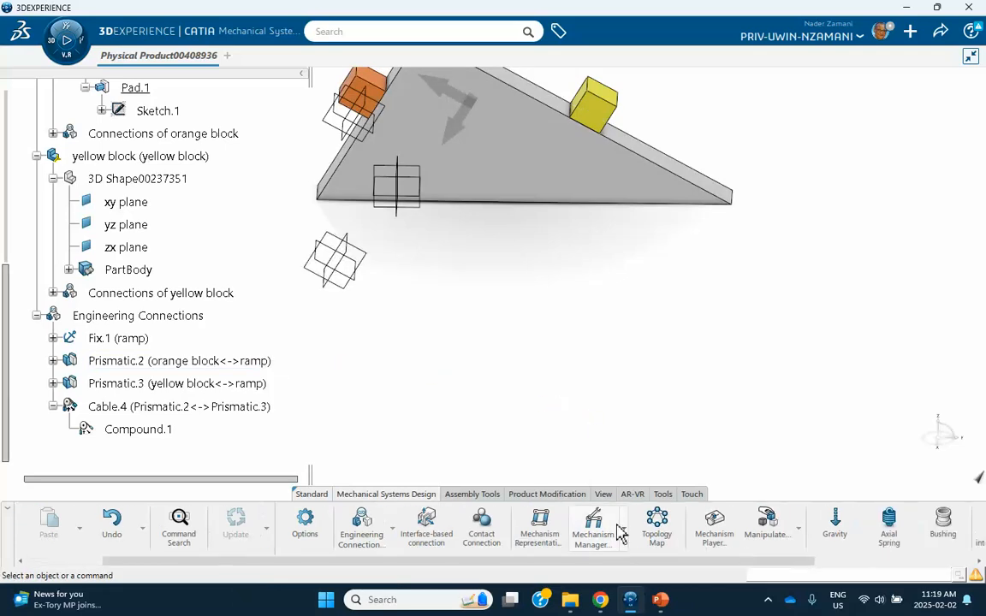
{"action": "middle_click_drag", "start_coordinate": [579, 377], "coordinate": [594, 482]}
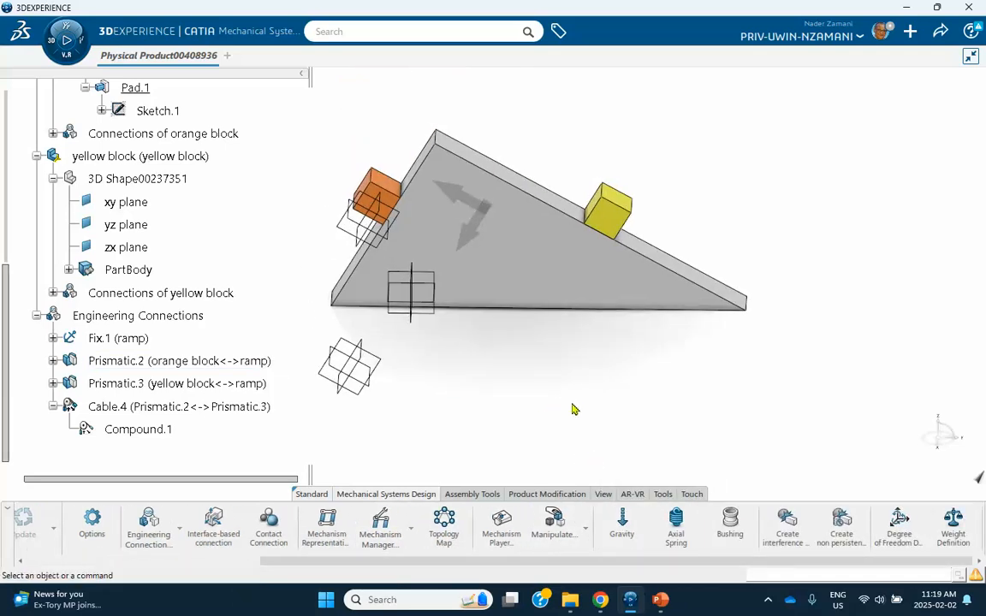
{"action": "left_click", "coordinate": [955, 531]}
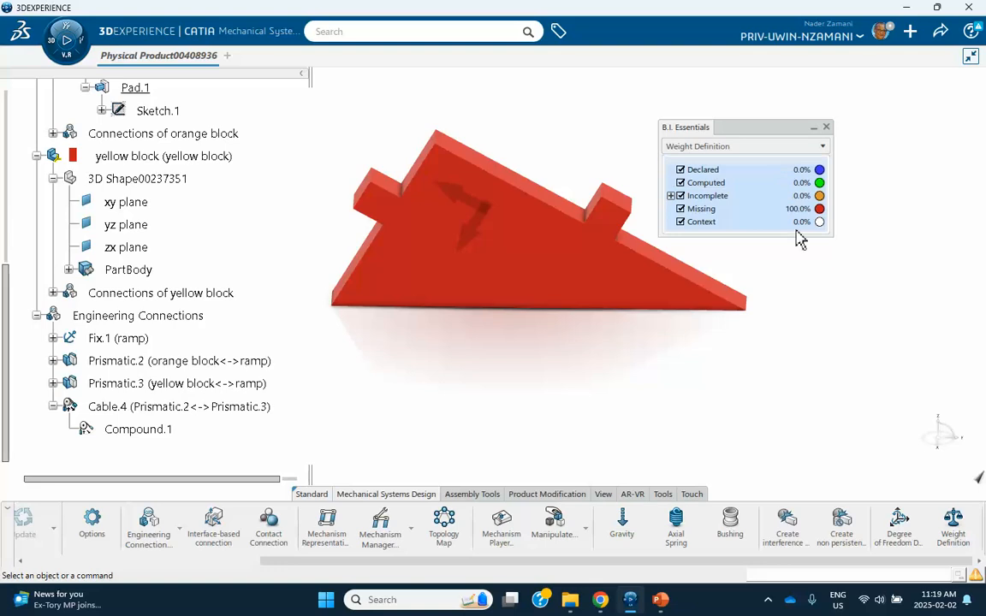
{"action": "scroll", "coordinate": [98, 338], "scroll_direction": "up", "scroll_amount": 6}
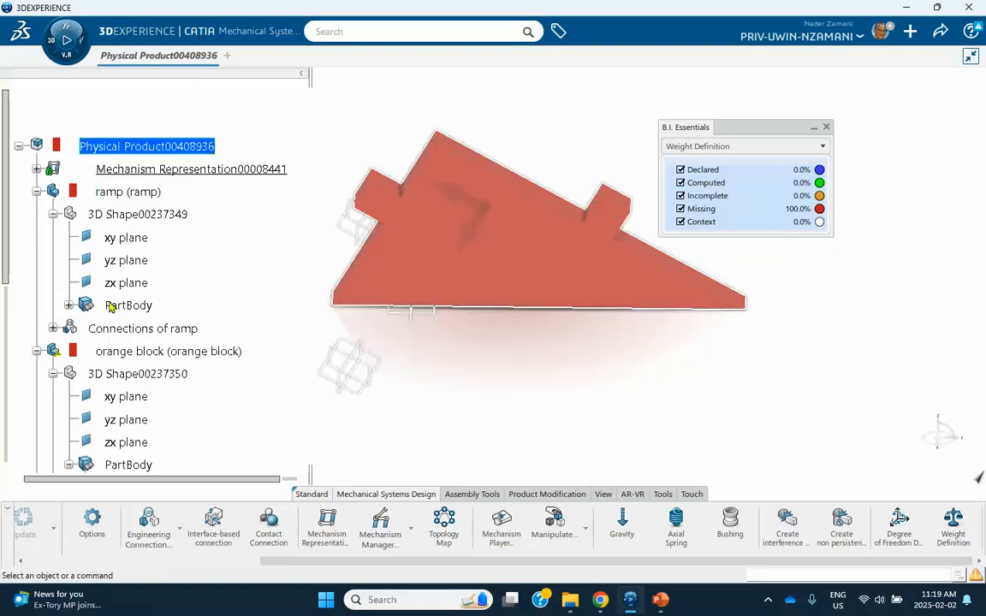
{"action": "left_click", "coordinate": [151, 196]}
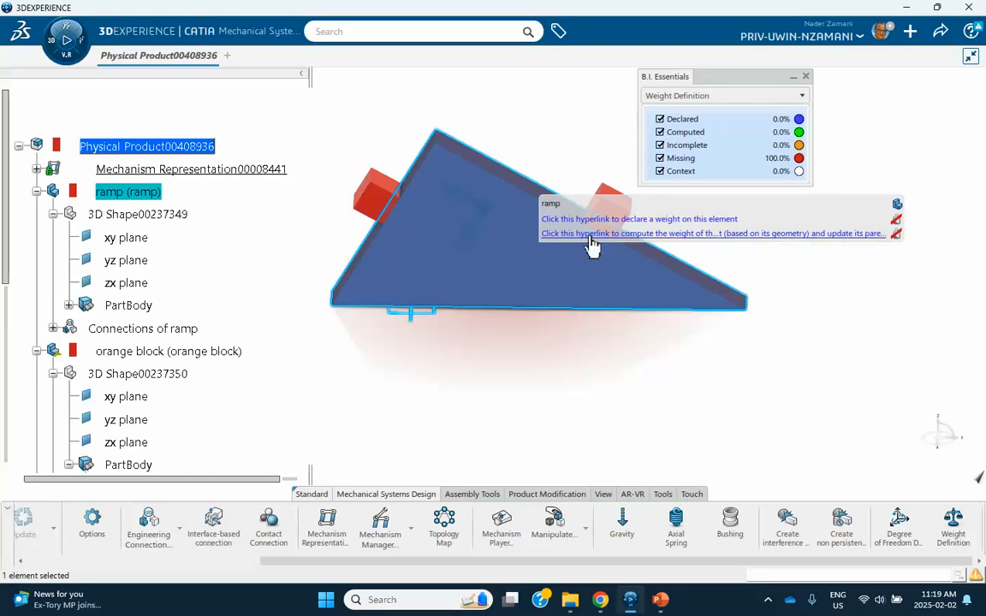
{"action": "left_click", "coordinate": [691, 222]}
{"action": "left_click", "coordinate": [203, 185]}
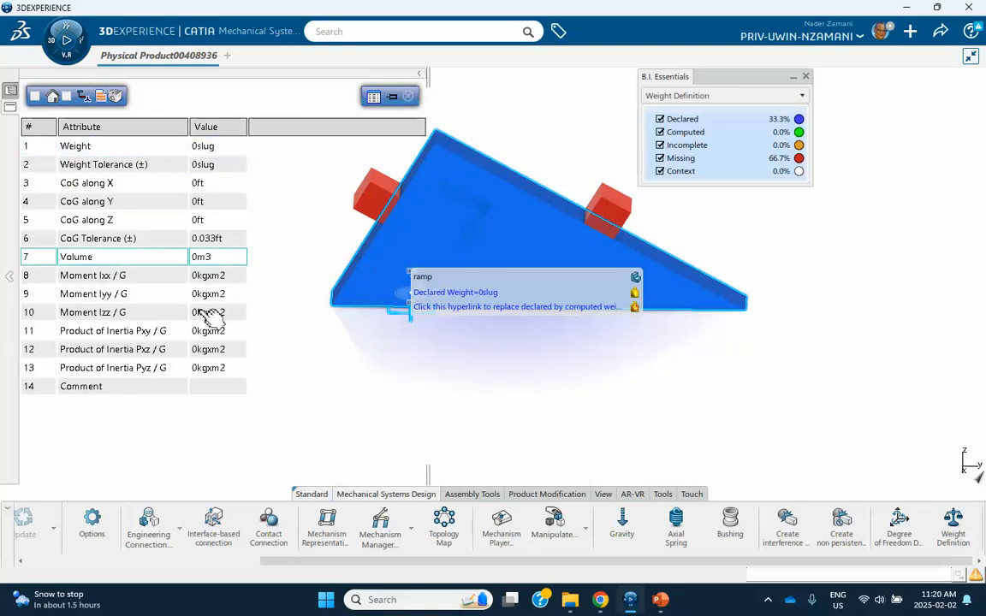
{"action": "left_click", "coordinate": [34, 98]}
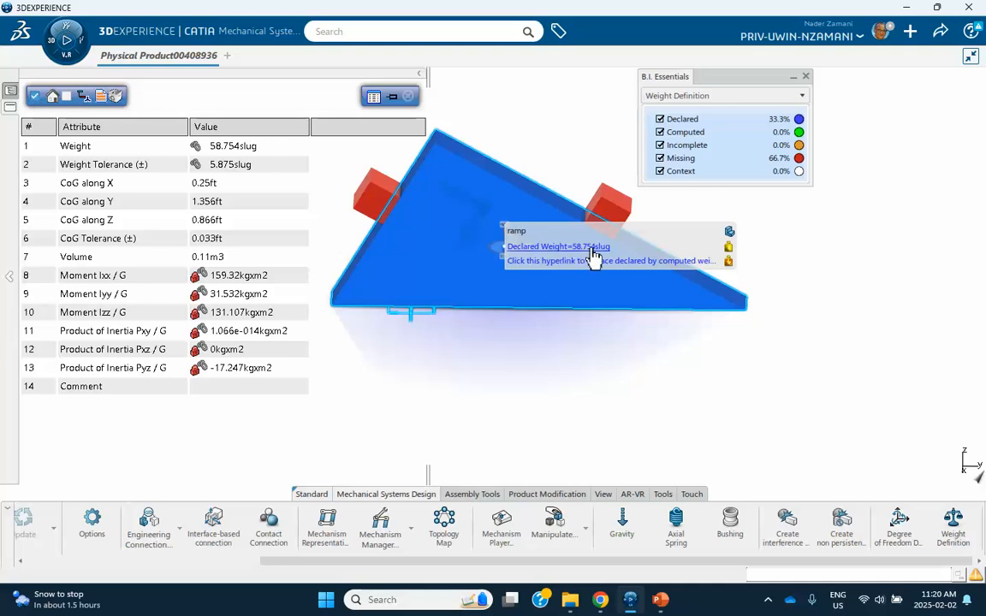
{"action": "double_click", "coordinate": [240, 148]}
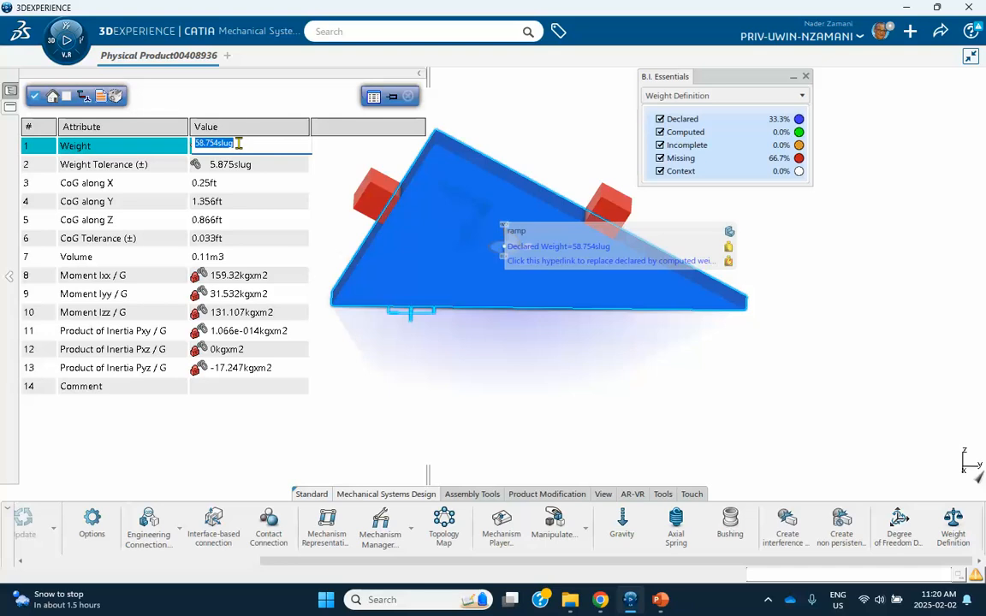
{"action": "left_click", "coordinate": [409, 411]}
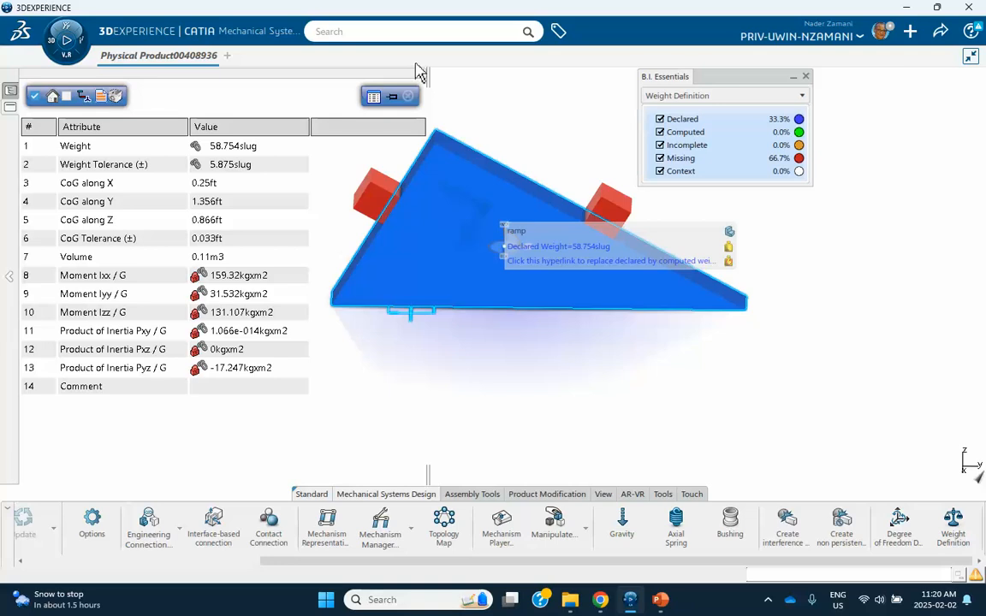
{"action": "left_click", "coordinate": [408, 97]}
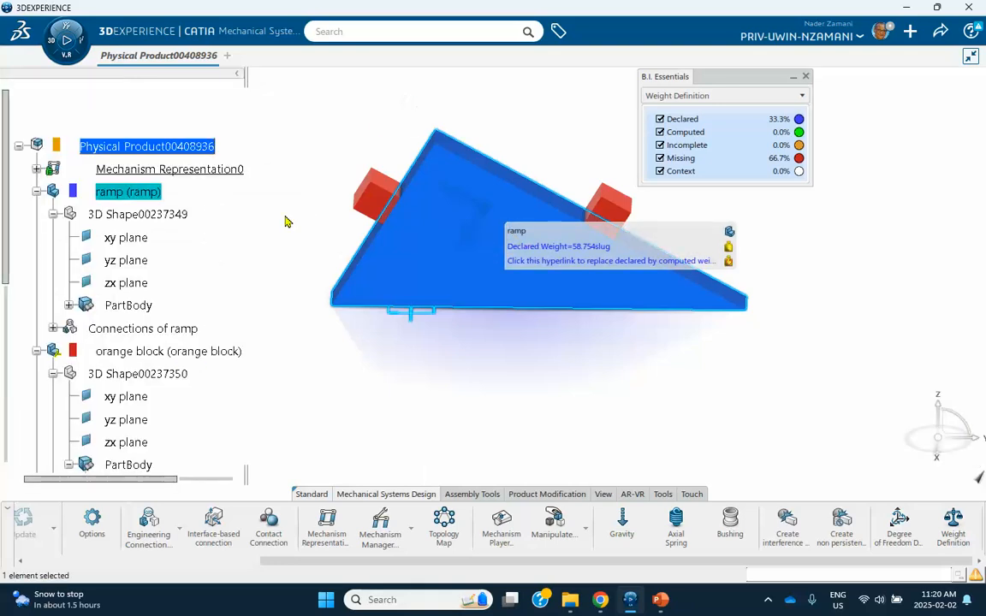
Declare the orange block's weight with geometry-based attributes, check the required mass on the PowerPoint slide, and set the weight to 0.31 slug.
{"action": "left_click", "coordinate": [183, 357]}
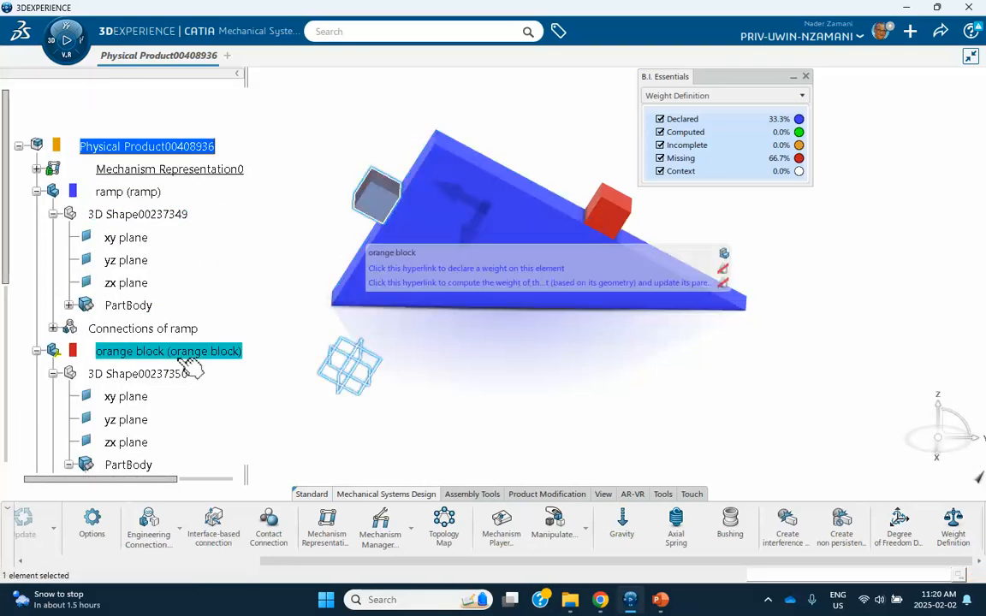
{"action": "left_click", "coordinate": [510, 269]}
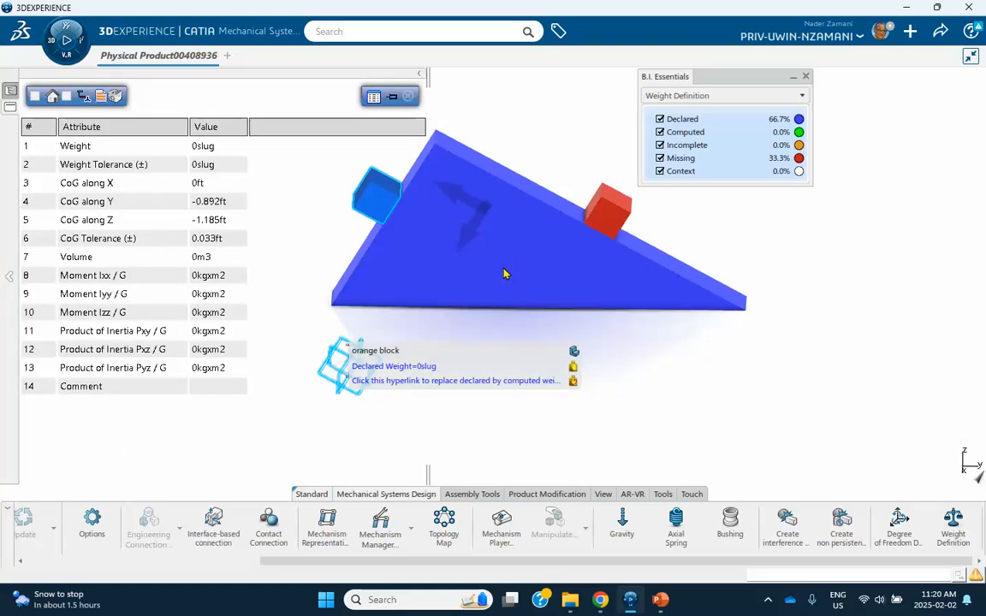
{"action": "left_click", "coordinate": [34, 97]}
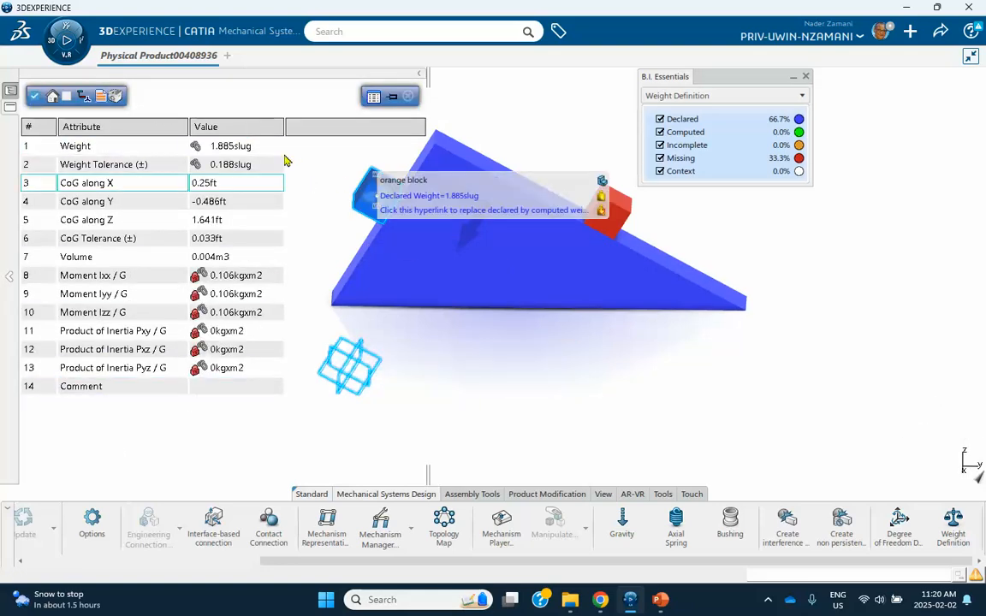
{"action": "left_click", "coordinate": [259, 148]}
{"action": "left_click", "coordinate": [251, 145]}
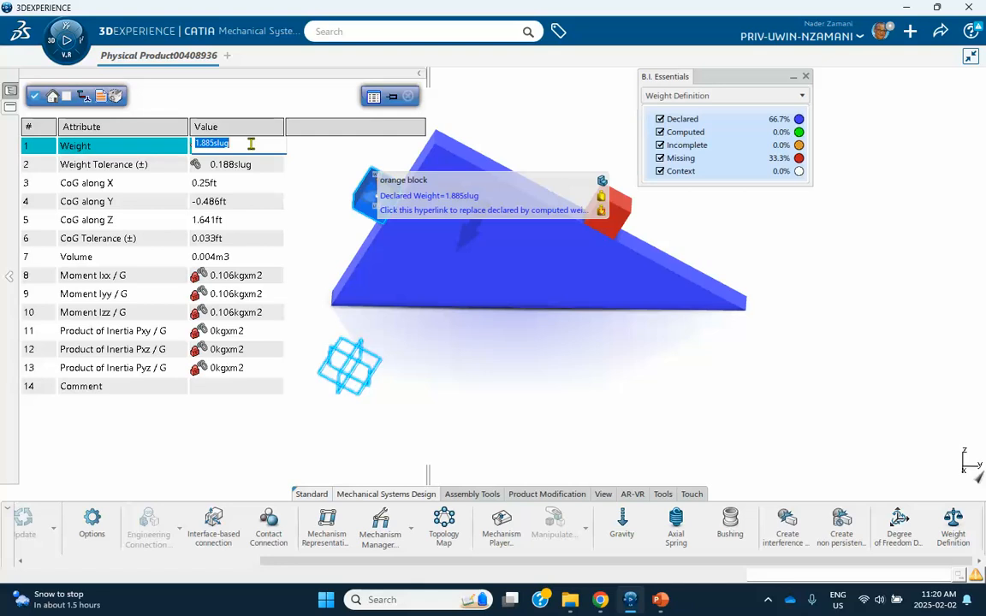
{"action": "key", "text": "BackSpace"}
{"action": "left_click", "coordinate": [660, 598]}
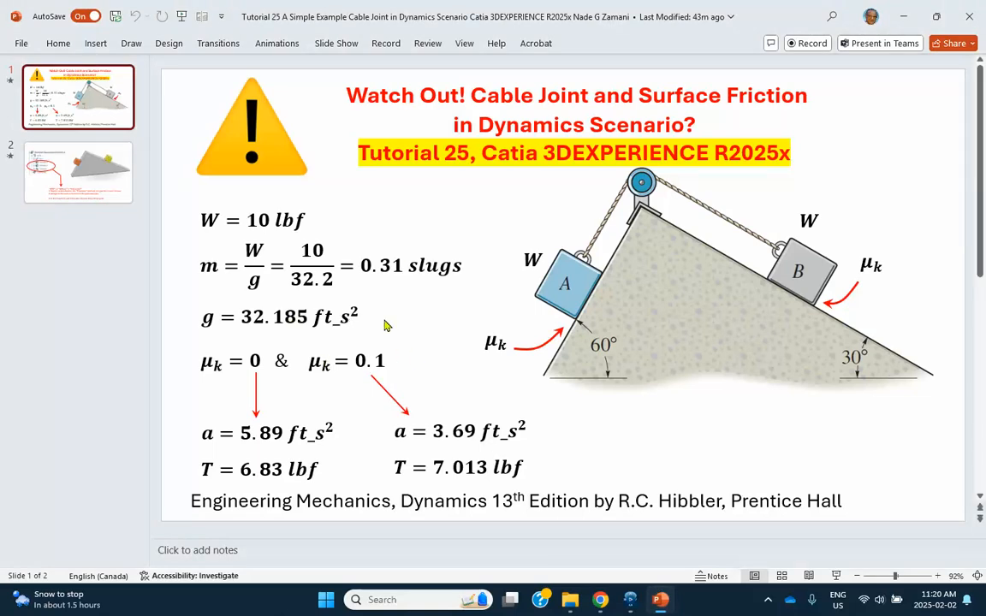
{"action": "key", "text": "alt+Tab"}
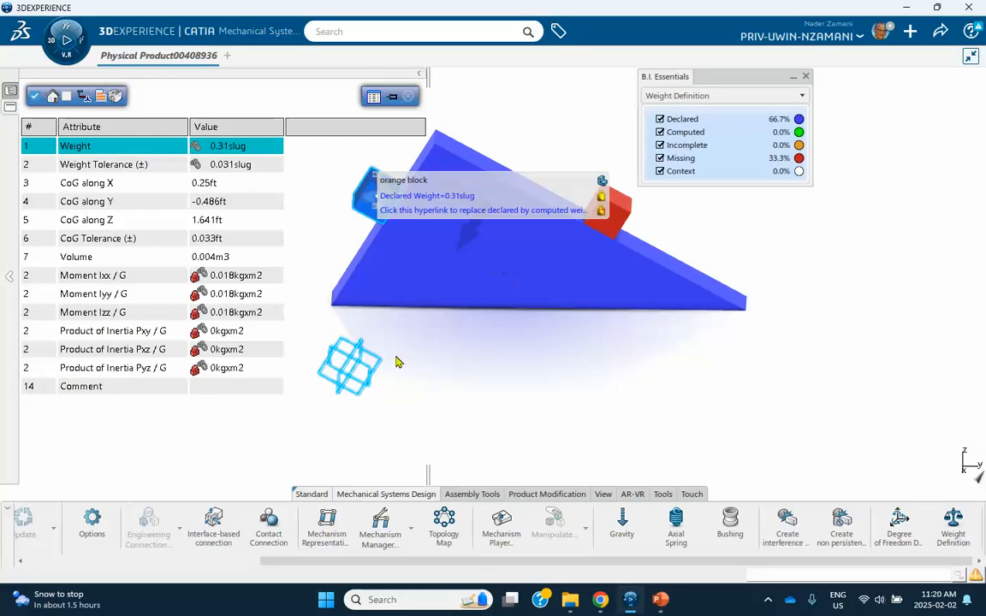
{"action": "left_click", "coordinate": [406, 97]}
Declare the yellow block's weight with geometry-based attributes and set the weight to 0.31 slug.
{"action": "scroll", "coordinate": [236, 348], "scroll_direction": "down", "scroll_amount": 3}
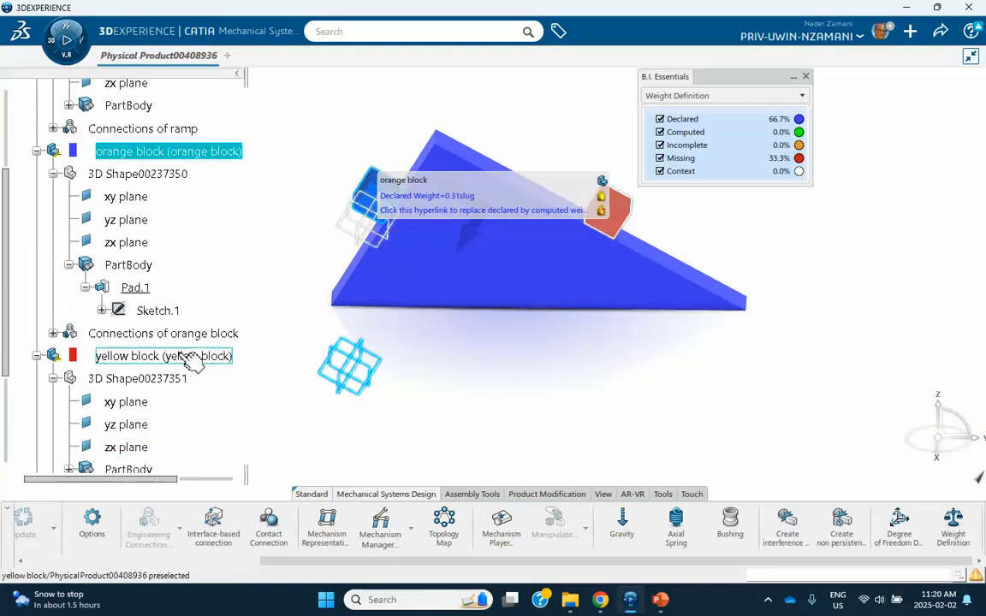
{"action": "left_click", "coordinate": [163, 356]}
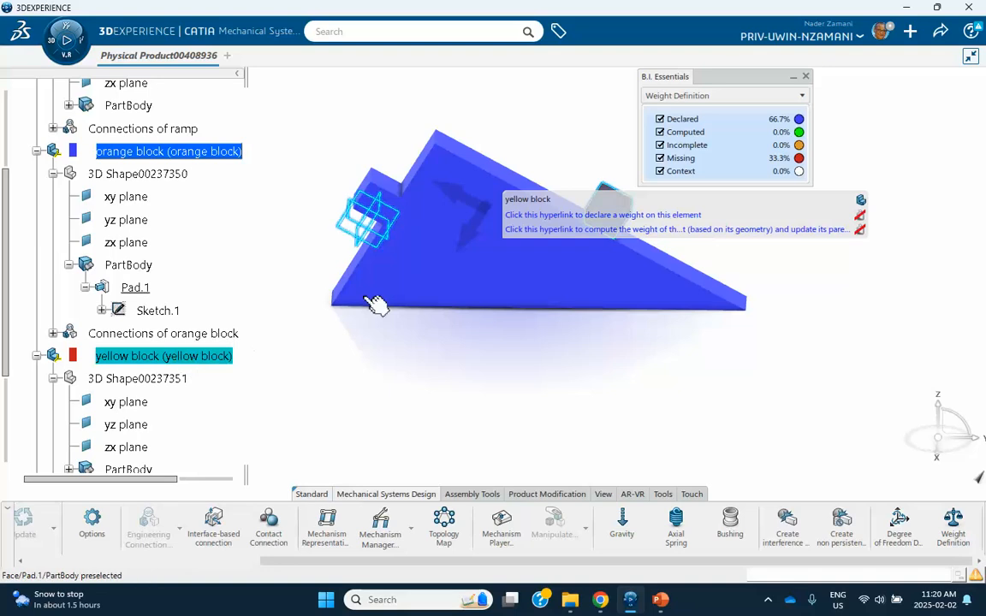
{"action": "left_click", "coordinate": [689, 217]}
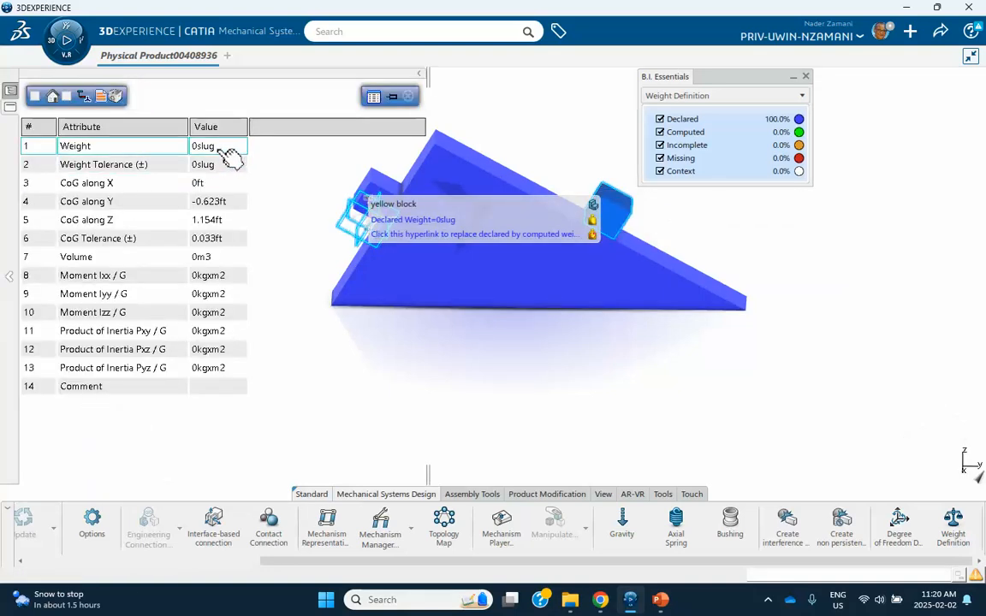
{"action": "left_click", "coordinate": [34, 96]}
{"action": "left_click", "coordinate": [240, 146]}
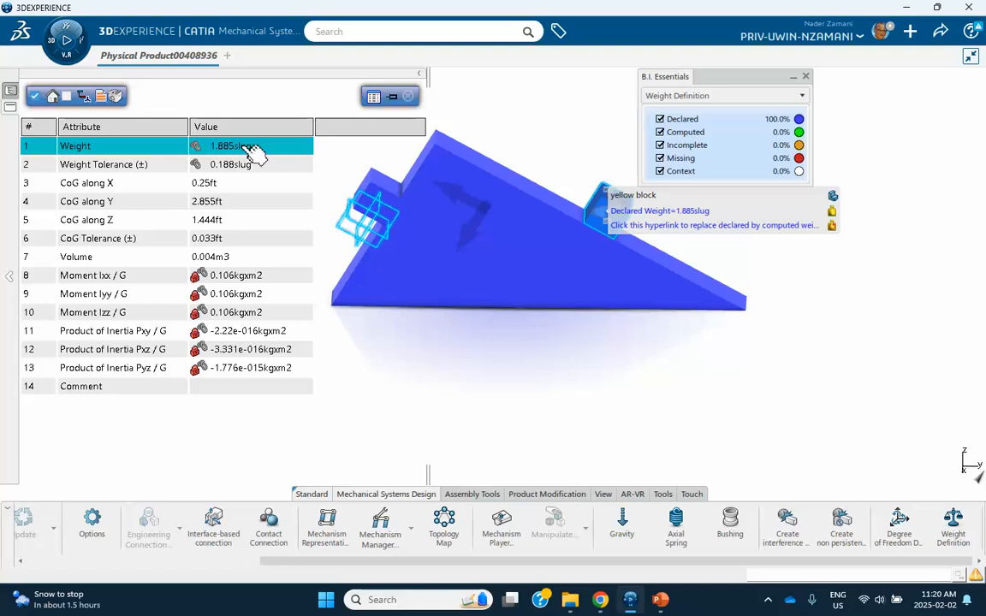
{"action": "left_click", "coordinate": [242, 145]}
{"action": "key", "text": "BackSpace"}
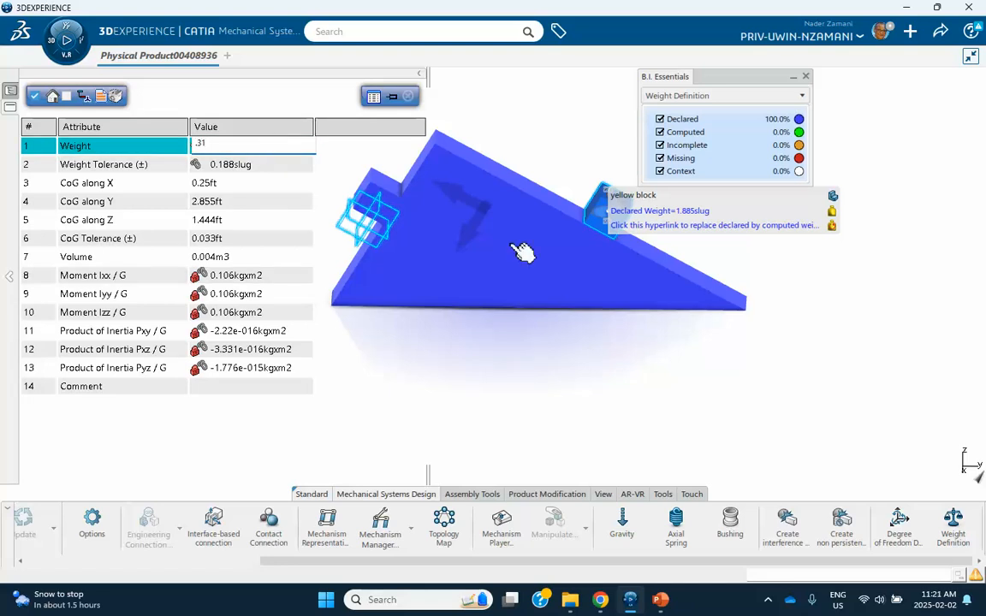
{"action": "key", "text": "Return"}
{"action": "left_click", "coordinate": [409, 97]}
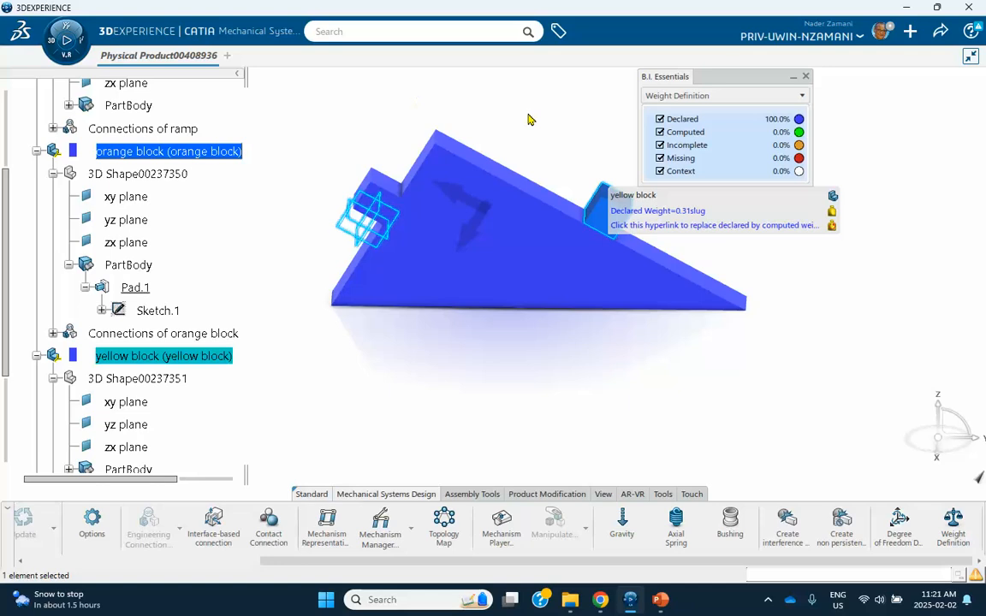
Switch to Mechanical Systems Experience and create a kinematics simulation for the ramp assembly with the default title.
{"action": "scroll", "coordinate": [163, 250], "scroll_direction": "down", "scroll_amount": 2}
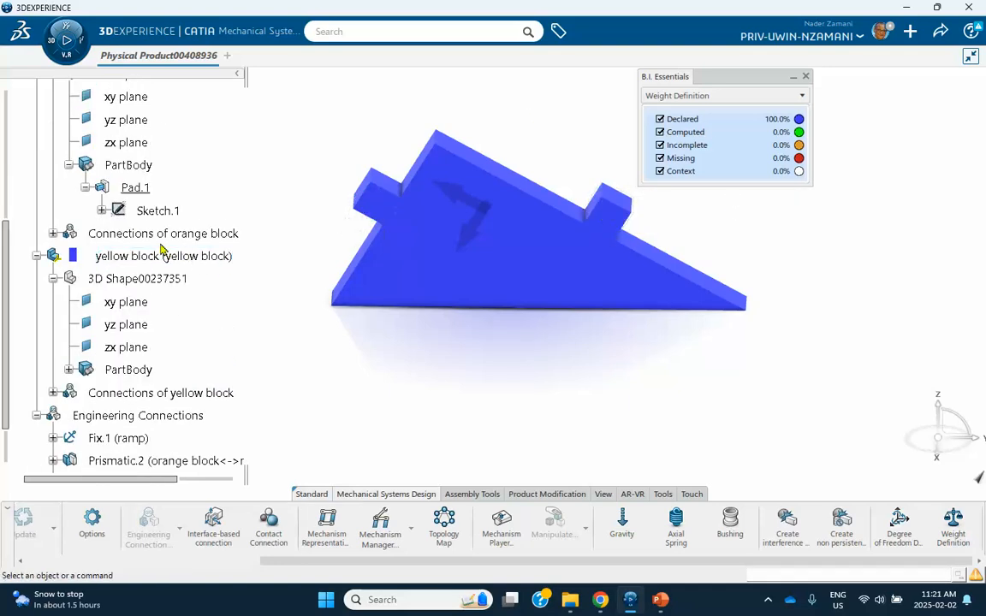
{"action": "left_click", "coordinate": [37, 256]}
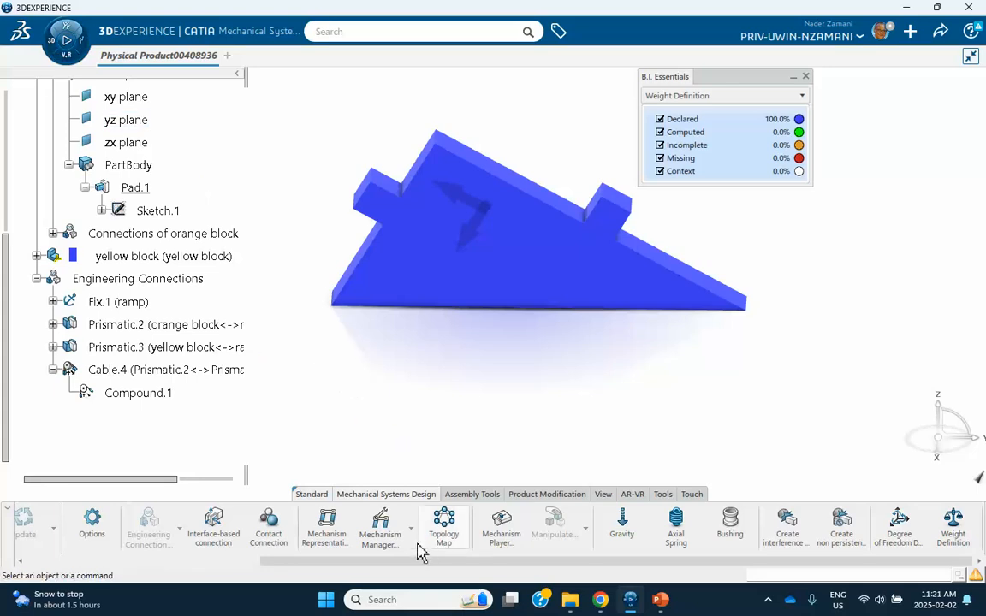
{"action": "scroll", "coordinate": [396, 540], "scroll_direction": "left", "scroll_amount": 3}
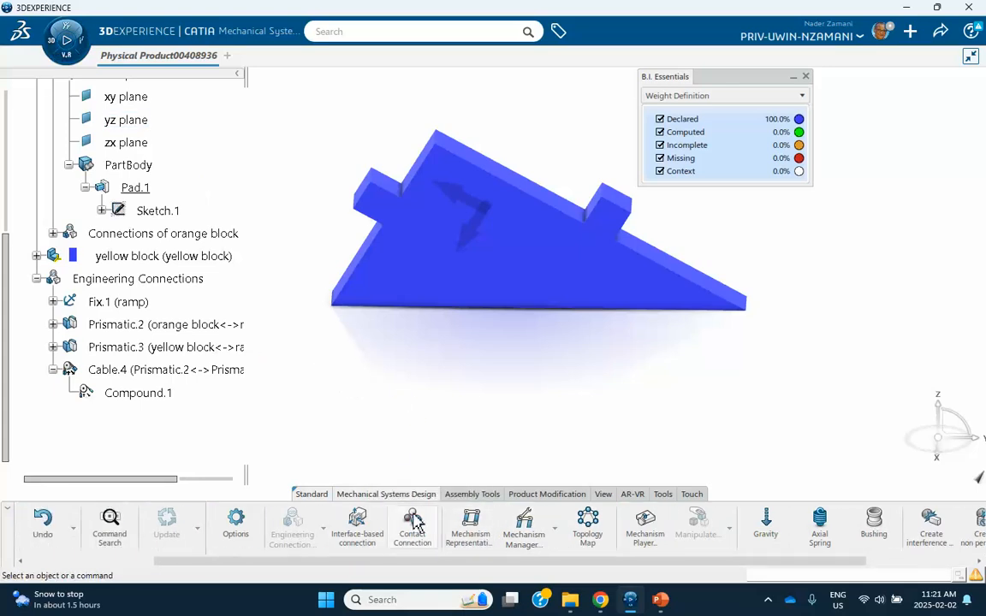
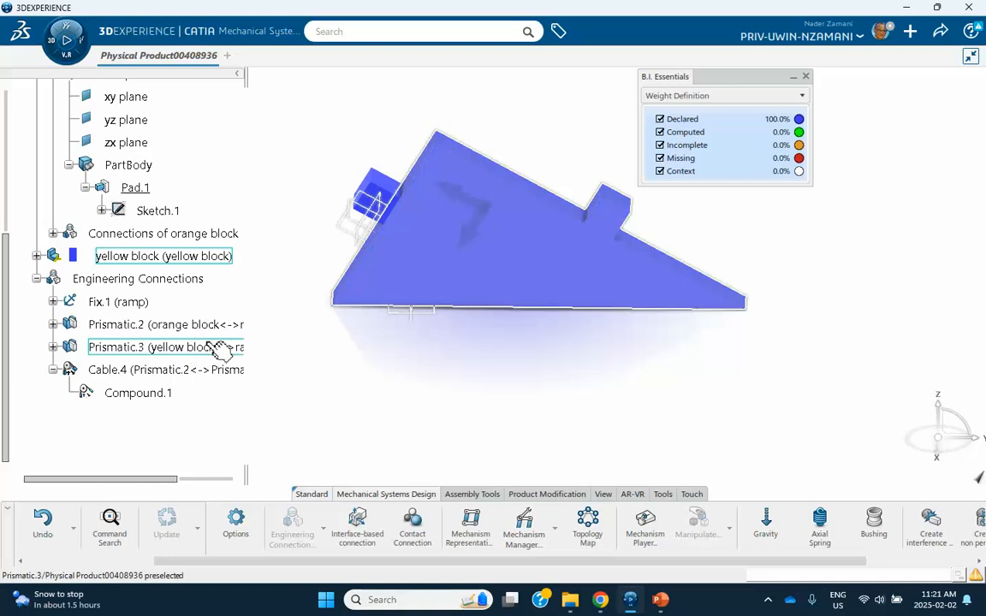
{"action": "scroll", "coordinate": [205, 338], "scroll_direction": "up", "scroll_amount": 4}
{"action": "scroll", "coordinate": [198, 331], "scroll_direction": "up", "scroll_amount": 3}
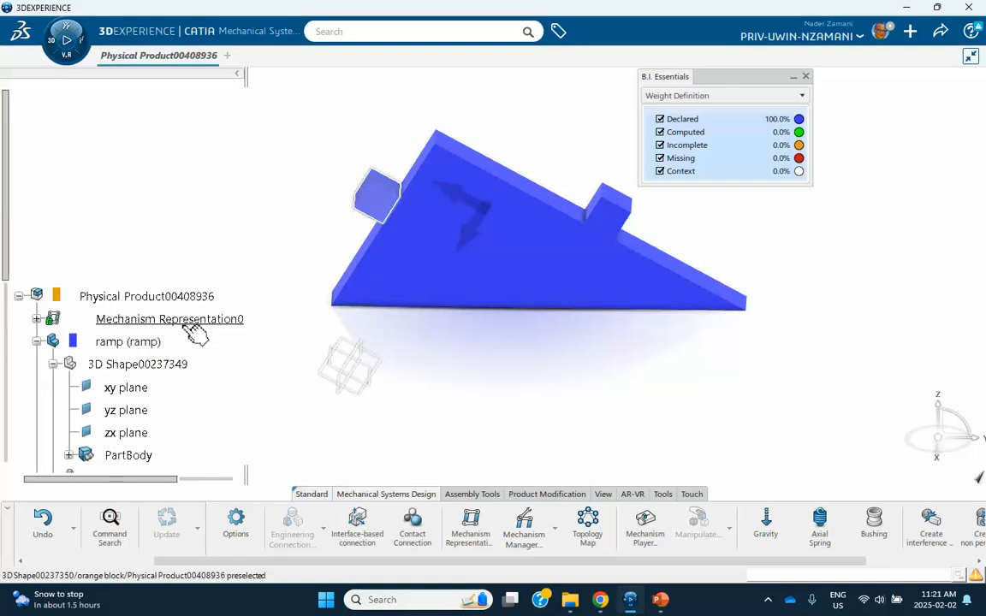
{"action": "left_click", "coordinate": [53, 43]}
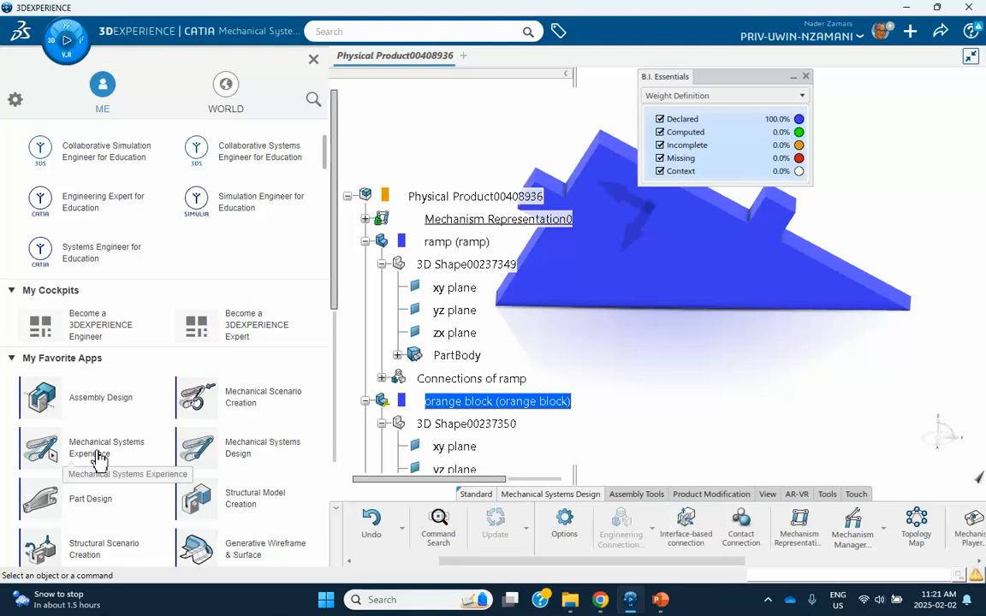
{"action": "left_click", "coordinate": [98, 460]}
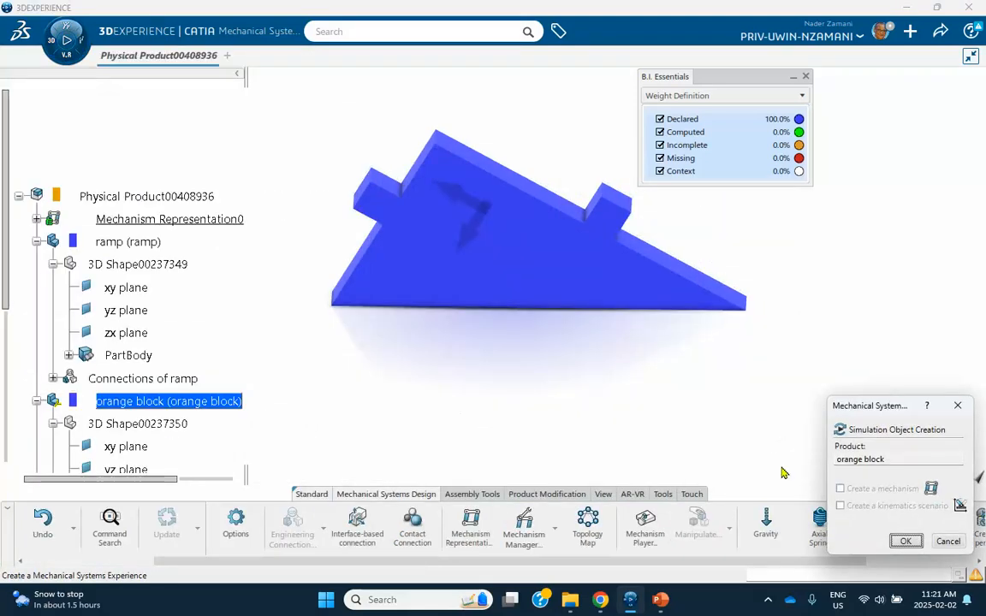
{"action": "left_click", "coordinate": [906, 541]}
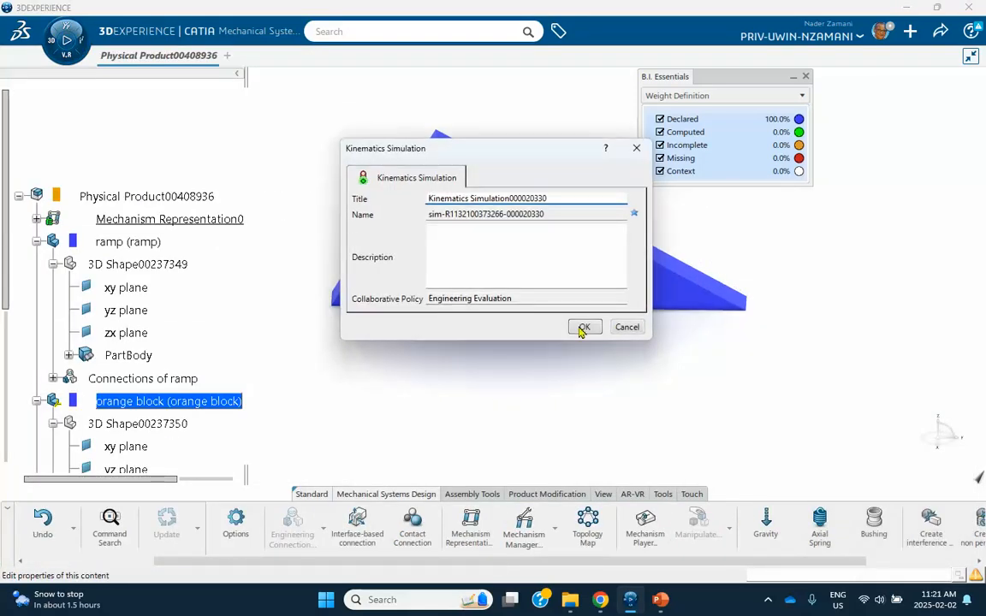
{"action": "left_click", "coordinate": [582, 329]}
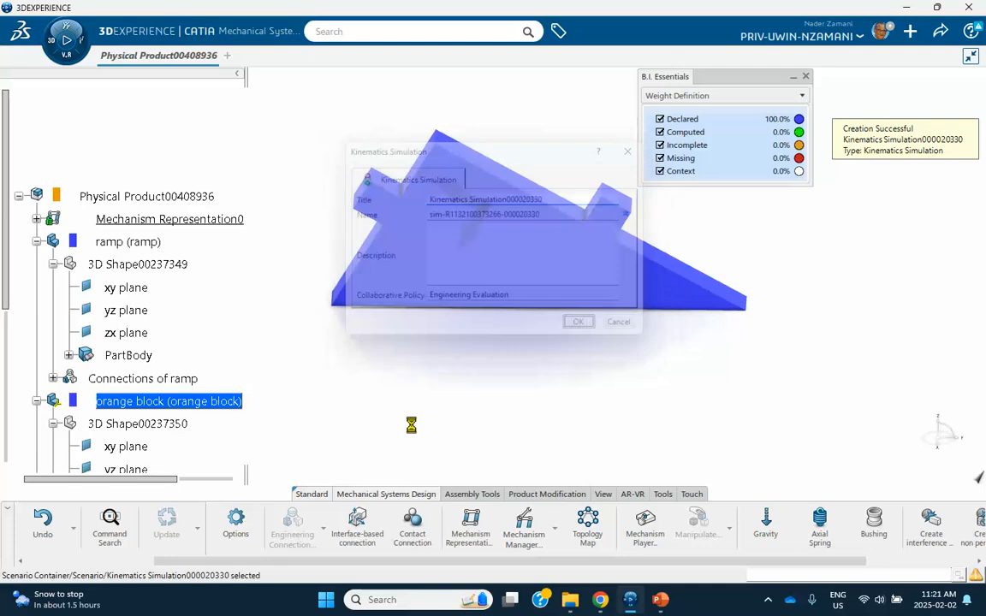
{"action": "middle_click_drag", "start_coordinate": [341, 449], "coordinate": [258, 364]}
{"action": "middle_click_drag", "start_coordinate": [586, 333], "coordinate": [740, 385]}
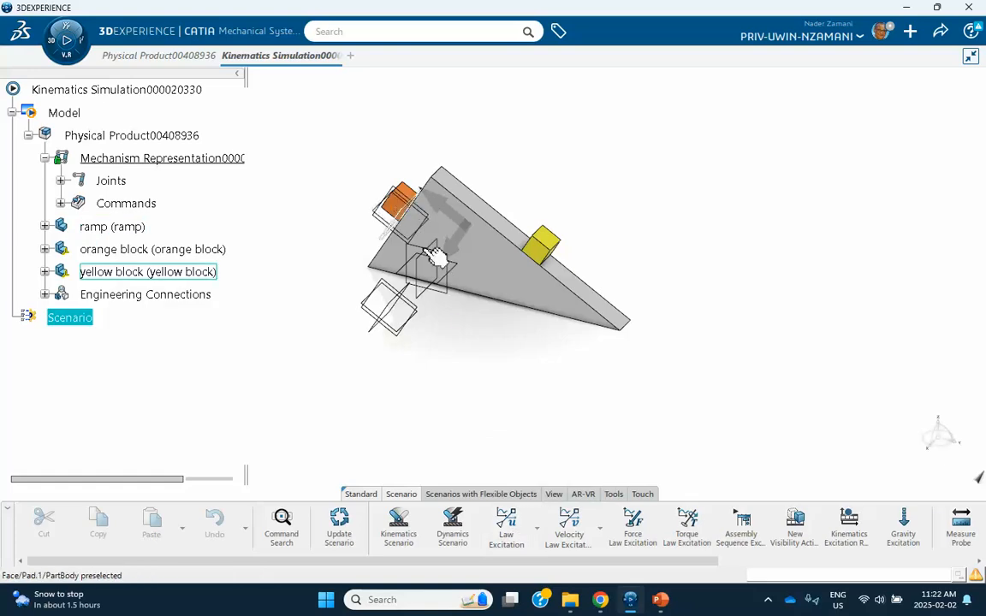
Add a gravity excitation with the default values of 0 in X and Y and -32.185 ft_s2 in Z.
{"action": "left_click", "coordinate": [906, 518]}
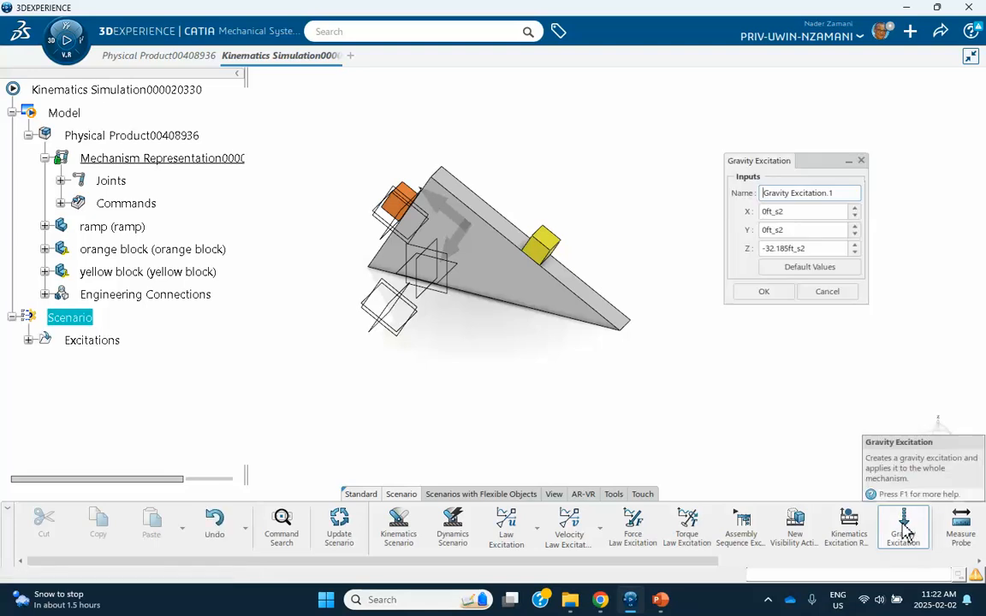
{"action": "left_click", "coordinate": [765, 291]}
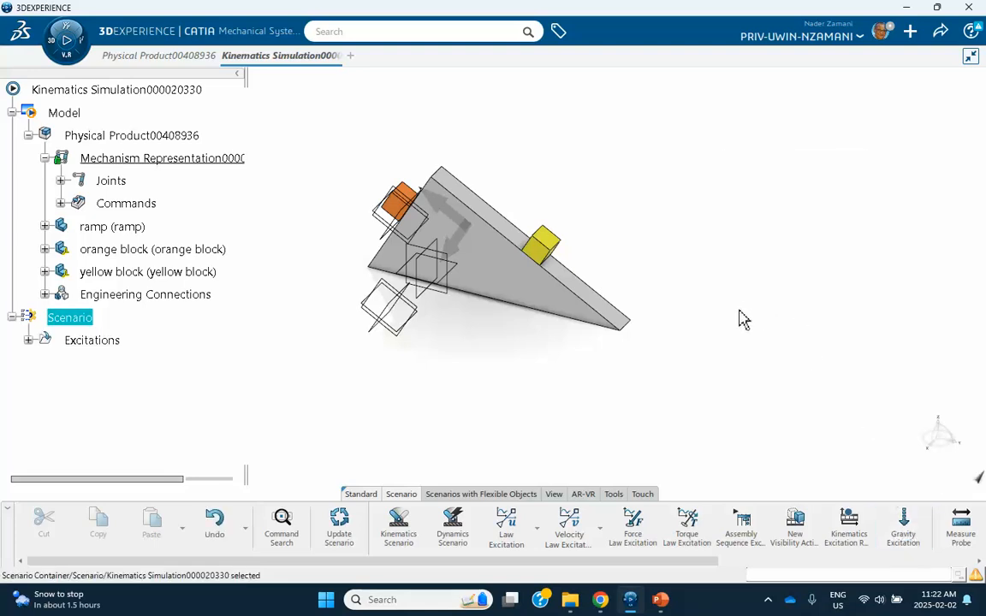
{"action": "left_click", "coordinate": [28, 341]}
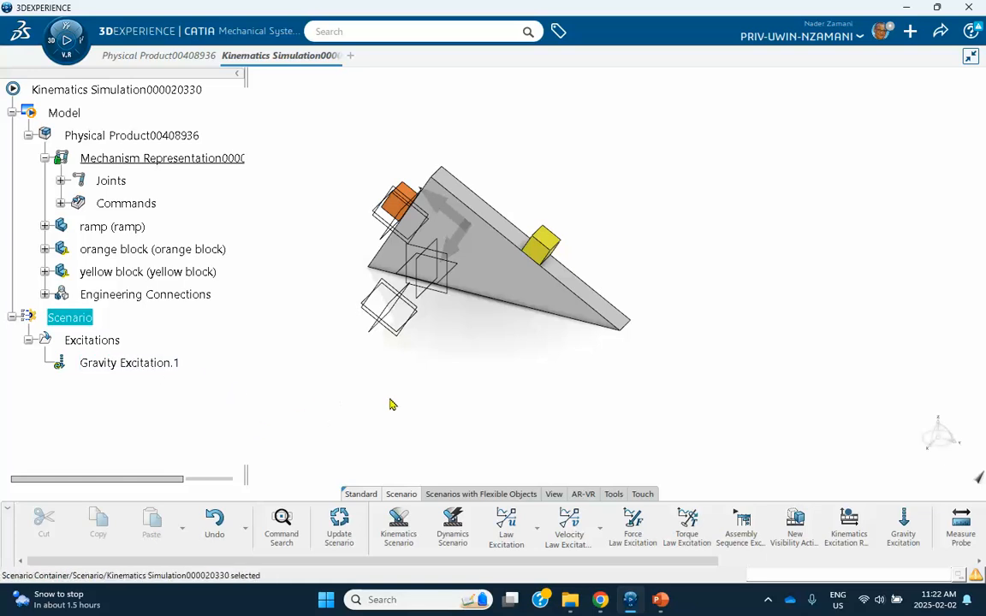
Create a Position, Speed and Acceleration probe on the orange block's top corner point, prefixing its name with "orange".
{"action": "left_click_drag", "start_coordinate": [848, 528], "coordinate": [787, 534]}
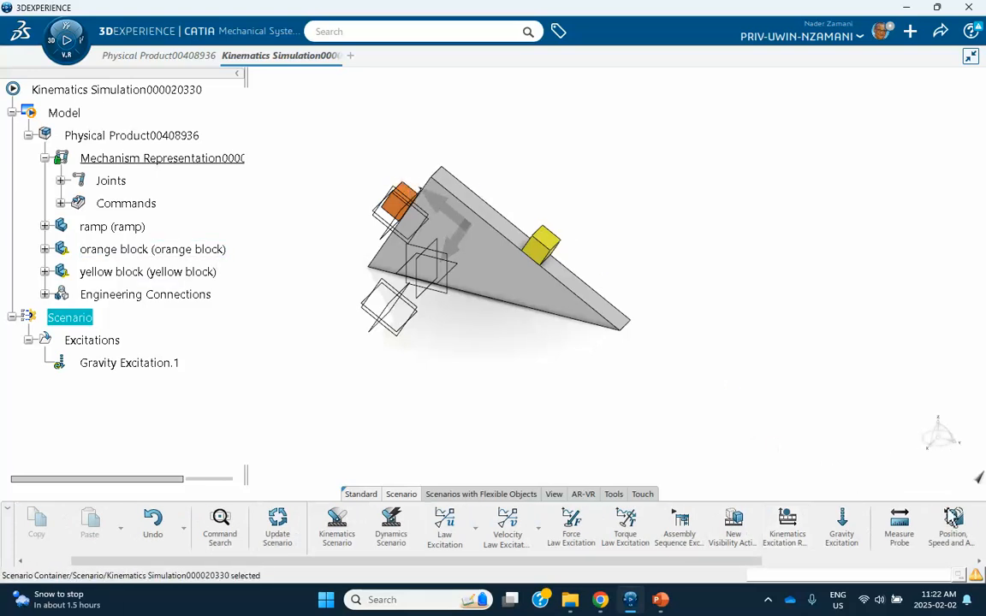
{"action": "left_click", "coordinate": [955, 527]}
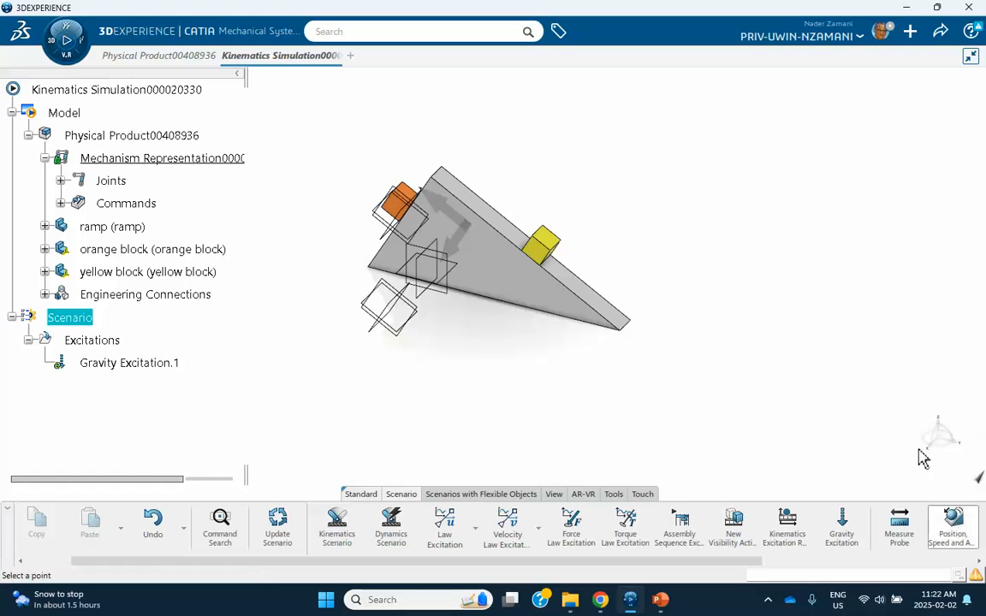
{"action": "left_click", "coordinate": [396, 190]}
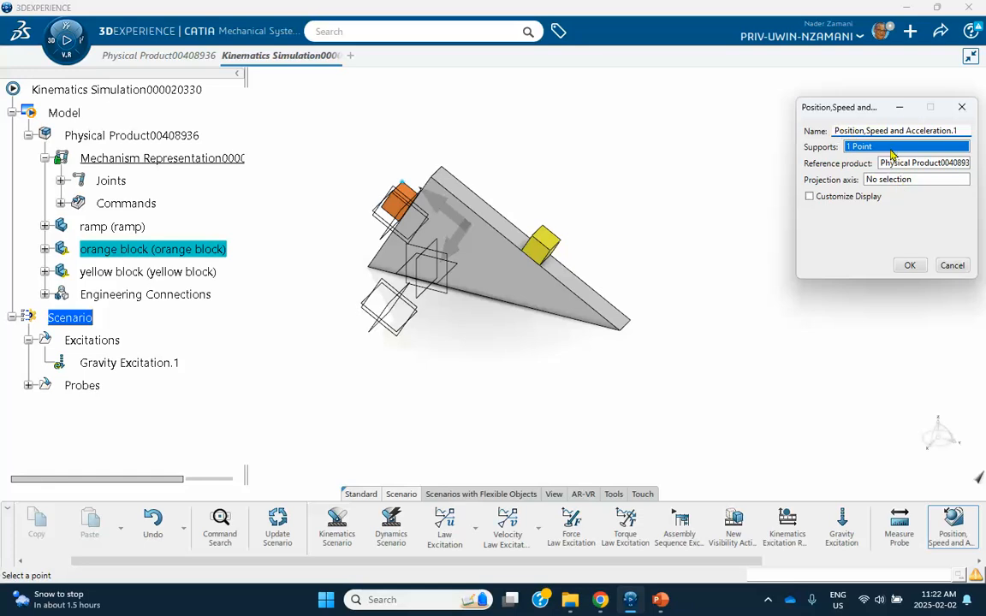
{"action": "left_click", "coordinate": [835, 130]}
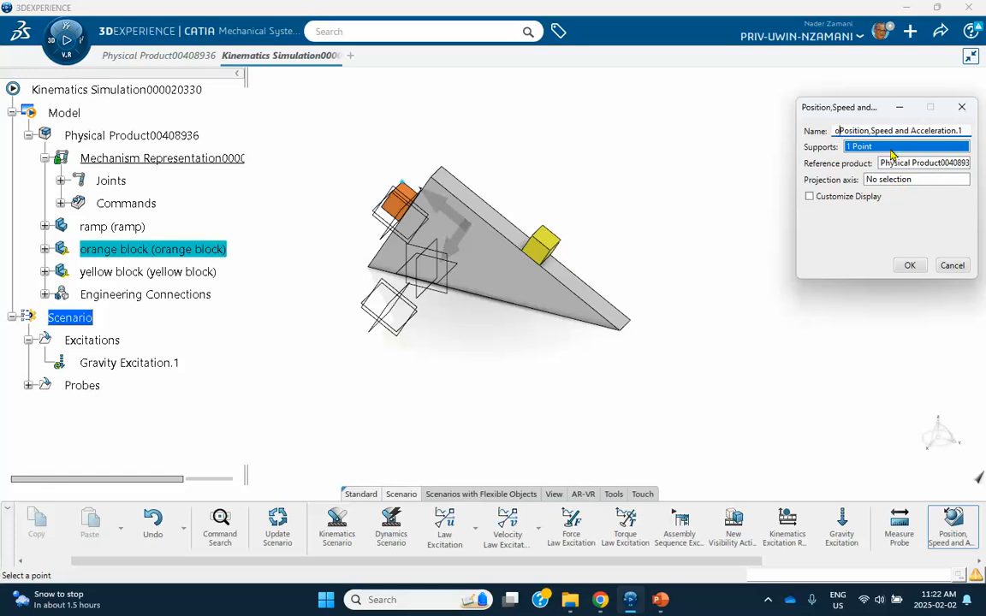
{"action": "type", "text": "orange"}
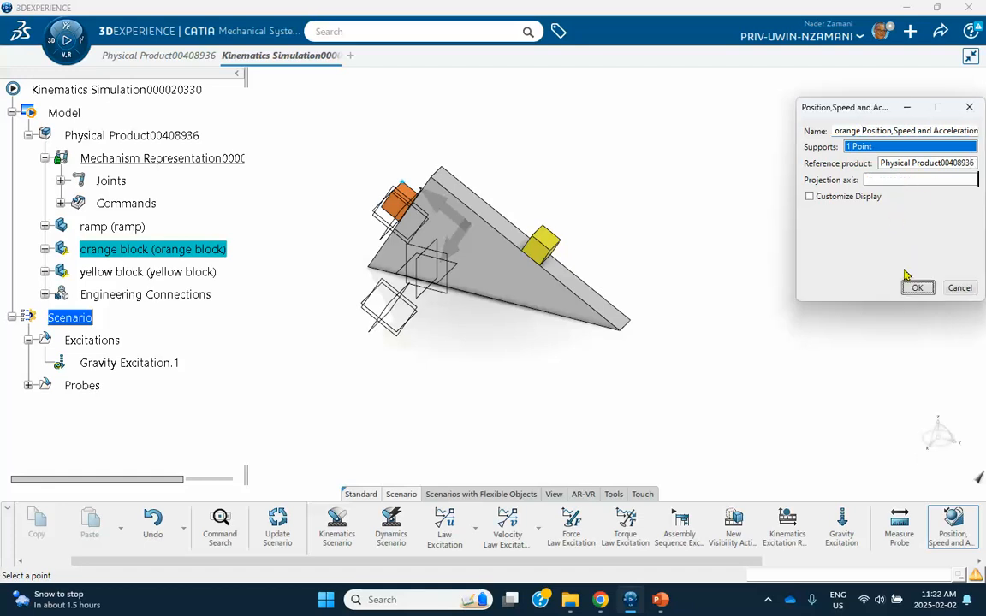
{"action": "left_click", "coordinate": [913, 289]}
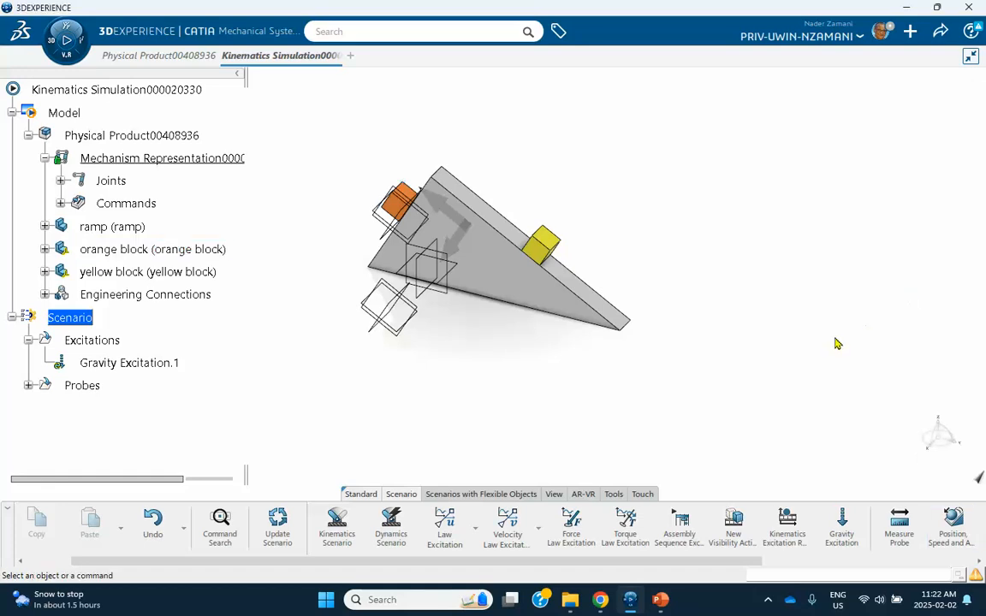
Create a Position, Speed and Acceleration probe on the yellow block's top corner point, prefixing its name with "yellow", and expand the Probes branch.
{"action": "left_click", "coordinate": [952, 521]}
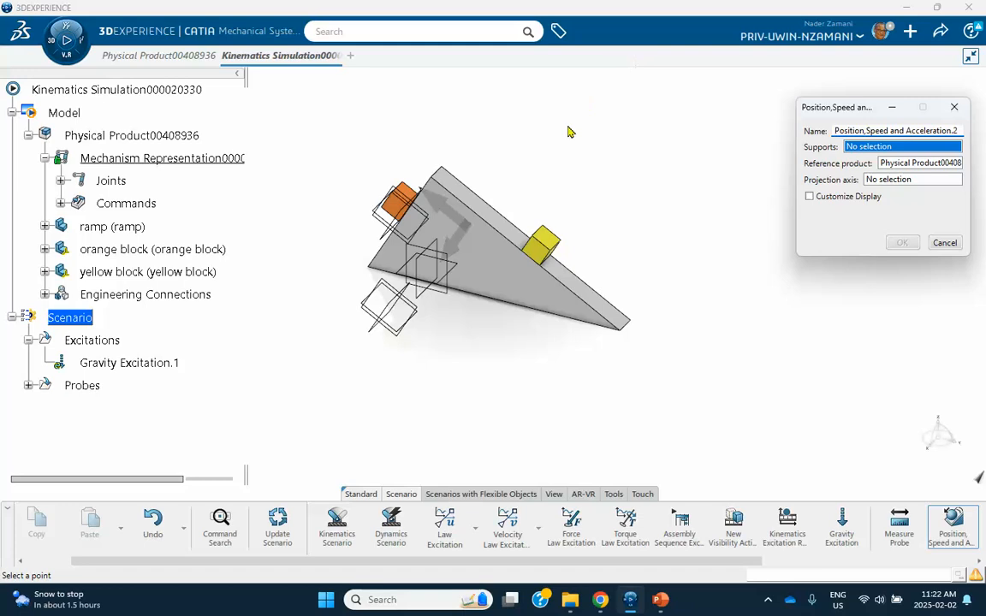
{"action": "left_click", "coordinate": [542, 225]}
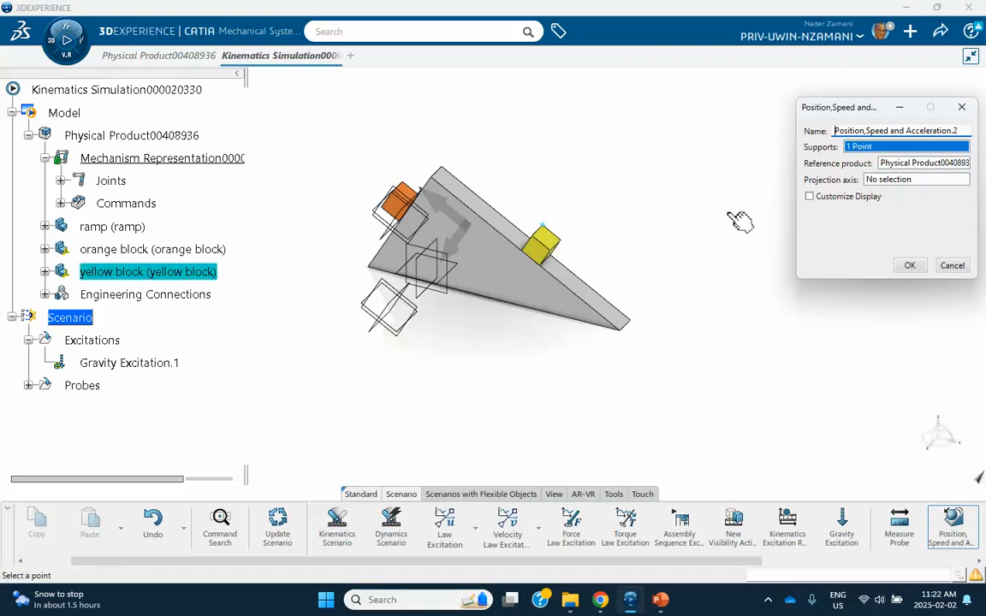
{"action": "left_click", "coordinate": [836, 130]}
{"action": "type", "text": "ye"}
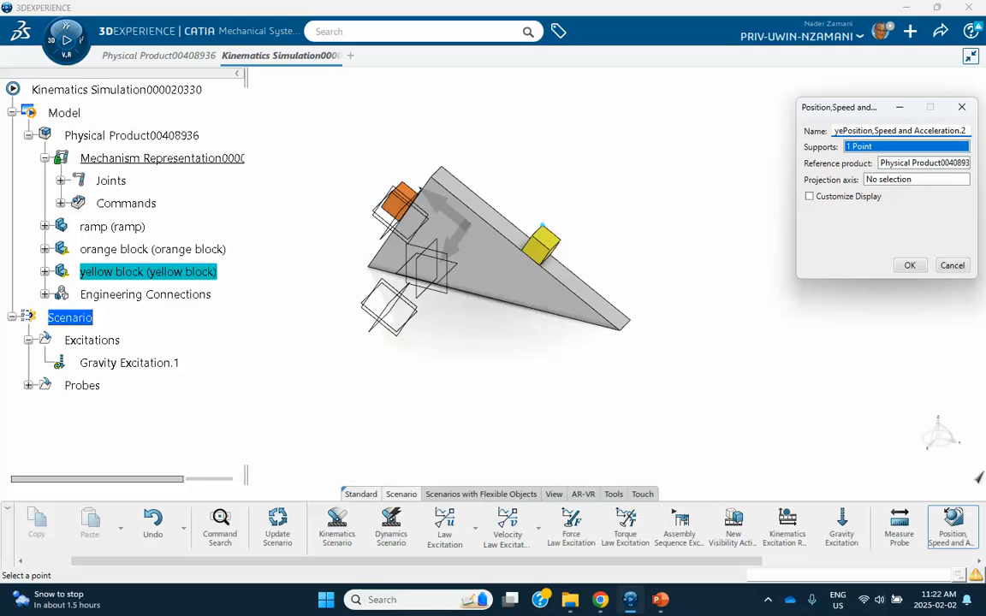
{"action": "type", "text": "lloe"}
{"action": "key", "text": "BackSpace"}
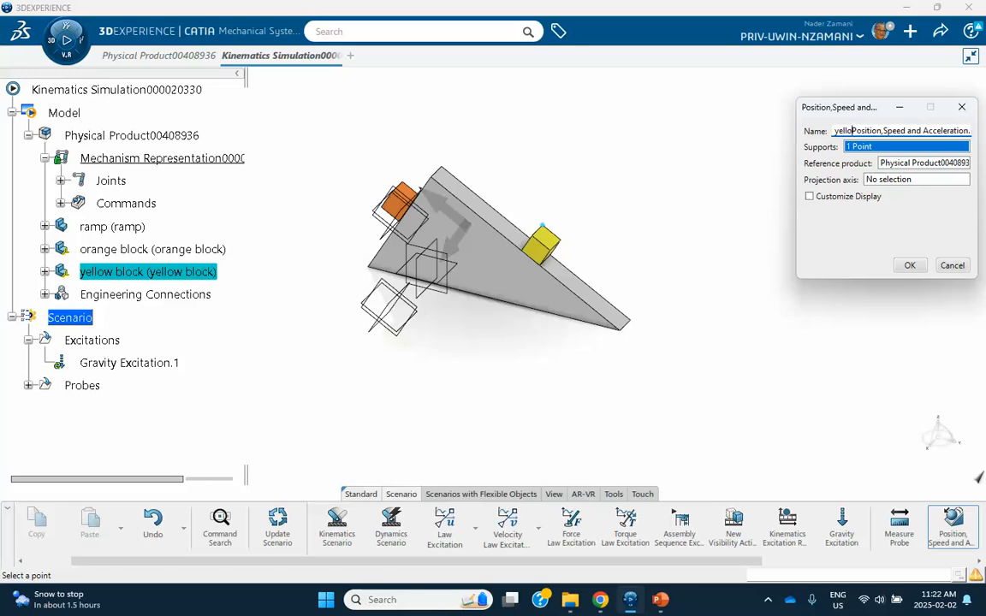
{"action": "type", "text": "w"}
{"action": "left_click", "coordinate": [905, 270]}
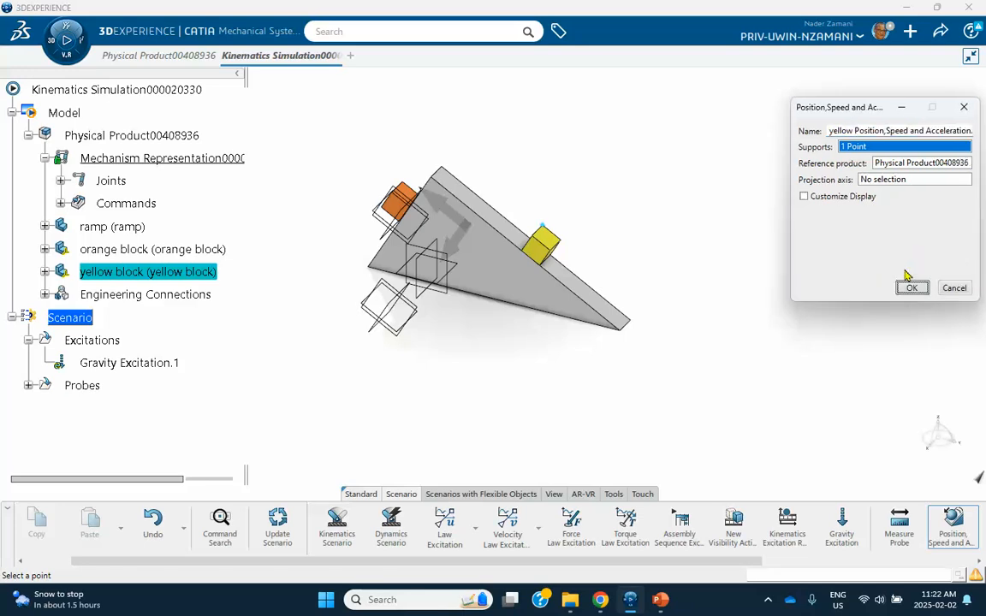
{"action": "left_click", "coordinate": [913, 288]}
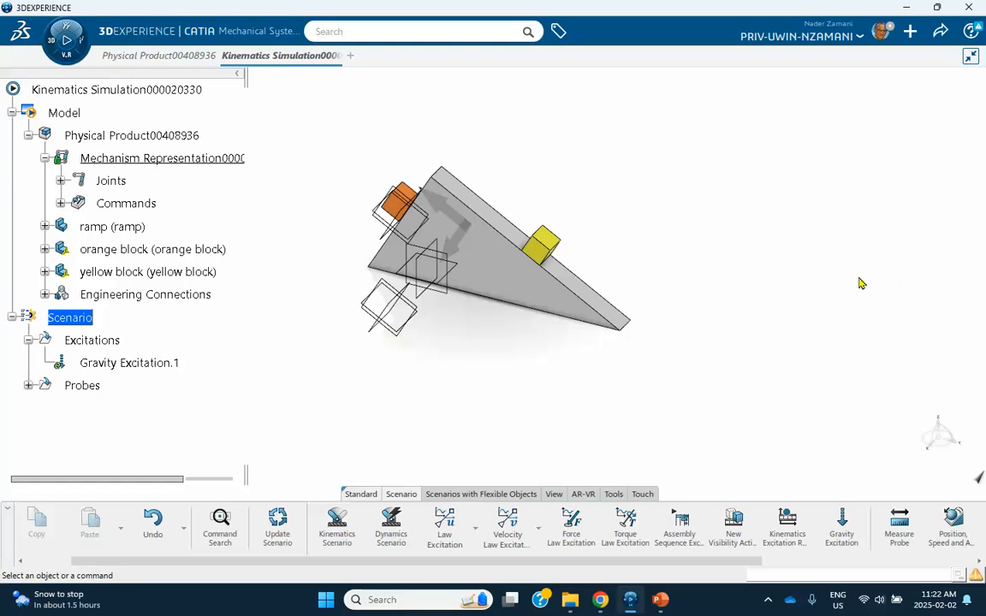
{"action": "scroll", "coordinate": [95, 354], "scroll_direction": "down", "scroll_amount": 3}
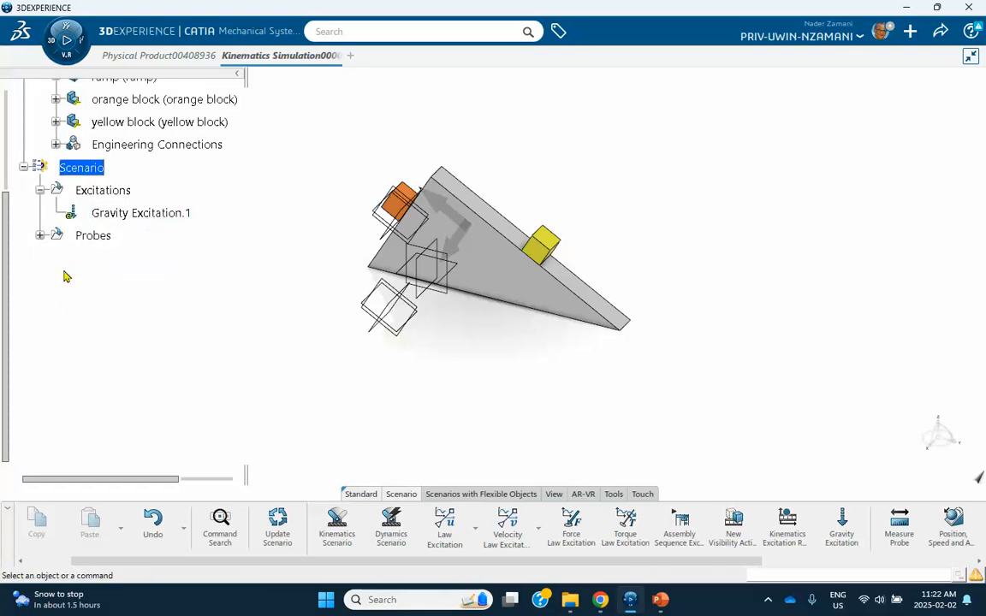
{"action": "left_click", "coordinate": [39, 236]}
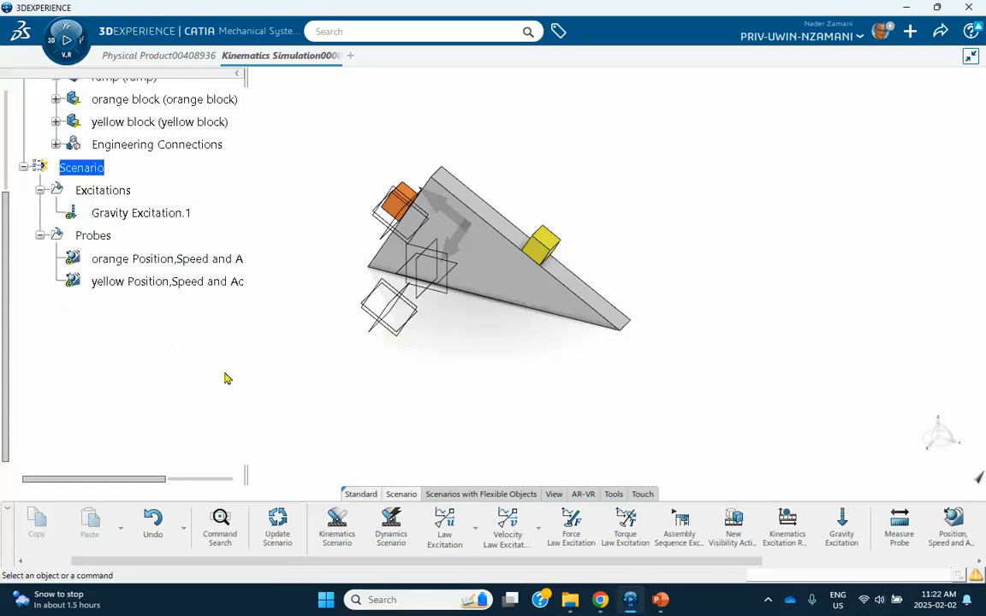
Create a dynamics scenario that references the gravity excitation and both the orange and yellow block probes.
{"action": "left_click", "coordinate": [392, 529]}
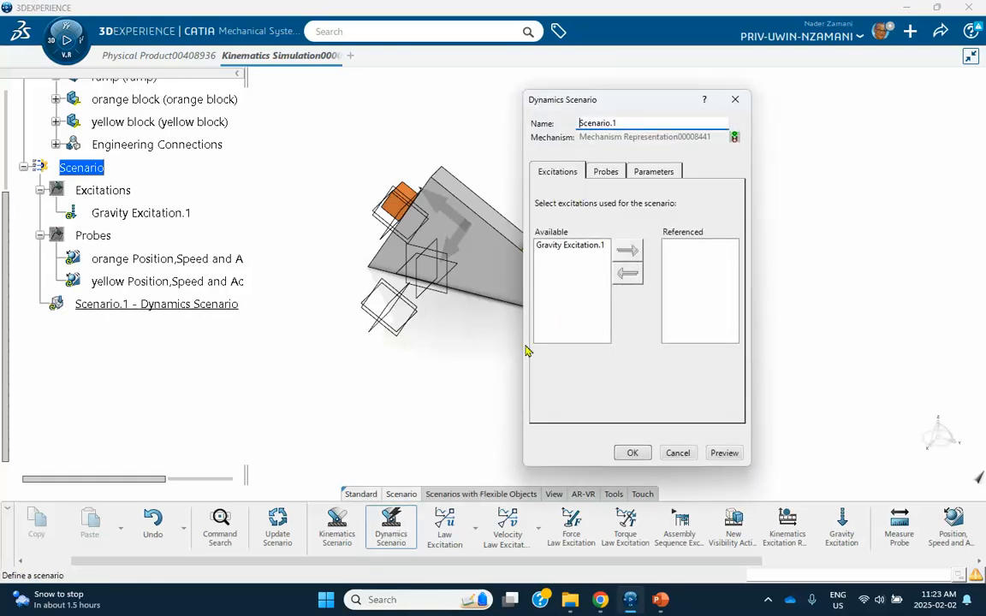
{"action": "left_click", "coordinate": [567, 247]}
{"action": "left_click", "coordinate": [627, 251]}
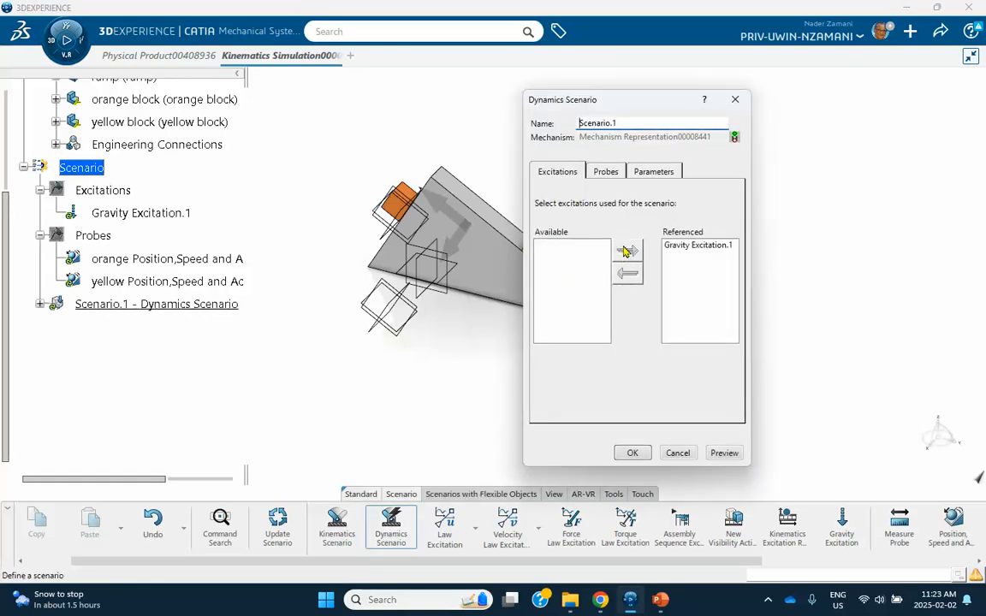
{"action": "left_click", "coordinate": [608, 173]}
{"action": "left_click", "coordinate": [570, 245]}
{"action": "left_click", "coordinate": [628, 251]}
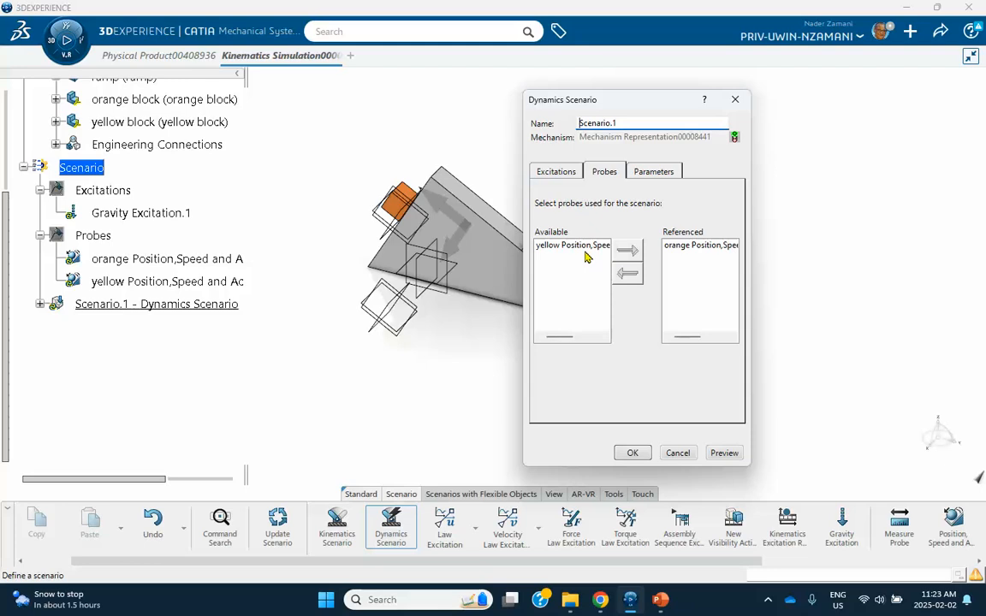
{"action": "left_click", "coordinate": [620, 252]}
{"action": "left_click", "coordinate": [631, 453]}
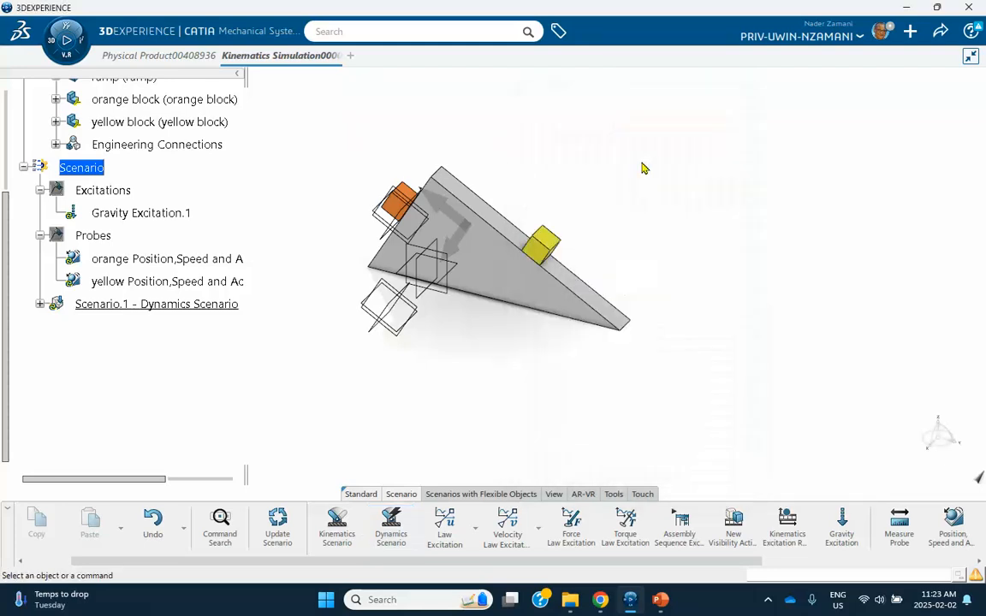
Set the dynamics scenario's end time to 1 s, keep the DASSL integrator, and force compute the results.
{"action": "double_click", "coordinate": [214, 306]}
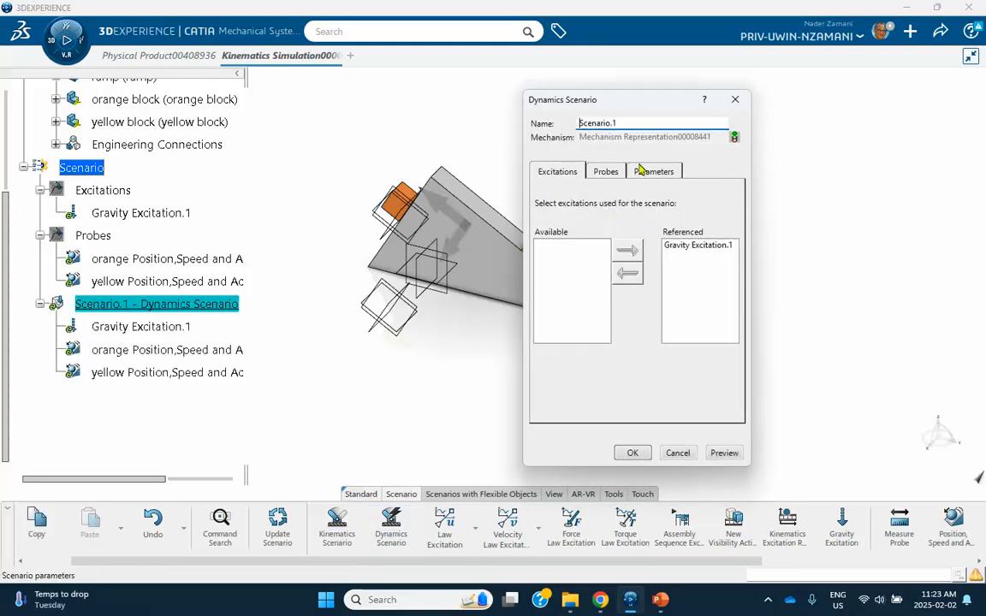
{"action": "left_click", "coordinate": [654, 172]}
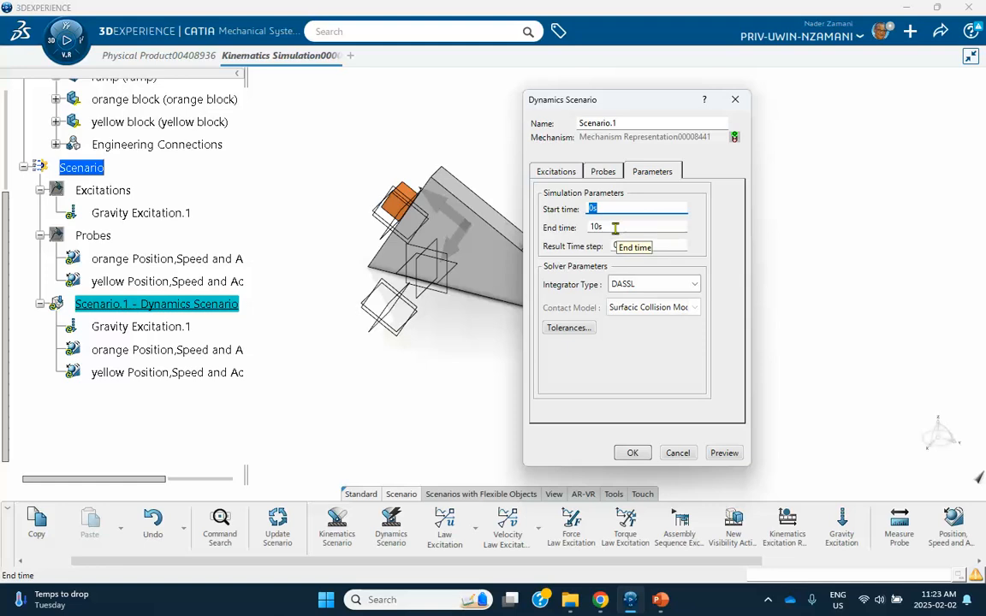
{"action": "left_click_drag", "start_coordinate": [620, 226], "coordinate": [565, 229]}
{"action": "type", "text": "1"}
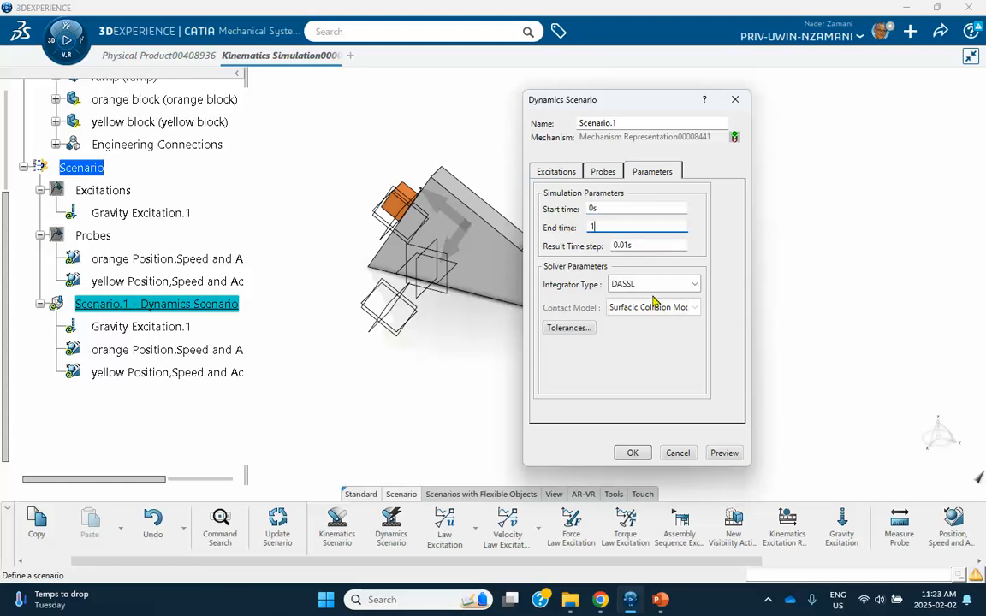
{"action": "left_click", "coordinate": [695, 285]}
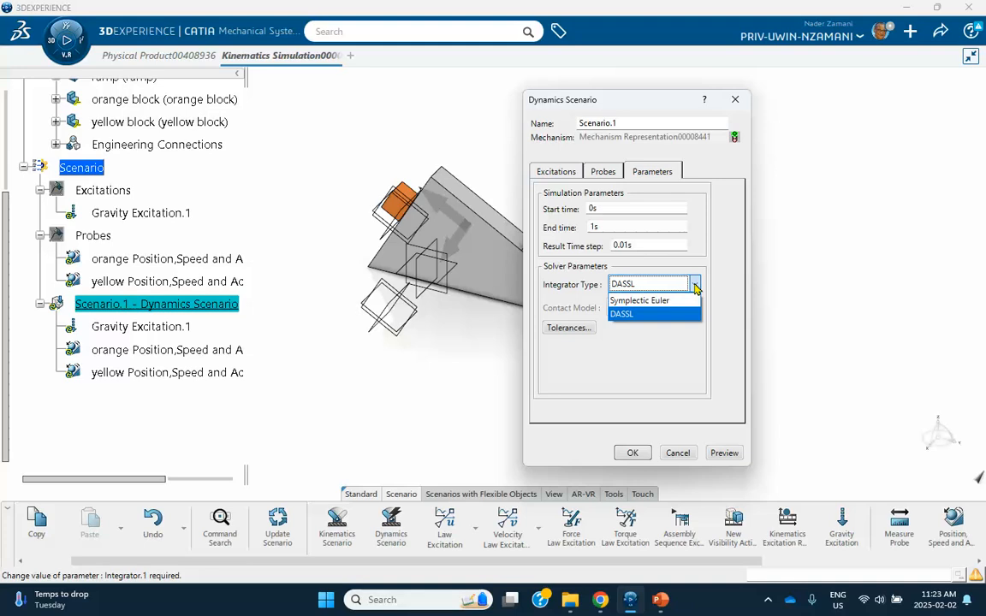
{"action": "left_click", "coordinate": [695, 289]}
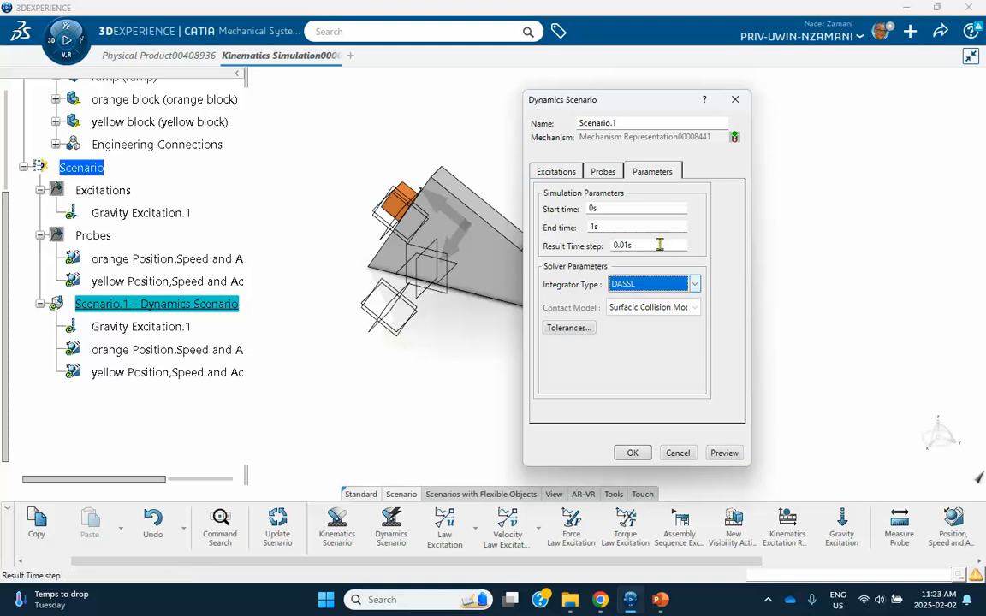
{"action": "left_click", "coordinate": [633, 453]}
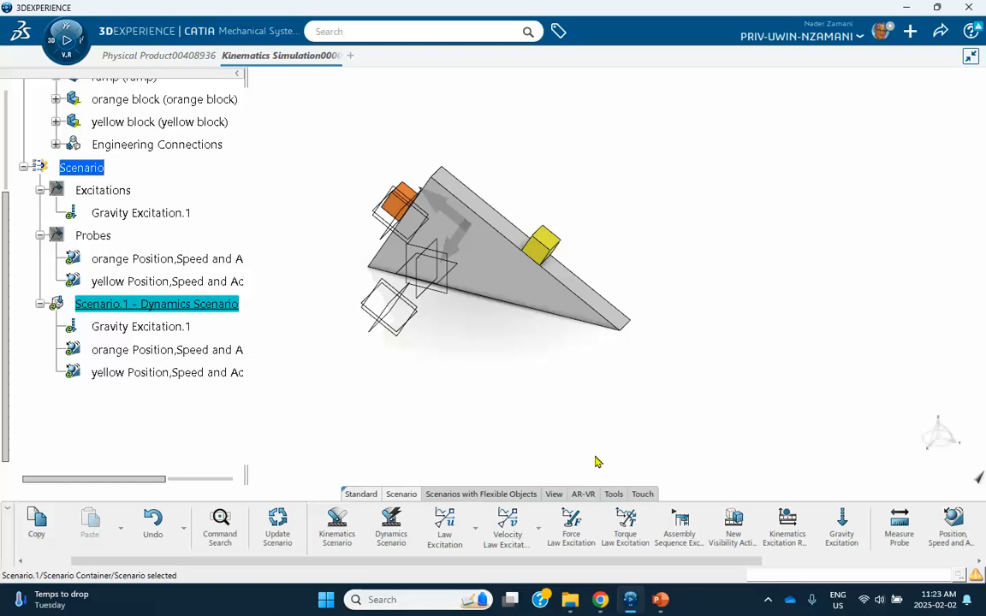
{"action": "right_click", "coordinate": [186, 306]}
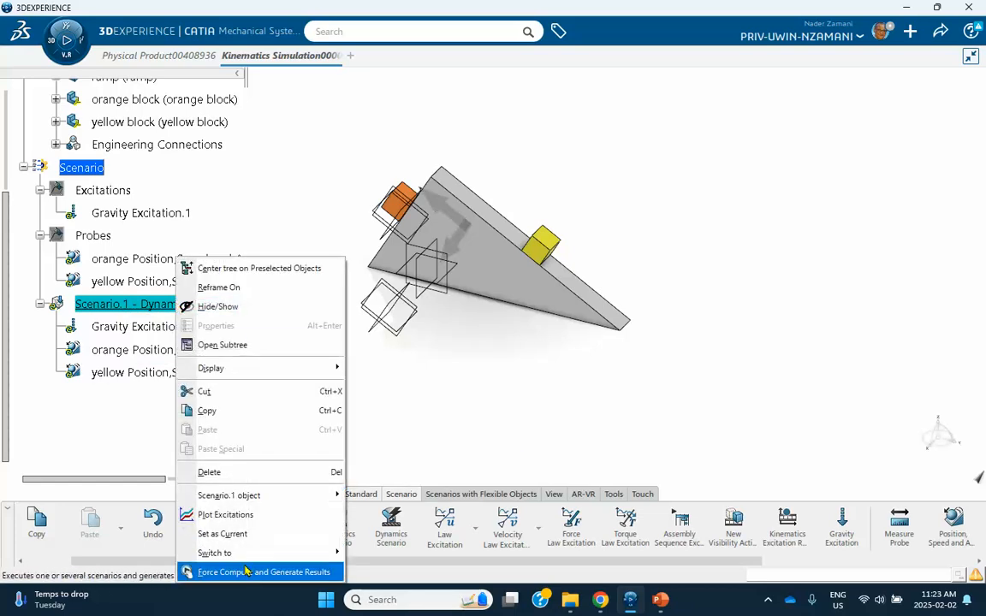
{"action": "left_click", "coordinate": [249, 574]}
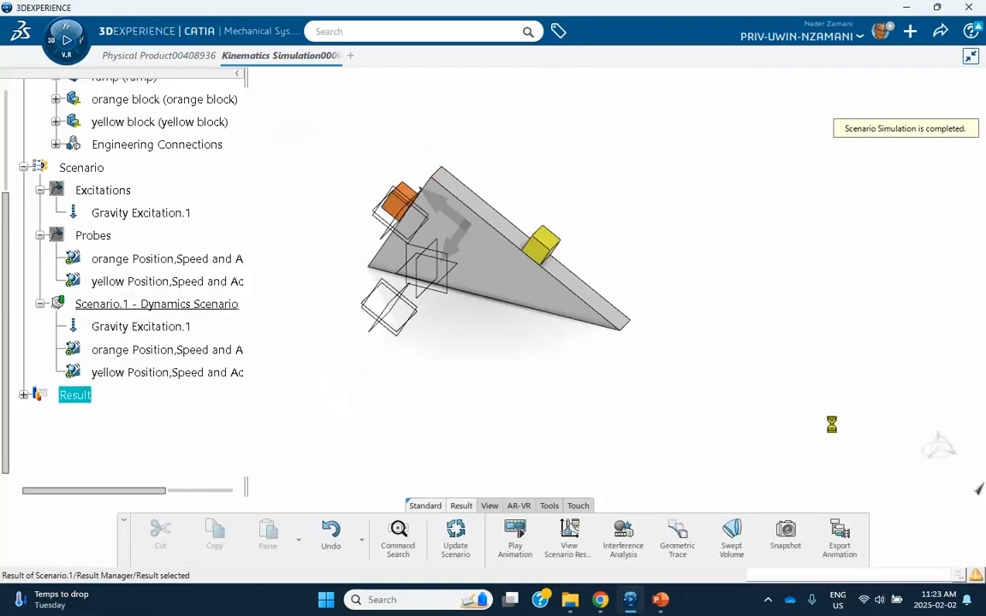
Set the dynamics scenario's end time to 0.5 s and force compute the results.
{"action": "double_click", "coordinate": [156, 304]}
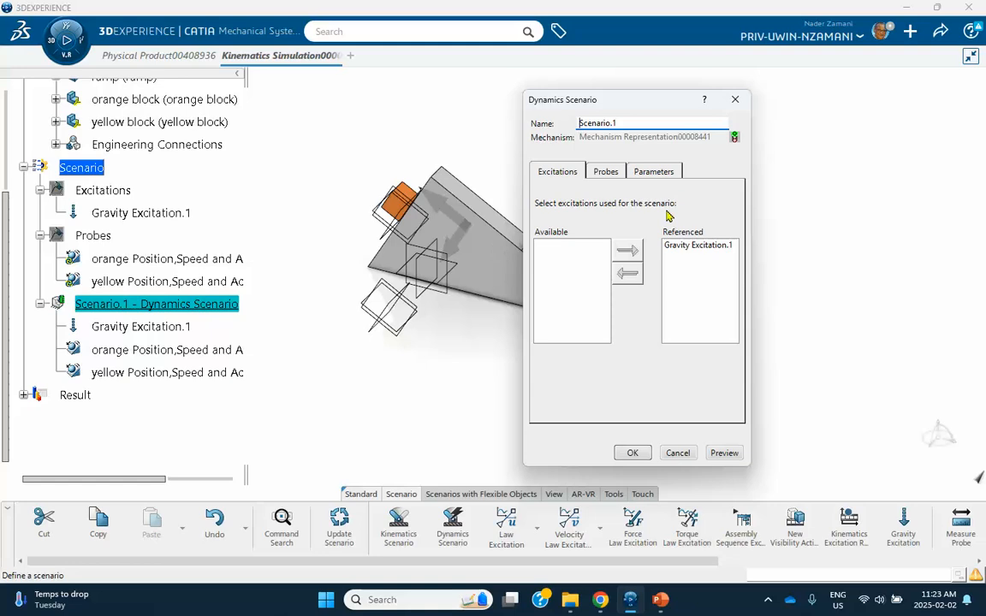
{"action": "left_click", "coordinate": [661, 172]}
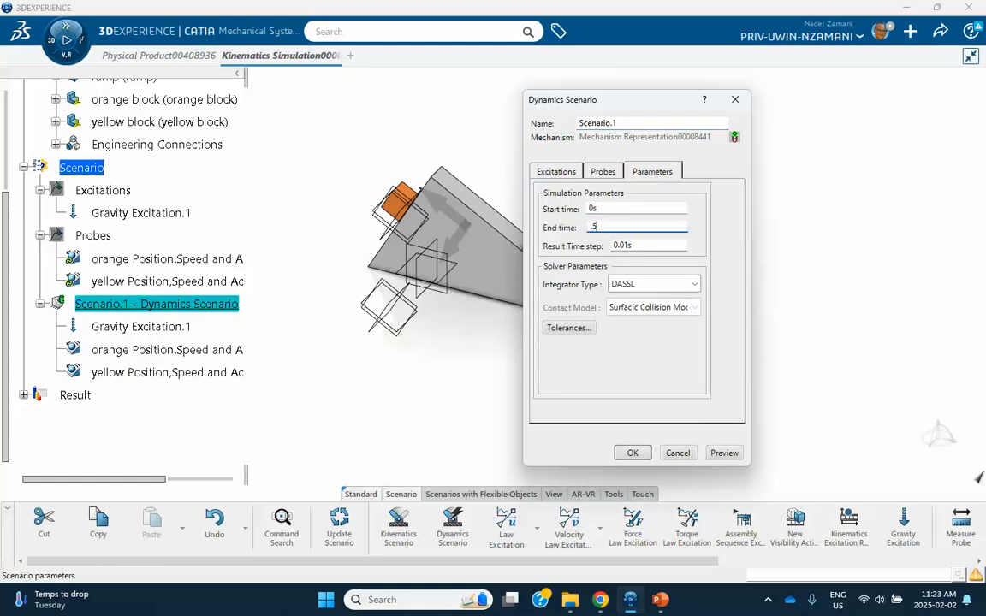
{"action": "left_click", "coordinate": [639, 455]}
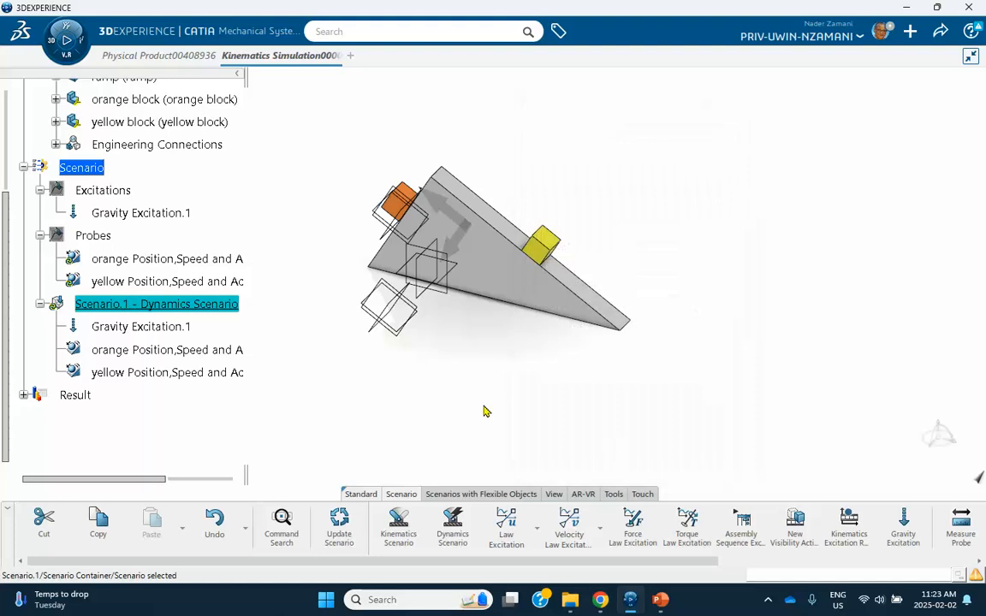
{"action": "right_click", "coordinate": [225, 307]}
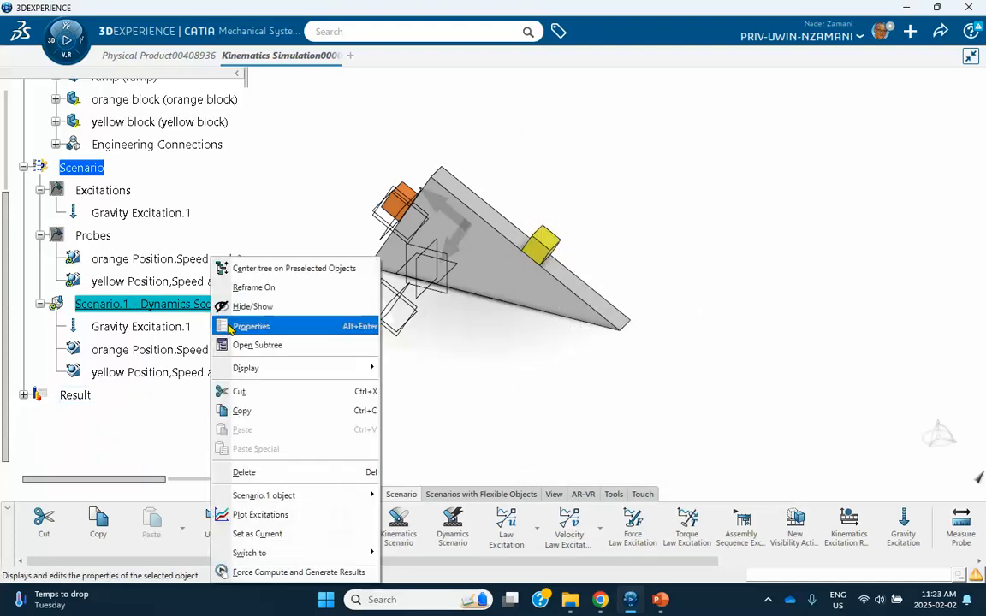
{"action": "left_click", "coordinate": [231, 572]}
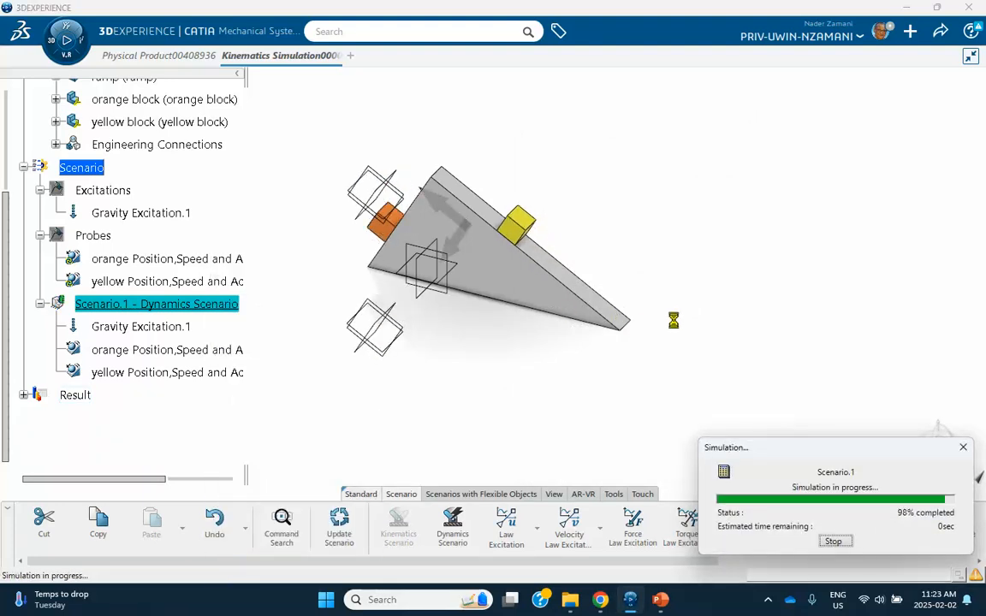
Set the dynamics scenario's end time to 0.7 s and force compute the results.
{"action": "double_click", "coordinate": [178, 305]}
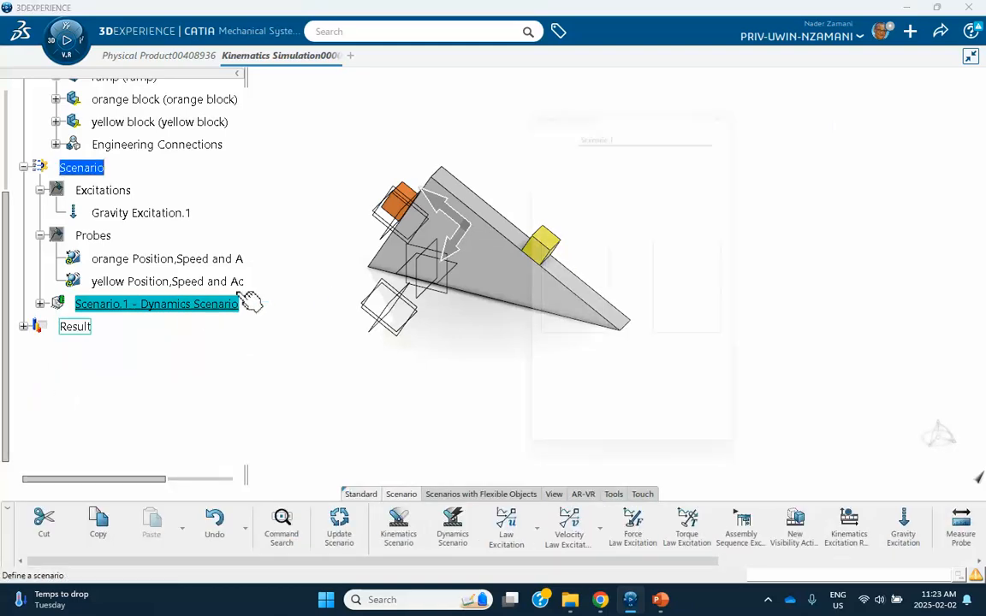
{"action": "left_click", "coordinate": [652, 171]}
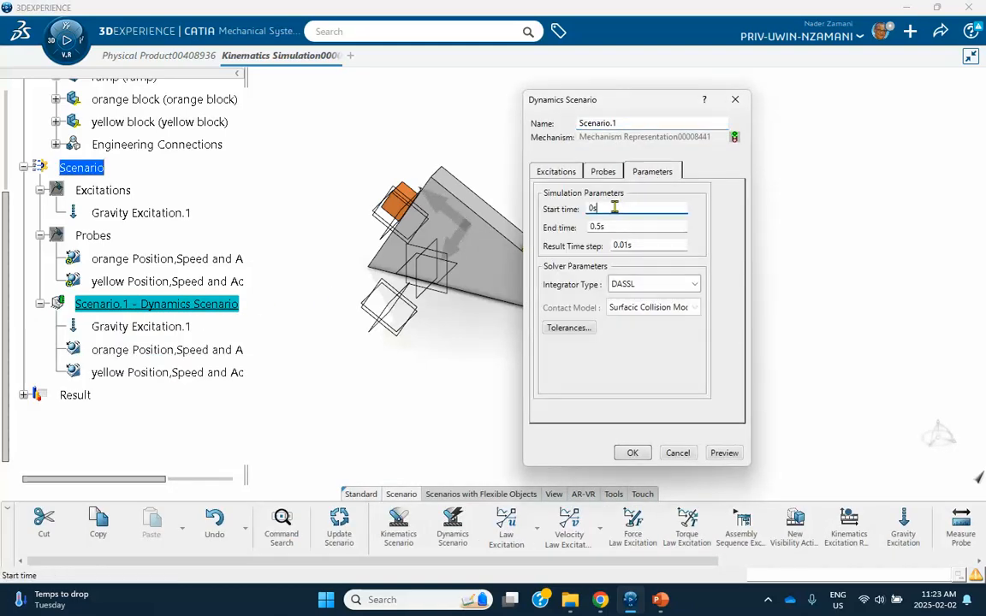
{"action": "double_click", "coordinate": [621, 225]}
{"action": "key", "text": "BackSpace"}
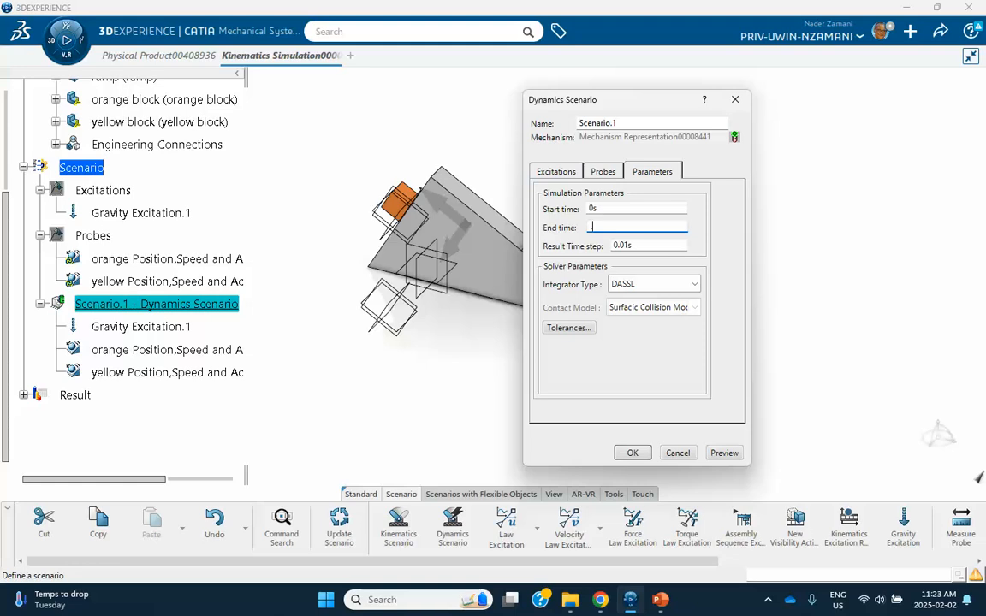
{"action": "left_click", "coordinate": [633, 455]}
{"action": "right_click", "coordinate": [213, 306]}
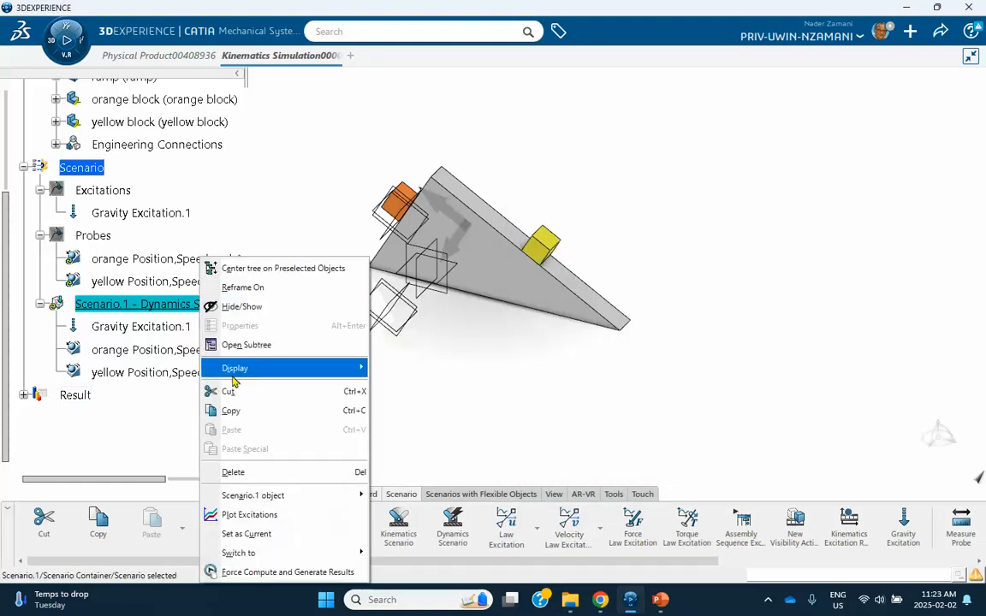
{"action": "left_click", "coordinate": [257, 572]}
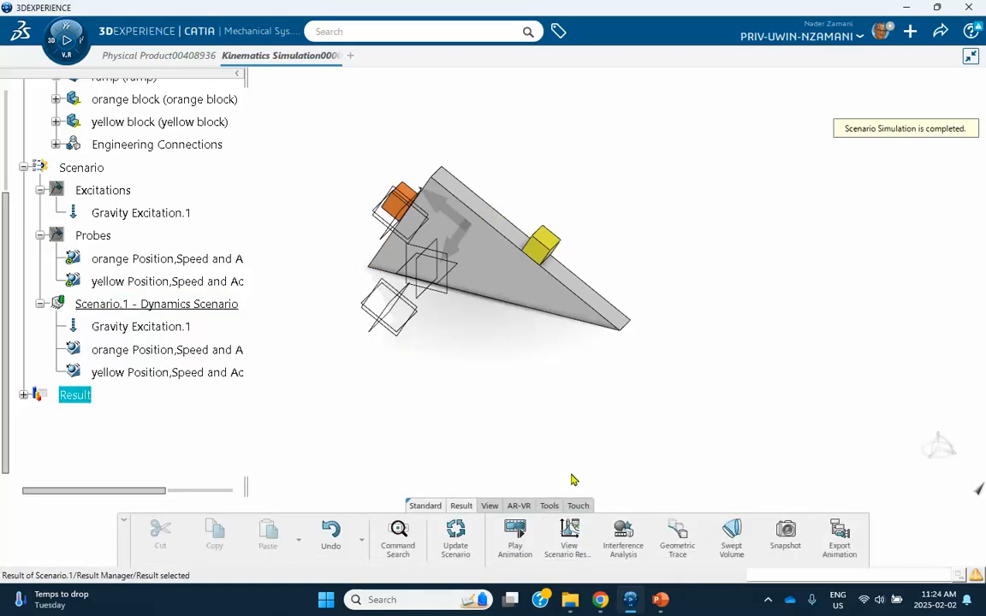
View the scenario results and show only the LinearAcceleration parameters of the orange and yellow probes.
{"action": "left_click", "coordinate": [571, 536]}
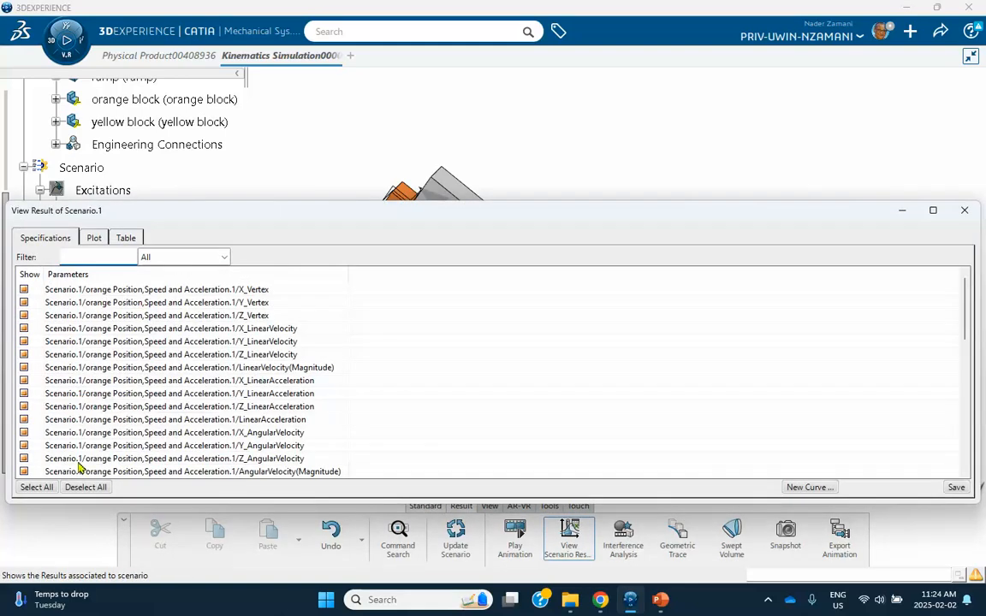
{"action": "left_click", "coordinate": [86, 488]}
{"action": "left_click_drag", "start_coordinate": [241, 220], "coordinate": [606, 168]}
{"action": "middle_click_drag", "start_coordinate": [155, 187], "coordinate": [259, 217]}
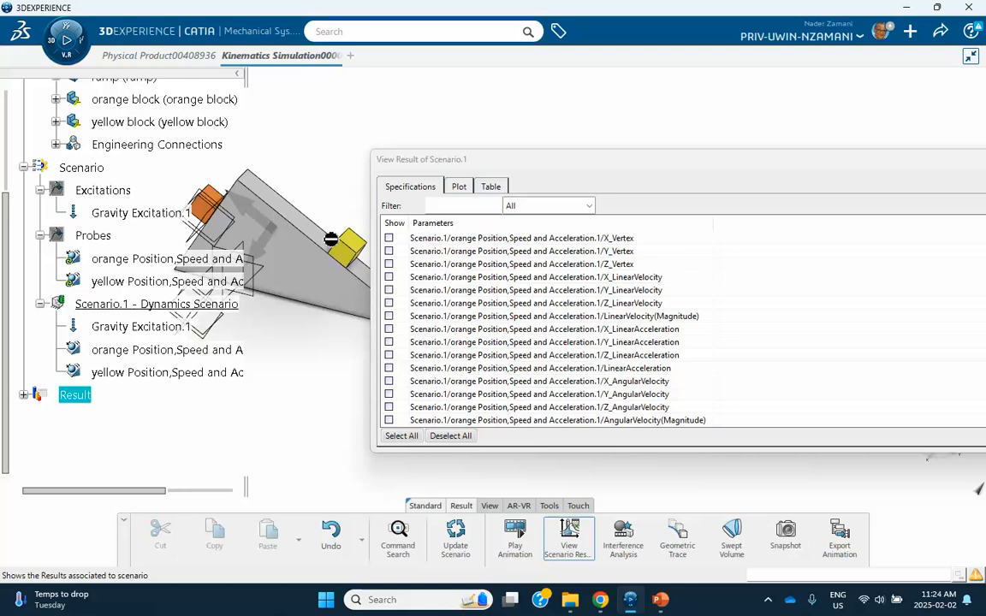
{"action": "left_click_drag", "start_coordinate": [536, 167], "coordinate": [565, 159]}
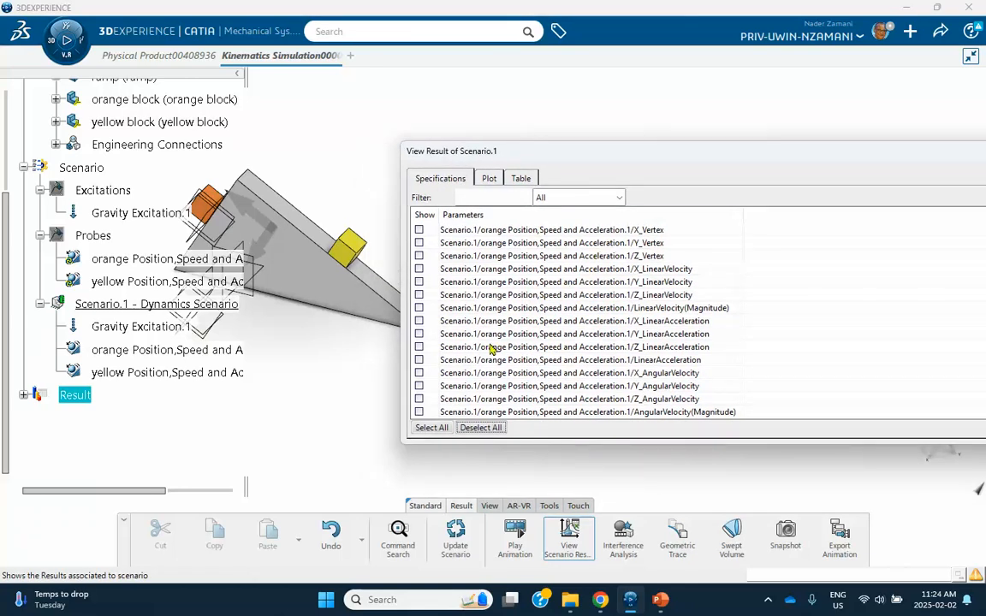
{"action": "left_click", "coordinate": [418, 360]}
{"action": "scroll", "coordinate": [495, 364], "scroll_direction": "down", "scroll_amount": 9}
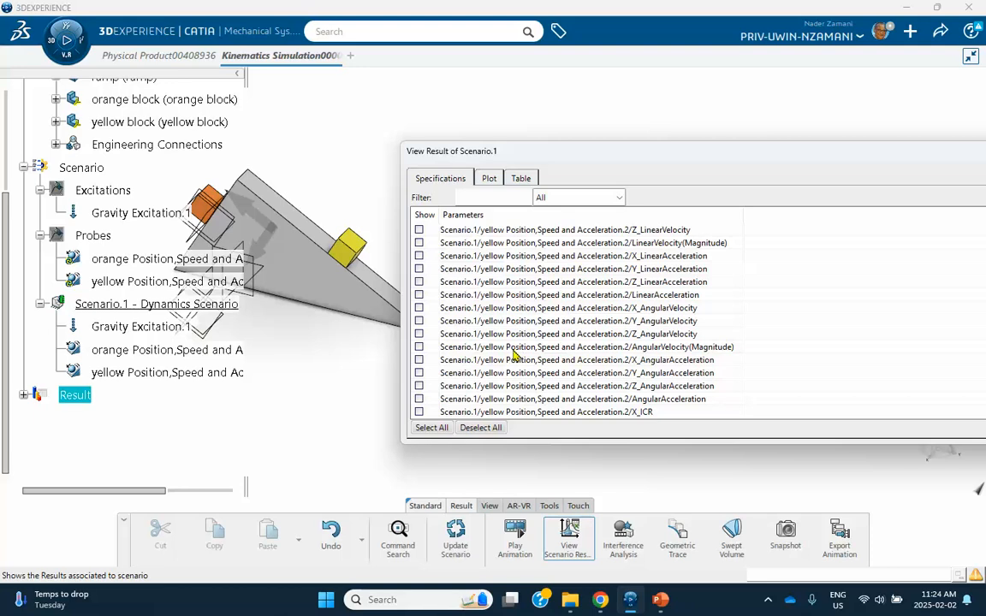
{"action": "scroll", "coordinate": [557, 370], "scroll_direction": "down", "scroll_amount": 1}
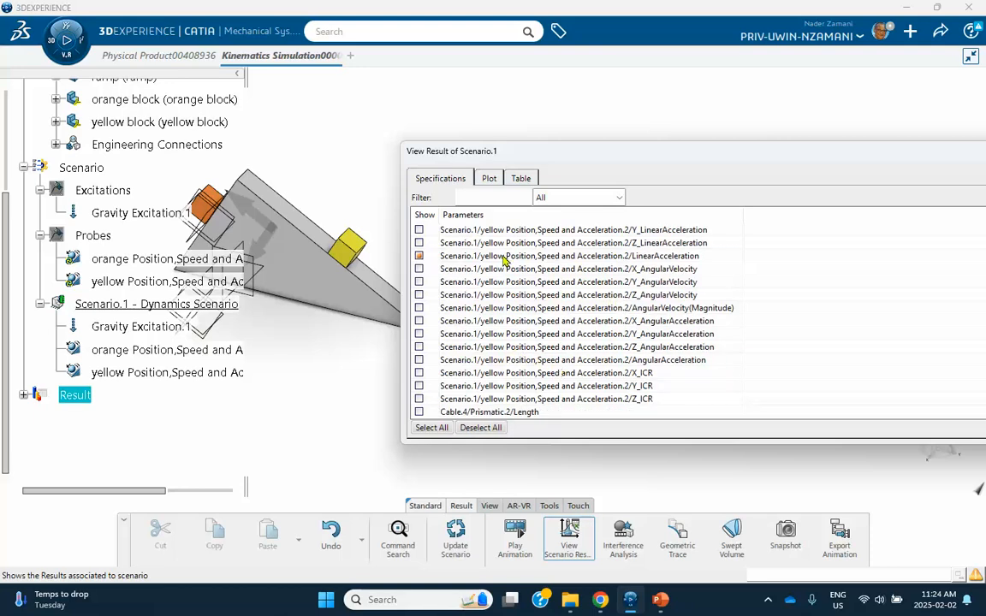
Examine the plot and table of both blocks' linear accelerations, compare them with the reference values in the PowerPoint slide, and close the results.
{"action": "left_click", "coordinate": [493, 178]}
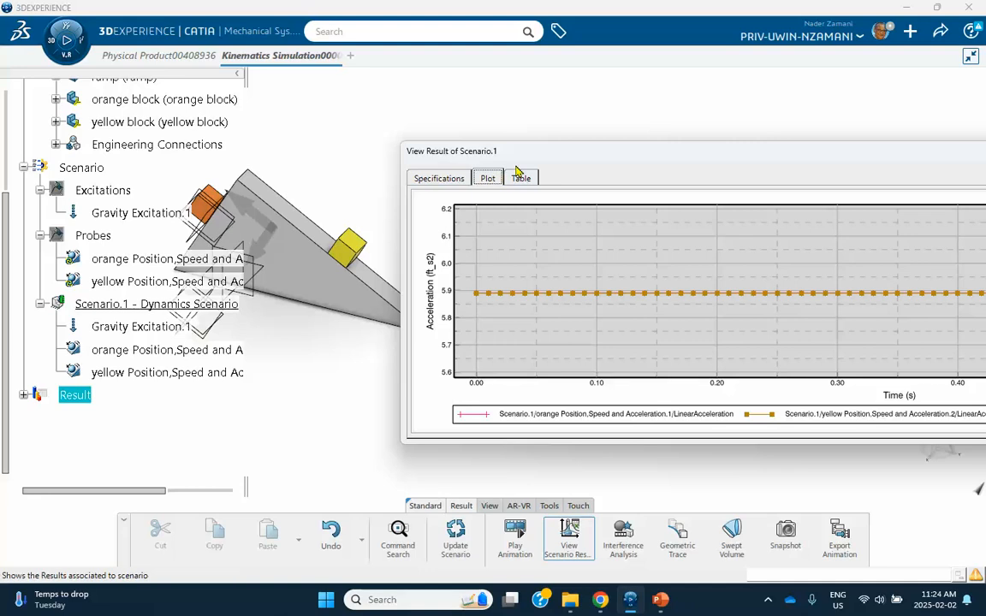
{"action": "left_click_drag", "start_coordinate": [579, 157], "coordinate": [338, 133]}
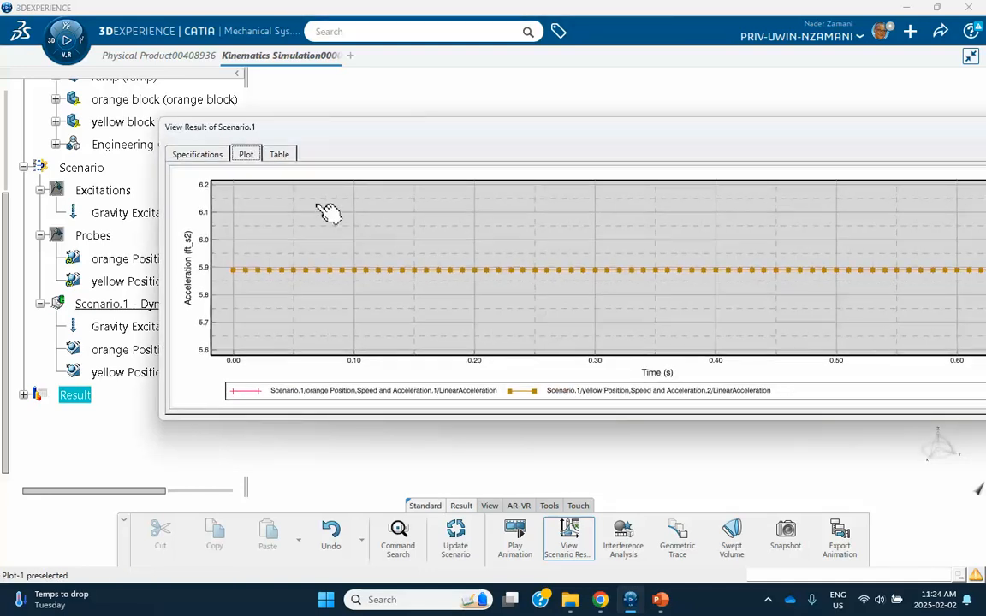
{"action": "left_click", "coordinate": [280, 155]}
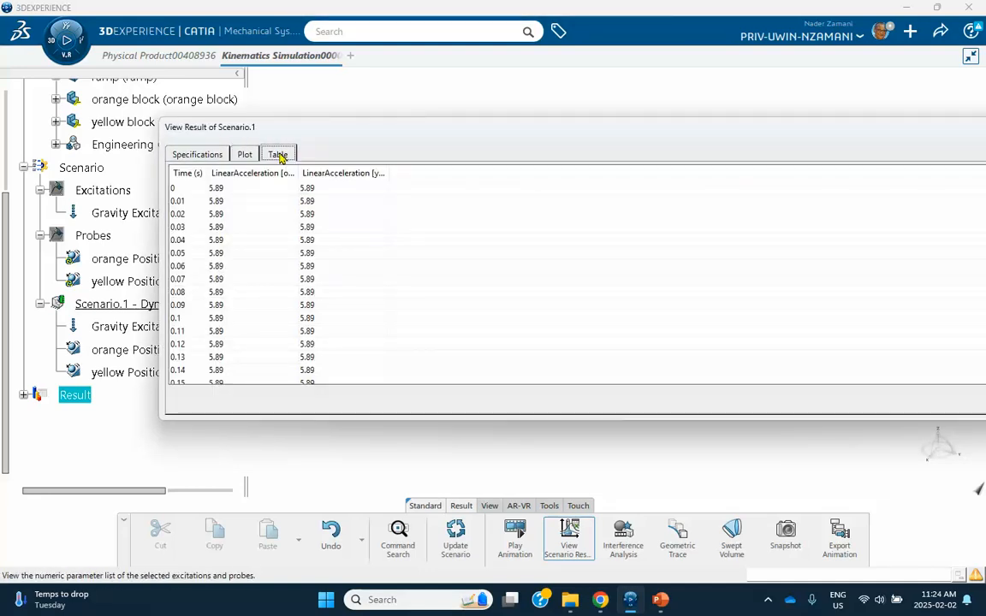
{"action": "key", "text": "alt+Tab"}
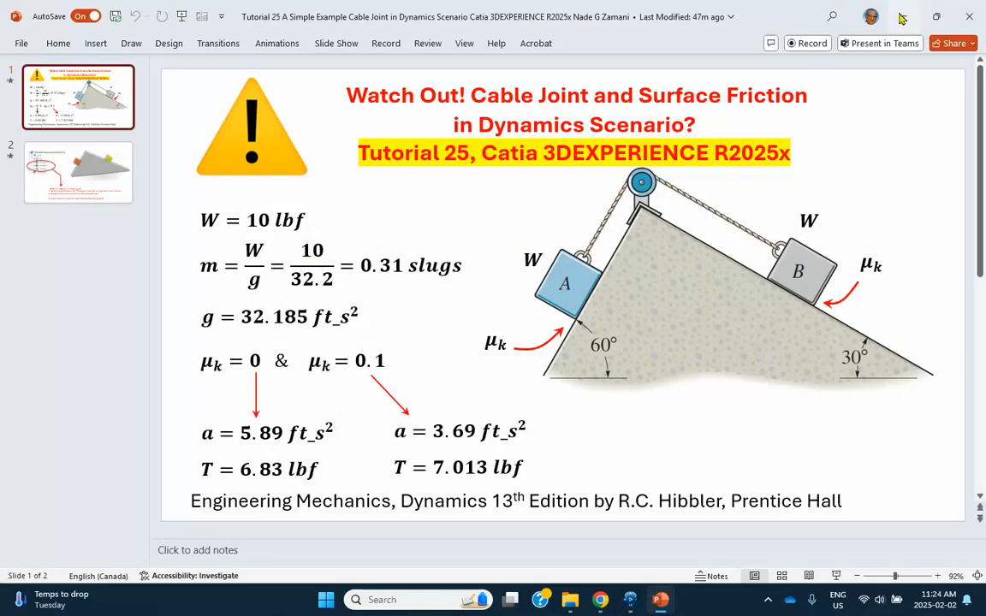
{"action": "key", "text": "alt+Tab"}
{"action": "left_click_drag", "start_coordinate": [835, 126], "coordinate": [689, 122]}
{"action": "left_click", "coordinate": [972, 123]}
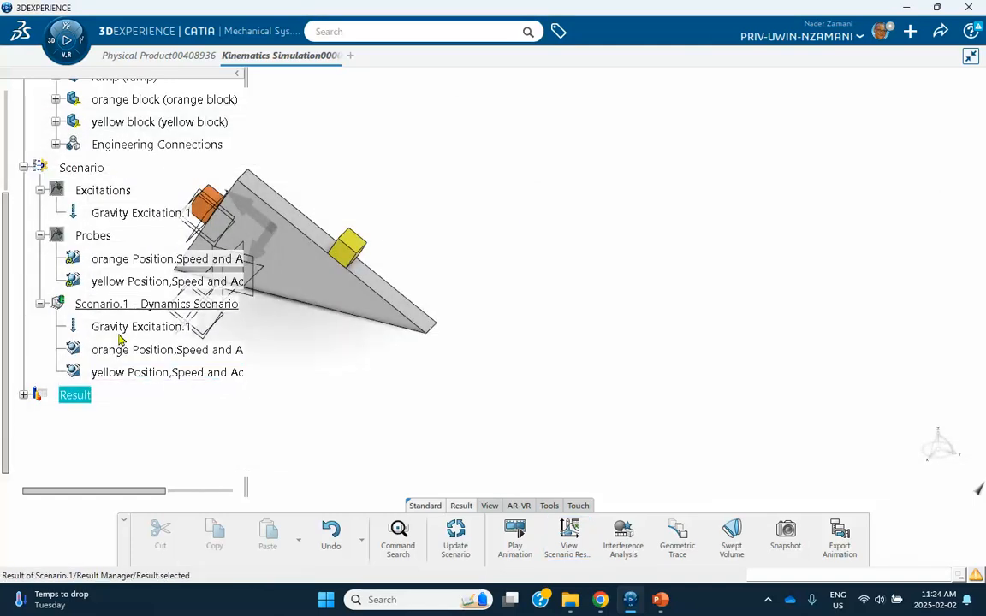
Change the dynamics scenario's integrator type to Symplectic Euler and force compute the results.
{"action": "double_click", "coordinate": [121, 307]}
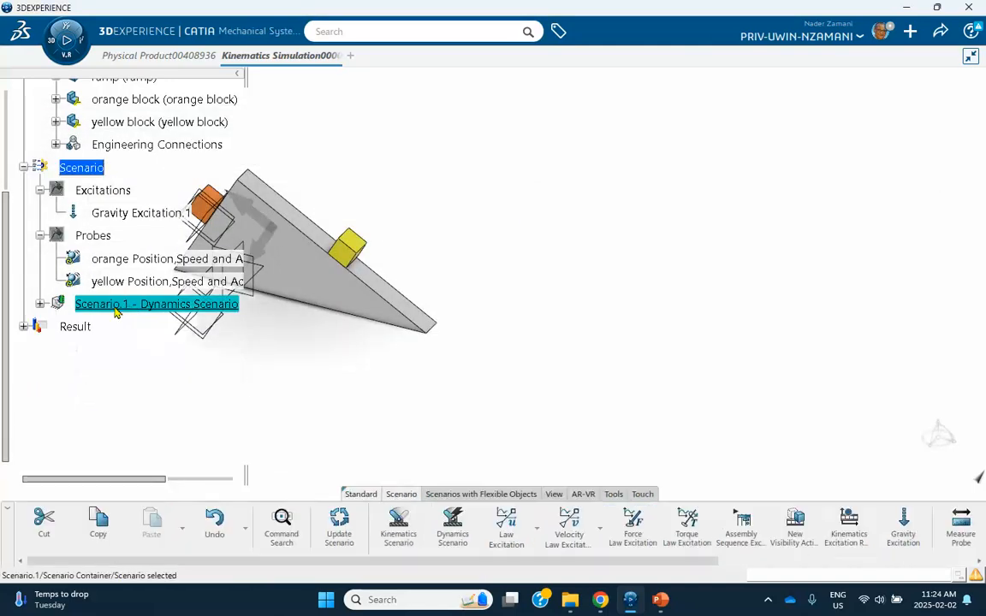
{"action": "double_click", "coordinate": [125, 307]}
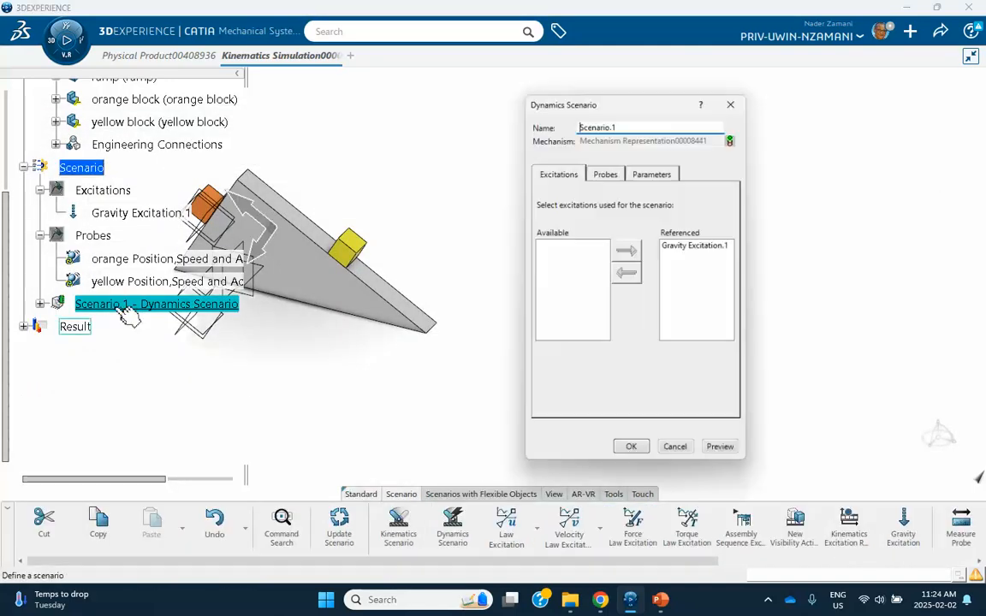
{"action": "left_click", "coordinate": [651, 171]}
{"action": "left_click", "coordinate": [638, 283]}
{"action": "left_click", "coordinate": [644, 296]}
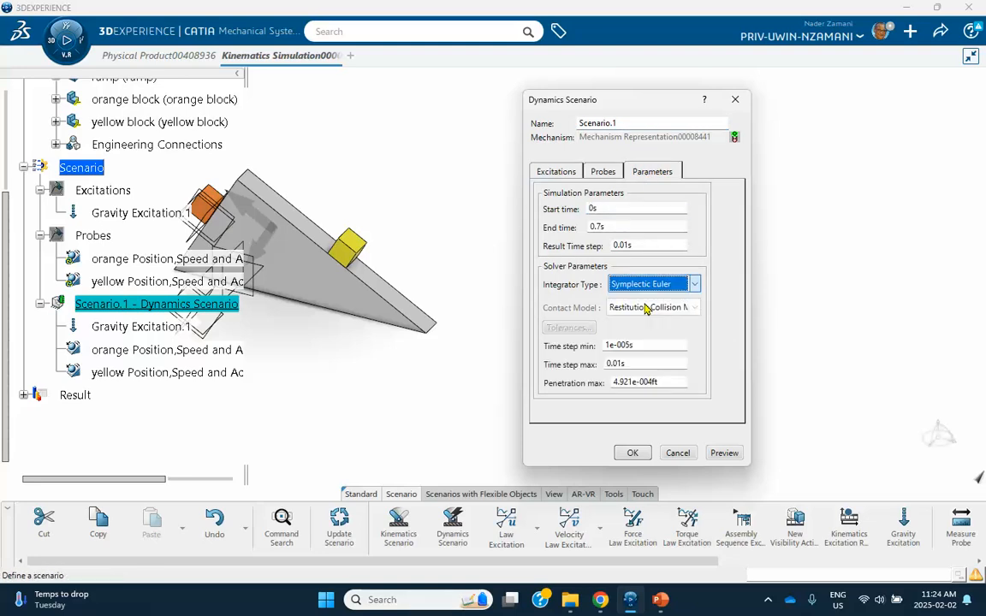
{"action": "left_click", "coordinate": [632, 453]}
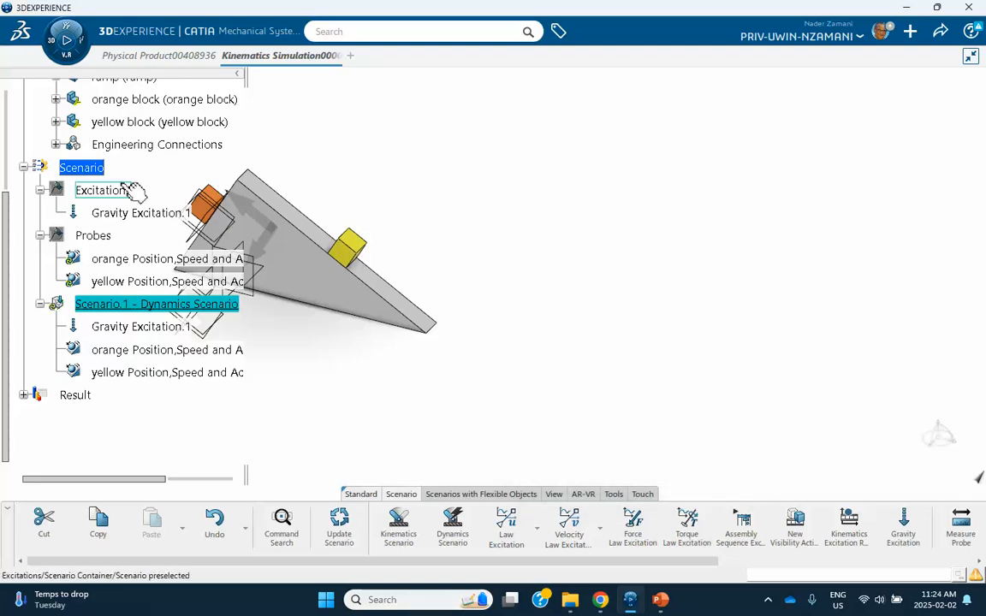
{"action": "right_click", "coordinate": [153, 308]}
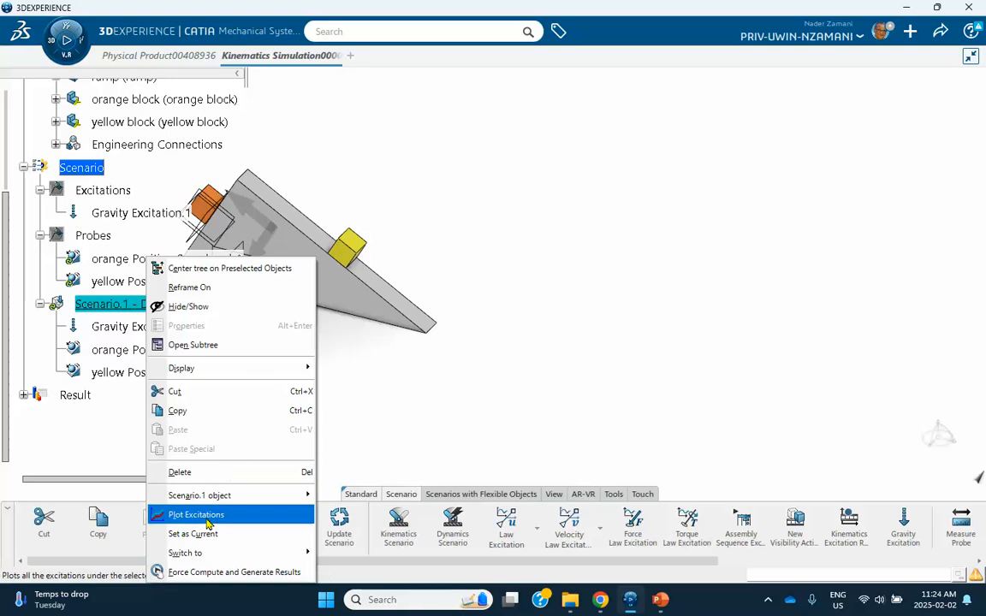
{"action": "left_click", "coordinate": [209, 572]}
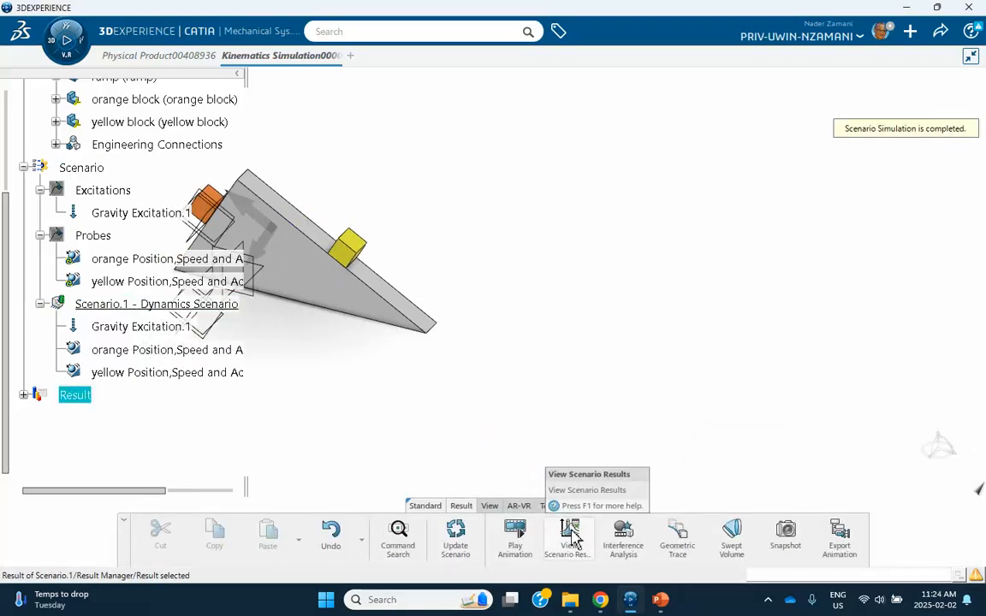
View the scenario results with only the LinearAcceleration parameters of the orange and yellow probes shown.
{"action": "left_click", "coordinate": [570, 535]}
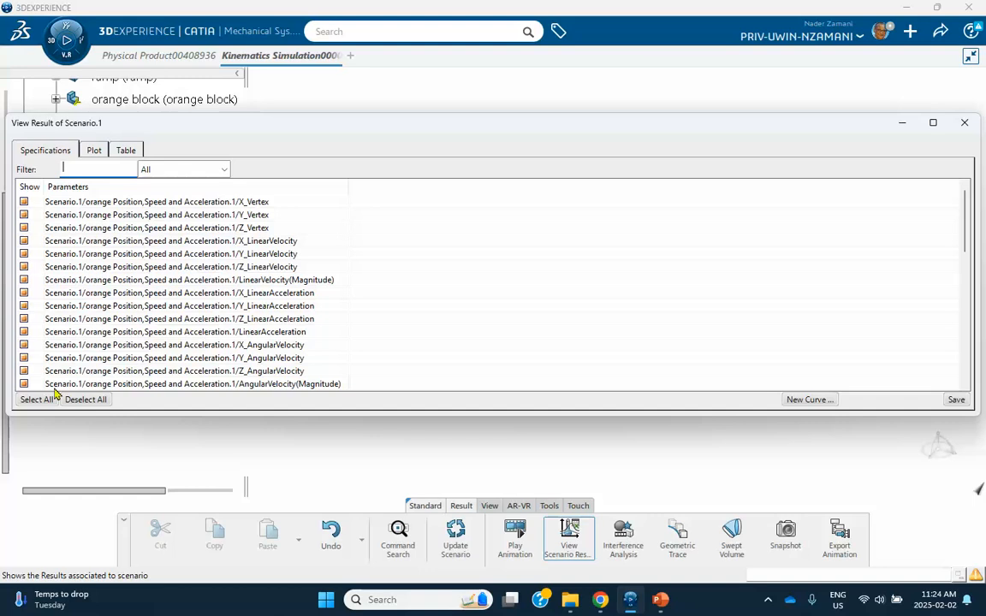
{"action": "left_click", "coordinate": [72, 401]}
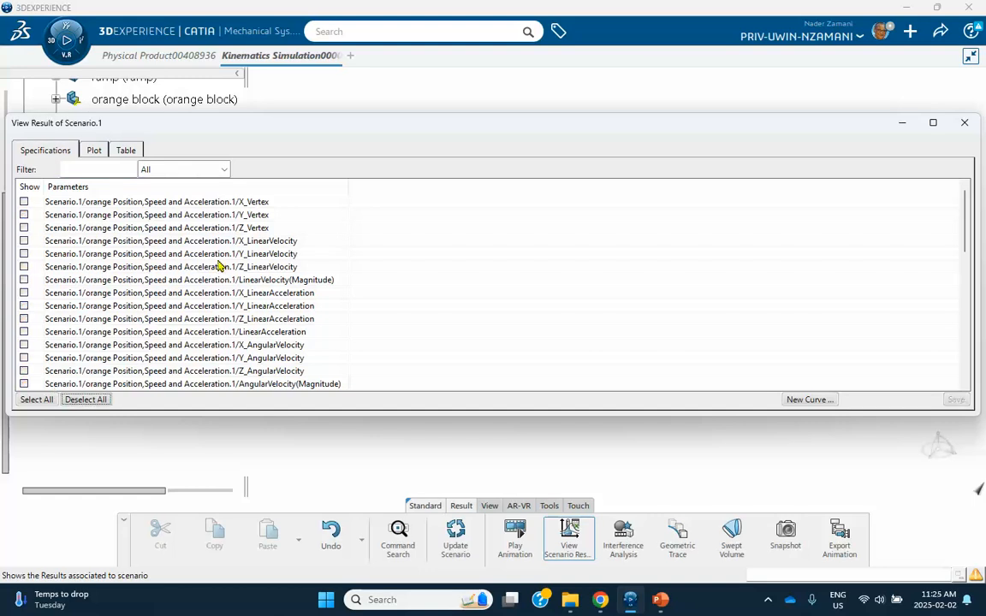
{"action": "left_click", "coordinate": [24, 281]}
{"action": "scroll", "coordinate": [197, 309], "scroll_direction": "down", "scroll_amount": 3}
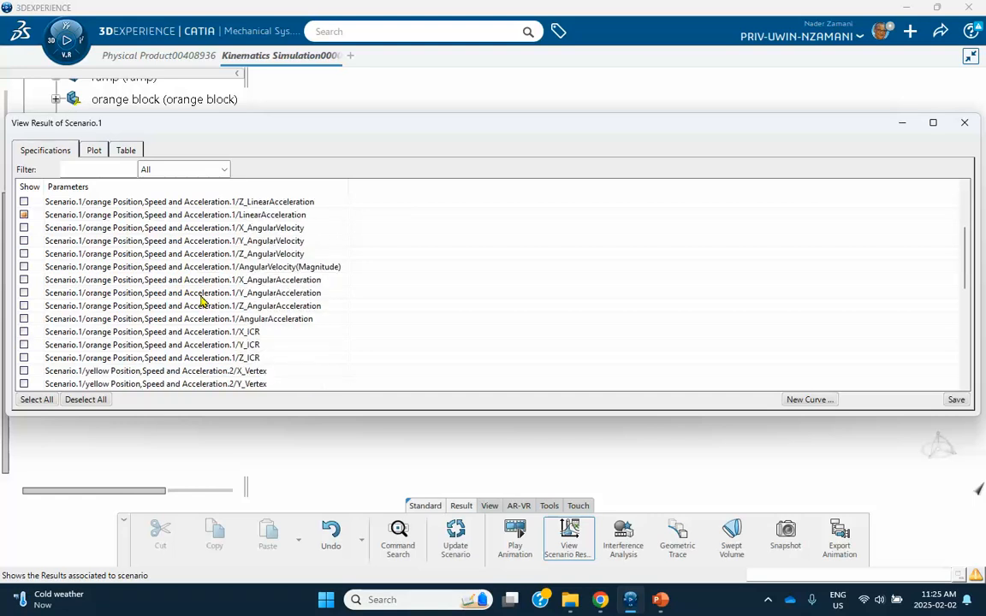
{"action": "scroll", "coordinate": [248, 342], "scroll_direction": "down", "scroll_amount": 5}
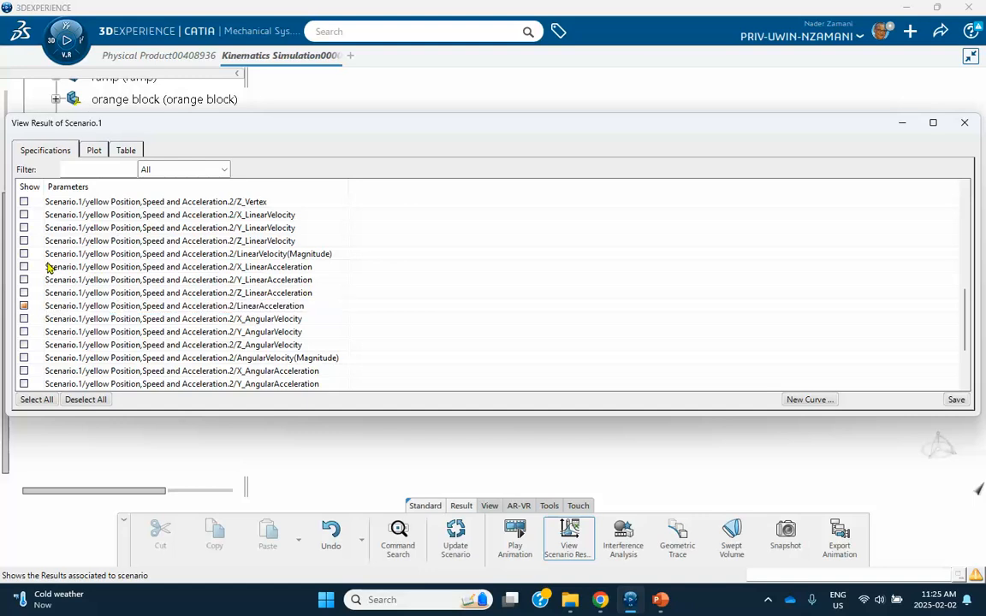
Examine the plot and table of both blocks' linear accelerations over the whole time range, and close the results.
{"action": "left_click", "coordinate": [94, 151]}
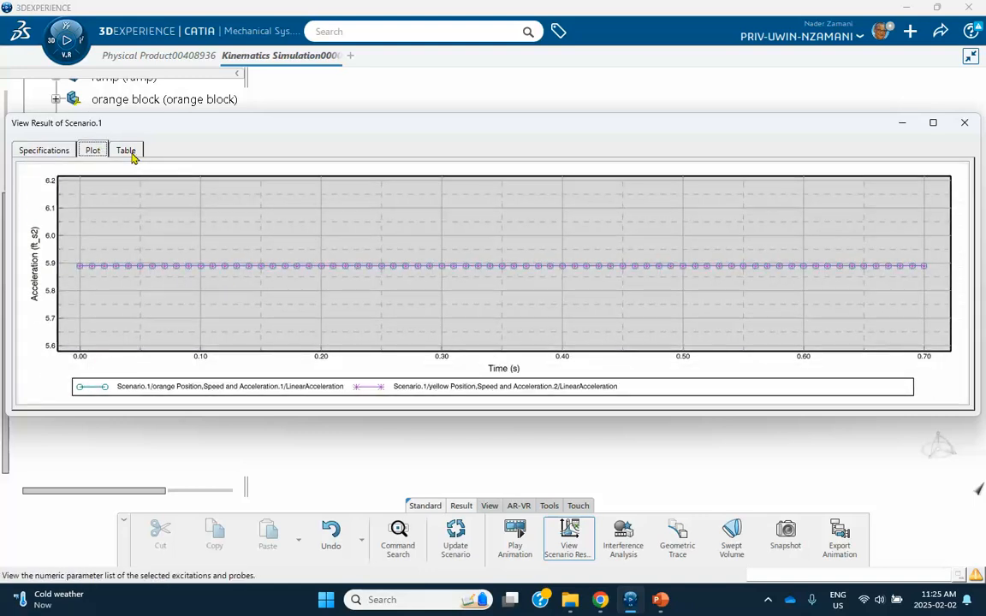
{"action": "left_click", "coordinate": [125, 151]}
{"action": "scroll", "coordinate": [233, 296], "scroll_direction": "down", "scroll_amount": 18}
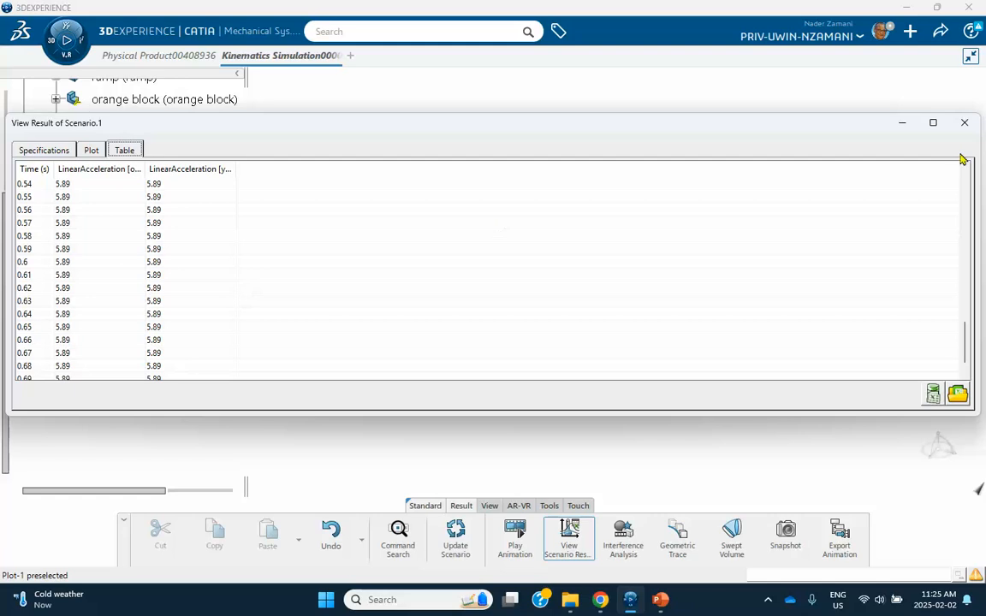
{"action": "left_click", "coordinate": [965, 124]}
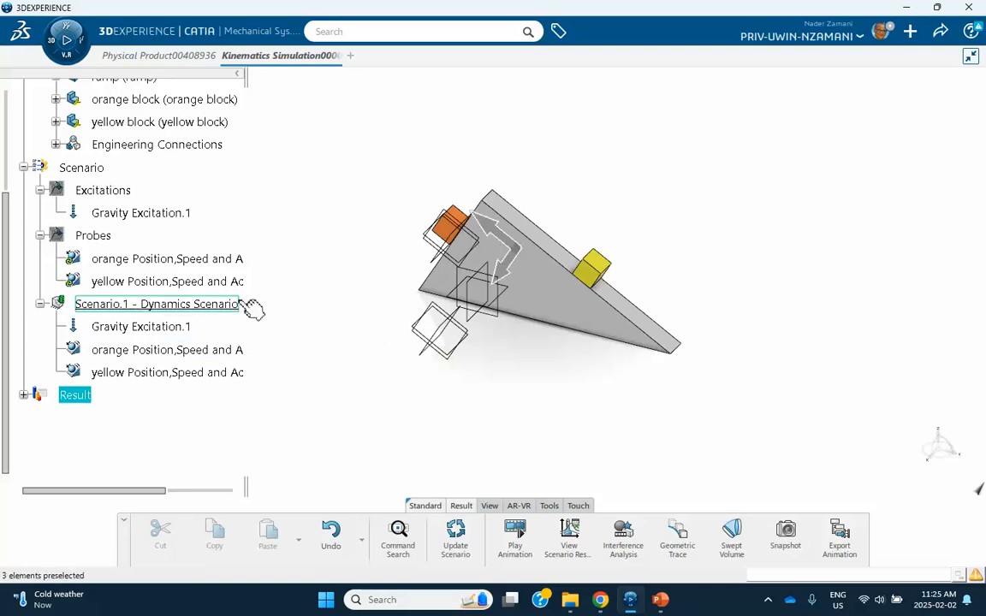
Switch from the dynamics scenario to editing the mechanism representation in the Mechanical Systems Design environment.
{"action": "right_click", "coordinate": [192, 308]}
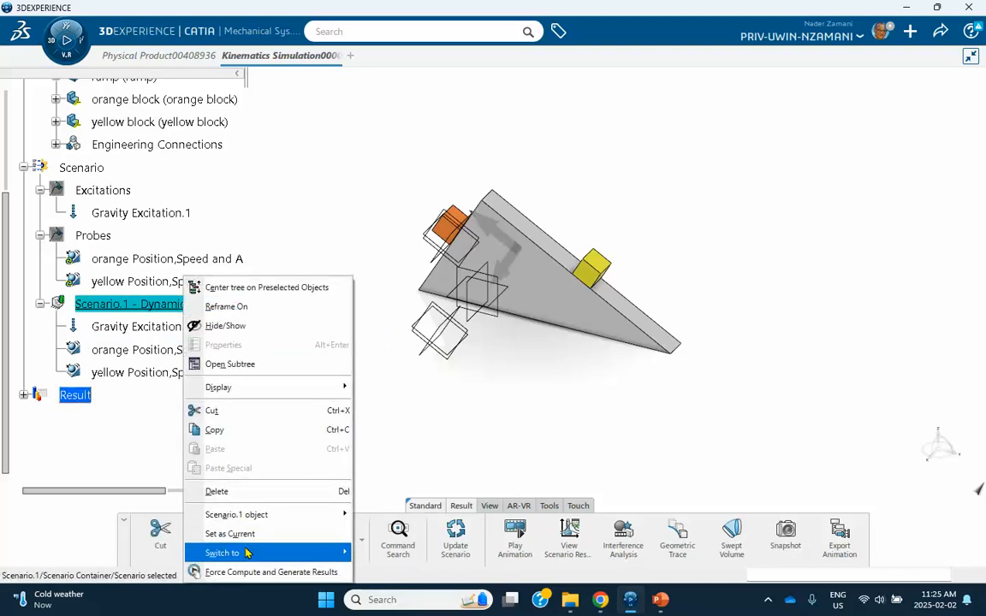
{"action": "mouse_move", "coordinate": [266, 559]}
{"action": "left_click", "coordinate": [406, 556]}
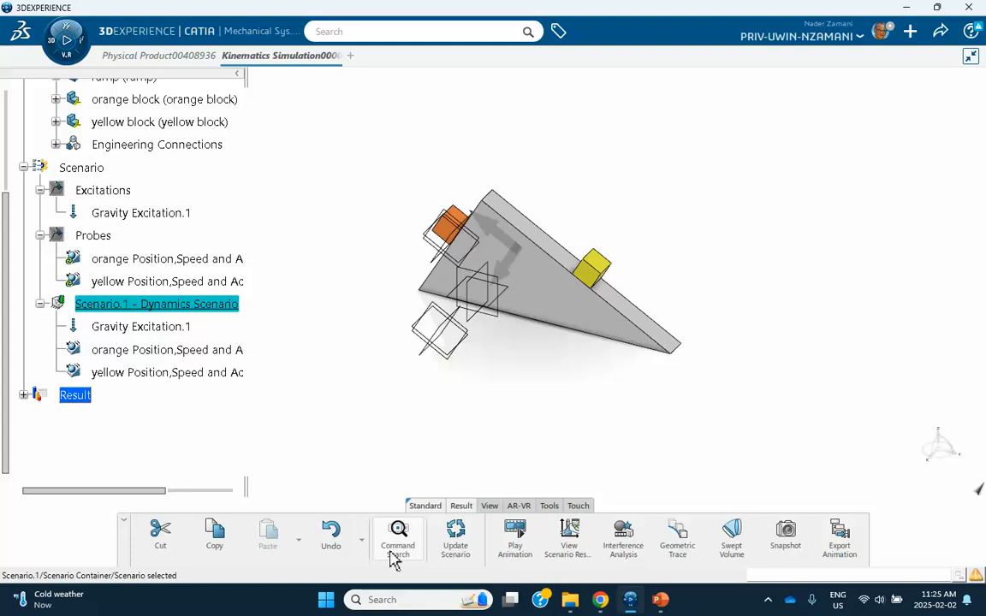
{"action": "right_click", "coordinate": [192, 307]}
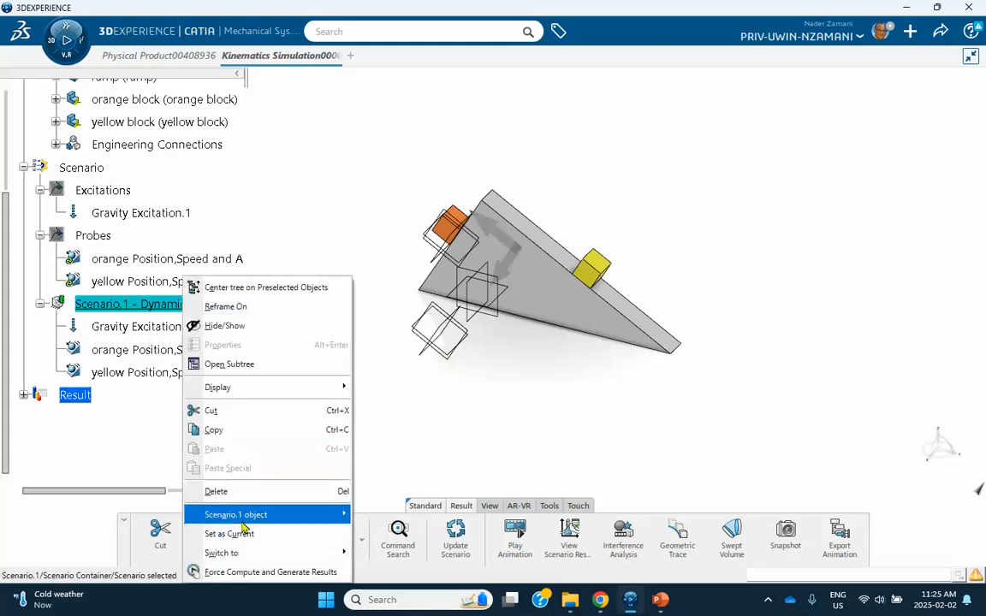
{"action": "mouse_move", "coordinate": [246, 554]}
{"action": "left_click", "coordinate": [393, 553]}
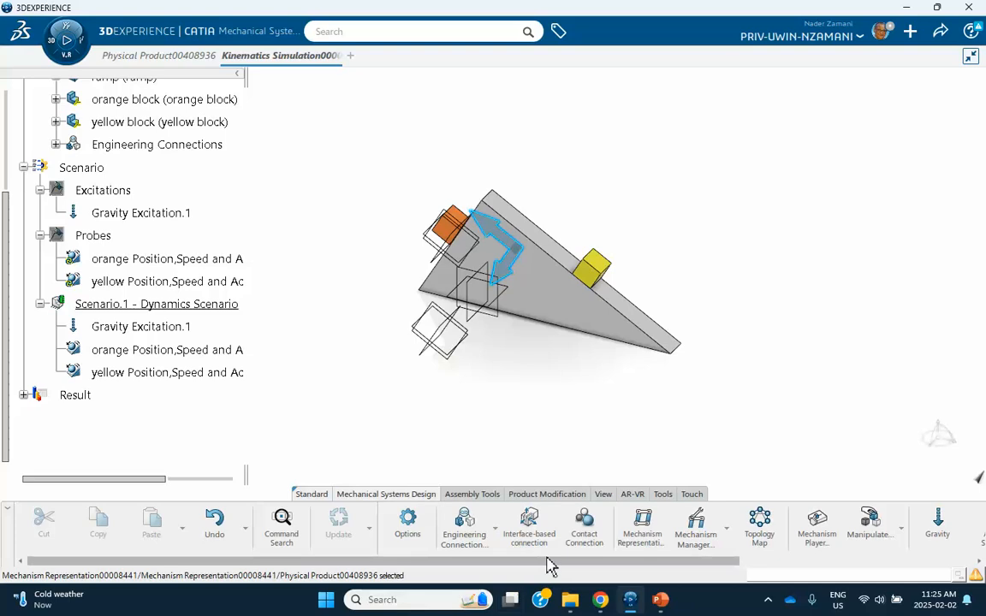
Start a contact connection with the orange and yellow blocks in Group 1 and the ramp in Group 2.
{"action": "left_click", "coordinate": [585, 529]}
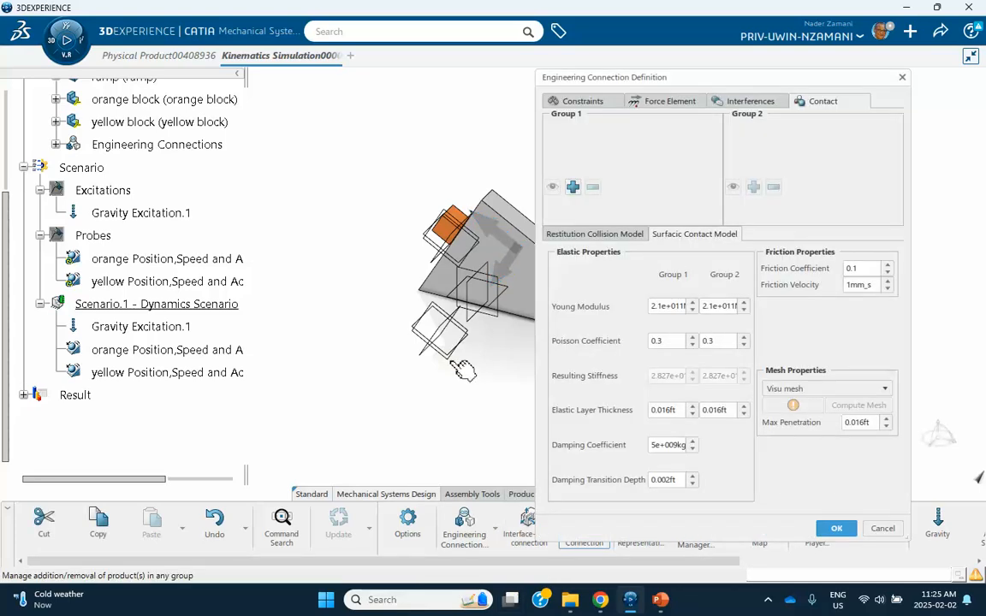
{"action": "middle_click_drag", "start_coordinate": [351, 250], "coordinate": [238, 223]}
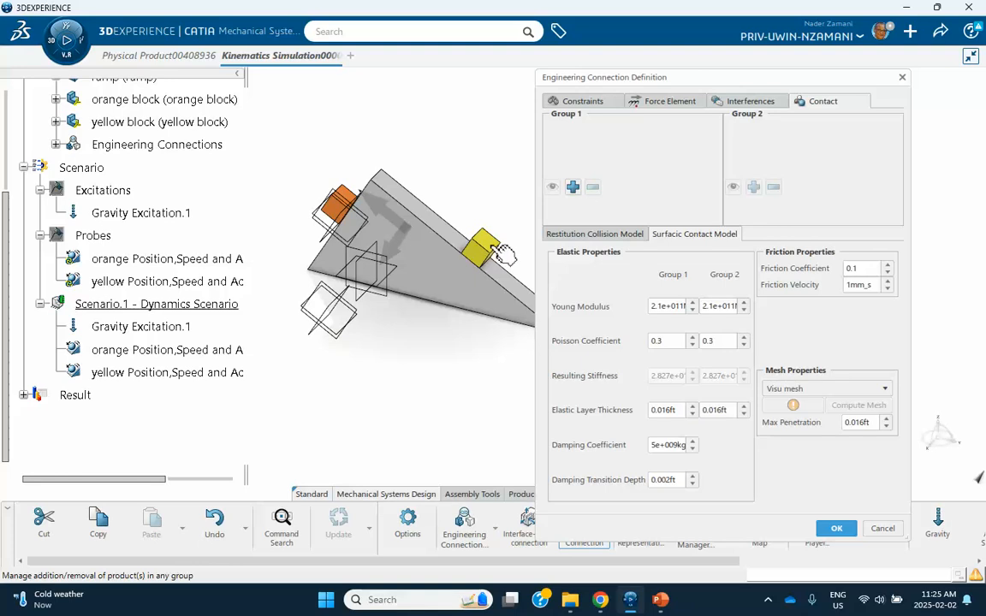
{"action": "left_click", "coordinate": [573, 187]}
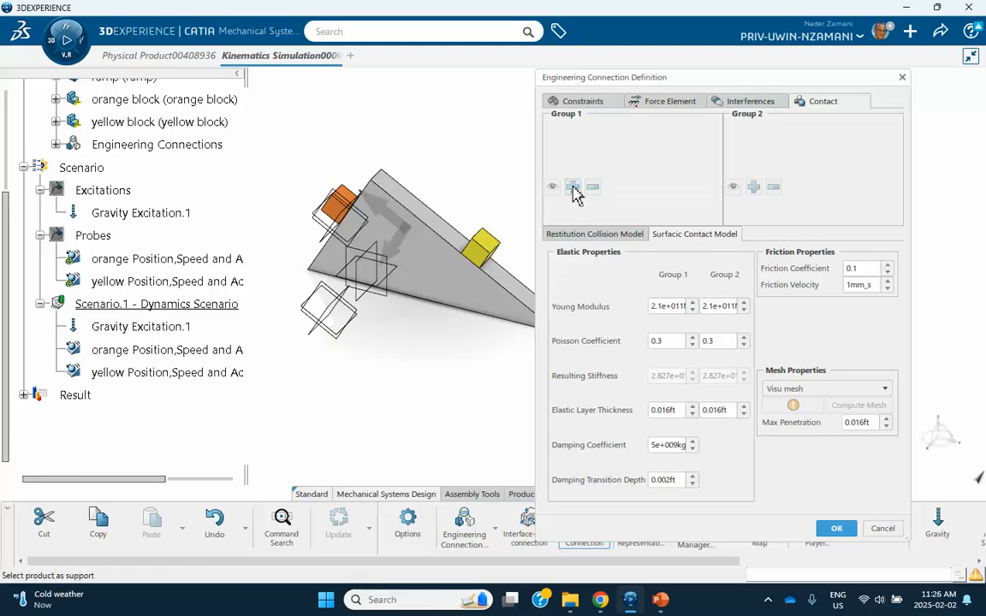
{"action": "left_click", "coordinate": [340, 214]}
{"action": "left_click", "coordinate": [496, 350]}
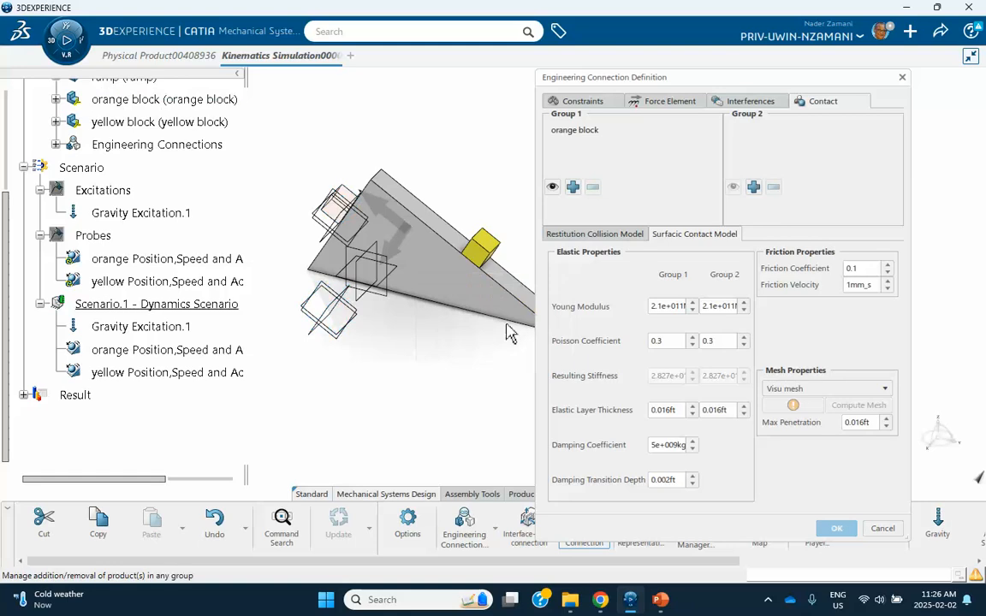
{"action": "left_click", "coordinate": [573, 188]}
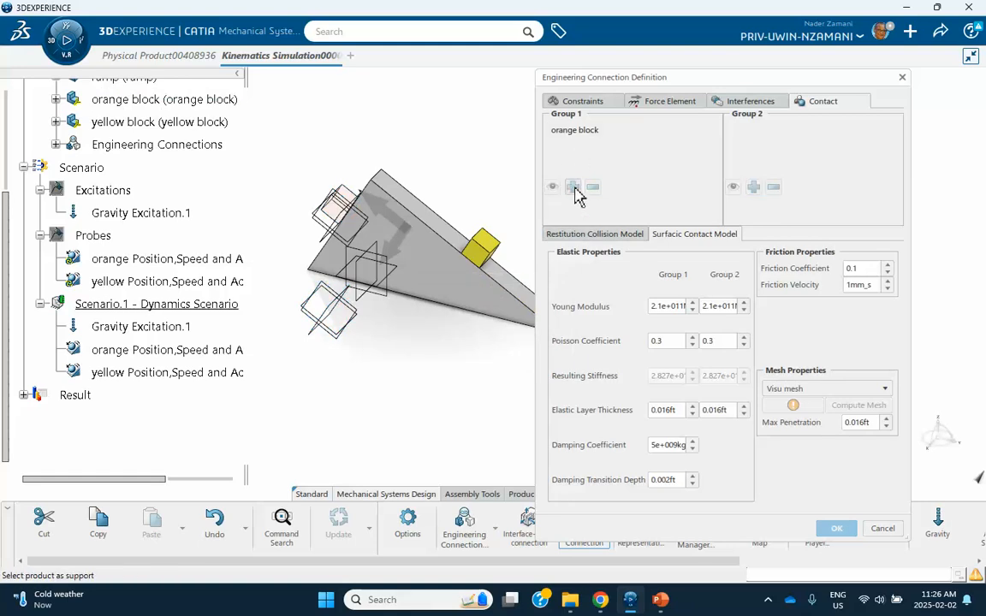
{"action": "left_click", "coordinate": [483, 250]}
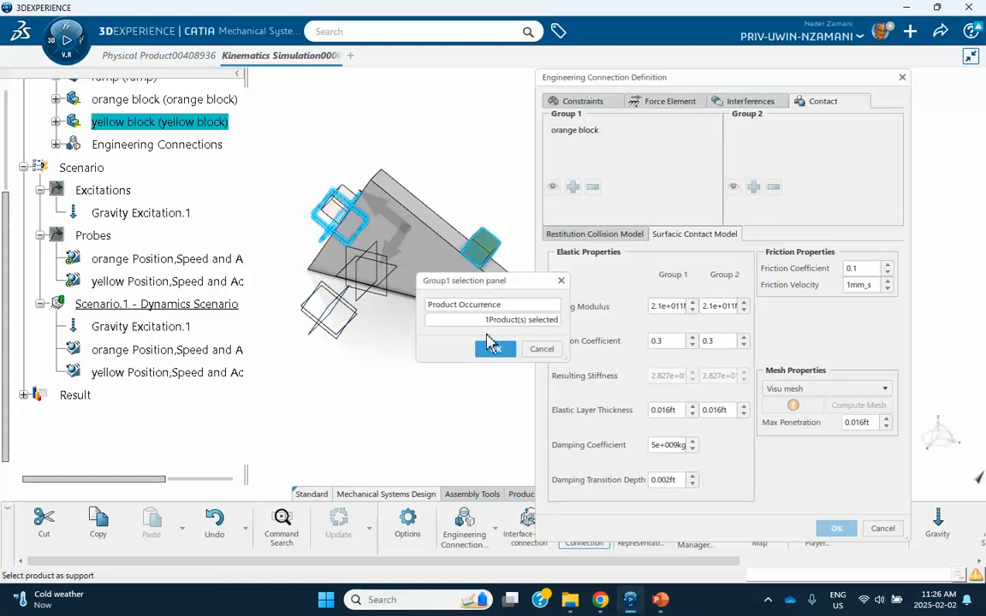
{"action": "left_click", "coordinate": [496, 351]}
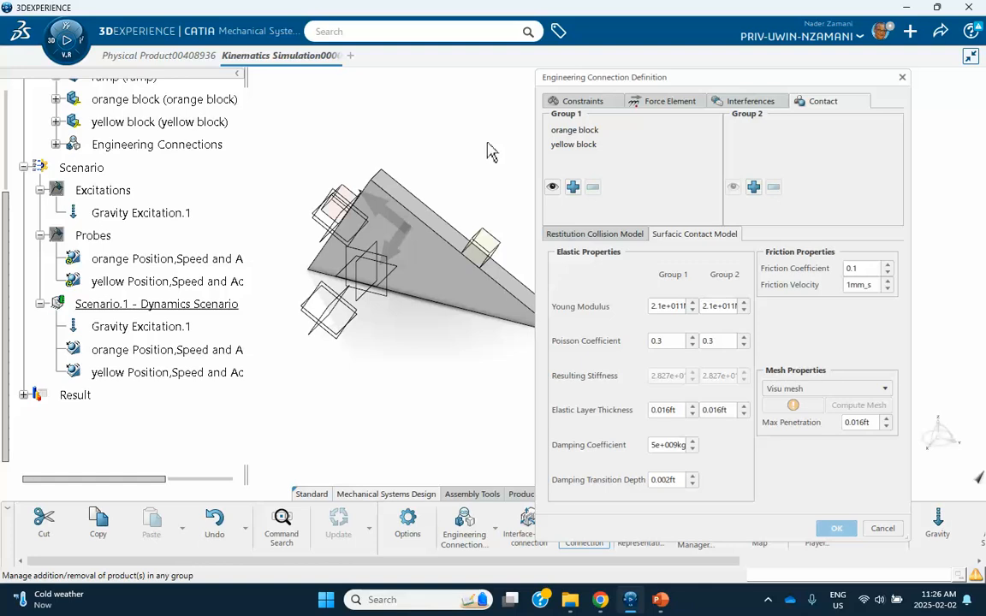
{"action": "left_click", "coordinate": [754, 186]}
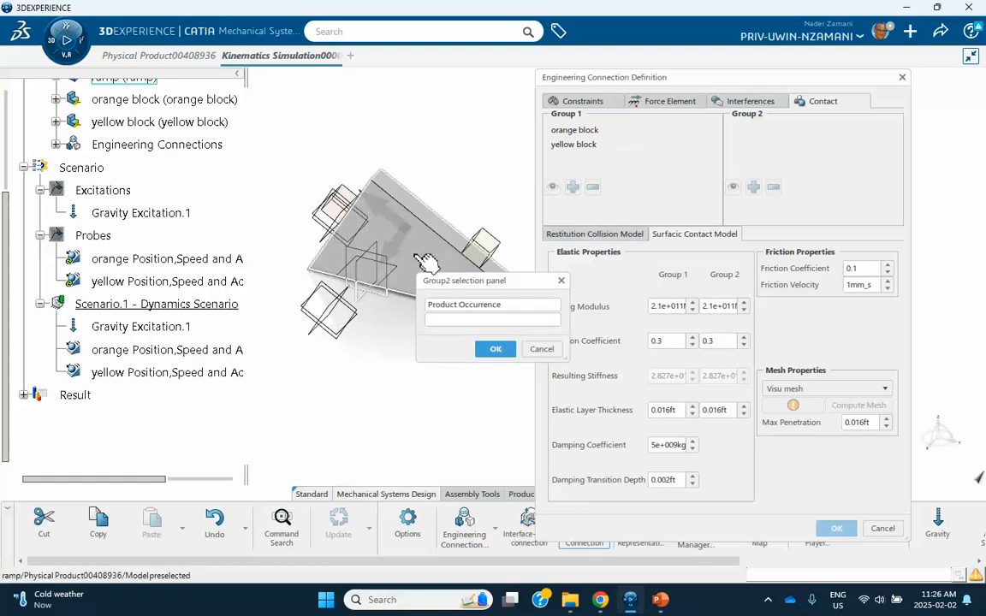
{"action": "left_click", "coordinate": [425, 261]}
{"action": "left_click", "coordinate": [496, 349]}
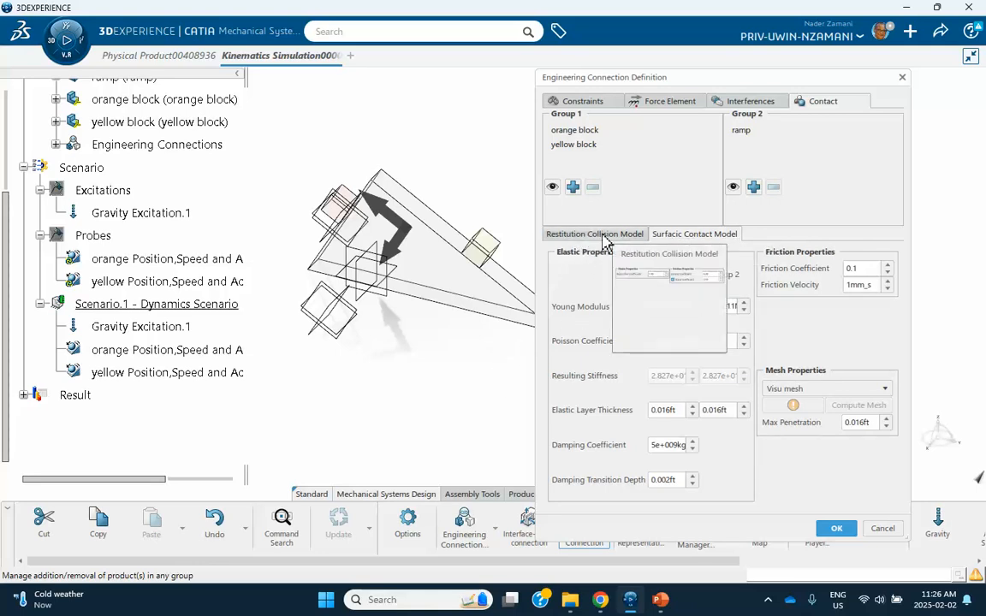
Edit the contact's kinetic friction coefficient in the Restitution Collision Model, check the Surfacic Contact Model's properties, and confirm the connection.
{"action": "left_click", "coordinate": [570, 238]}
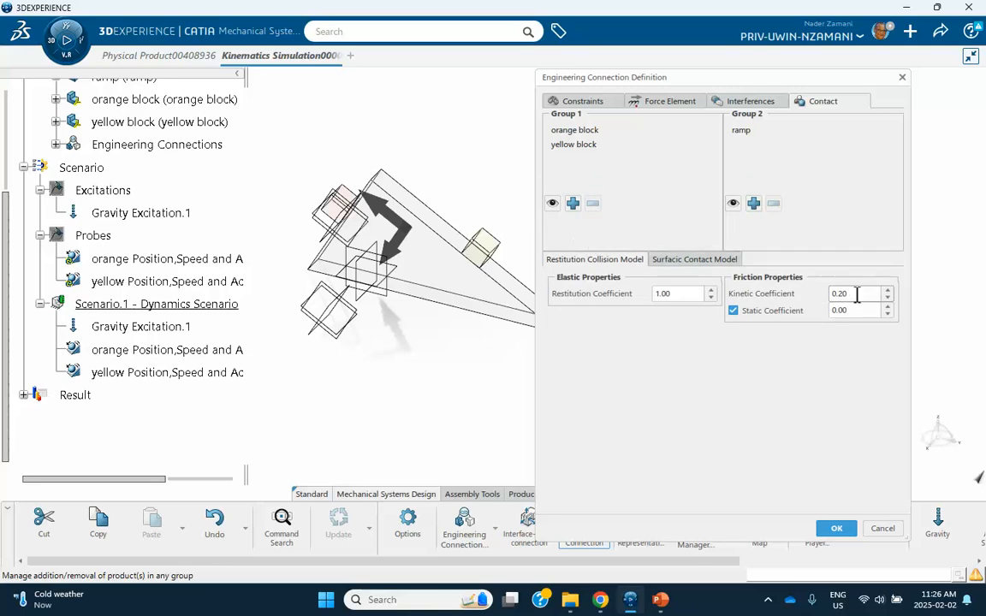
{"action": "left_click_drag", "start_coordinate": [857, 293], "coordinate": [795, 294]}
{"action": "left_click", "coordinate": [777, 290]}
{"action": "left_click_drag", "start_coordinate": [854, 296], "coordinate": [805, 292]}
{"action": "key", "text": "Return"}
{"action": "left_click", "coordinate": [694, 268]}
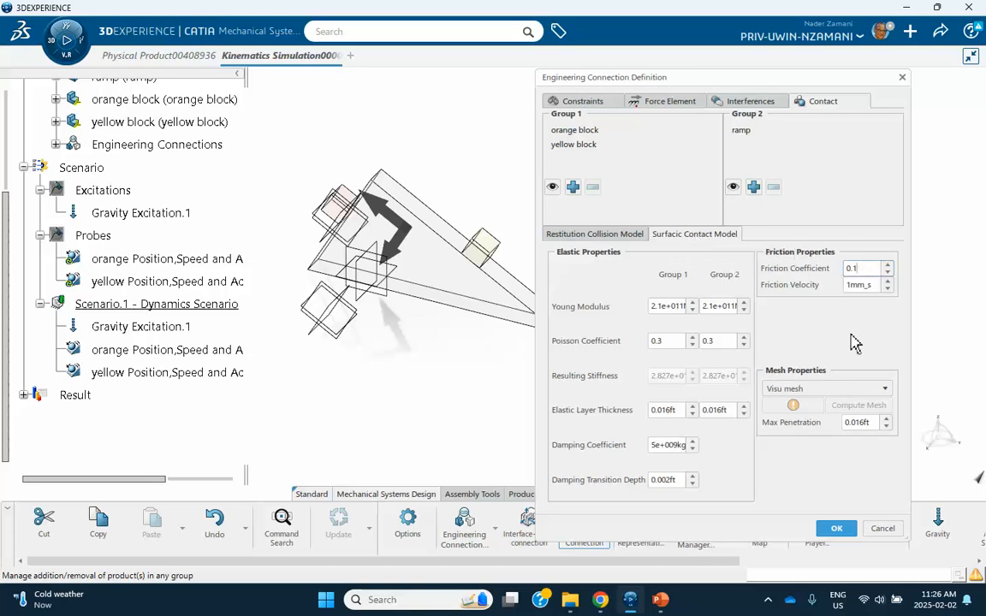
{"action": "left_click", "coordinate": [835, 528]}
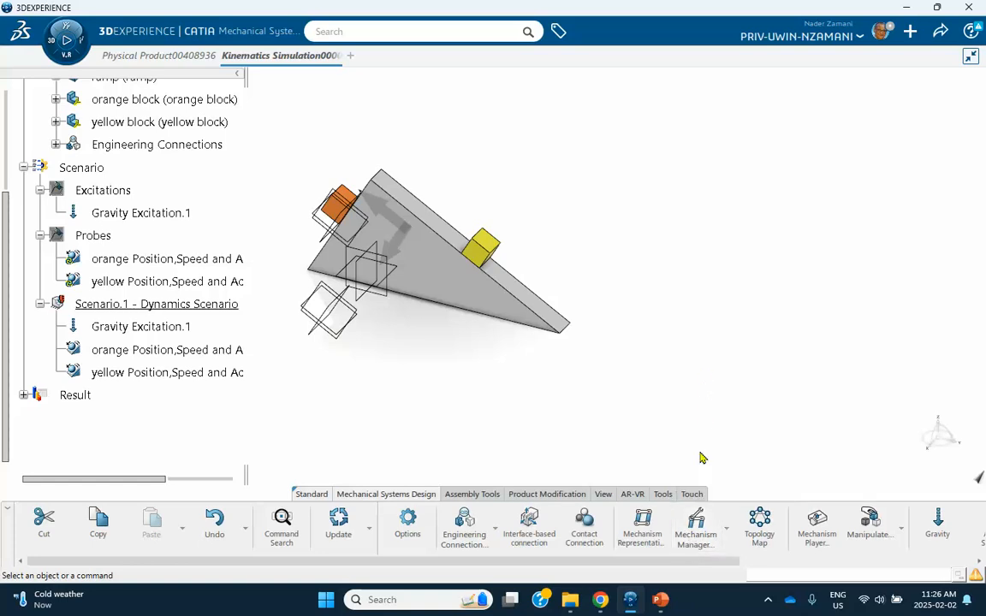
Include the new contact joint in the mechanism and expand the model's Joints branch to check it.
{"action": "left_click", "coordinate": [698, 537]}
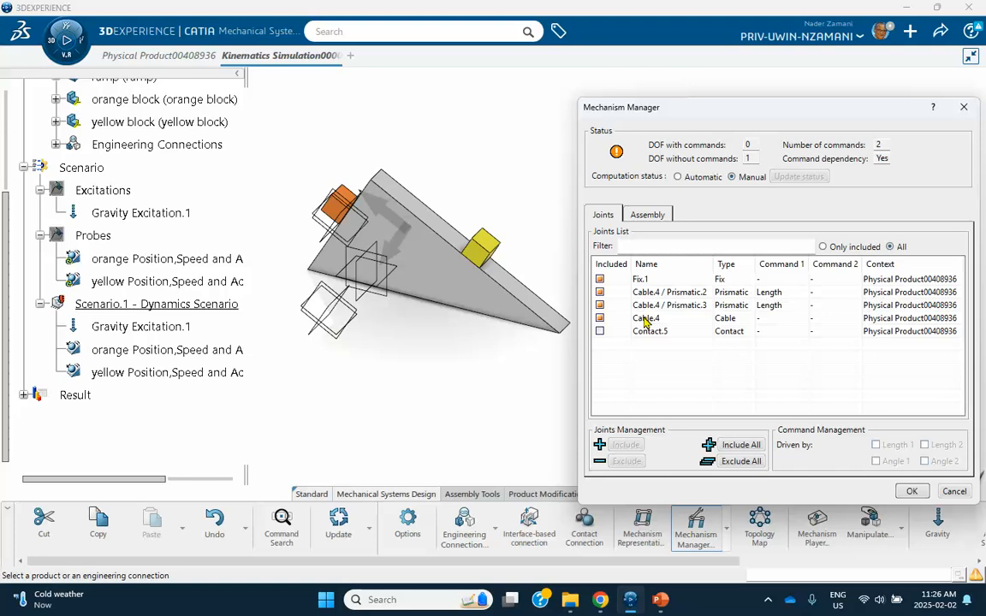
{"action": "left_click", "coordinate": [601, 331]}
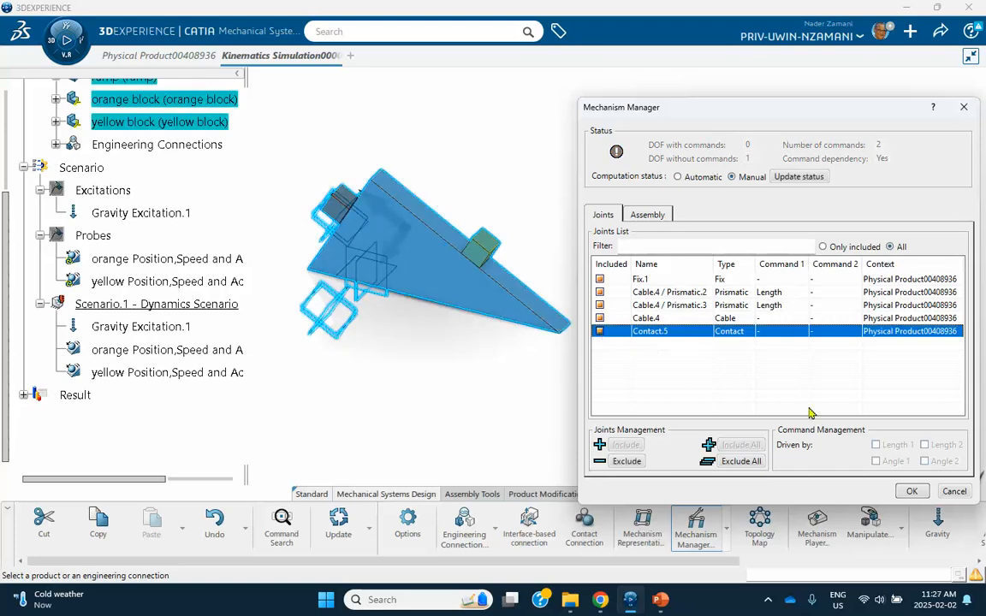
{"action": "left_click", "coordinate": [910, 493]}
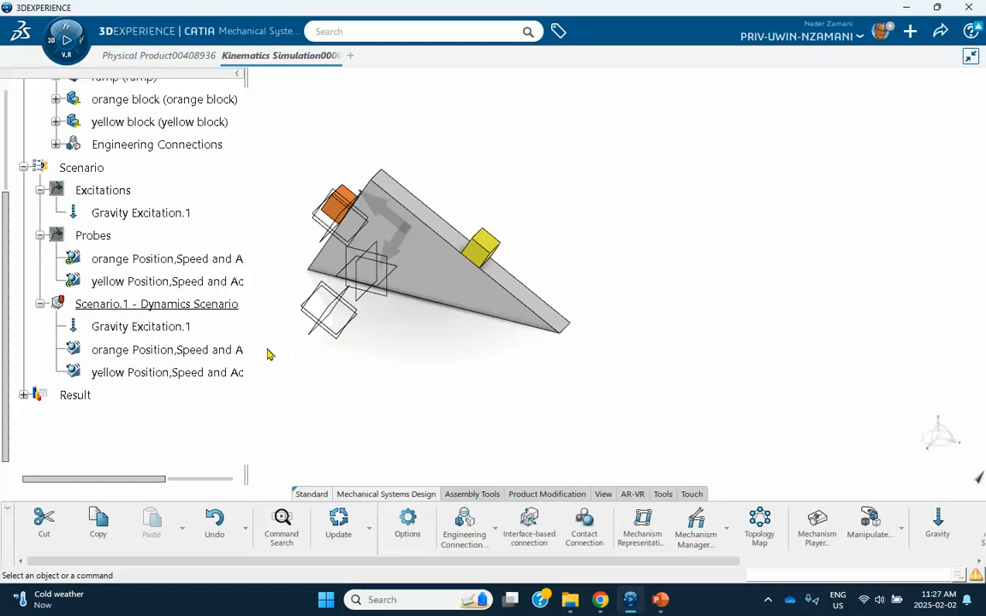
{"action": "scroll", "coordinate": [190, 308], "scroll_direction": "down", "scroll_amount": 2}
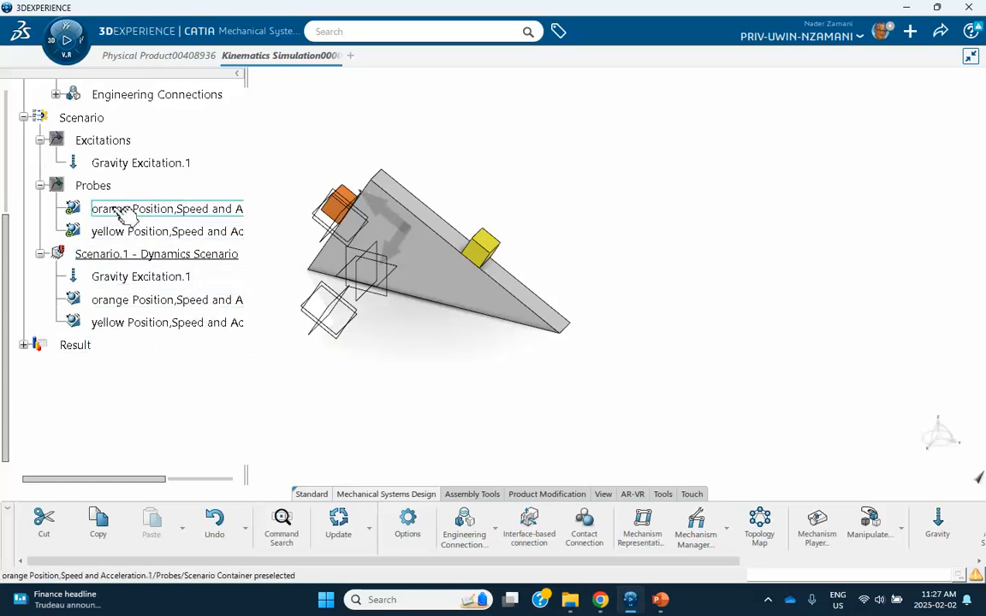
{"action": "scroll", "coordinate": [120, 212], "scroll_direction": "up", "scroll_amount": 2}
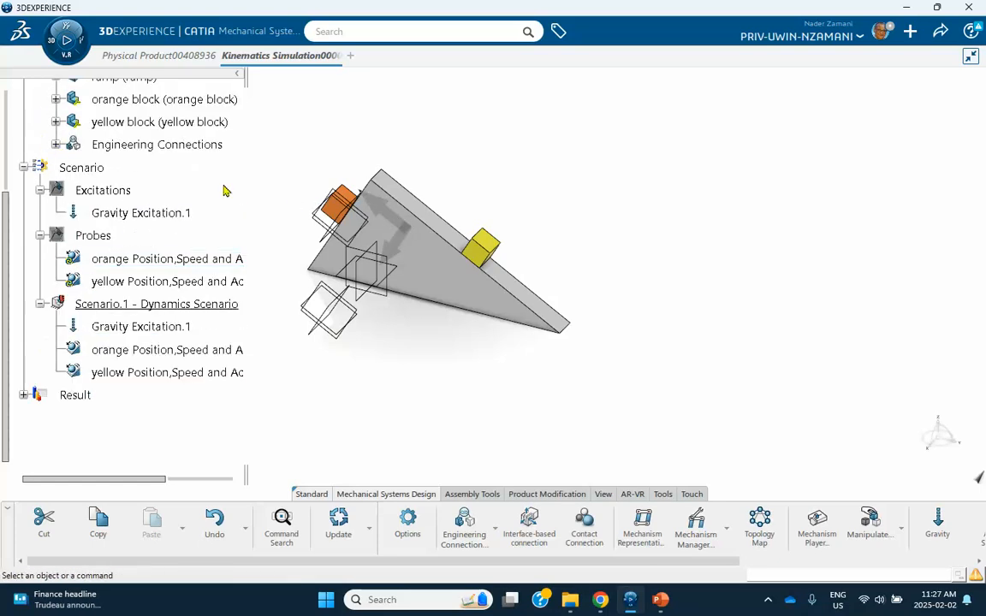
{"action": "scroll", "coordinate": [171, 224], "scroll_direction": "up", "scroll_amount": 4}
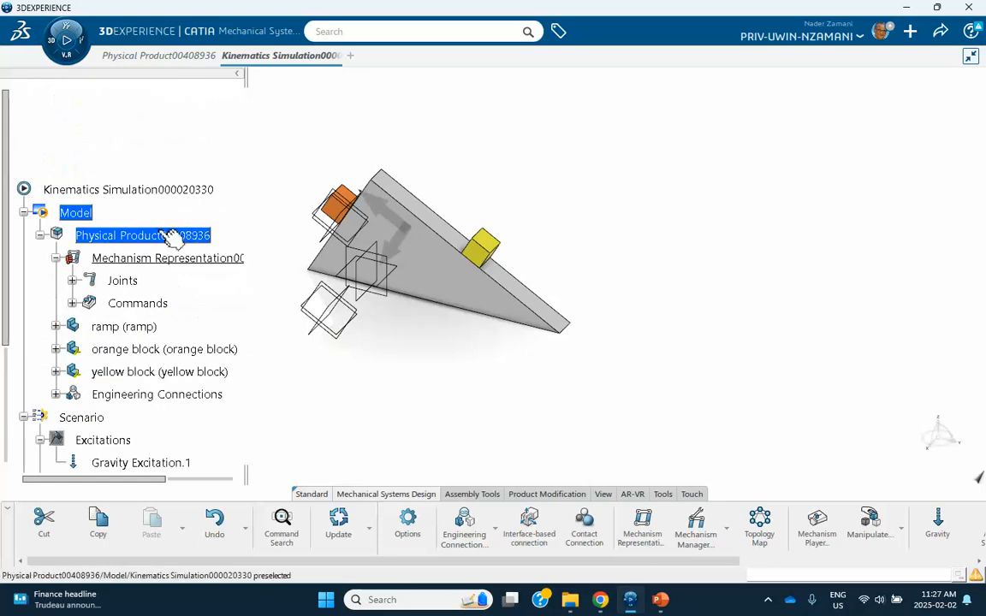
{"action": "left_click", "coordinate": [72, 280]}
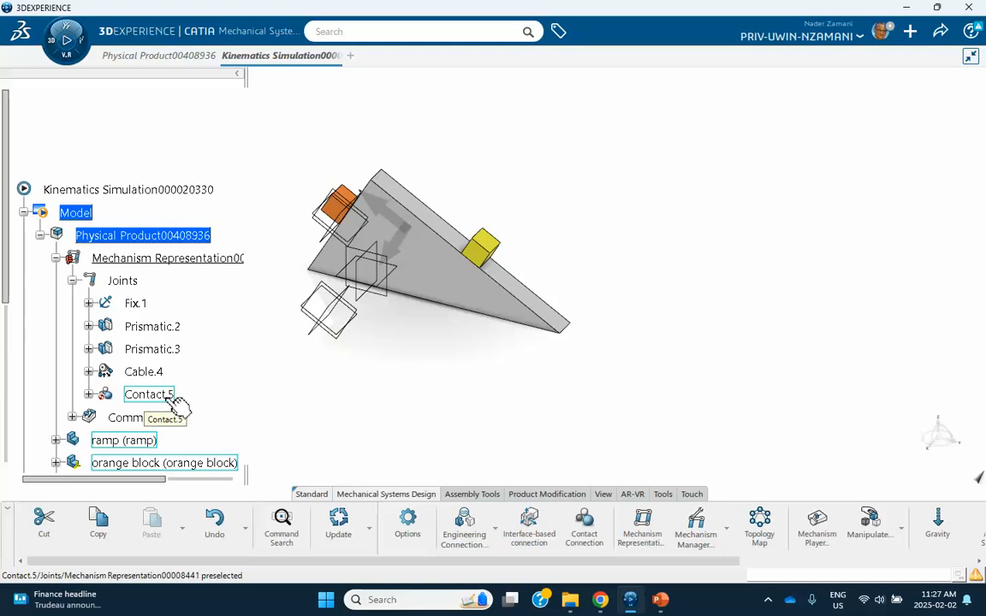
Activate Scenario.1 - Dynamics Scenario and force-compute its results with the contact joint included in the mechanism.
{"action": "scroll", "coordinate": [214, 338], "scroll_direction": "down", "scroll_amount": 3}
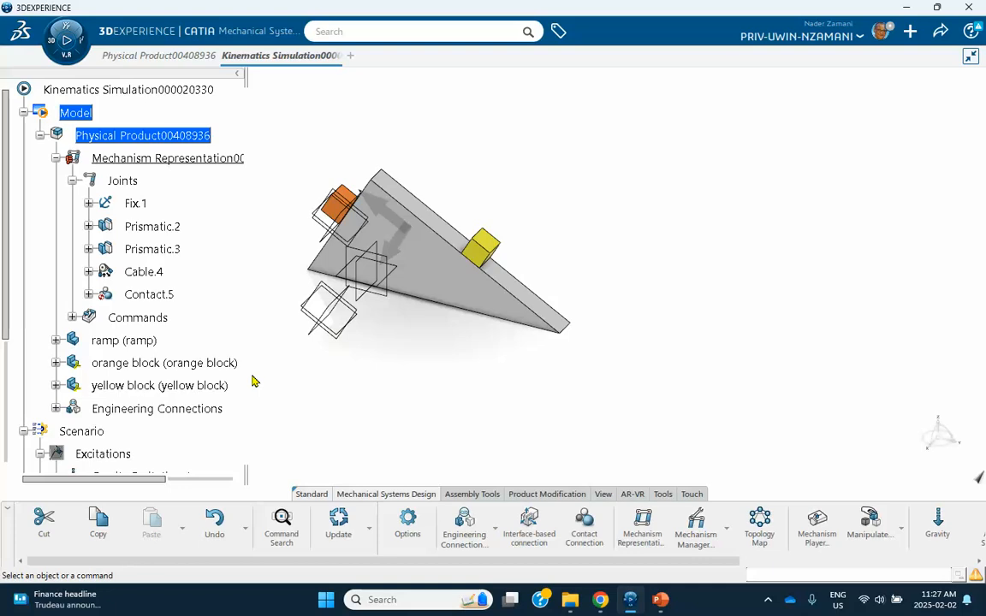
{"action": "scroll", "coordinate": [181, 352], "scroll_direction": "down", "scroll_amount": 12}
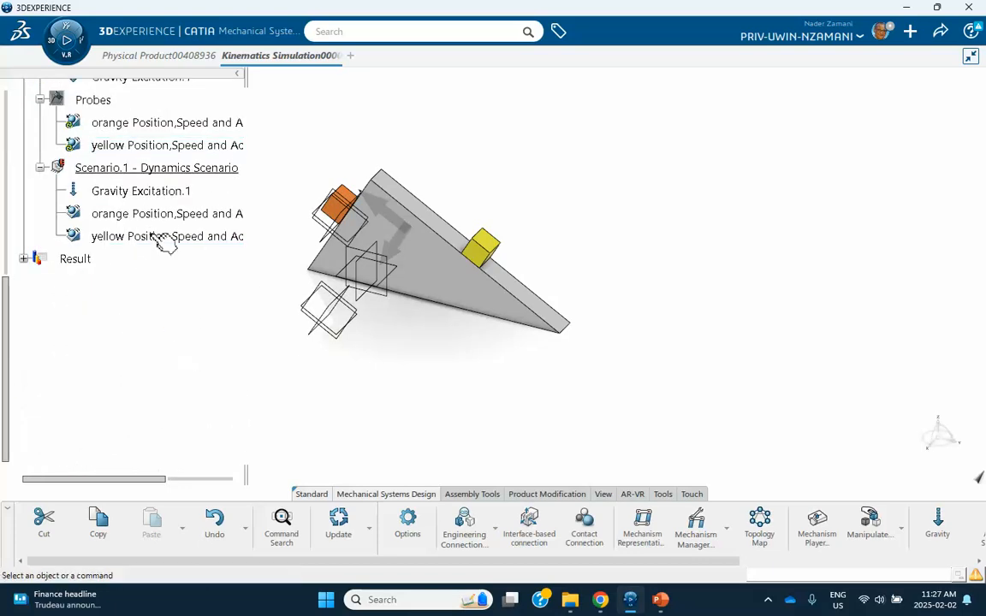
{"action": "left_click", "coordinate": [170, 172]}
{"action": "double_click", "coordinate": [152, 169]}
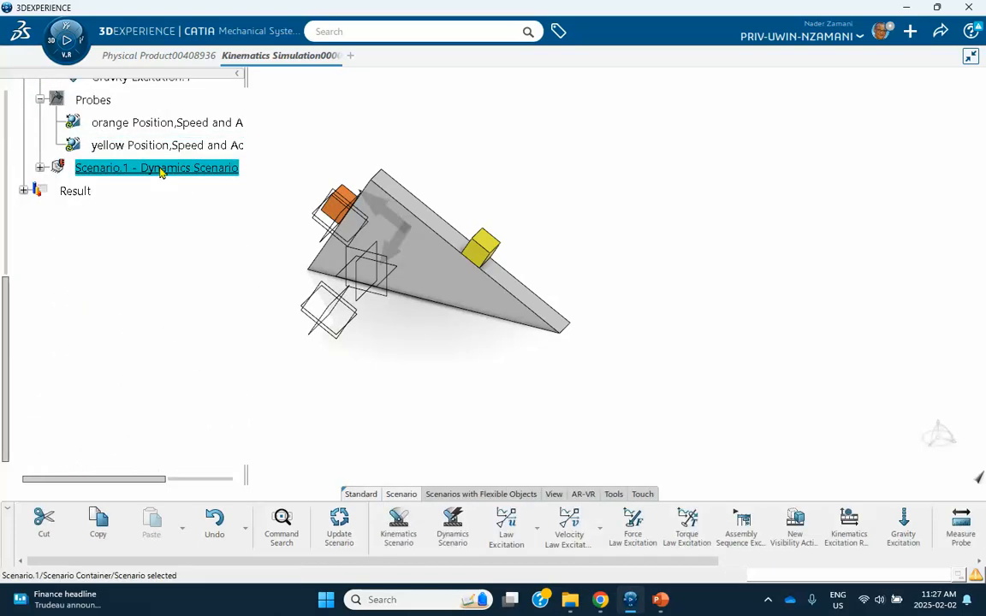
{"action": "left_click", "coordinate": [142, 276]}
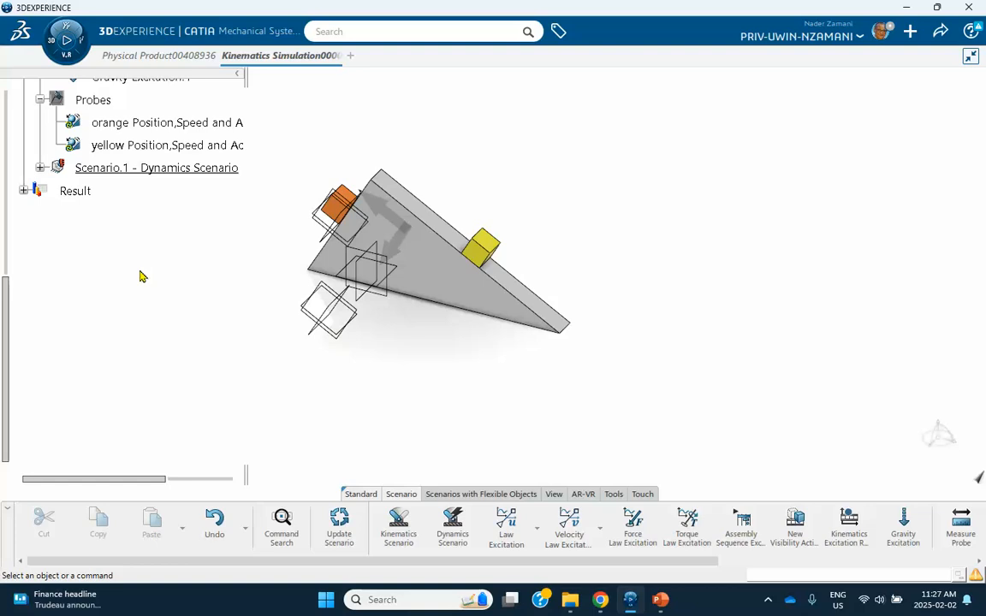
{"action": "right_click", "coordinate": [151, 168]}
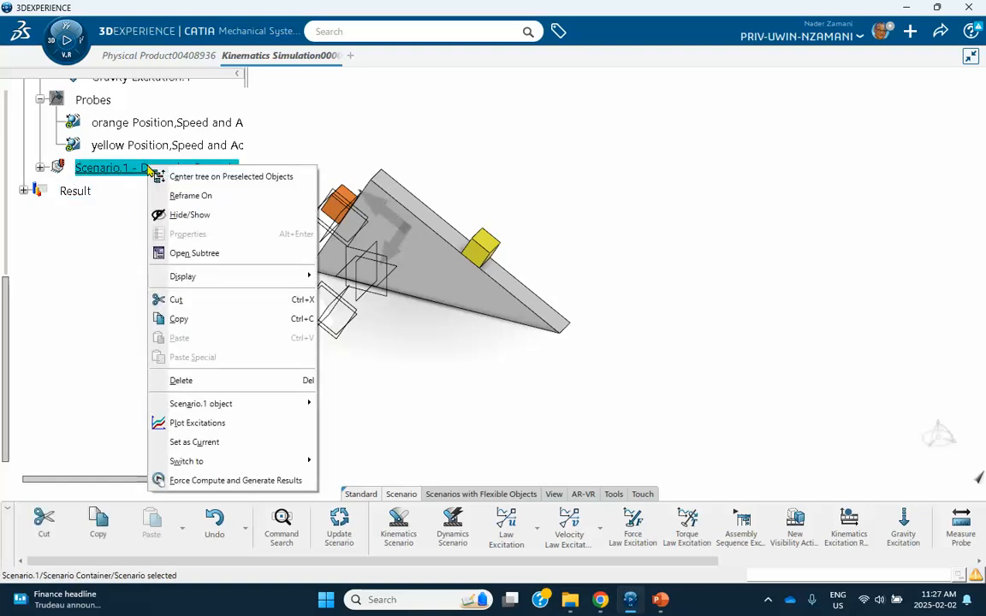
{"action": "left_click", "coordinate": [211, 480]}
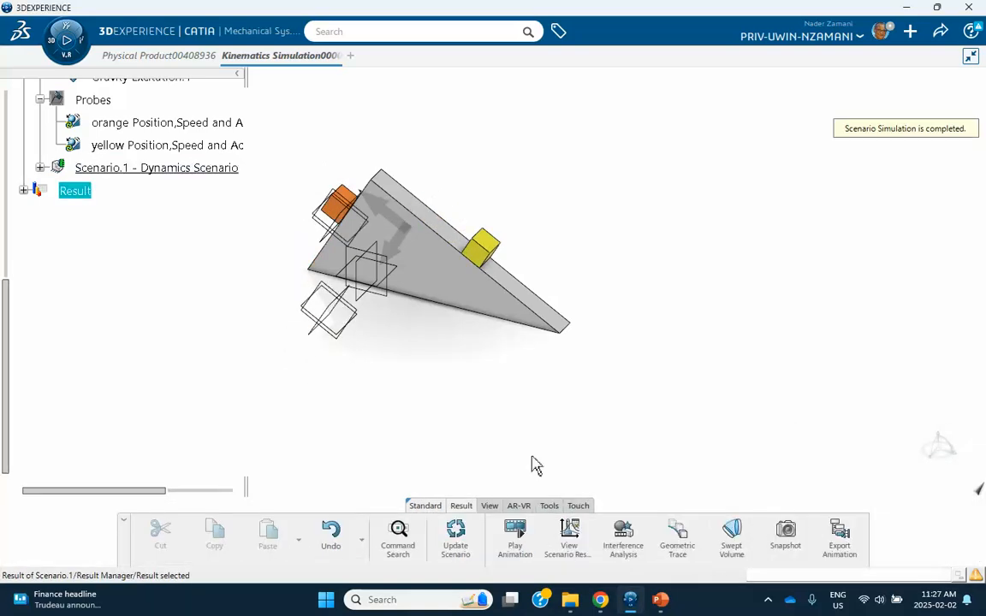
View the Scenario.1 results with only the LinearAcceleration parameters of the orange and yellow probes shown.
{"action": "left_click", "coordinate": [568, 534]}
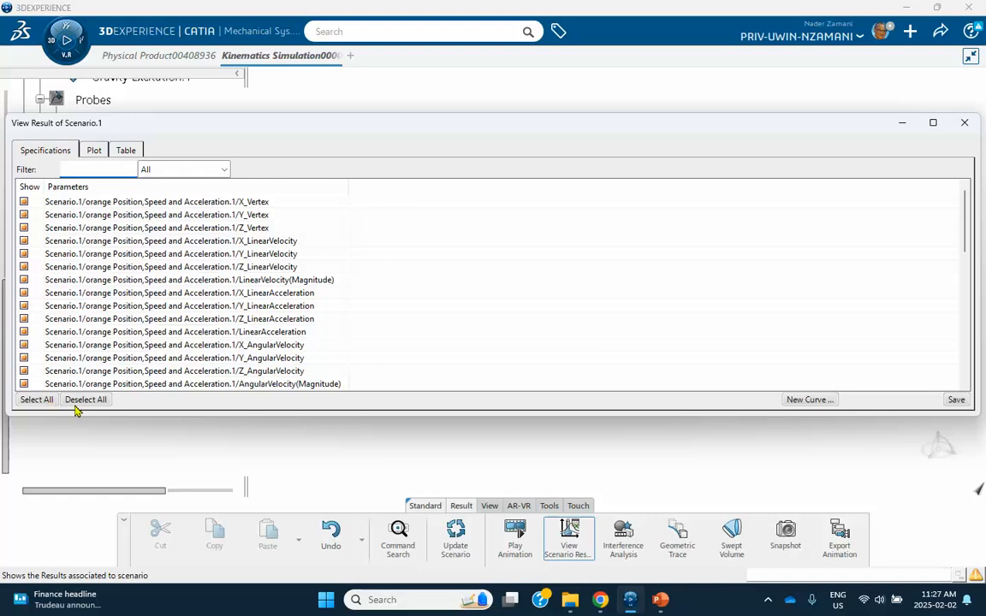
{"action": "left_click", "coordinate": [82, 399]}
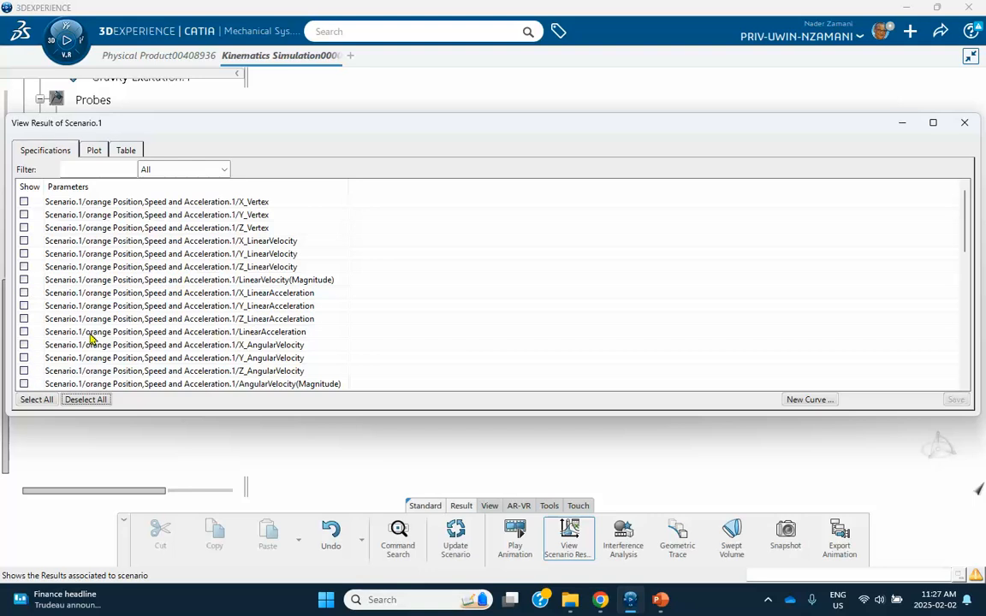
{"action": "left_click", "coordinate": [24, 333]}
{"action": "scroll", "coordinate": [274, 339], "scroll_direction": "down", "scroll_amount": 5}
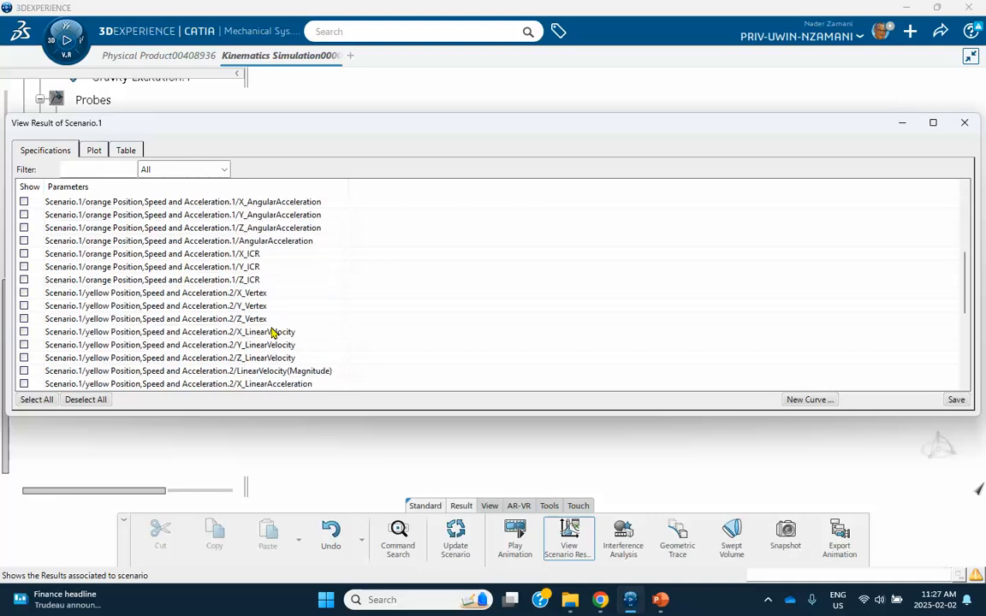
{"action": "scroll", "coordinate": [270, 342], "scroll_direction": "down", "scroll_amount": 1}
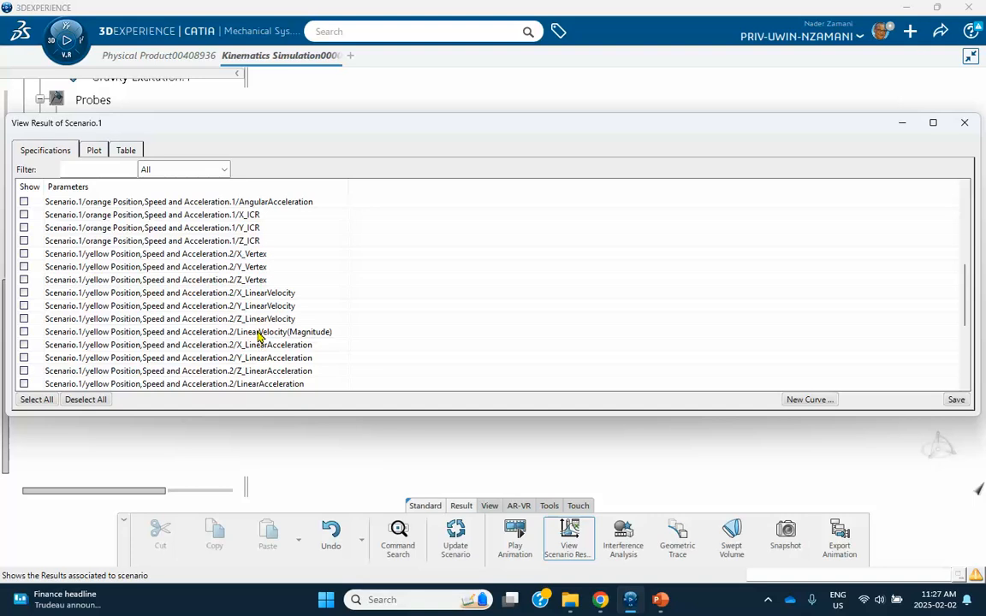
{"action": "scroll", "coordinate": [259, 338], "scroll_direction": "down", "scroll_amount": 2}
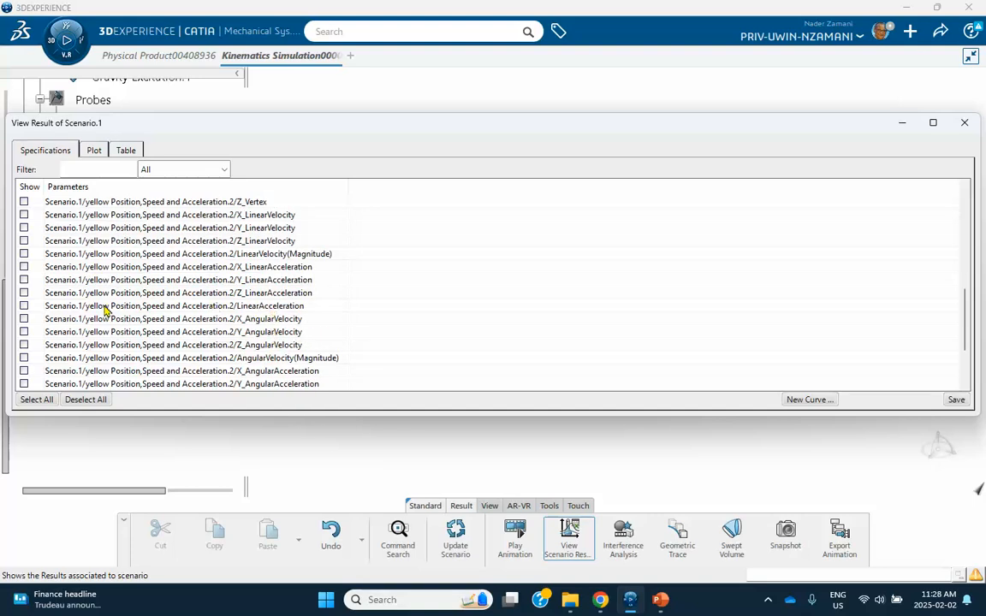
{"action": "left_click", "coordinate": [24, 306]}
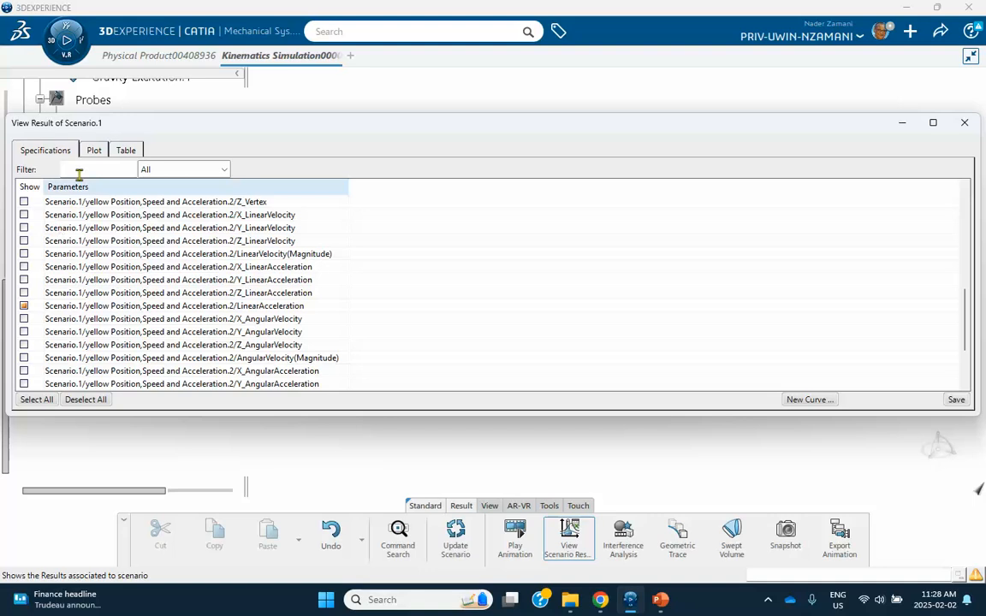
Examine the two blocks' linear accelerations as a plot and as a table, and close the results.
{"action": "left_click", "coordinate": [93, 151]}
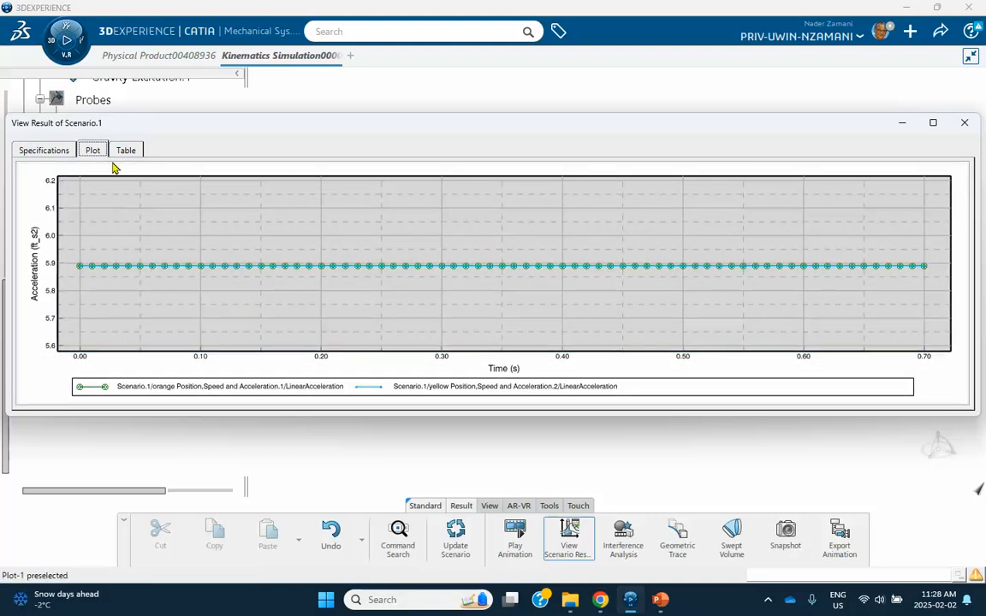
{"action": "left_click", "coordinate": [125, 150]}
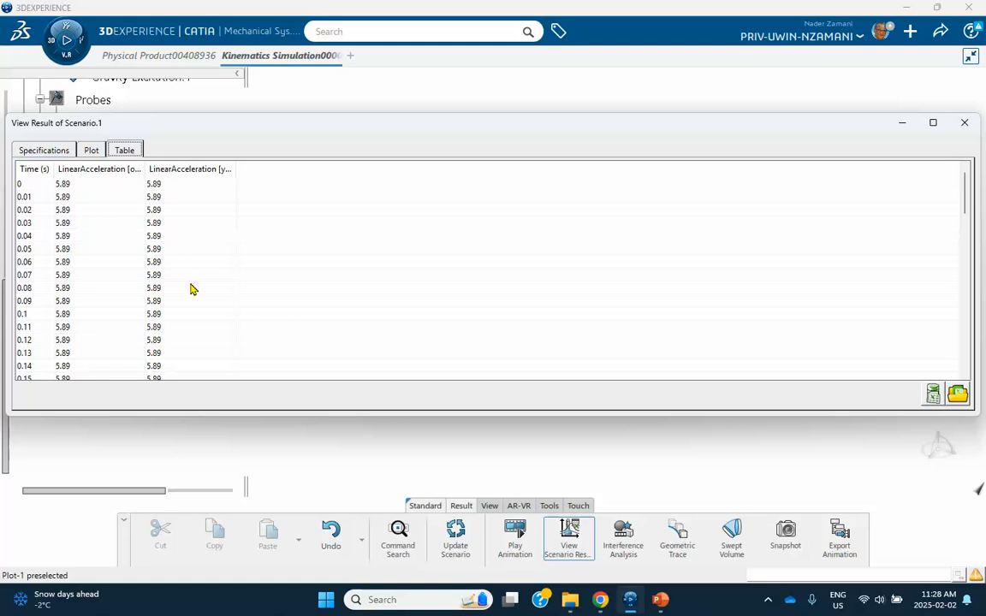
{"action": "left_click", "coordinate": [964, 122]}
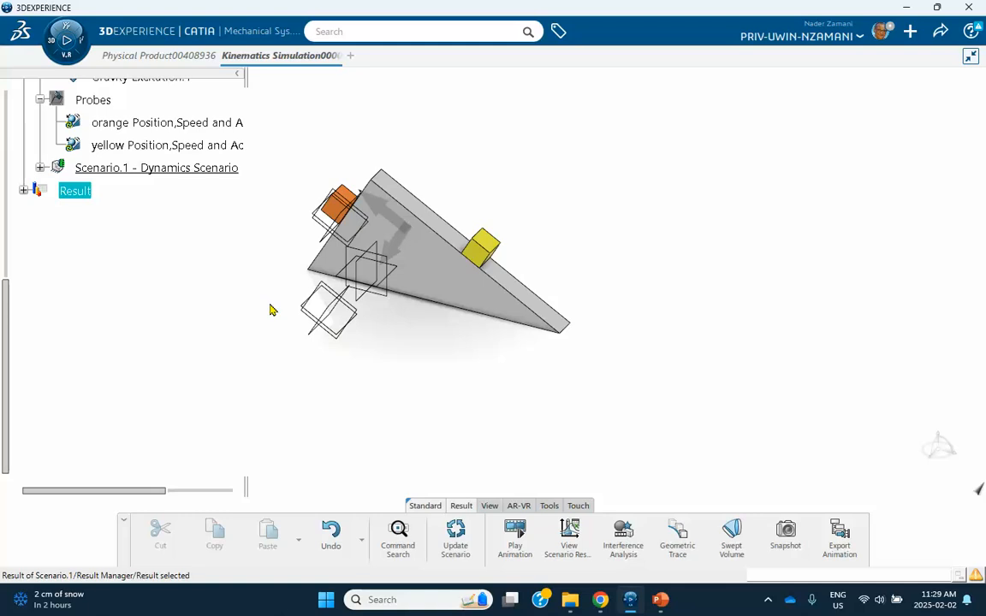
Switch from the dynamics scenario back to the mechanism representation.
{"action": "scroll", "coordinate": [205, 305], "scroll_direction": "up", "scroll_amount": 5}
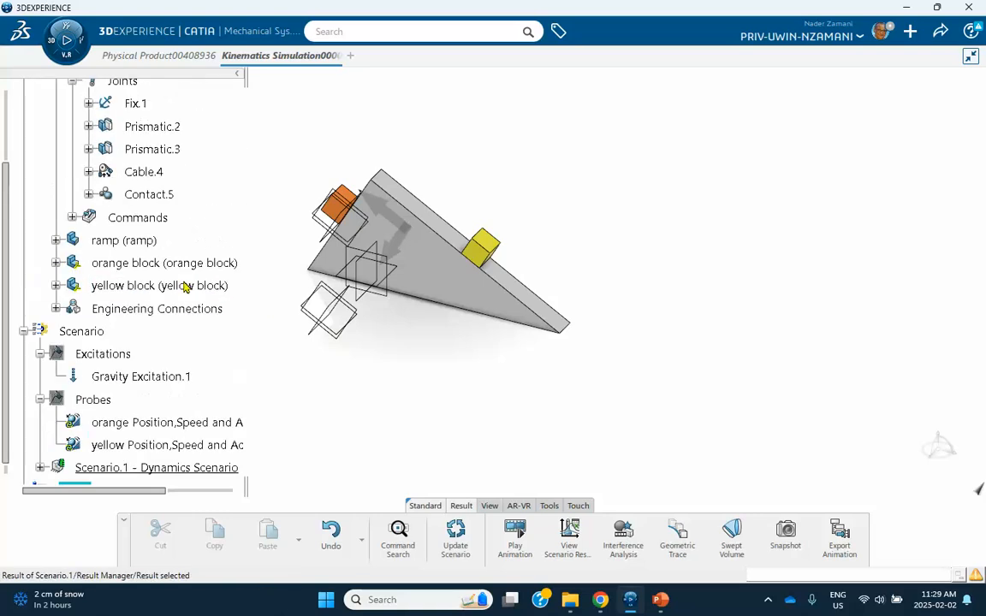
{"action": "scroll", "coordinate": [182, 274], "scroll_direction": "down", "scroll_amount": 5}
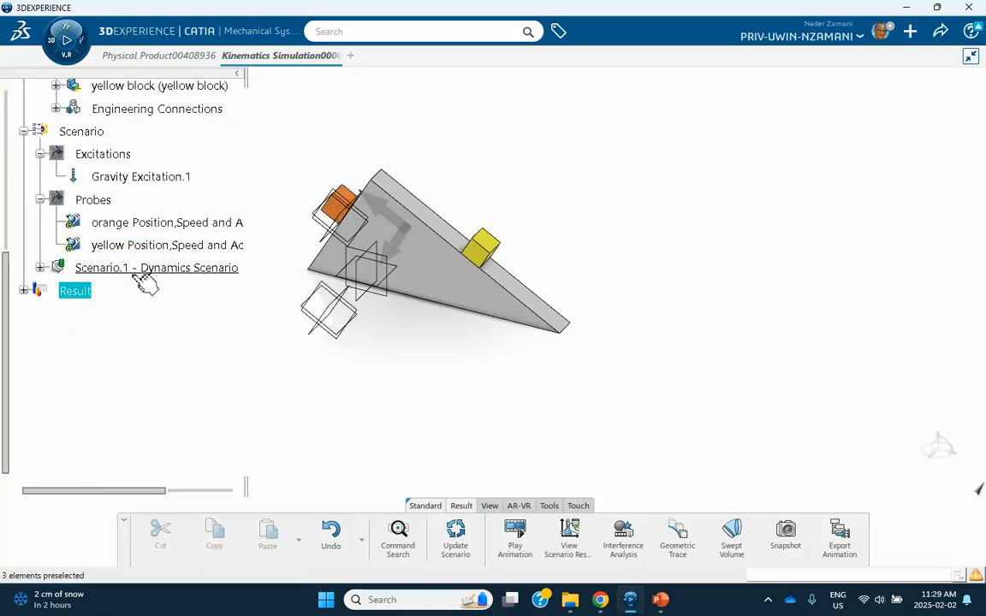
{"action": "right_click", "coordinate": [184, 268]}
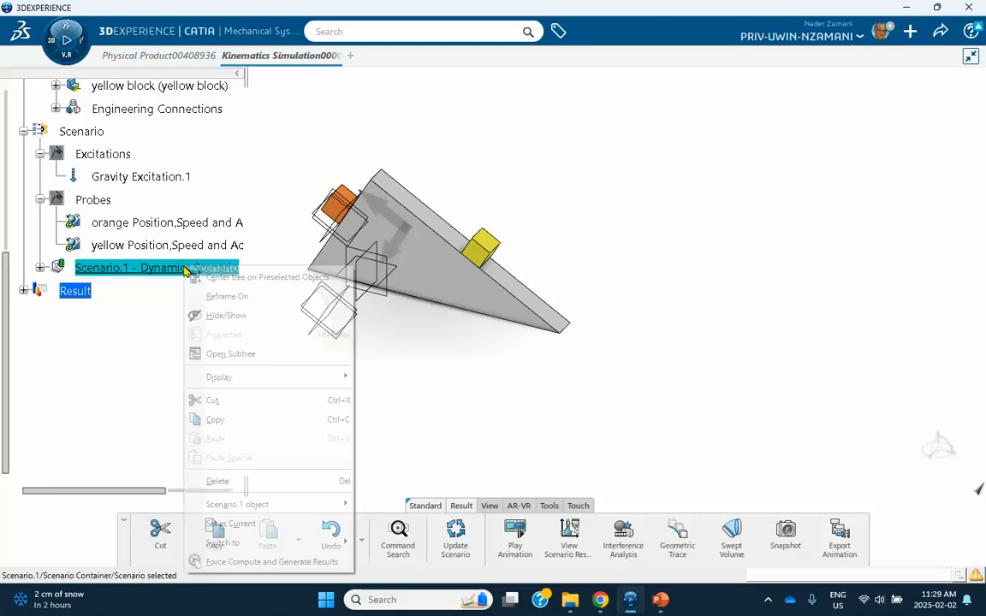
{"action": "mouse_move", "coordinate": [299, 543]}
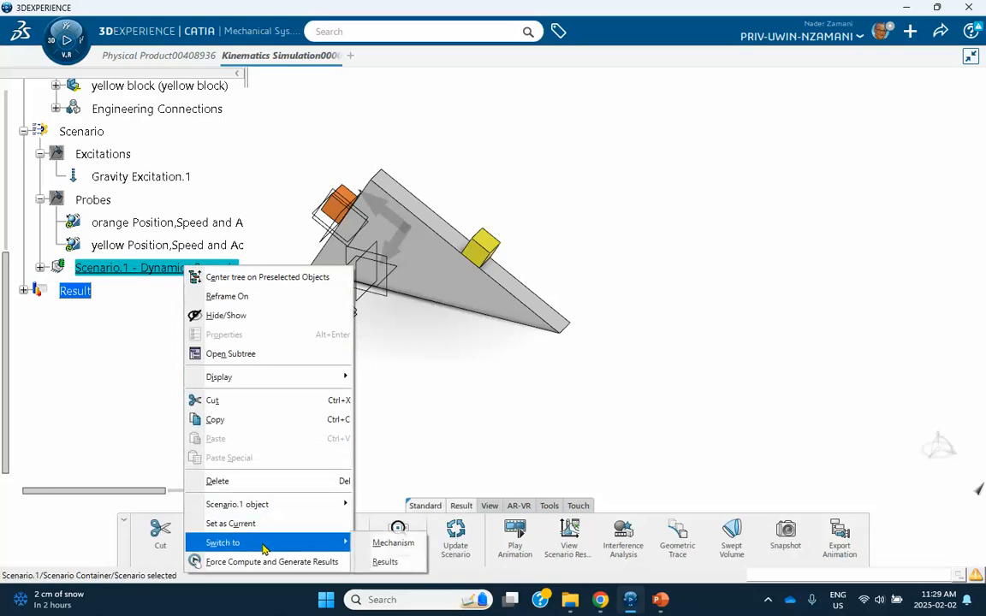
{"action": "left_click", "coordinate": [377, 541]}
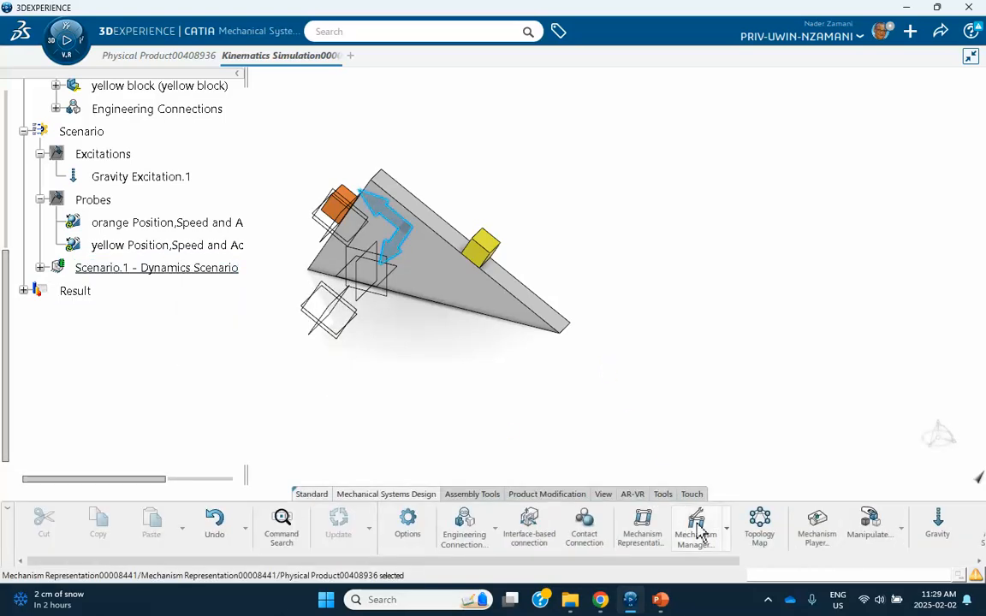
Exclude Cable.4, Prismatic.3 and Prismatic.2 from the mechanism in the Mechanism Manager, keeping Fix.1 and Contact.5 included.
{"action": "left_click", "coordinate": [695, 538]}
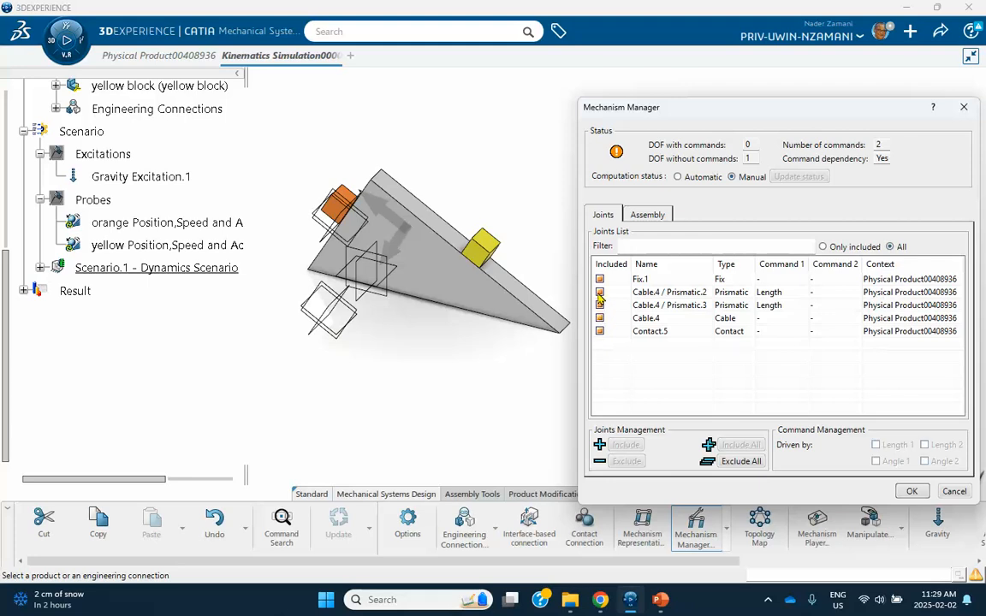
{"action": "left_click", "coordinate": [600, 295]}
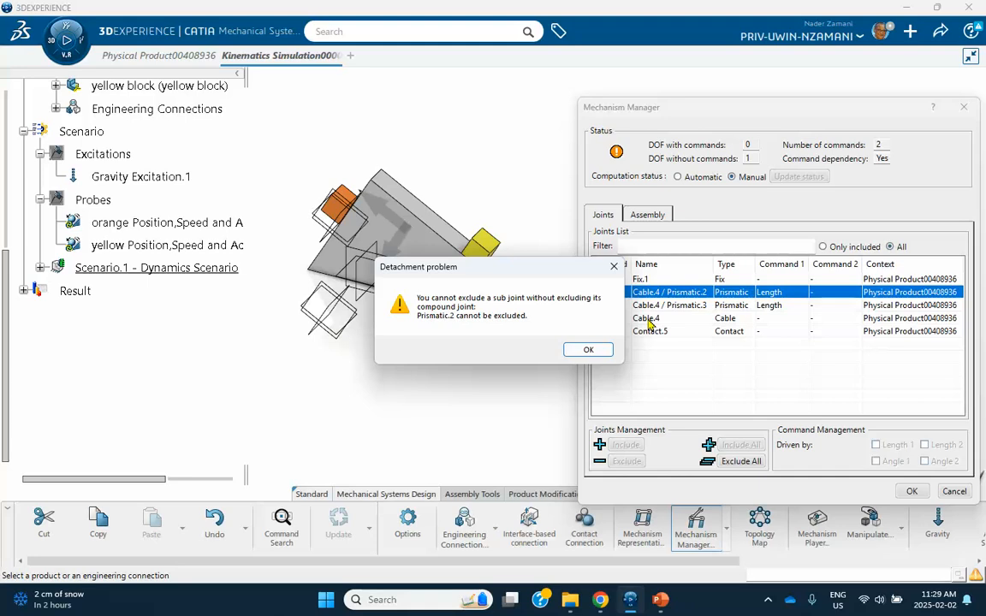
{"action": "left_click", "coordinate": [614, 268]}
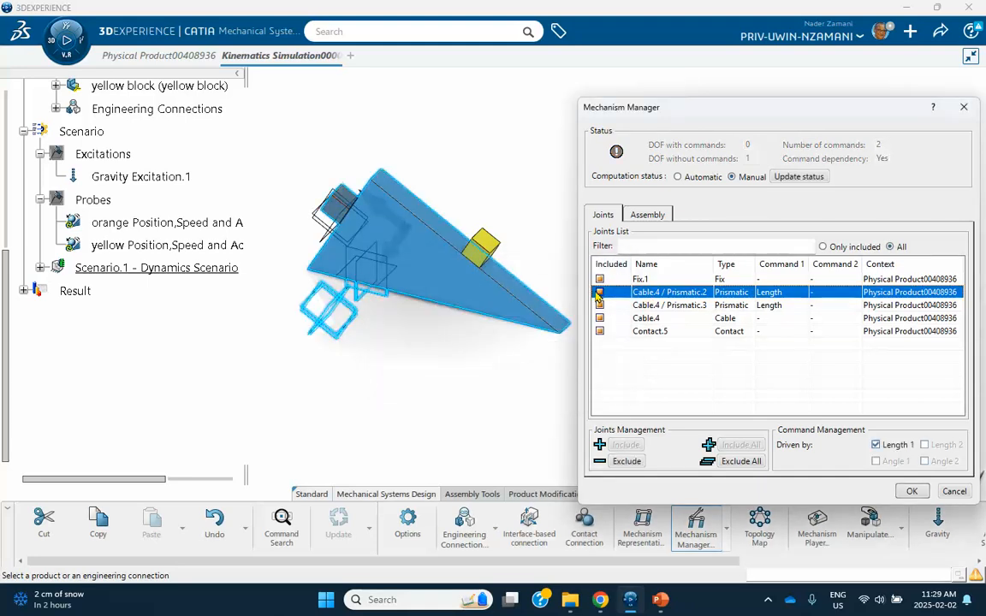
{"action": "left_click", "coordinate": [600, 318]}
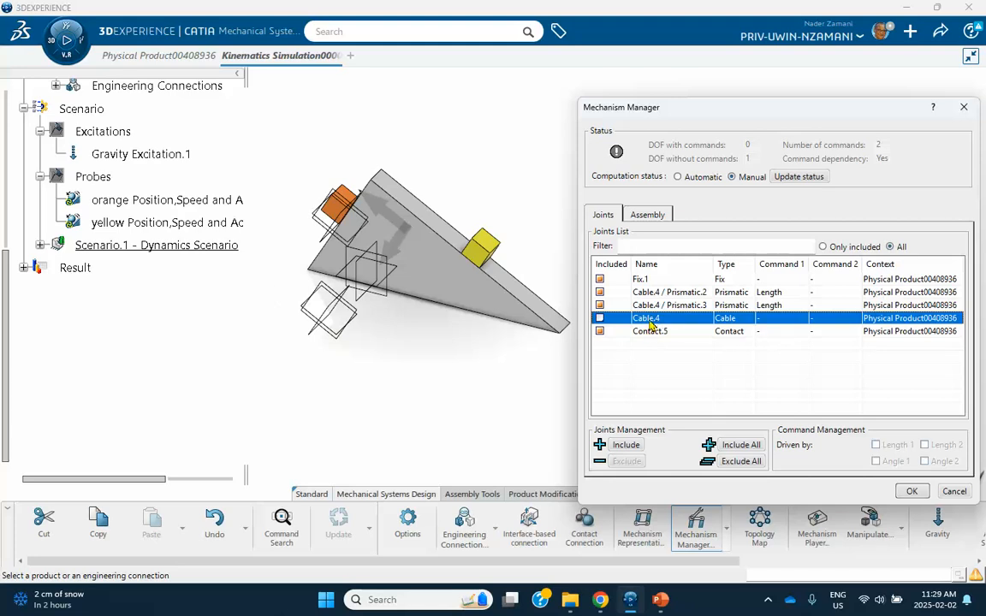
{"action": "left_click", "coordinate": [601, 305]}
{"action": "left_click", "coordinate": [600, 292]}
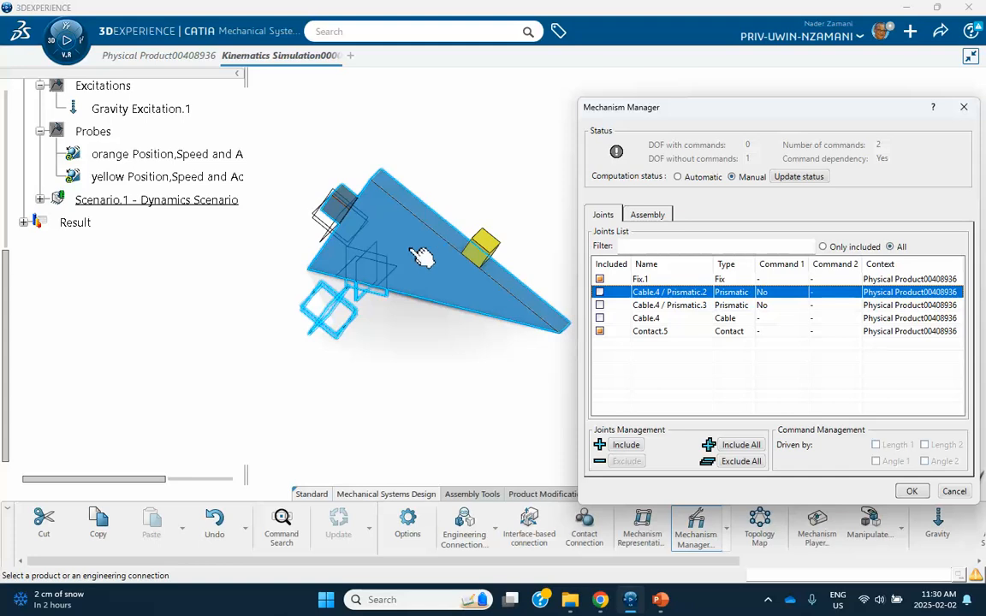
{"action": "left_click", "coordinate": [912, 492]}
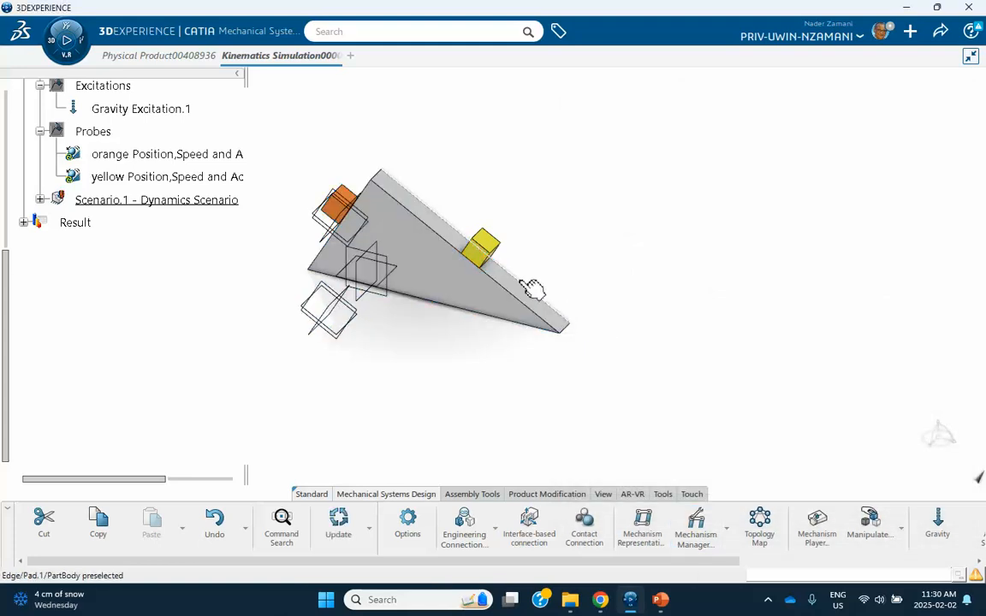
Force-compute the dynamics scenario with the reduced set of joints, and briefly open its result parameters.
{"action": "right_click", "coordinate": [156, 203]}
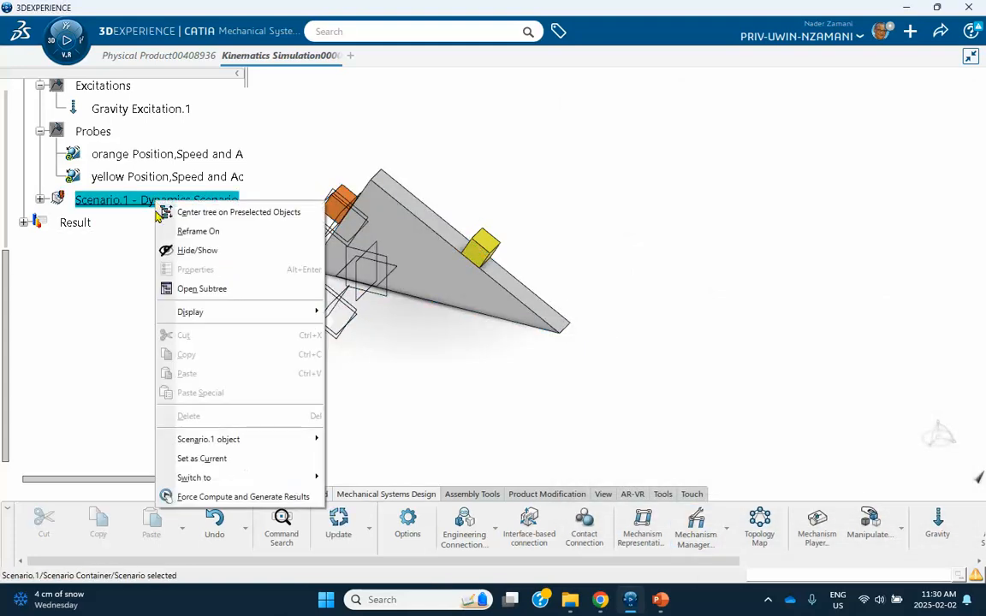
{"action": "left_click", "coordinate": [209, 498]}
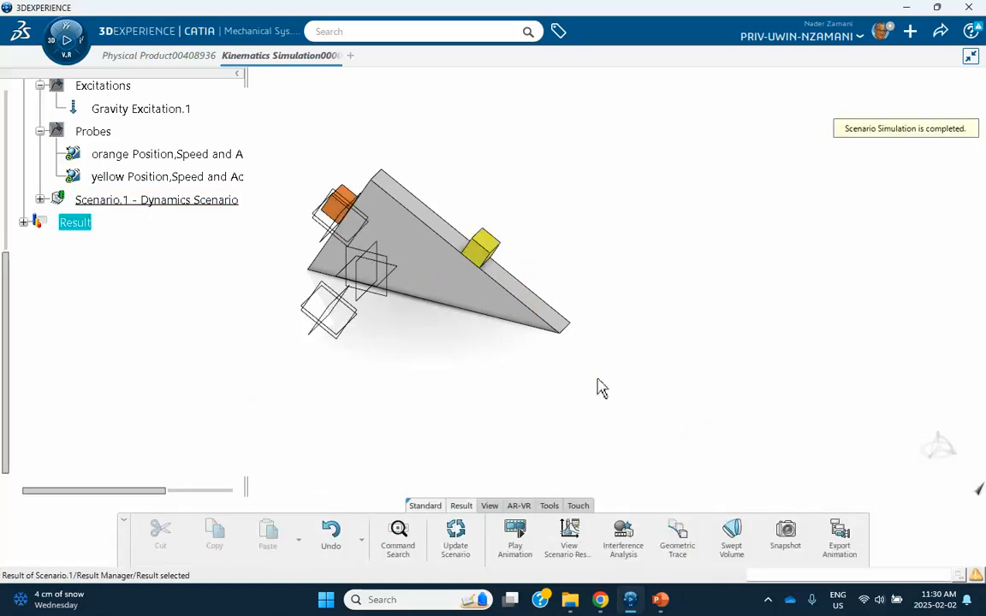
{"action": "left_click", "coordinate": [572, 531]}
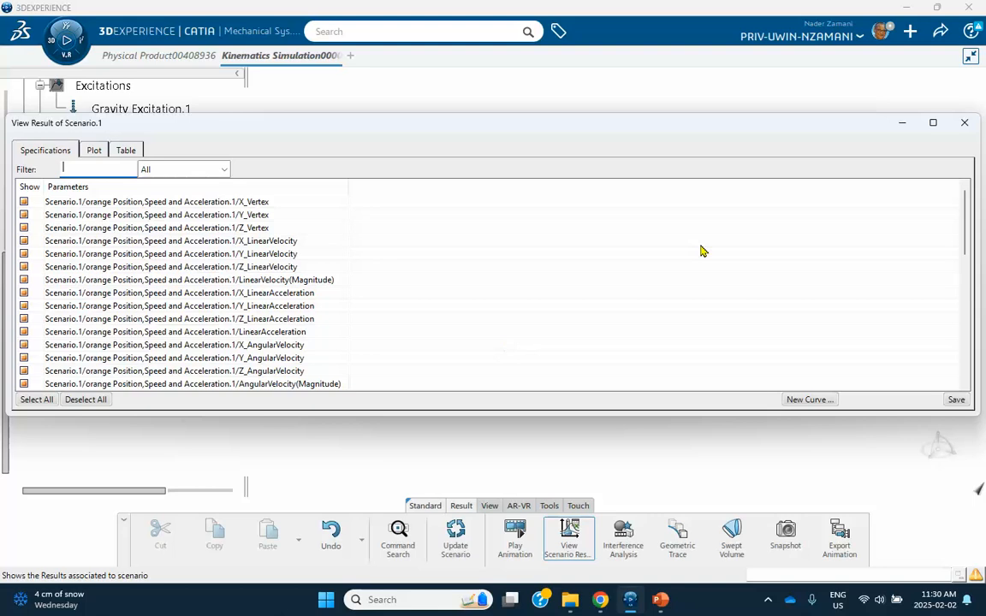
{"action": "left_click", "coordinate": [965, 123]}
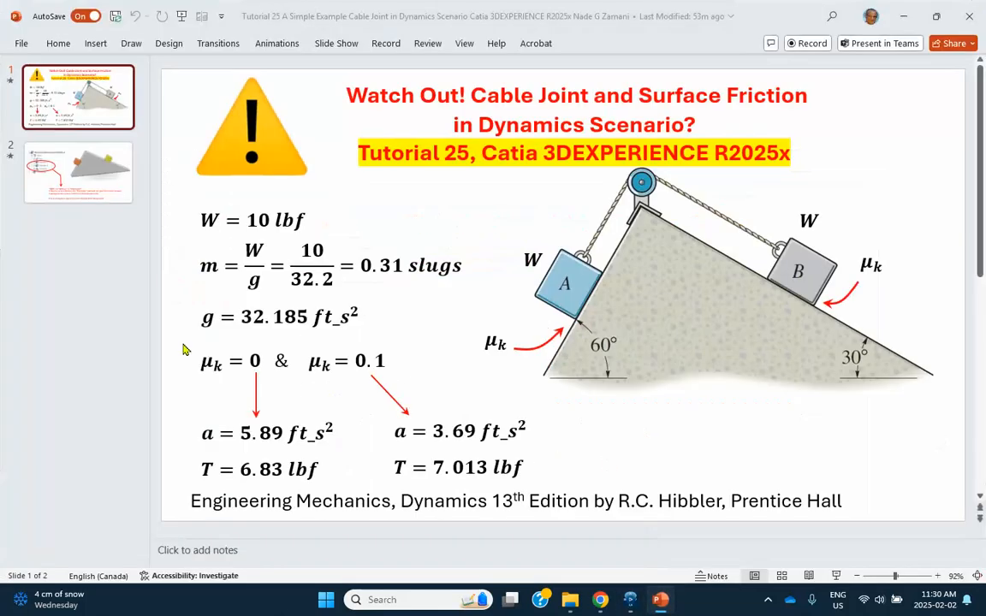
Switch to the PowerPoint presentation and go to slide 2.
{"action": "key", "text": "Page_Down"}
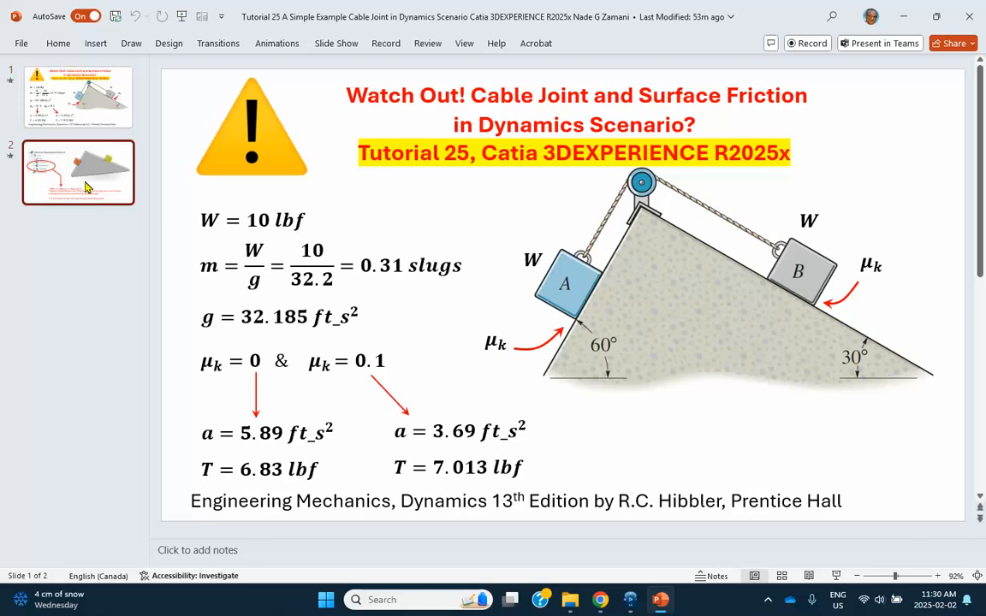